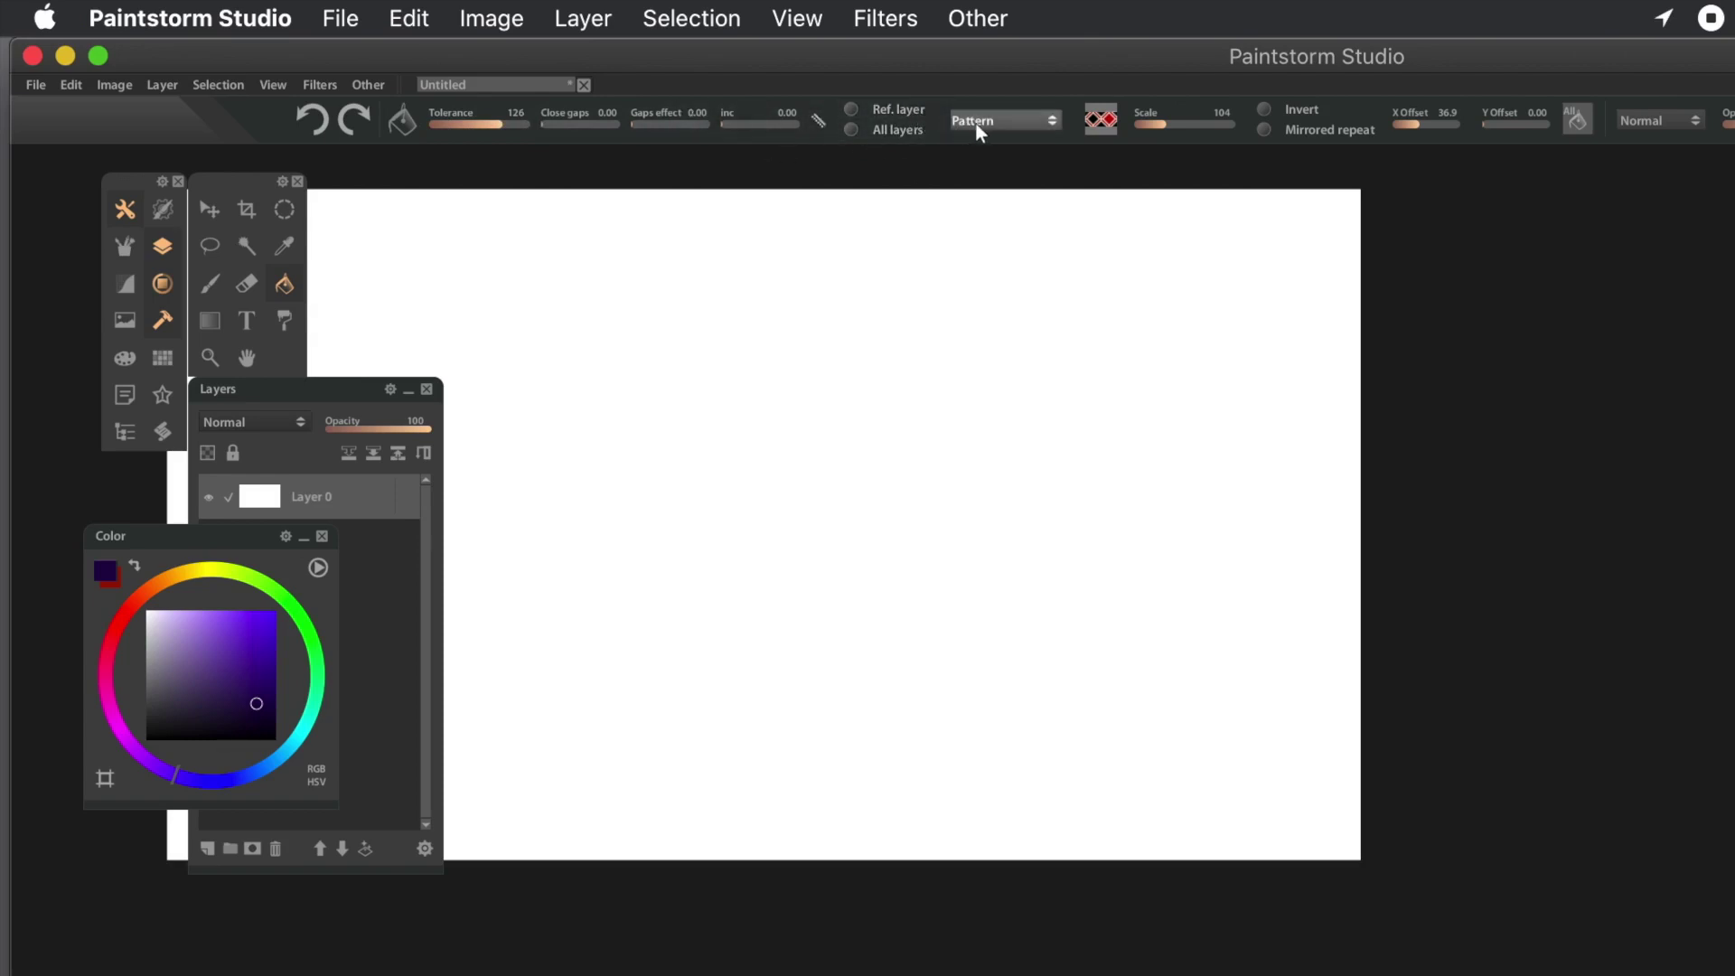
- Fill the canvas with the main color and undo the fill
left_click(1008, 122)
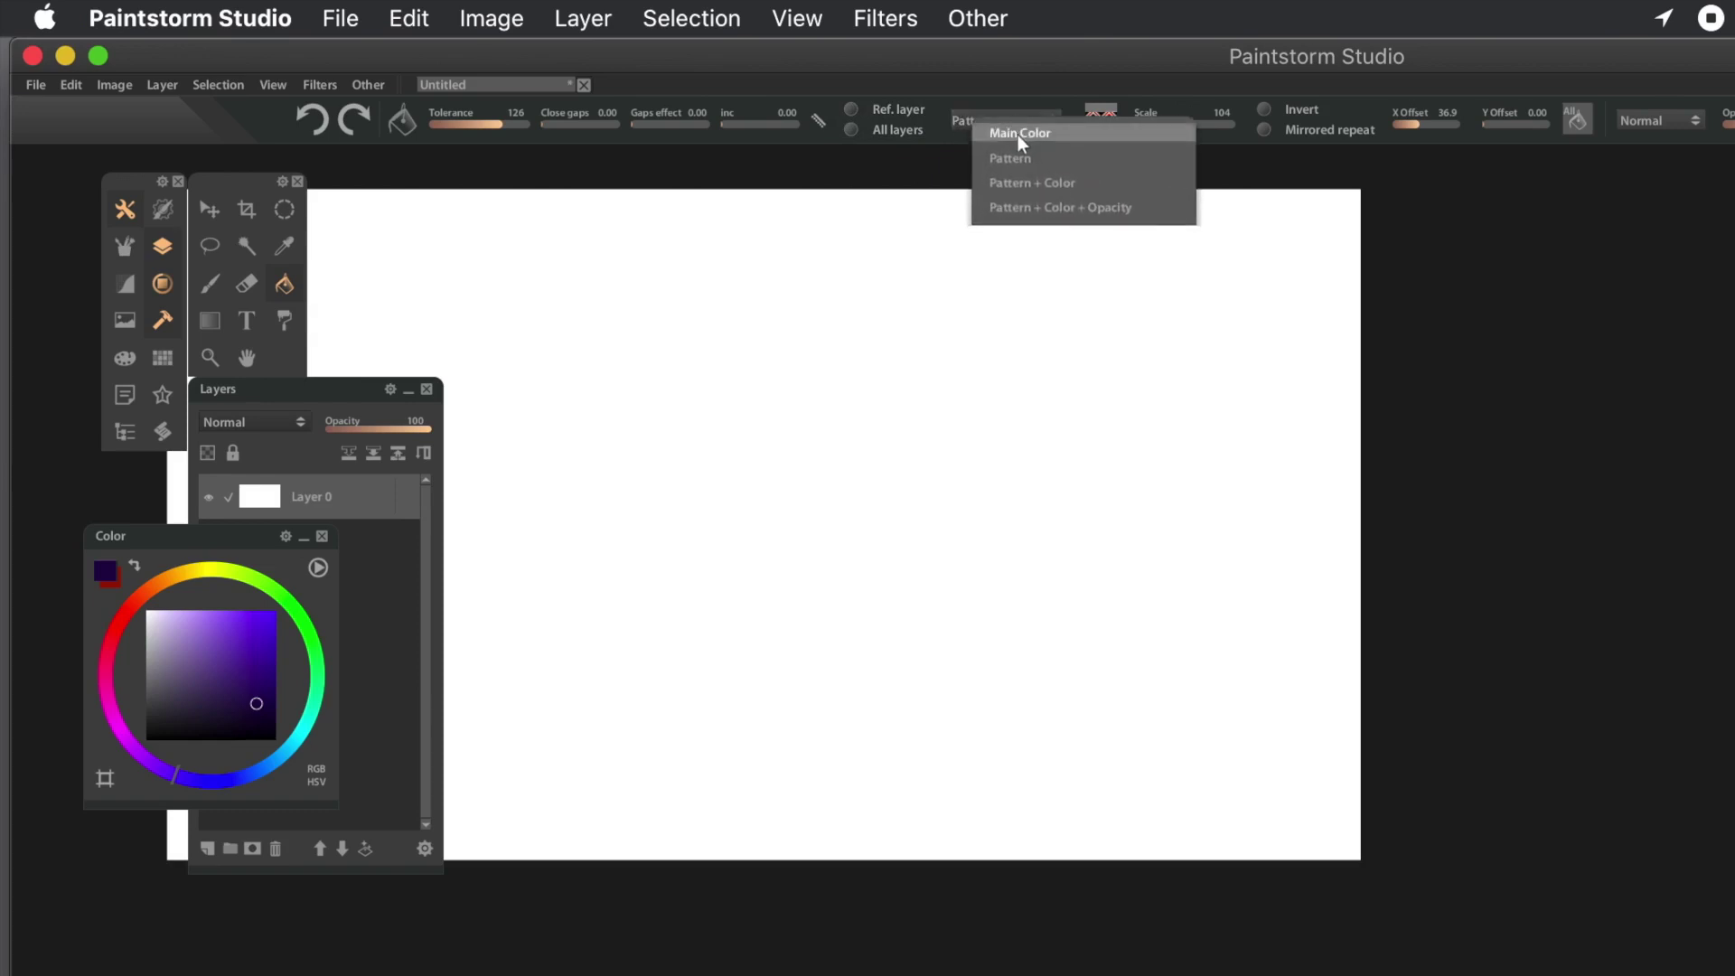
left_click(1021, 135)
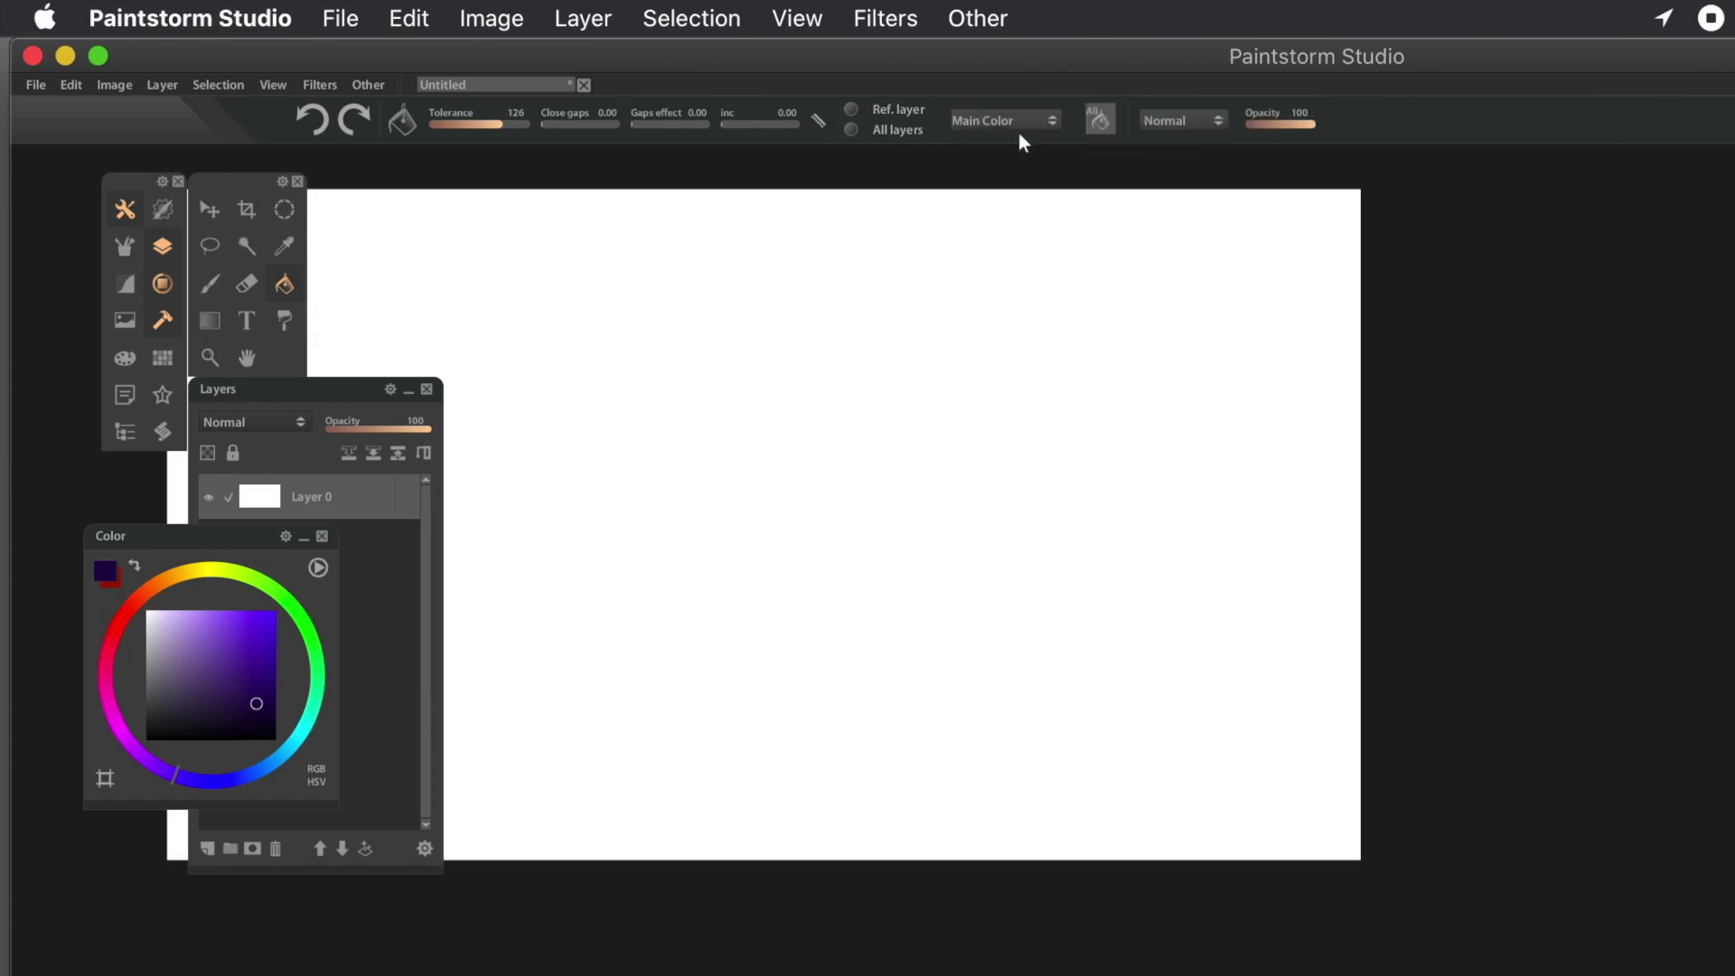
left_click(903, 308)
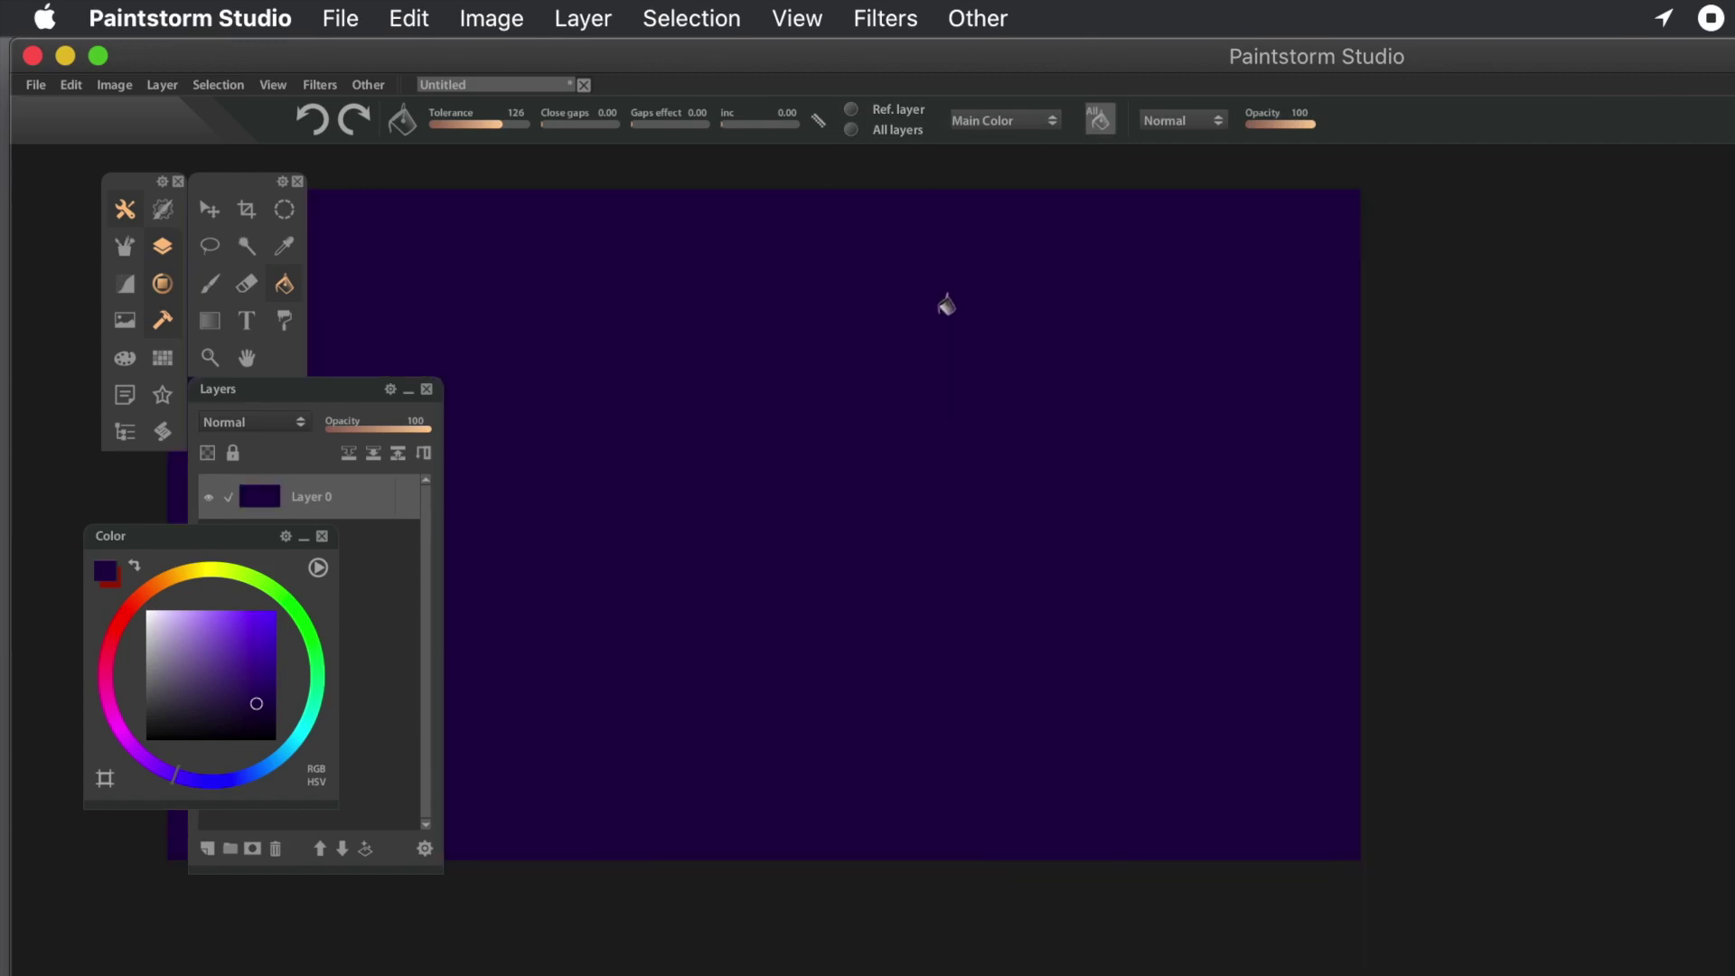
key("super+z")
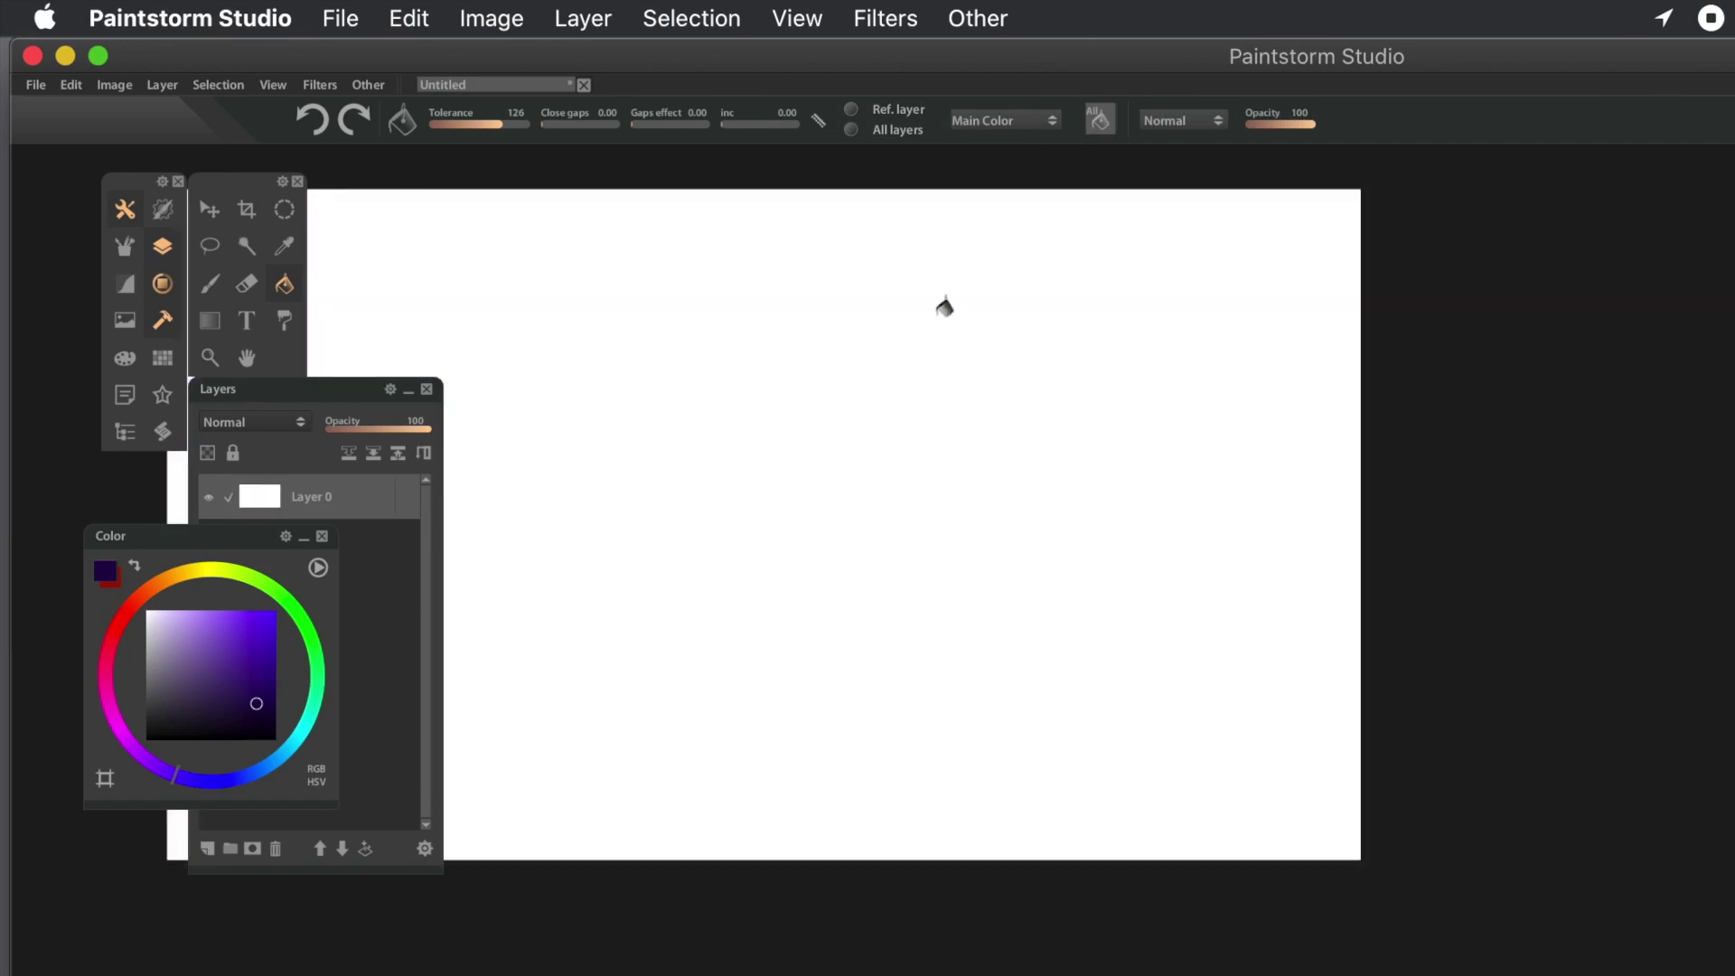
- Set the bucket's fill source to Pattern and browse the pattern library, keeping the red-and-black GX97_Antique pattern
left_click(1019, 121)
left_click(1033, 153)
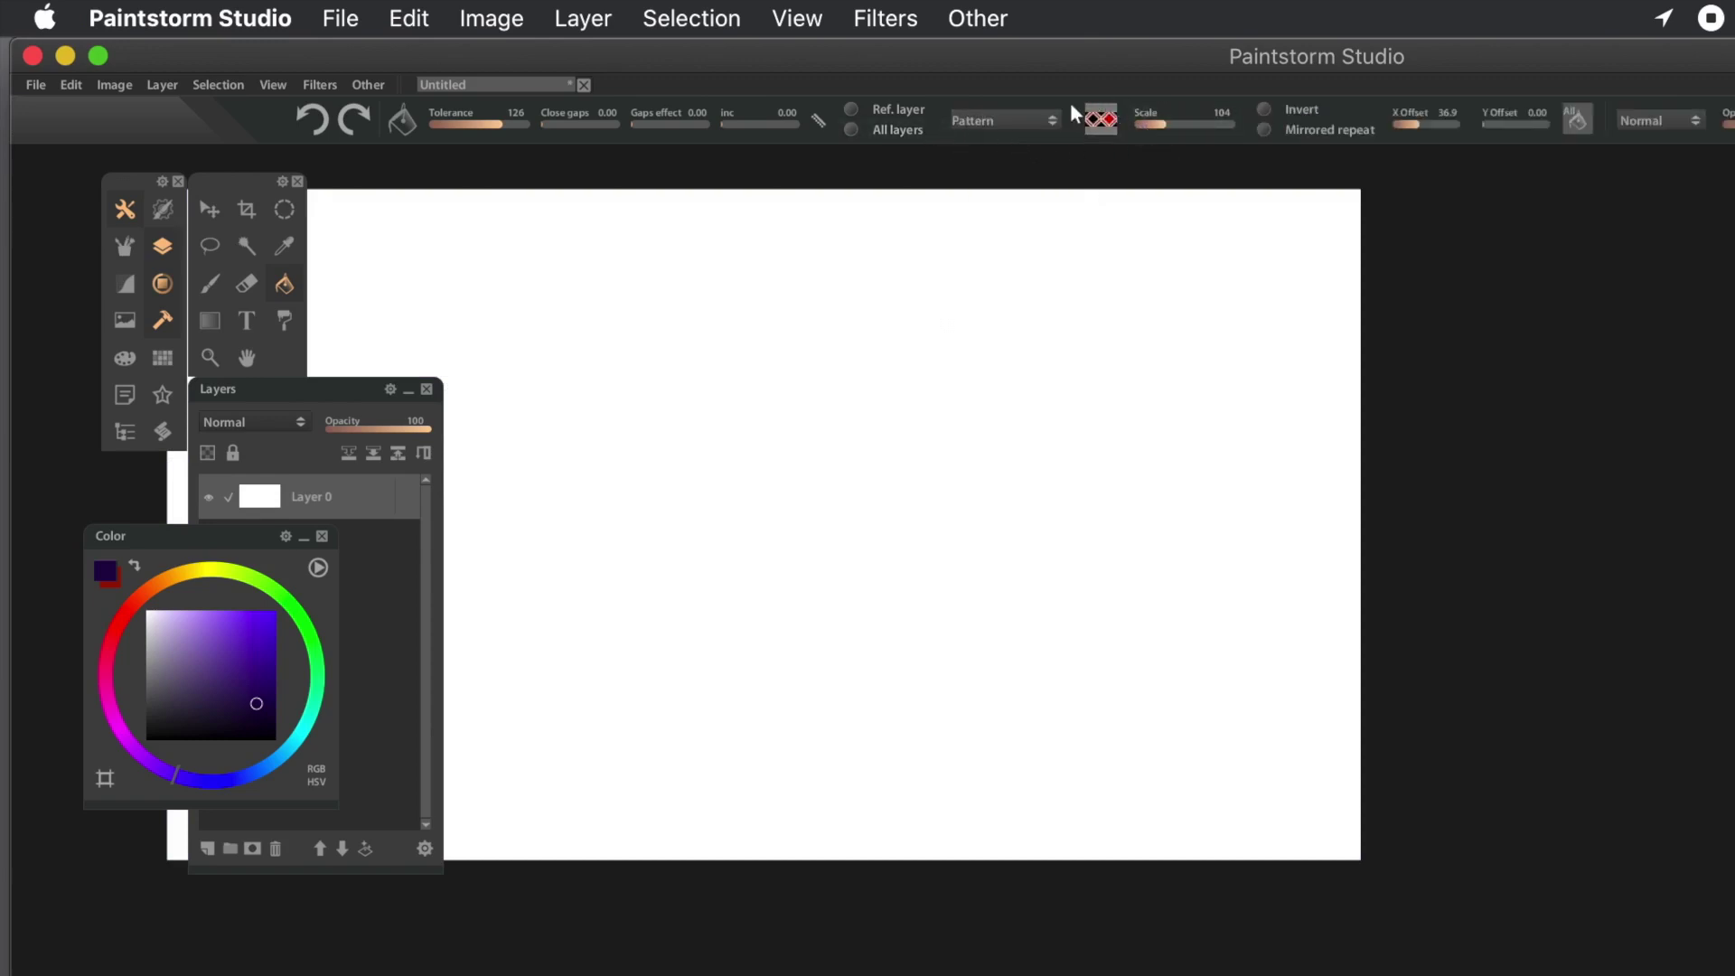
left_click(1106, 122)
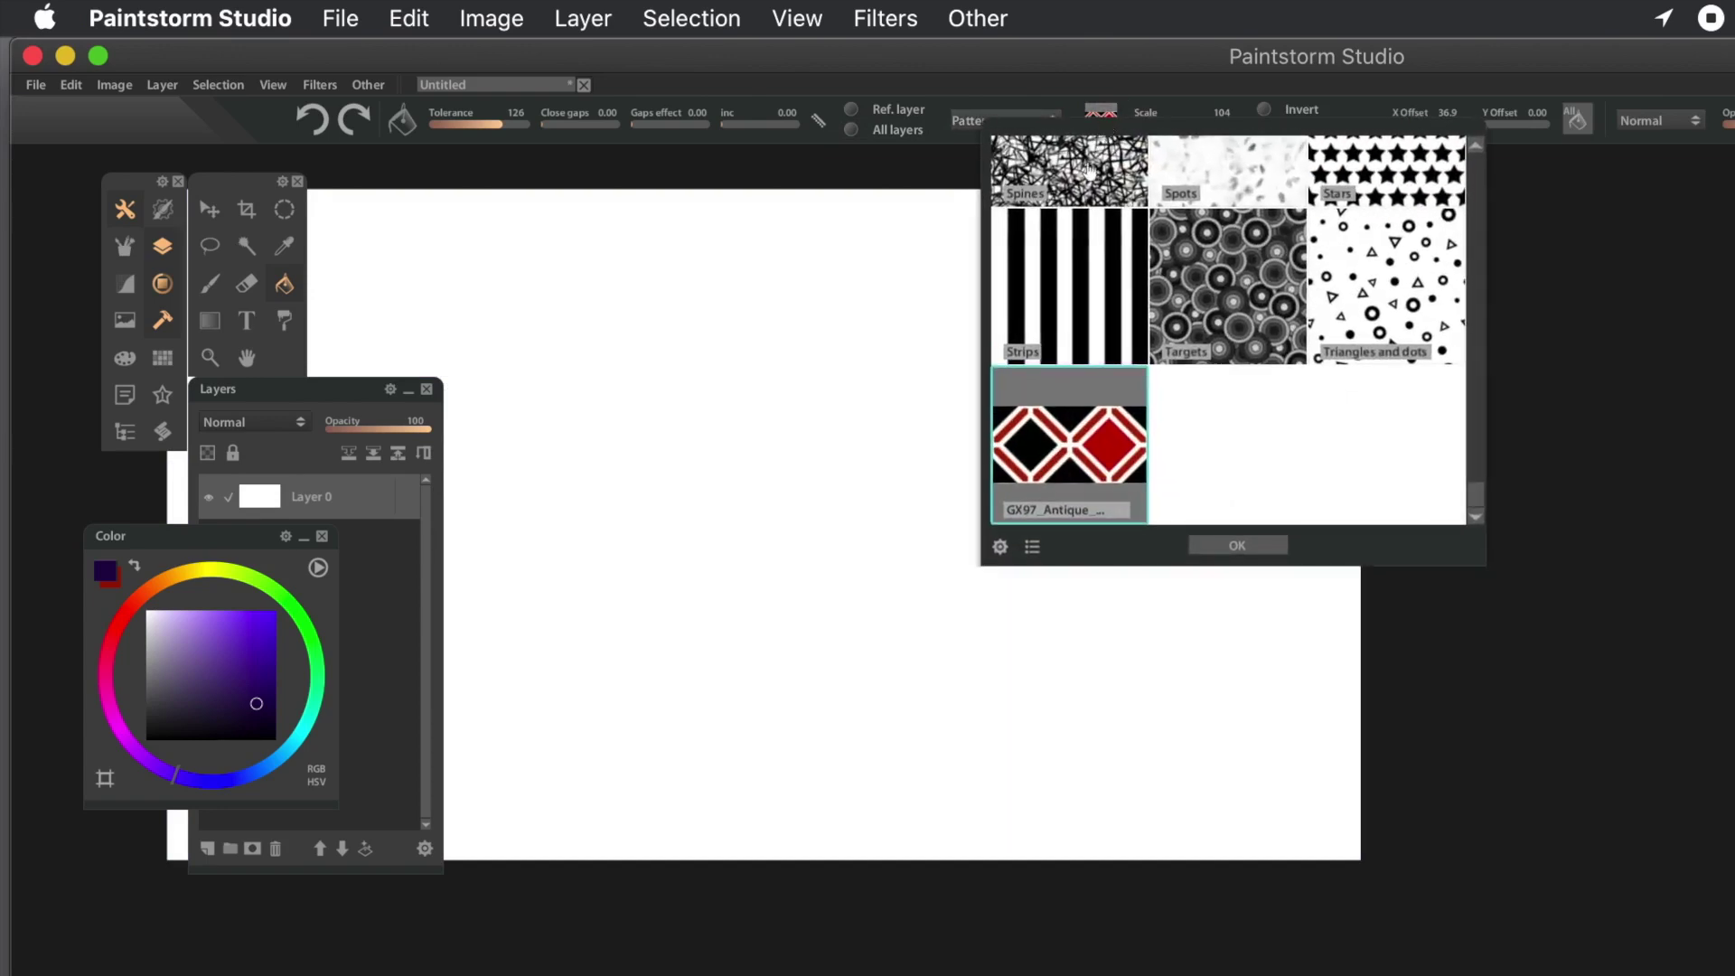
scroll(1483, 474, "up", 5)
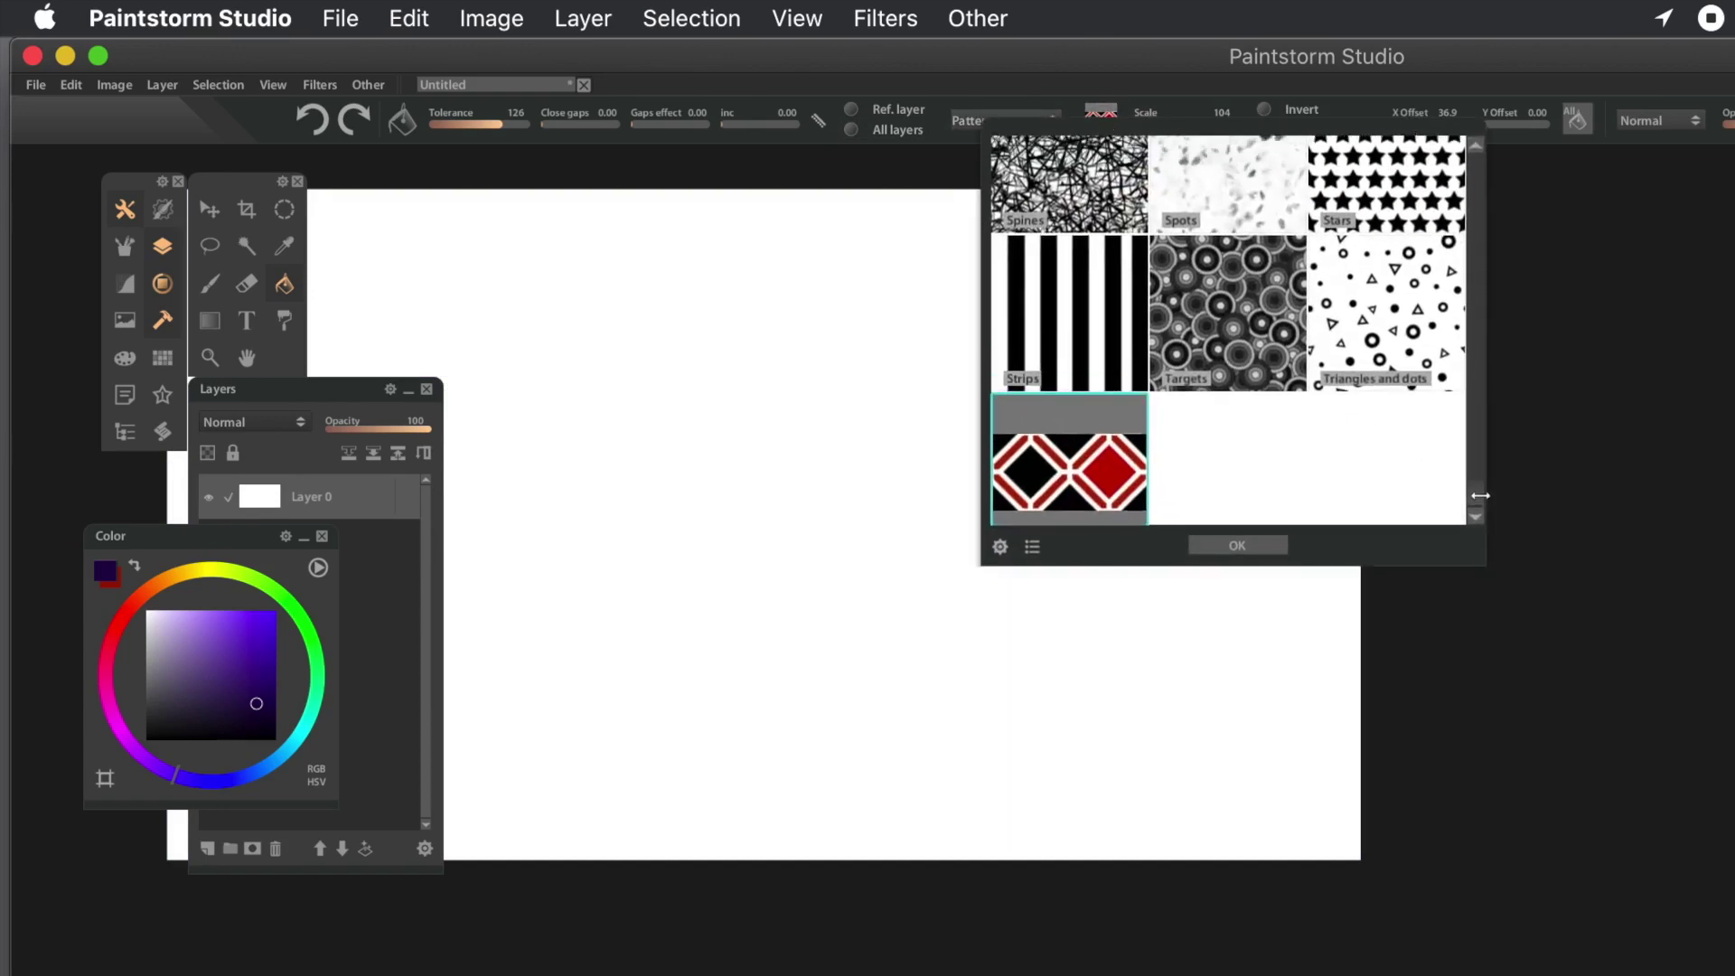
left_click_drag(1484, 474, 1471, 178)
scroll(1471, 178, "up", 5)
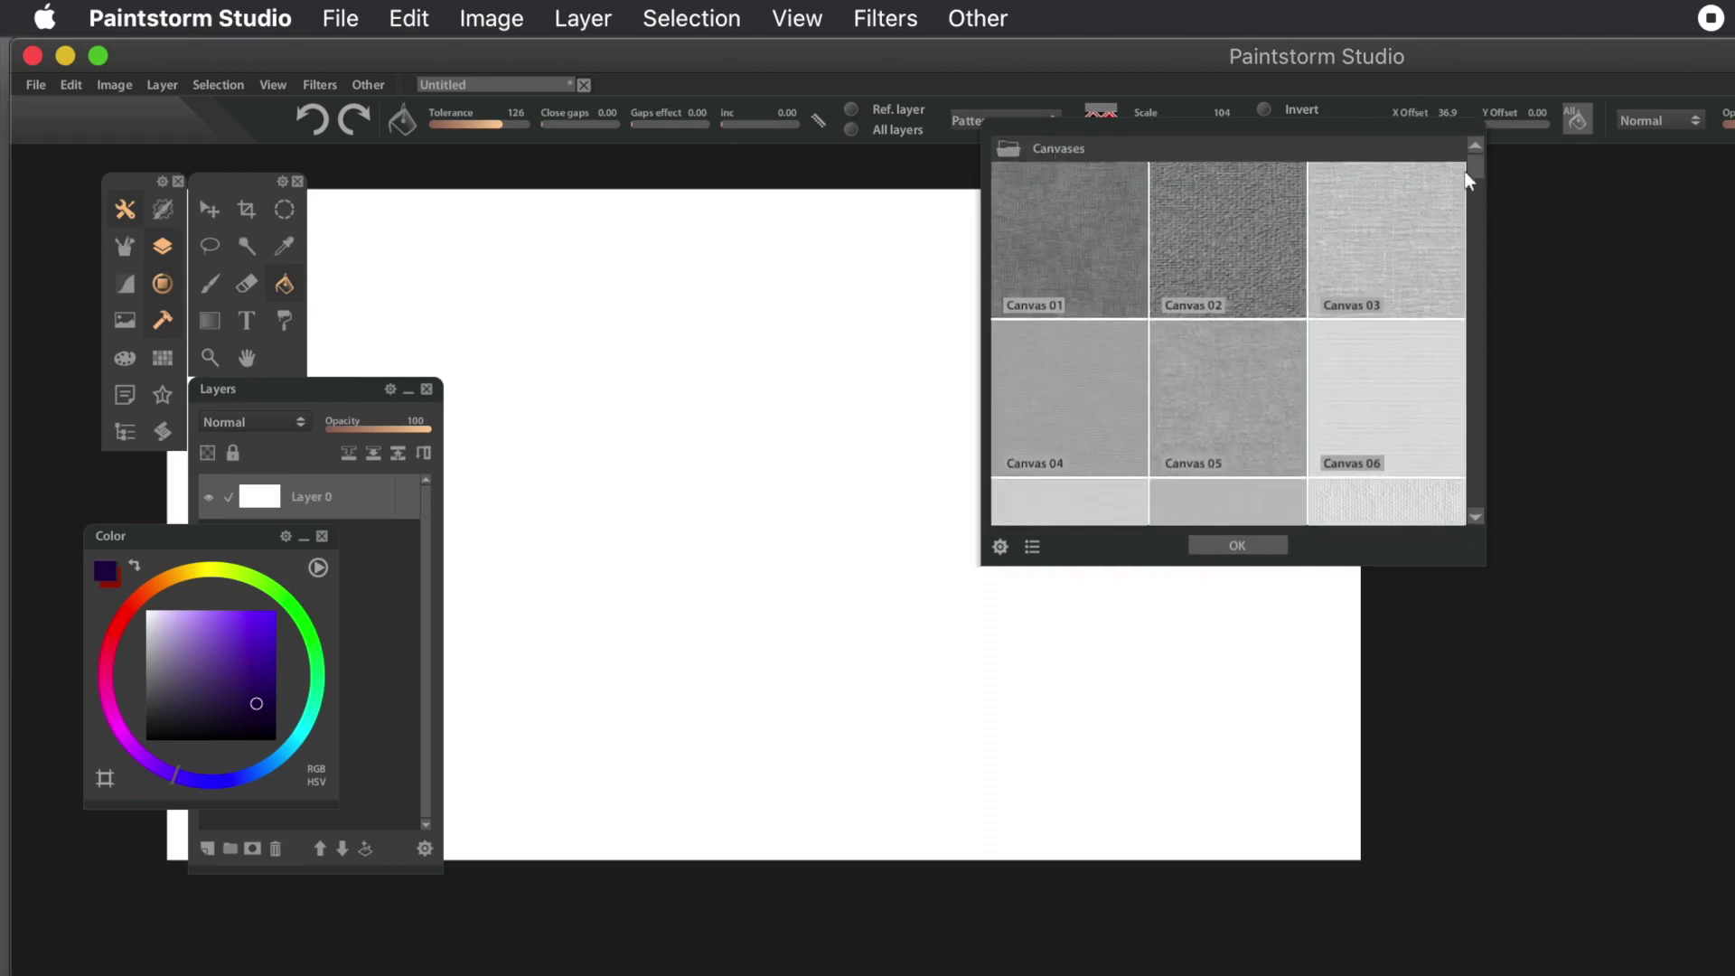
left_click_drag(1474, 165, 1485, 538)
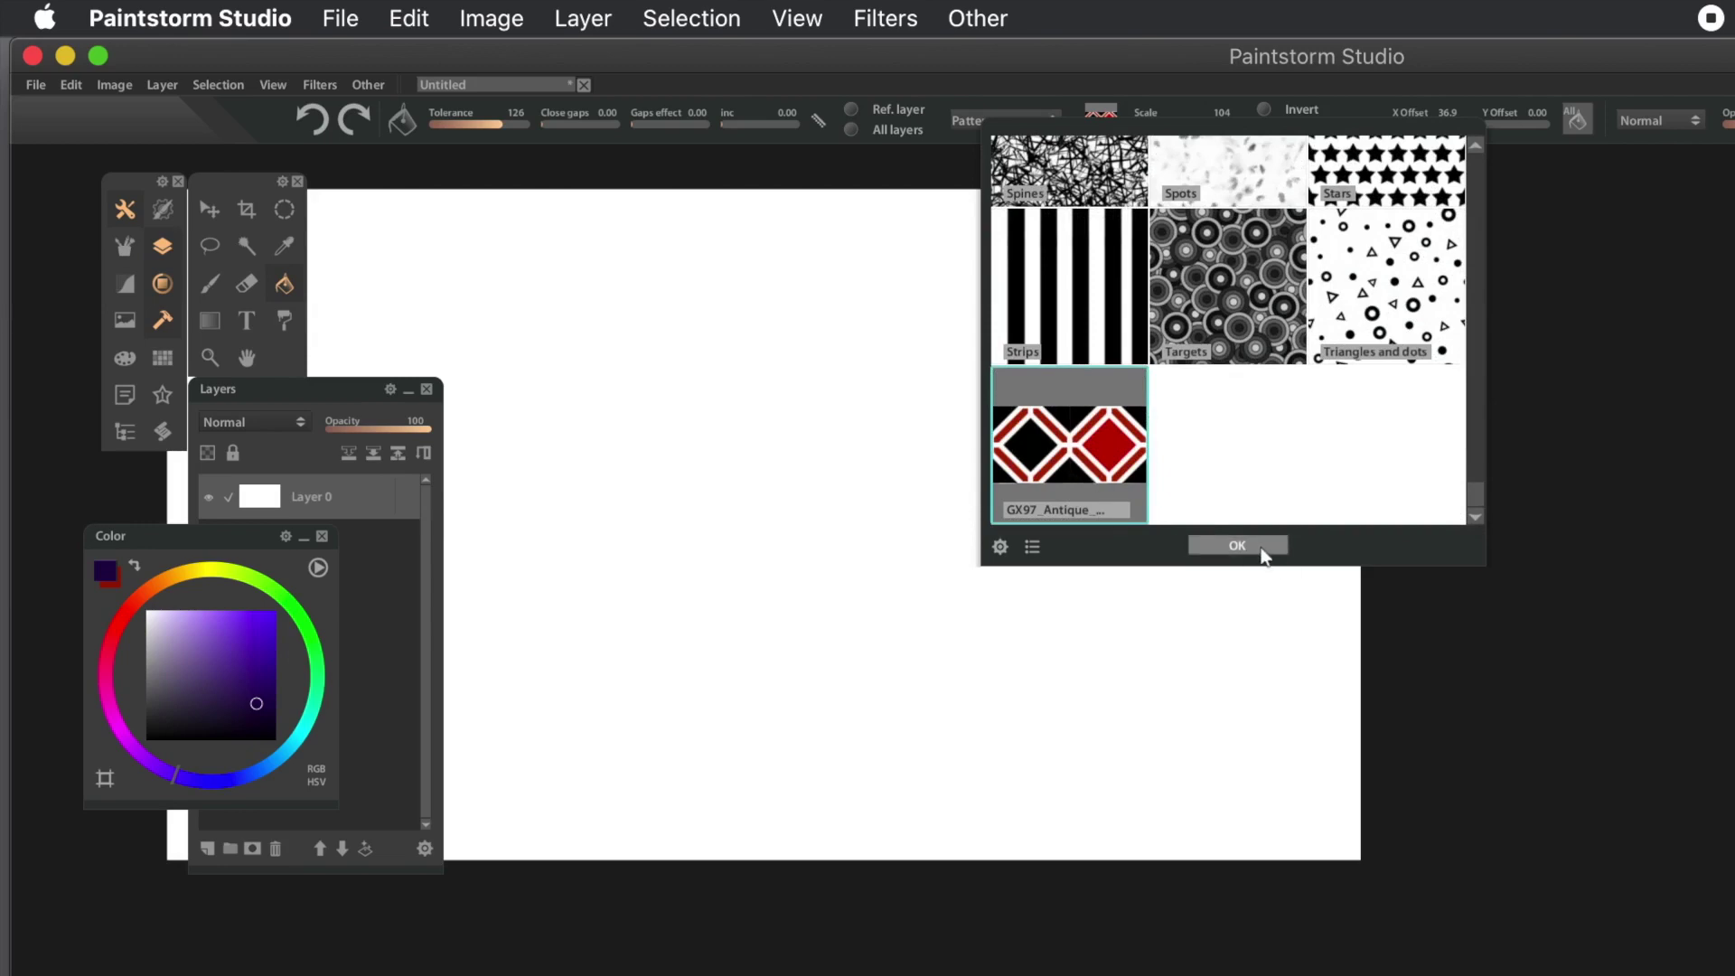
left_click(1260, 548)
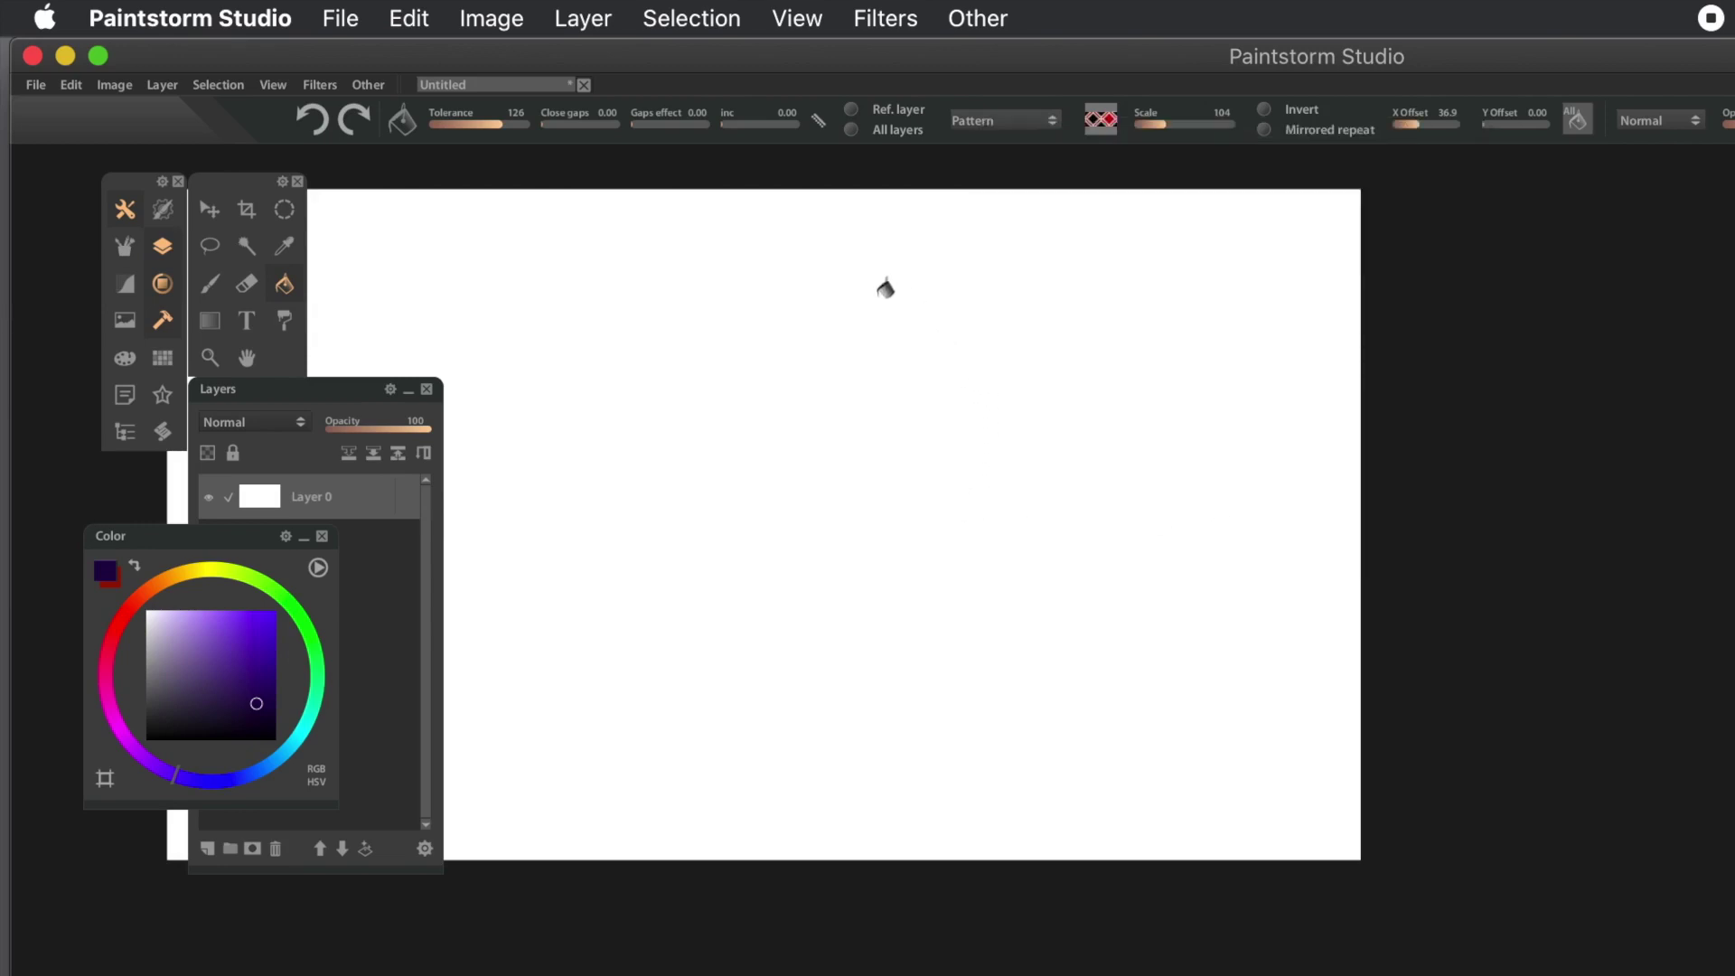
- Test the diamond pattern fill on the canvas at its existing scale and at scale 434, undoing each fill
left_click(886, 287)
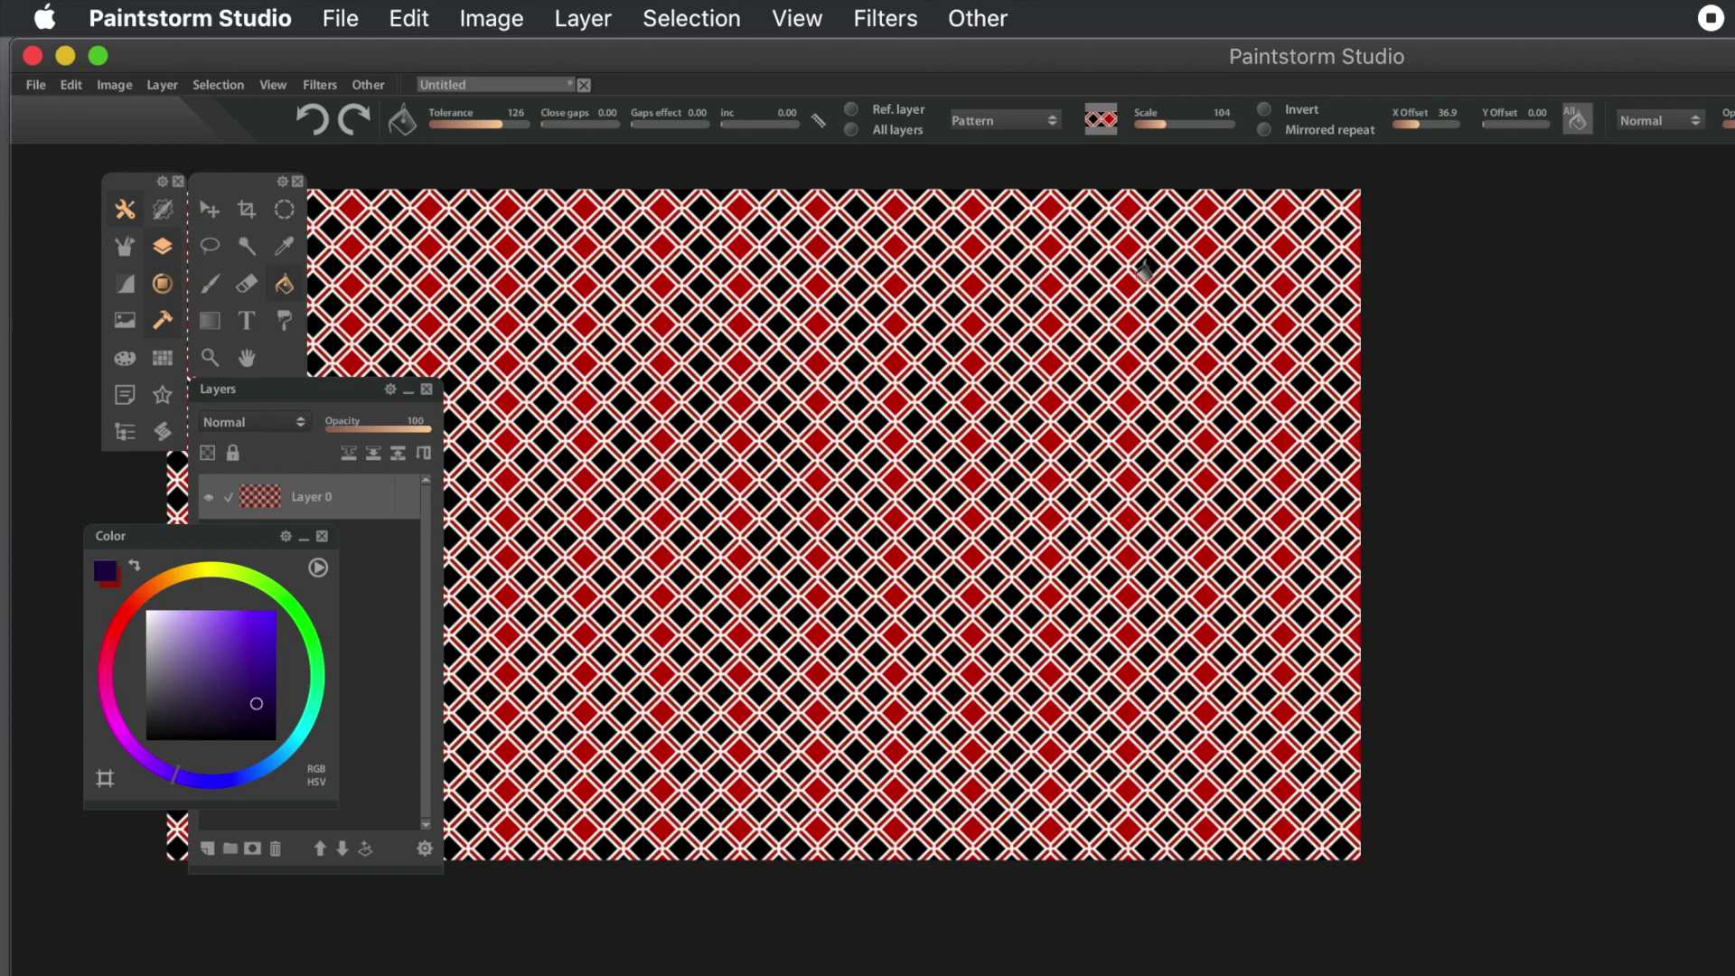
key("super+z")
left_click_drag(1163, 127, 1184, 122)
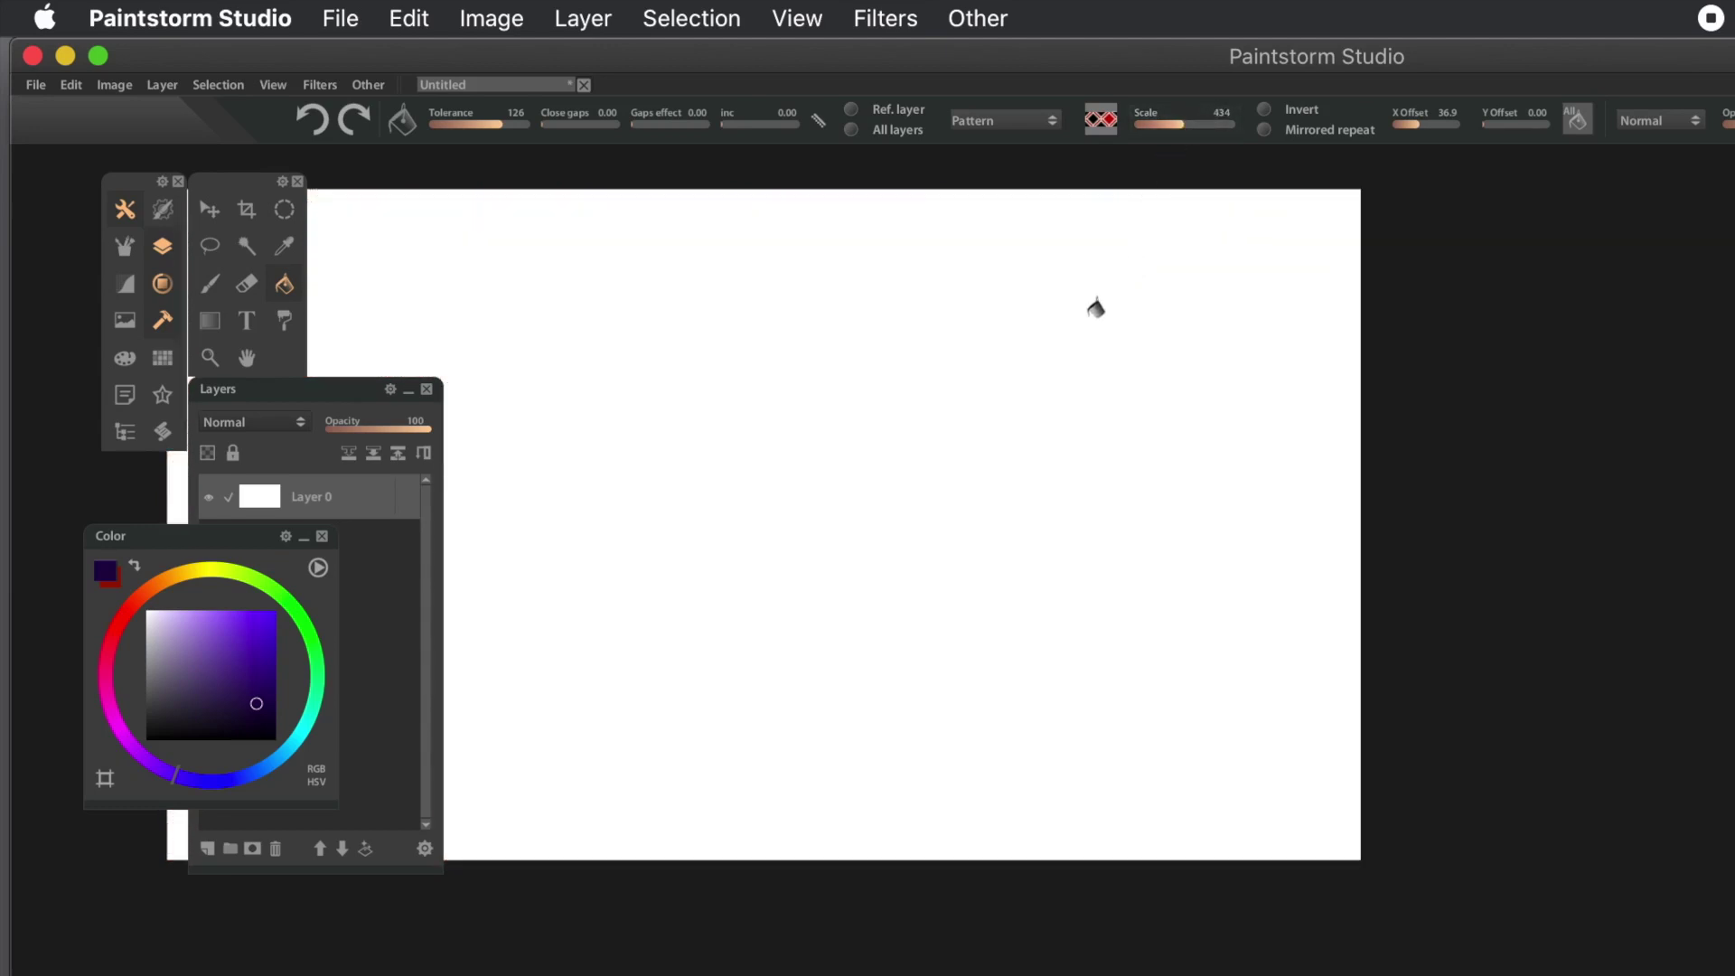
left_click(1096, 308)
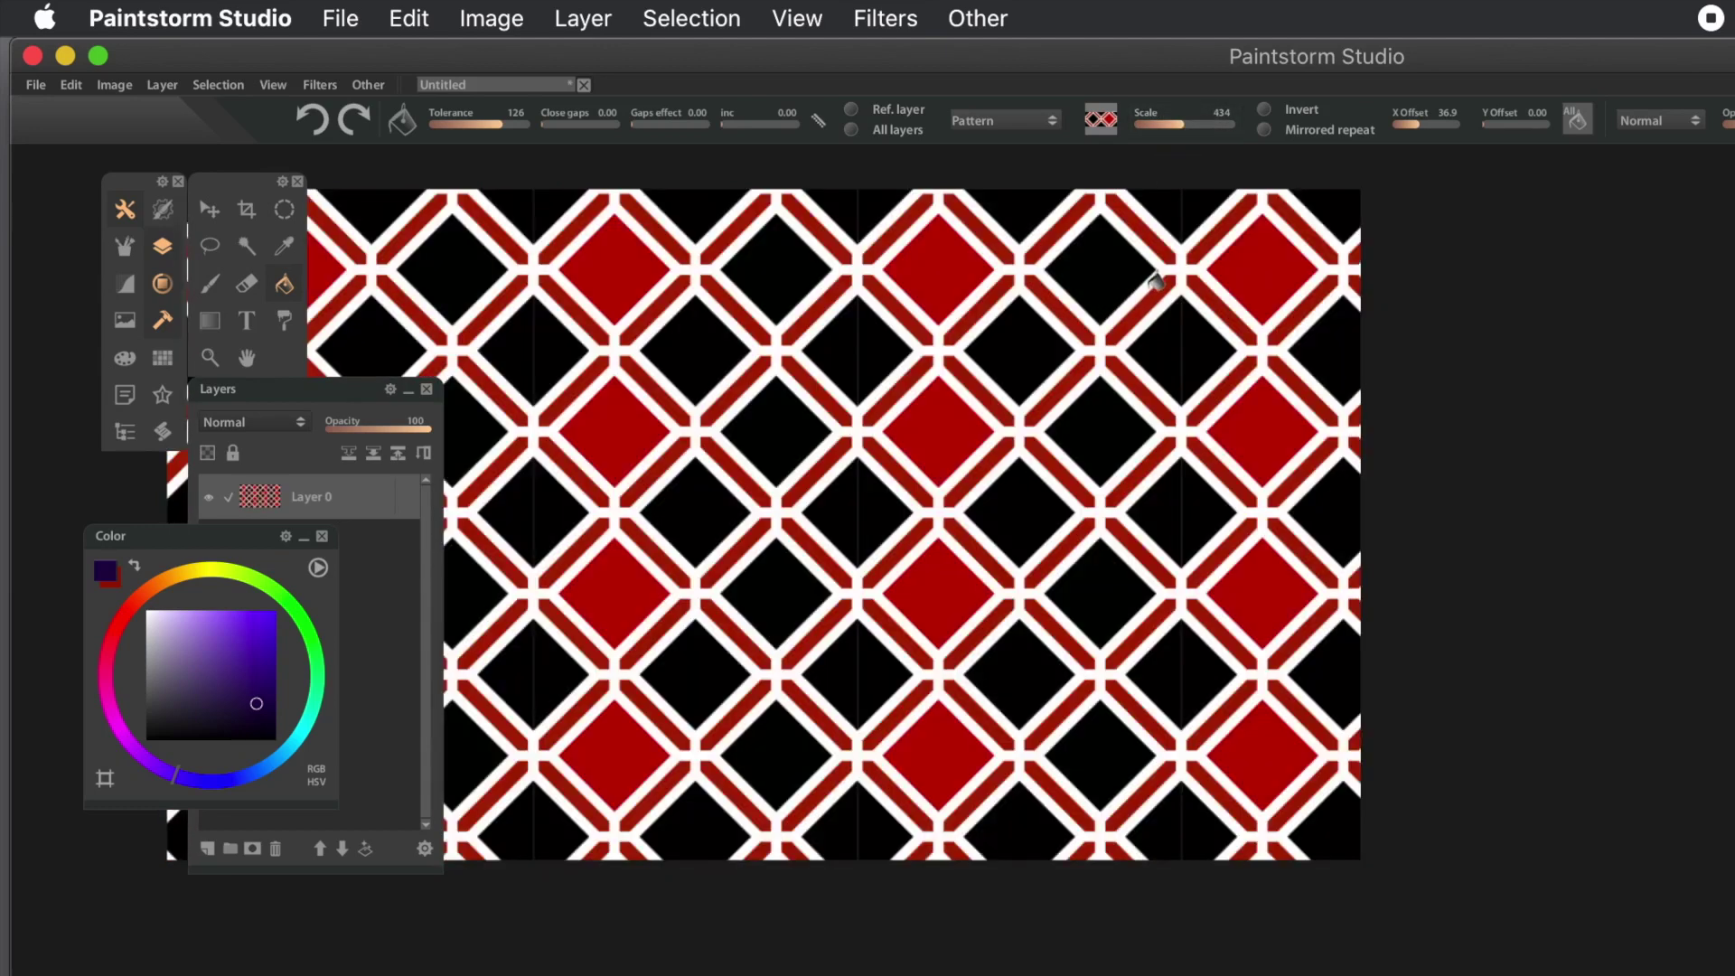
key("super+z")
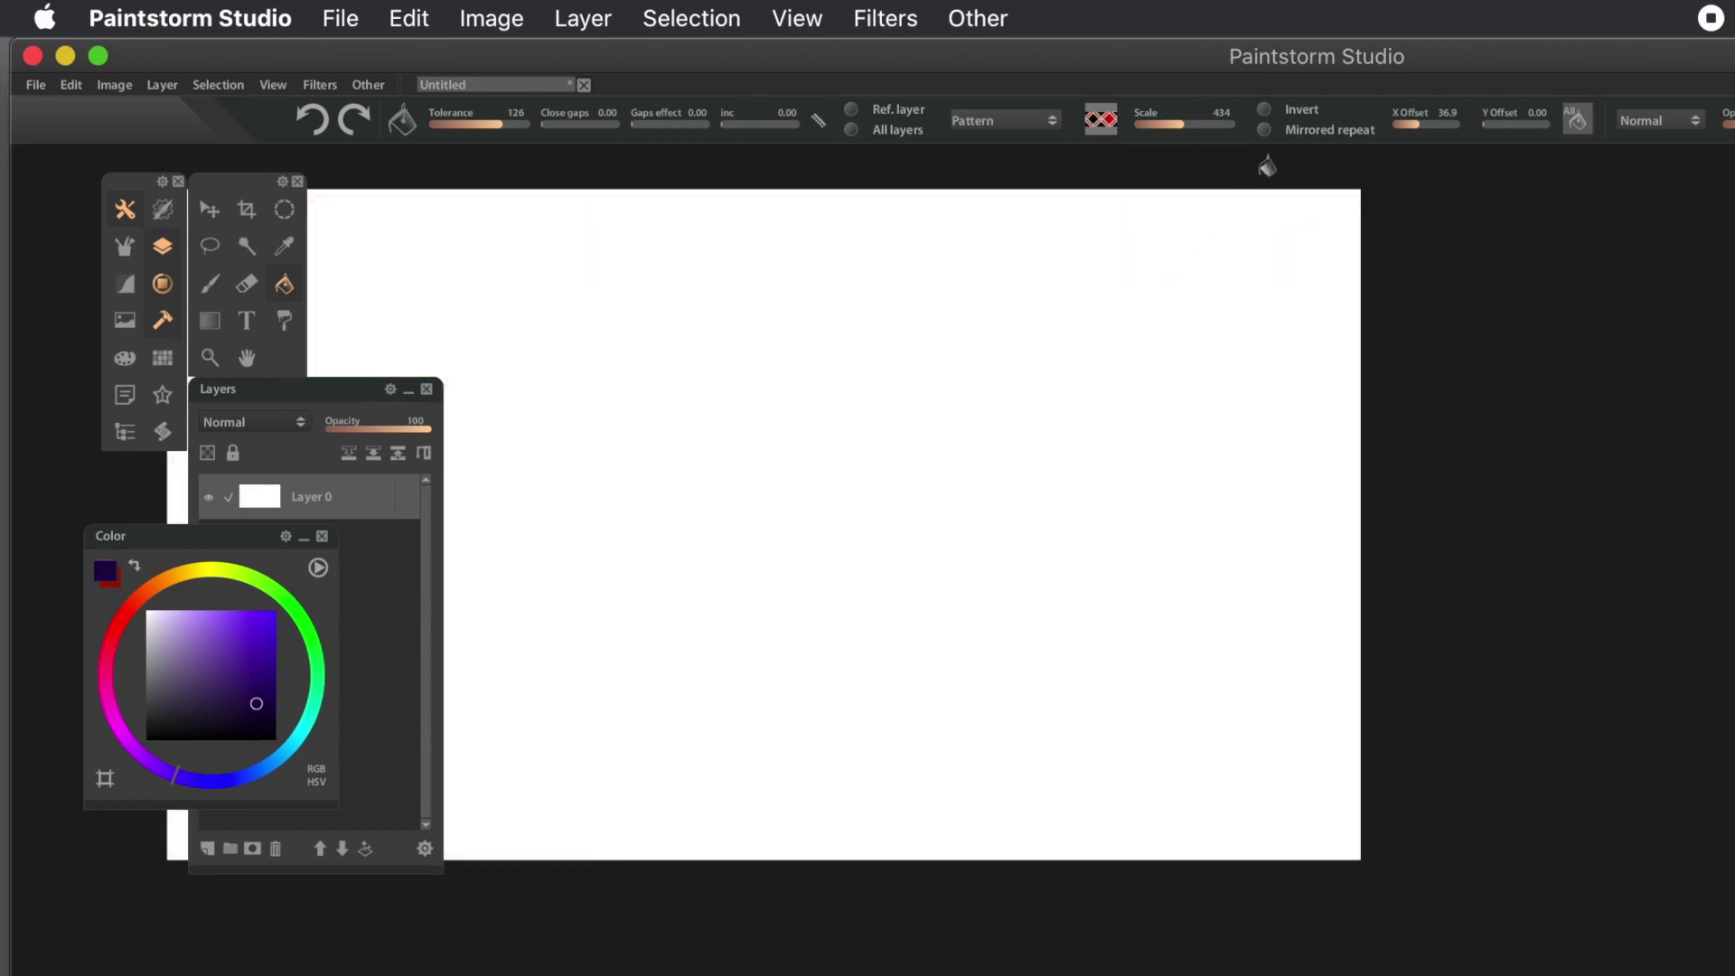
- Set the pattern scale to 100, test the fill on the canvas and undo it
double_click(1222, 116)
type("100")
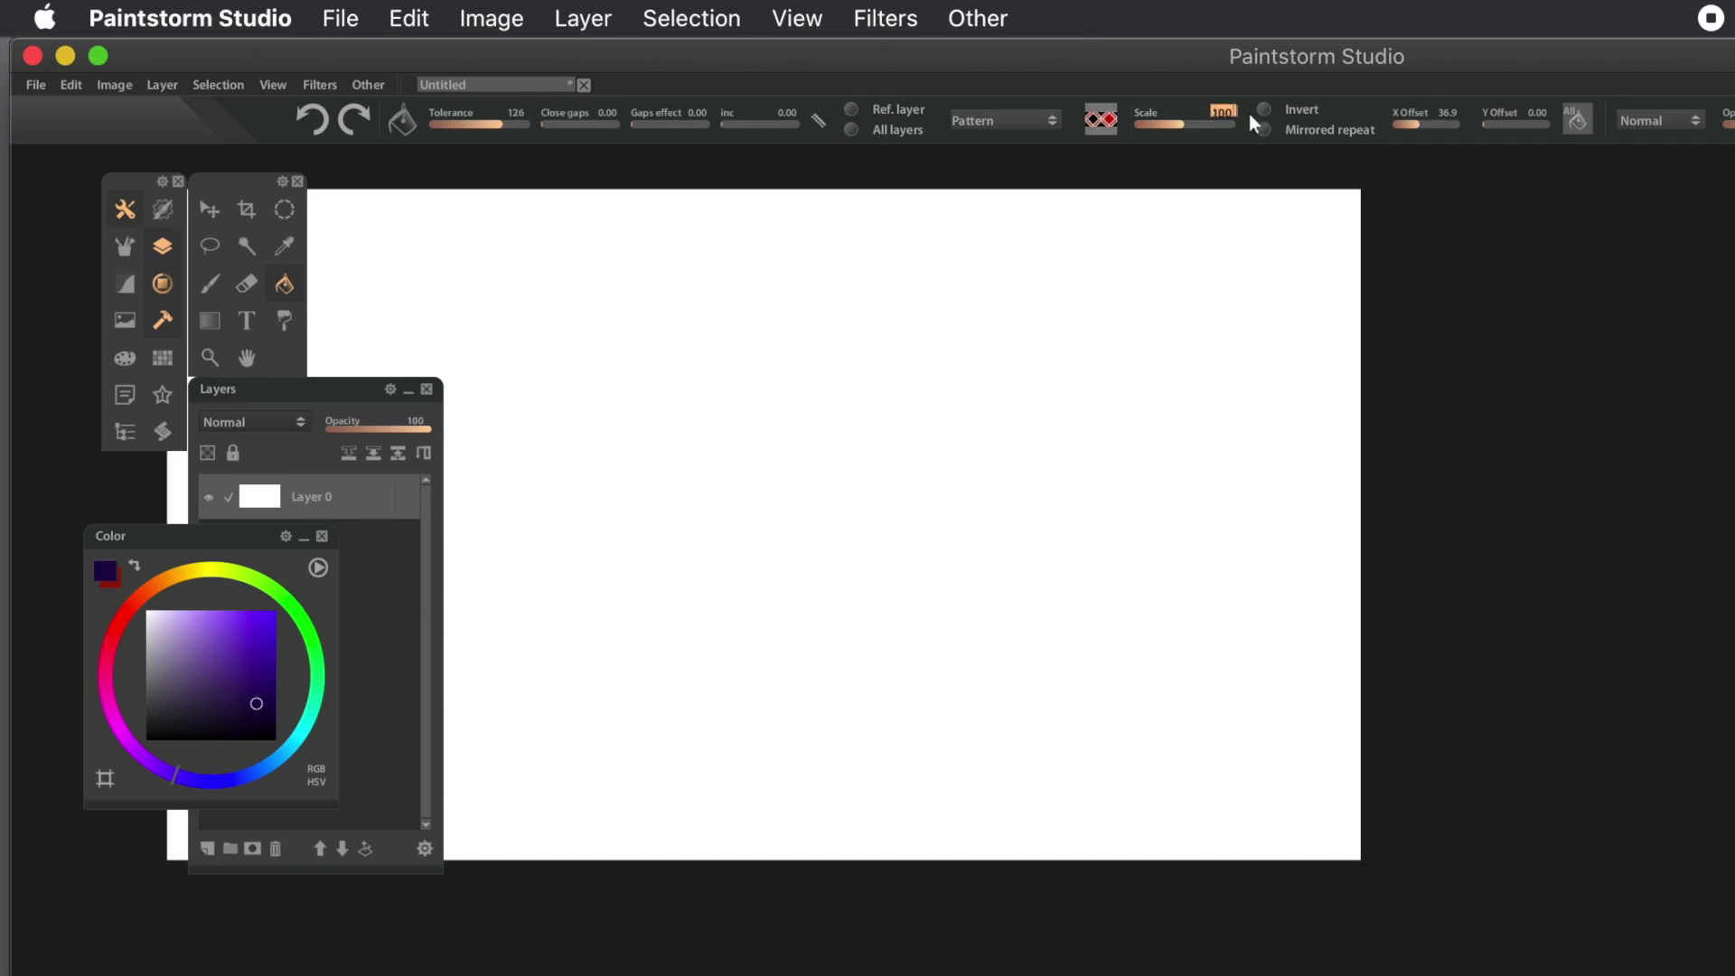
key("Return")
left_click(925, 414)
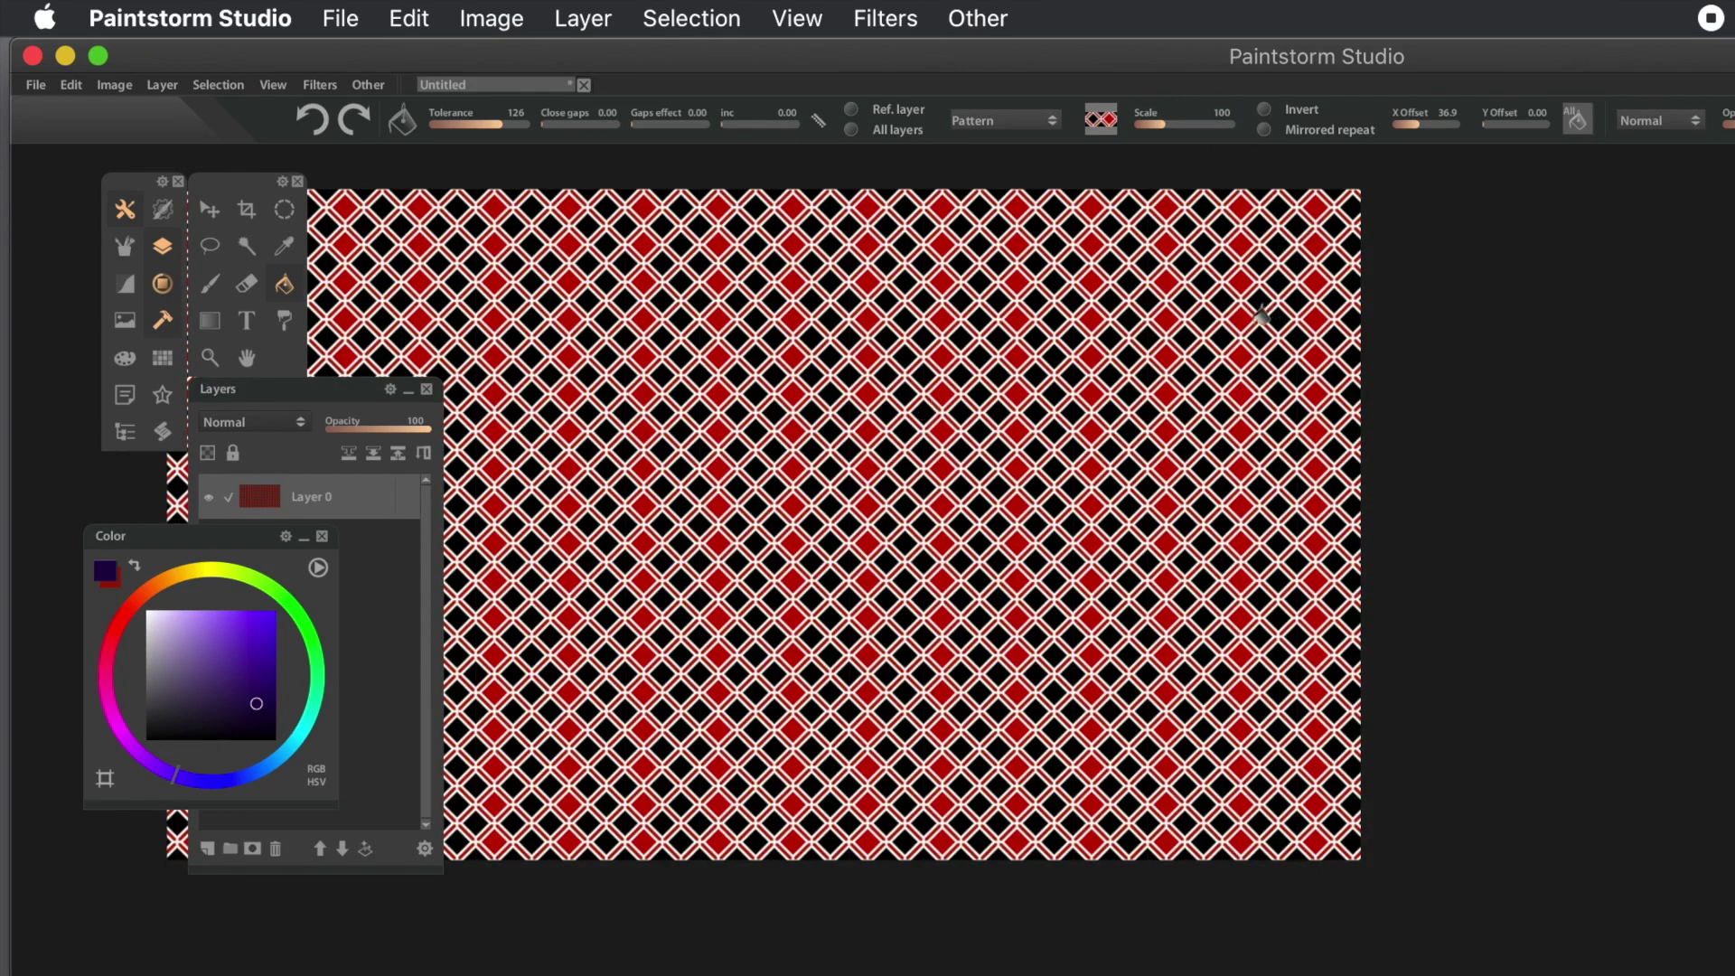
key("super+z")
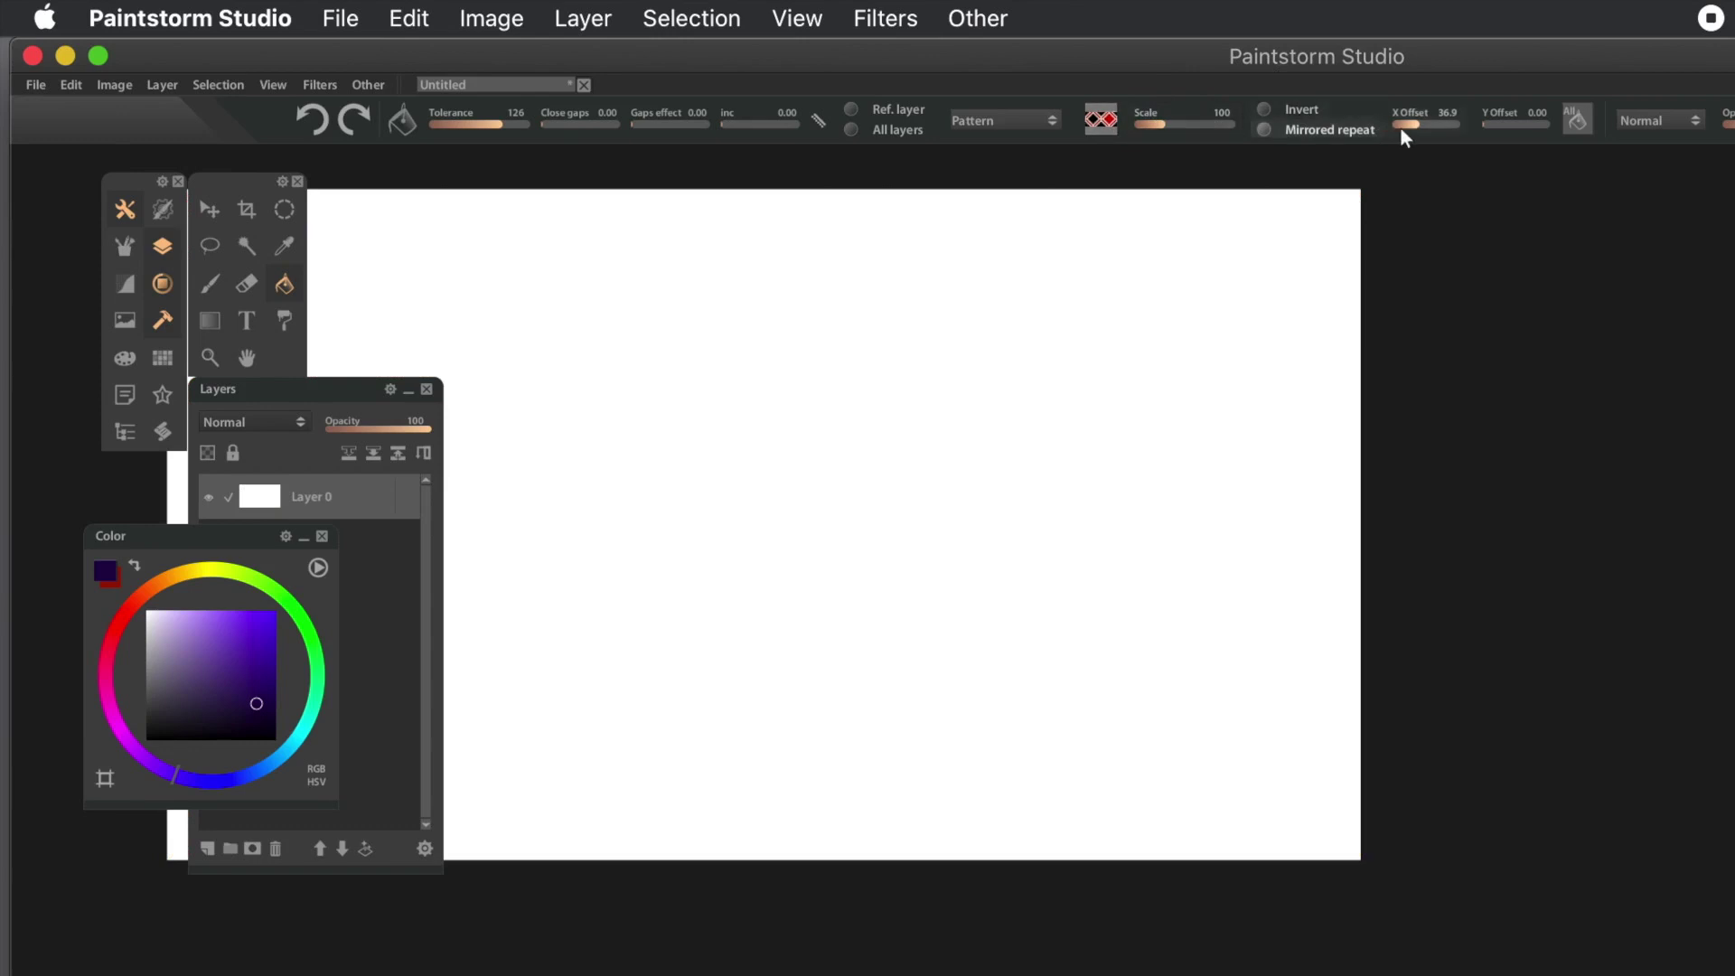
- Choose the Strips pattern, test it as a canvas fill and undo the fill
left_click(1102, 120)
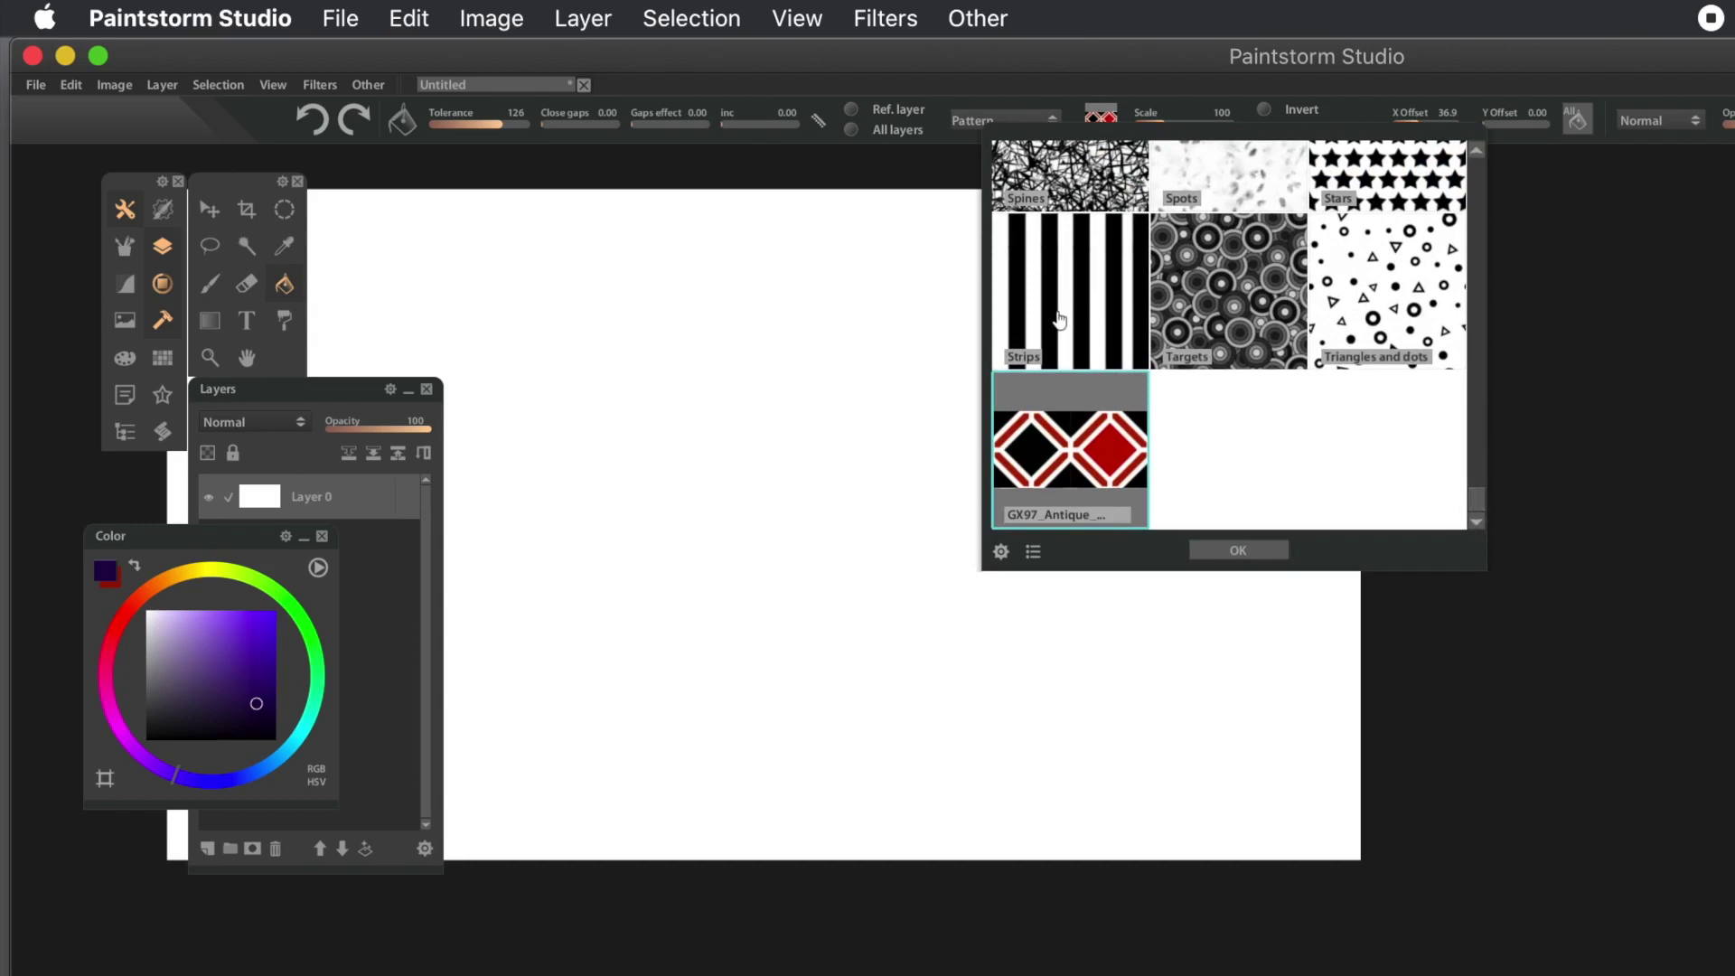
left_click(1059, 320)
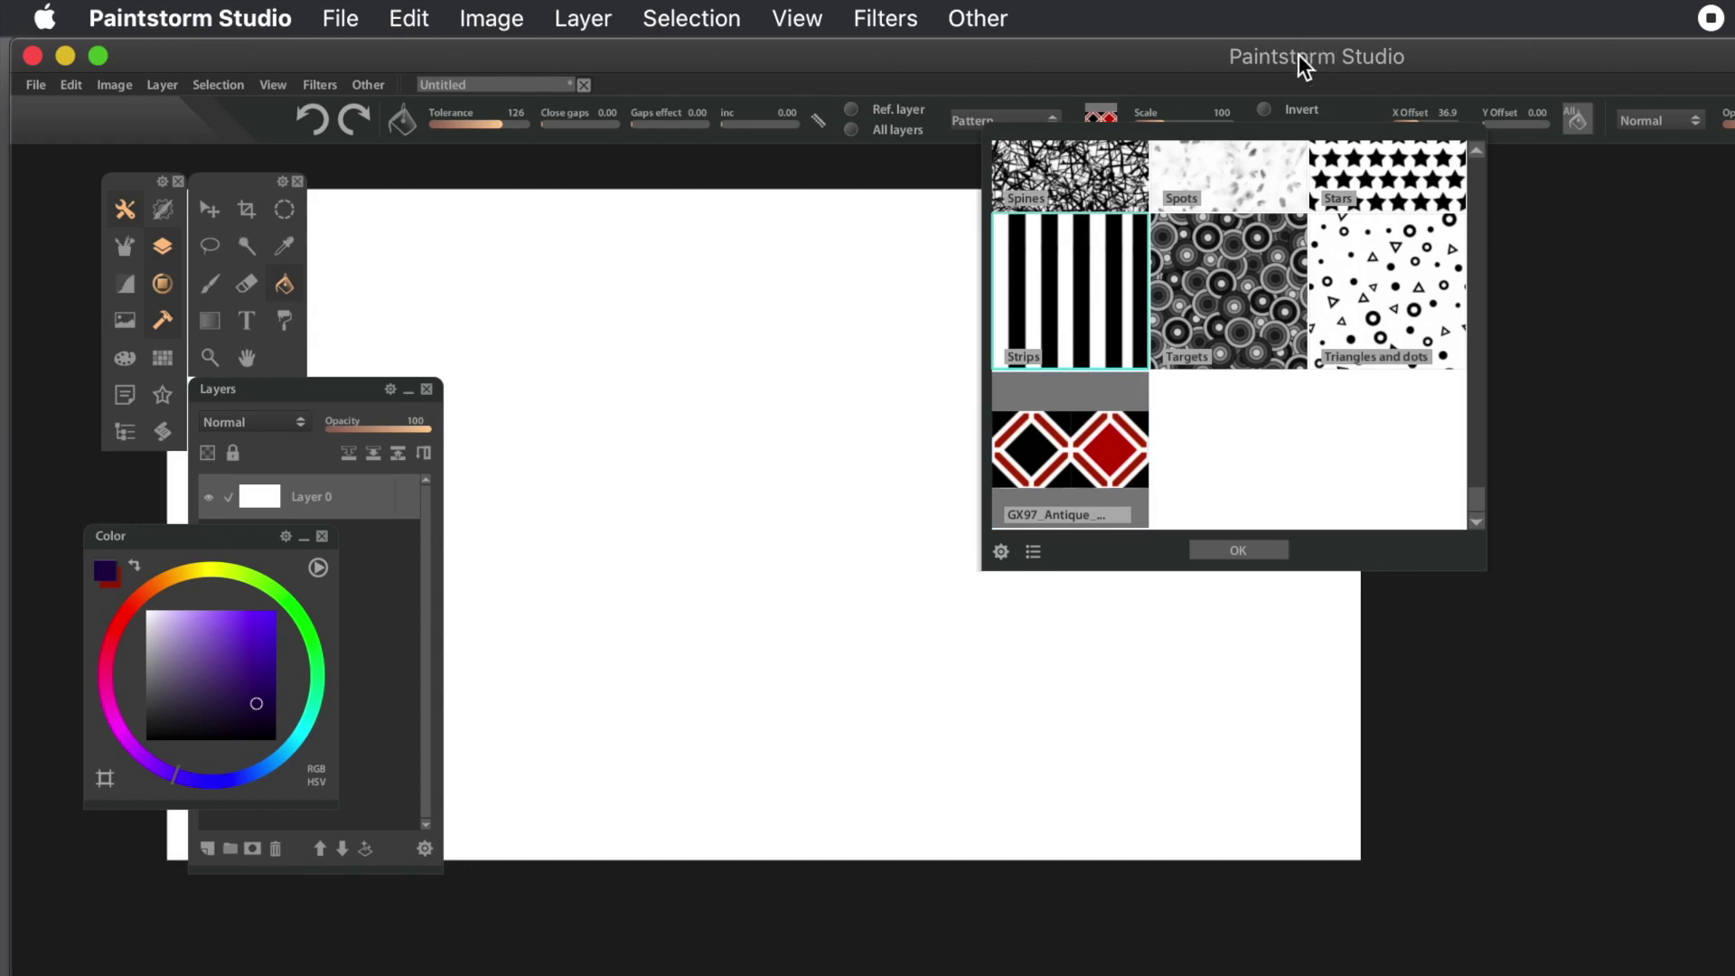
left_click_drag(1304, 50, 1306, 52)
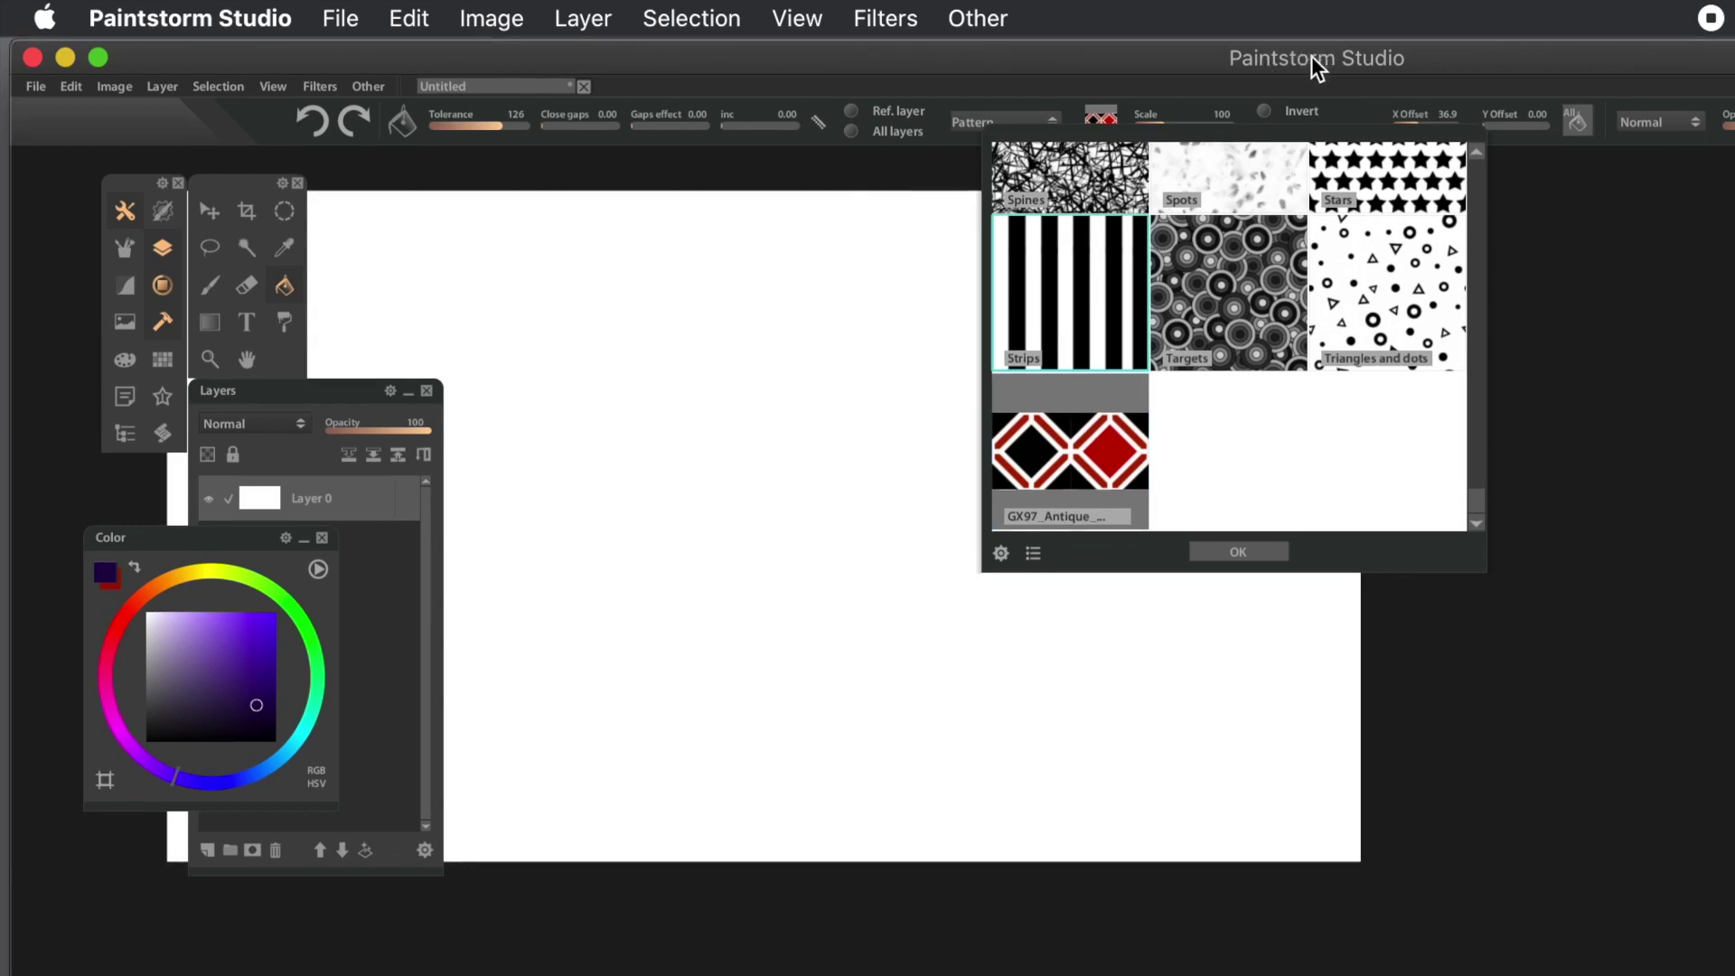
left_click(889, 199)
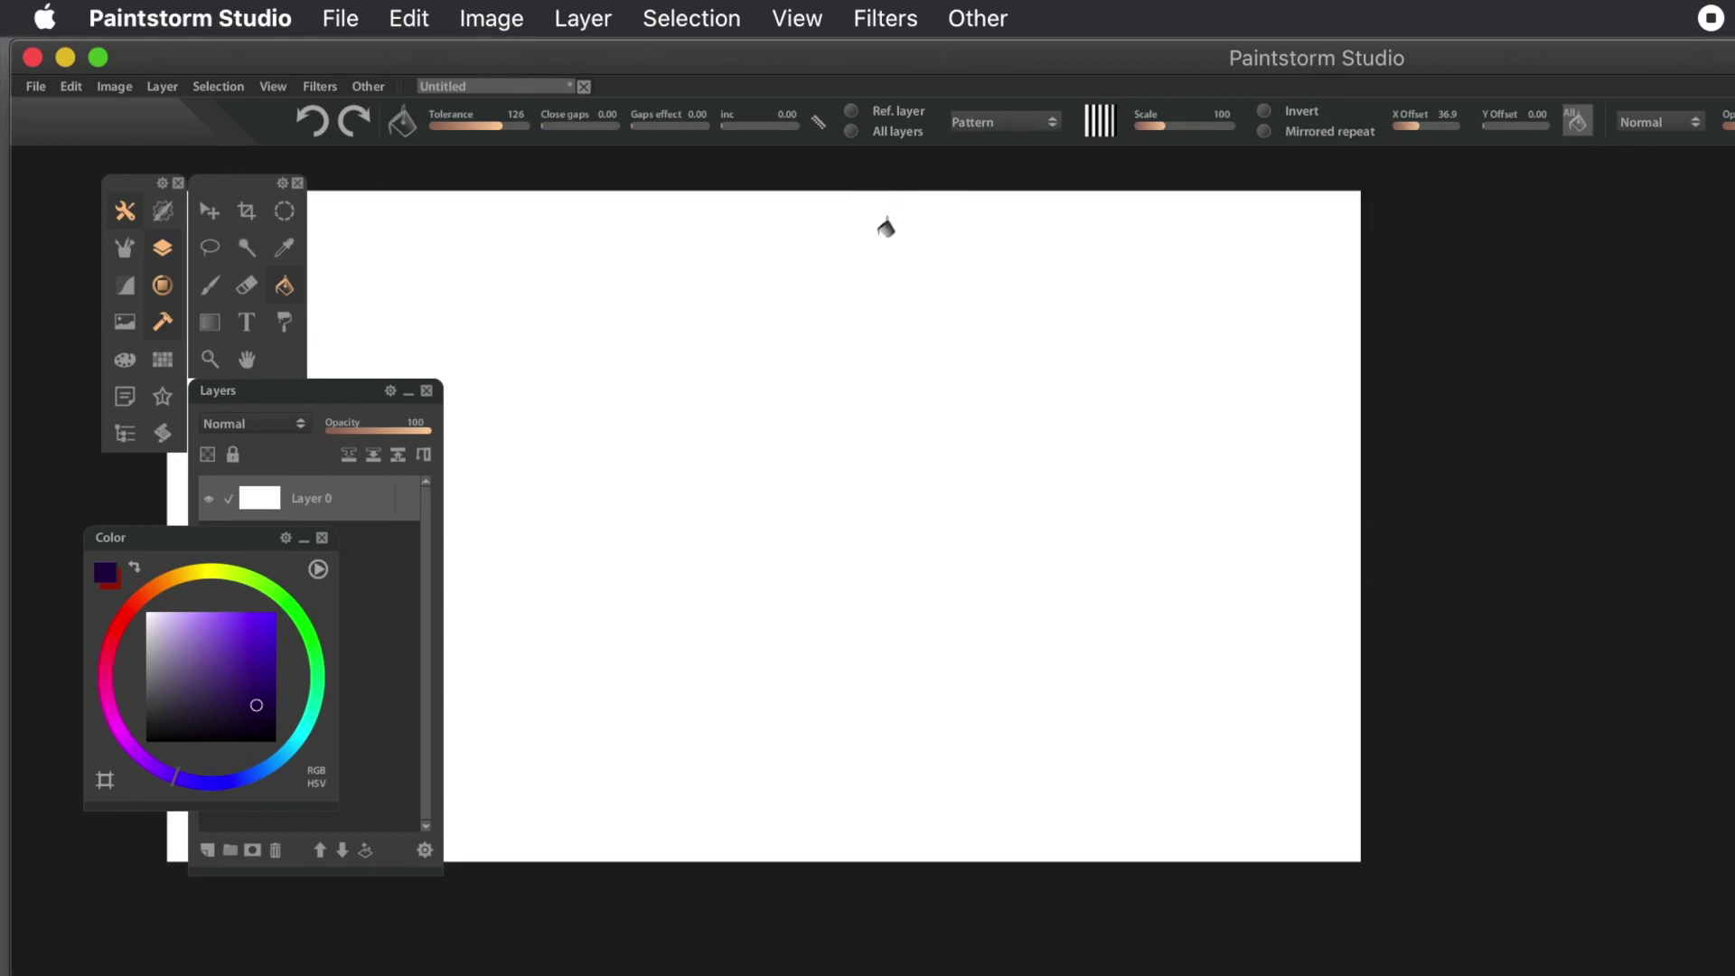
left_click(1032, 415)
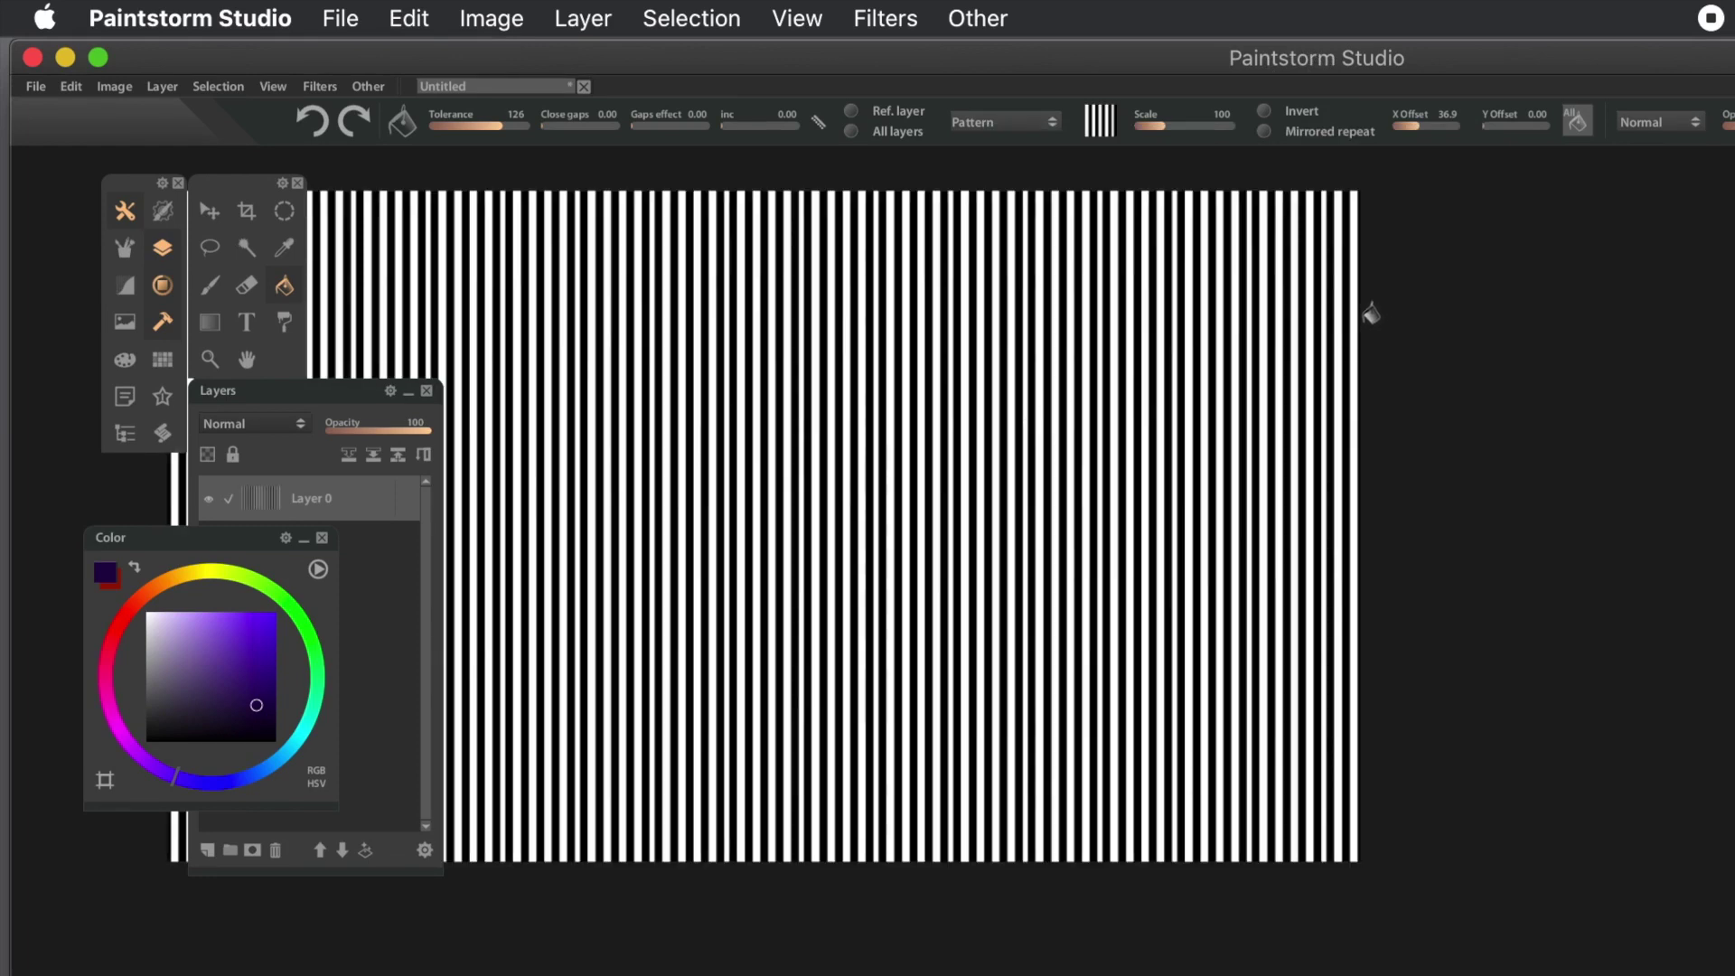
key("super+z")
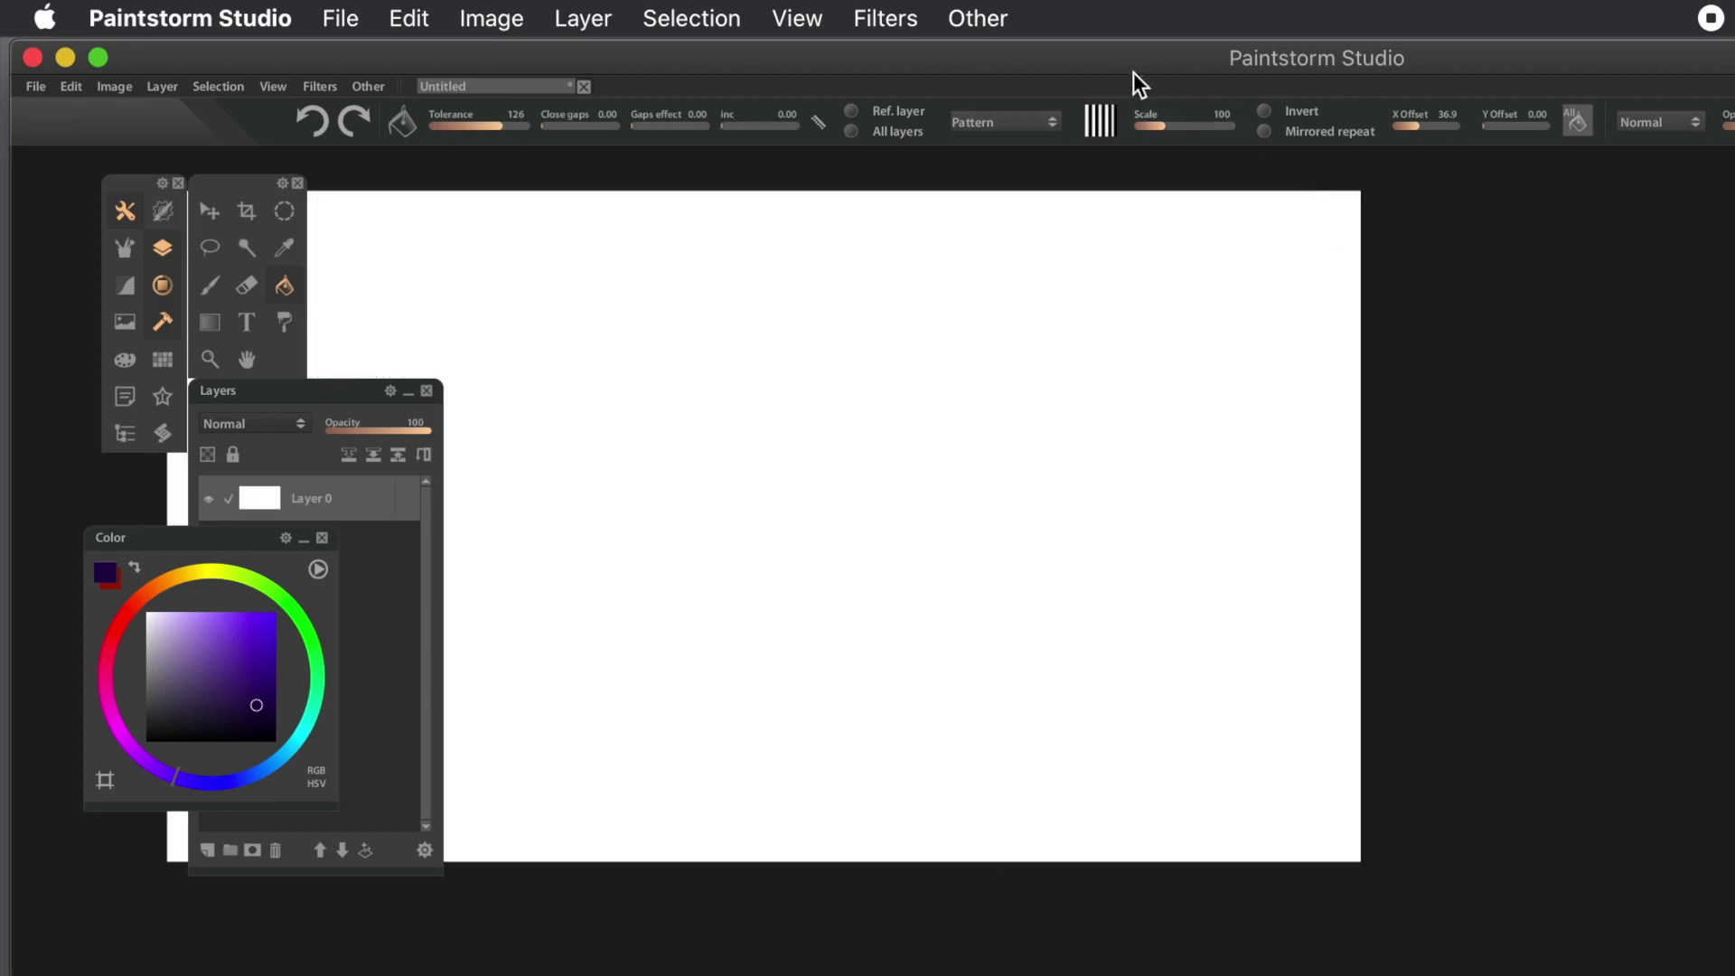
- Set the pattern scale to 597 and the X offset to 0, and choose the Targets pattern
left_click_drag(1165, 123, 1187, 123)
left_click_drag(1418, 121, 1377, 126)
left_click(1102, 131)
left_click(1230, 303)
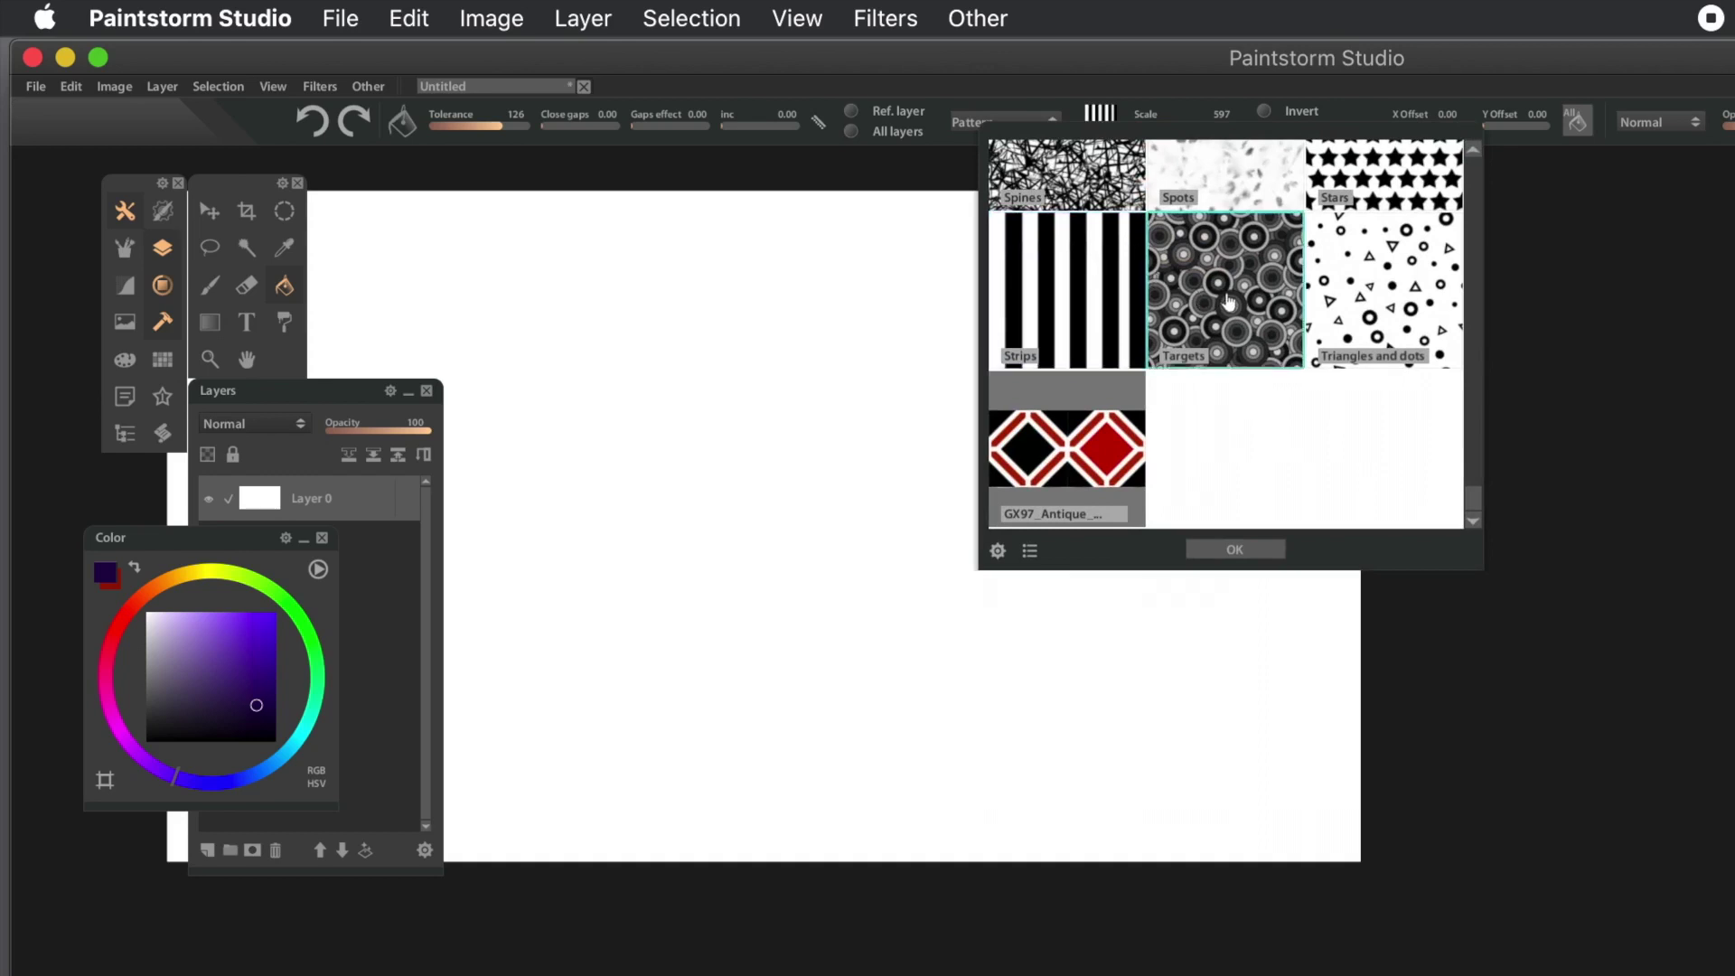
left_click(1059, 80)
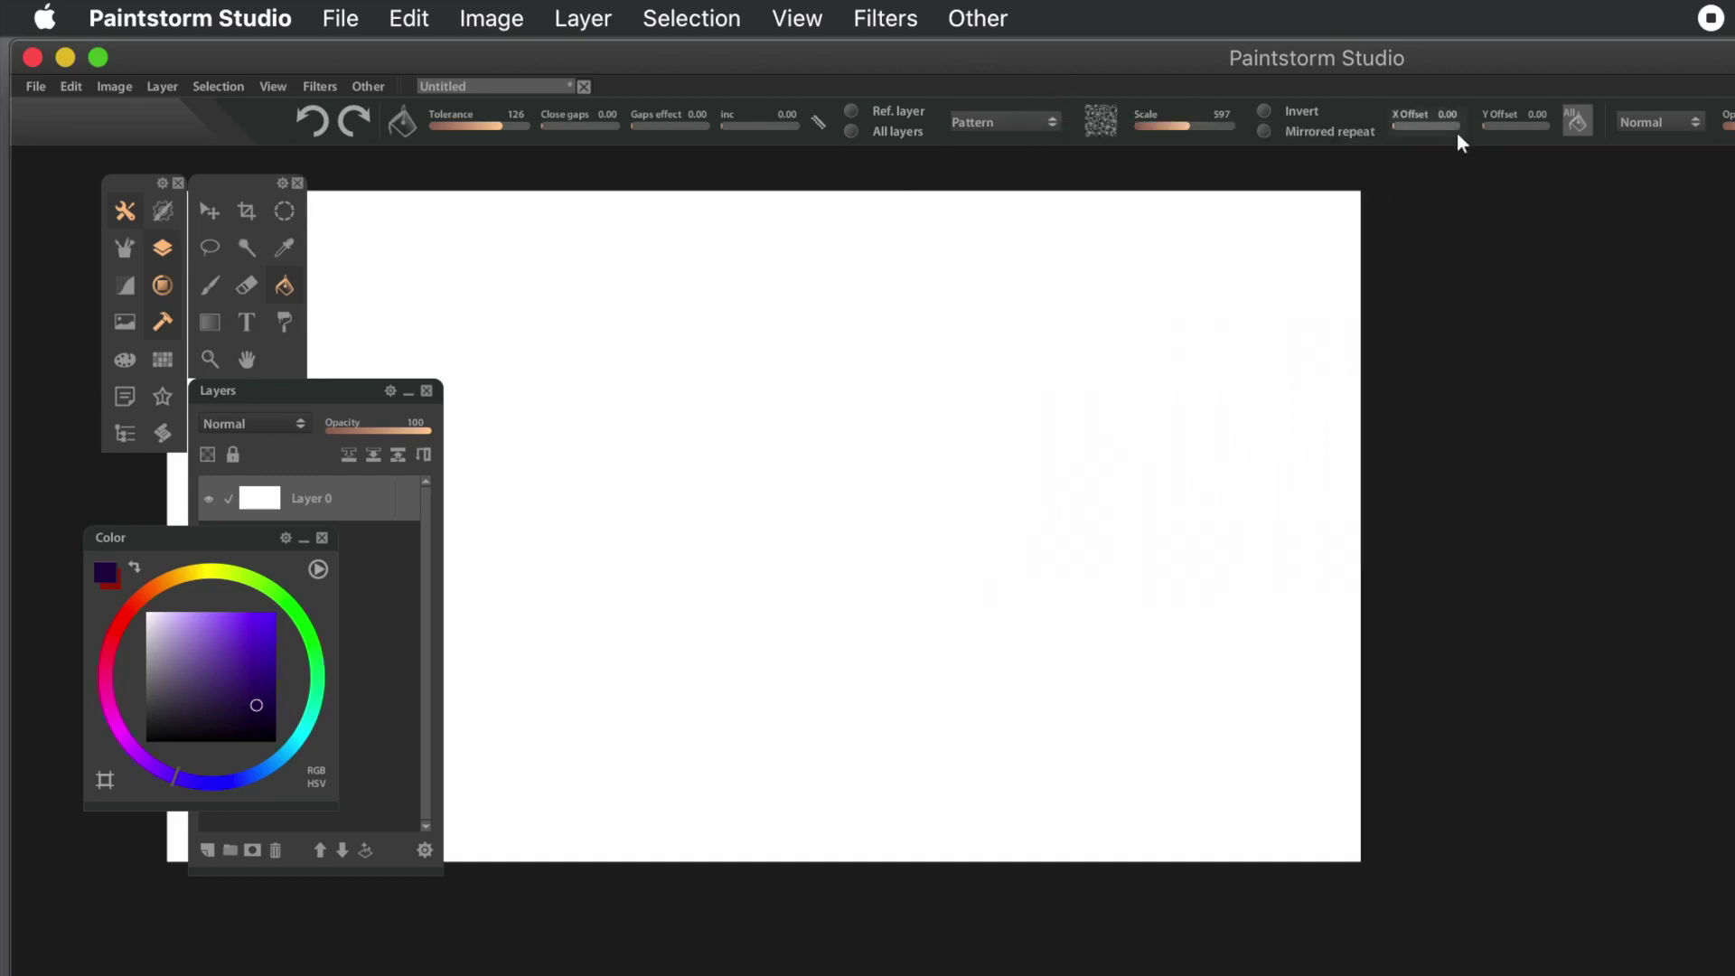
- Set the pattern's X offset to 64.3 and undo the test fill on the canvas
left_click_drag(1486, 125, 1439, 122)
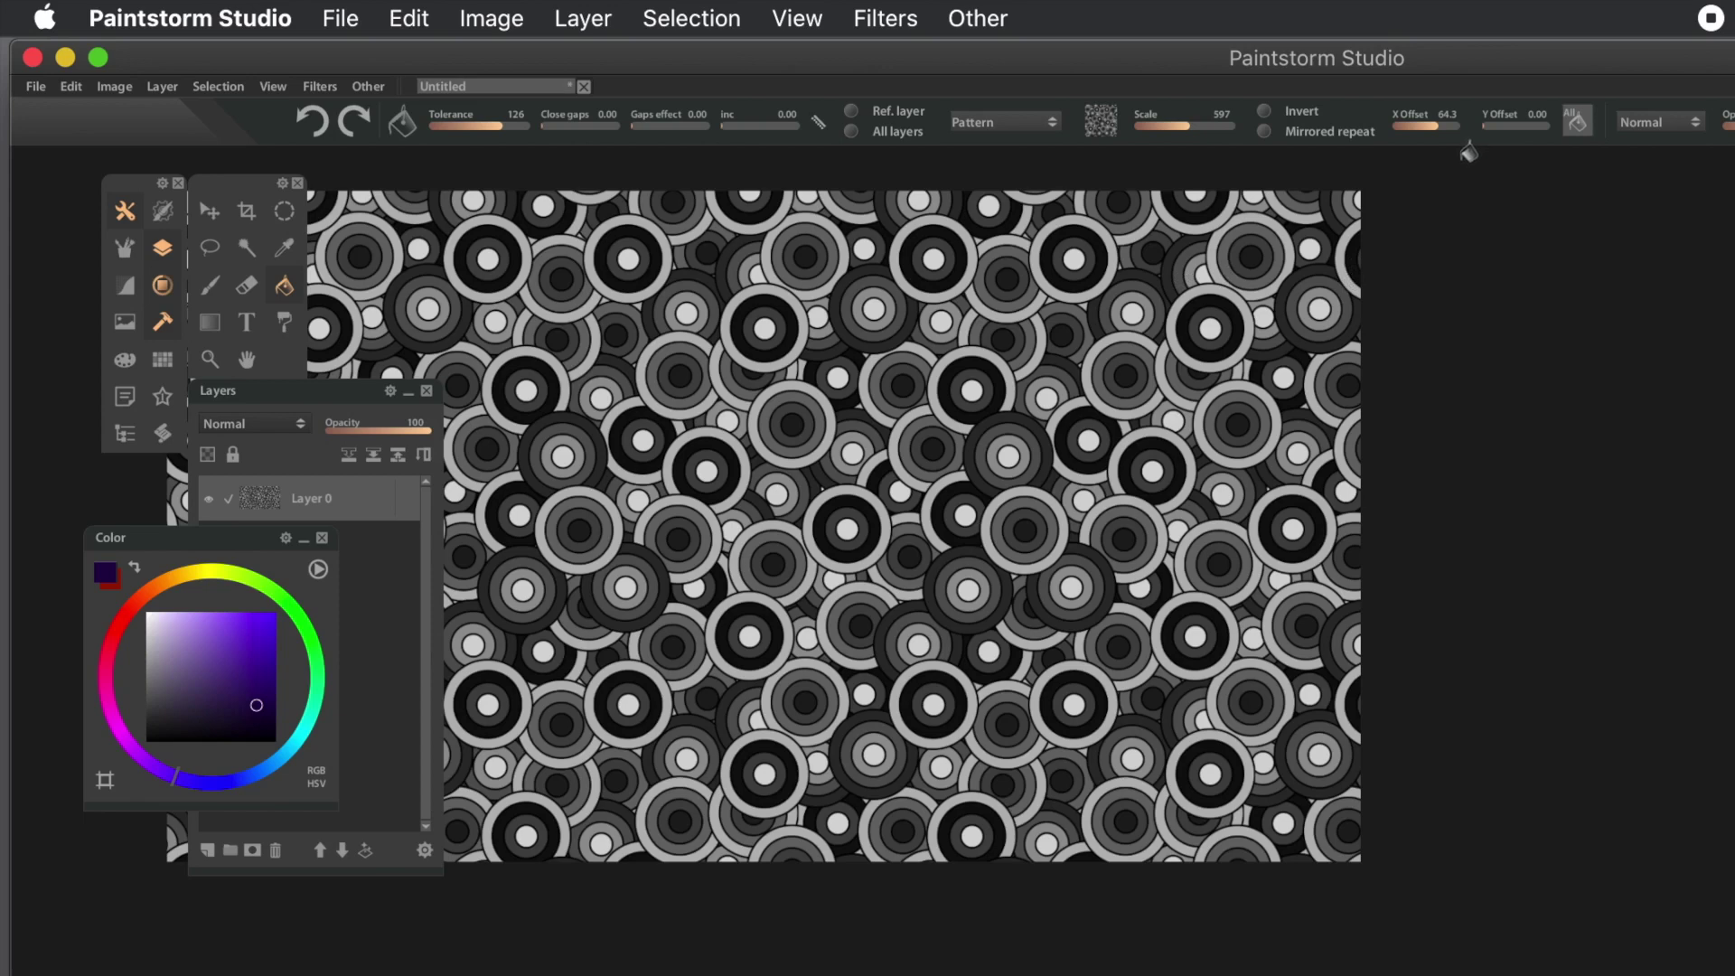
key("ctrl+z")
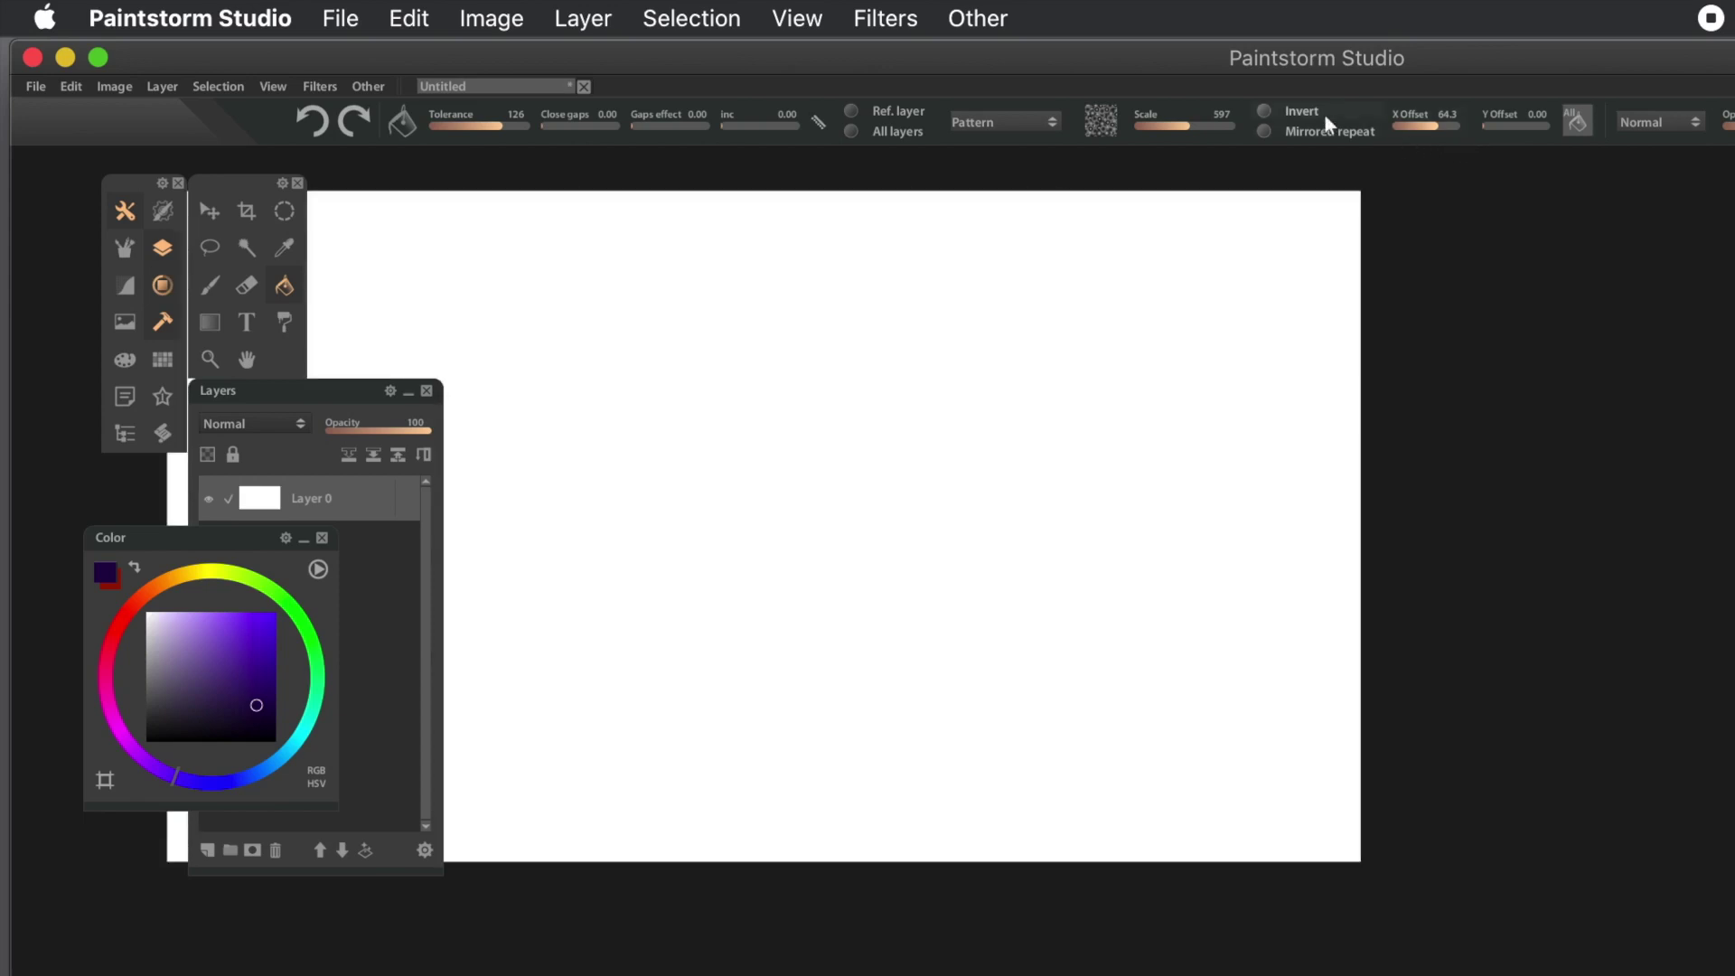
- Compare the Targets fill on the canvas with Invert on and off, undoing each fill
left_click(1263, 110)
left_click(1090, 314)
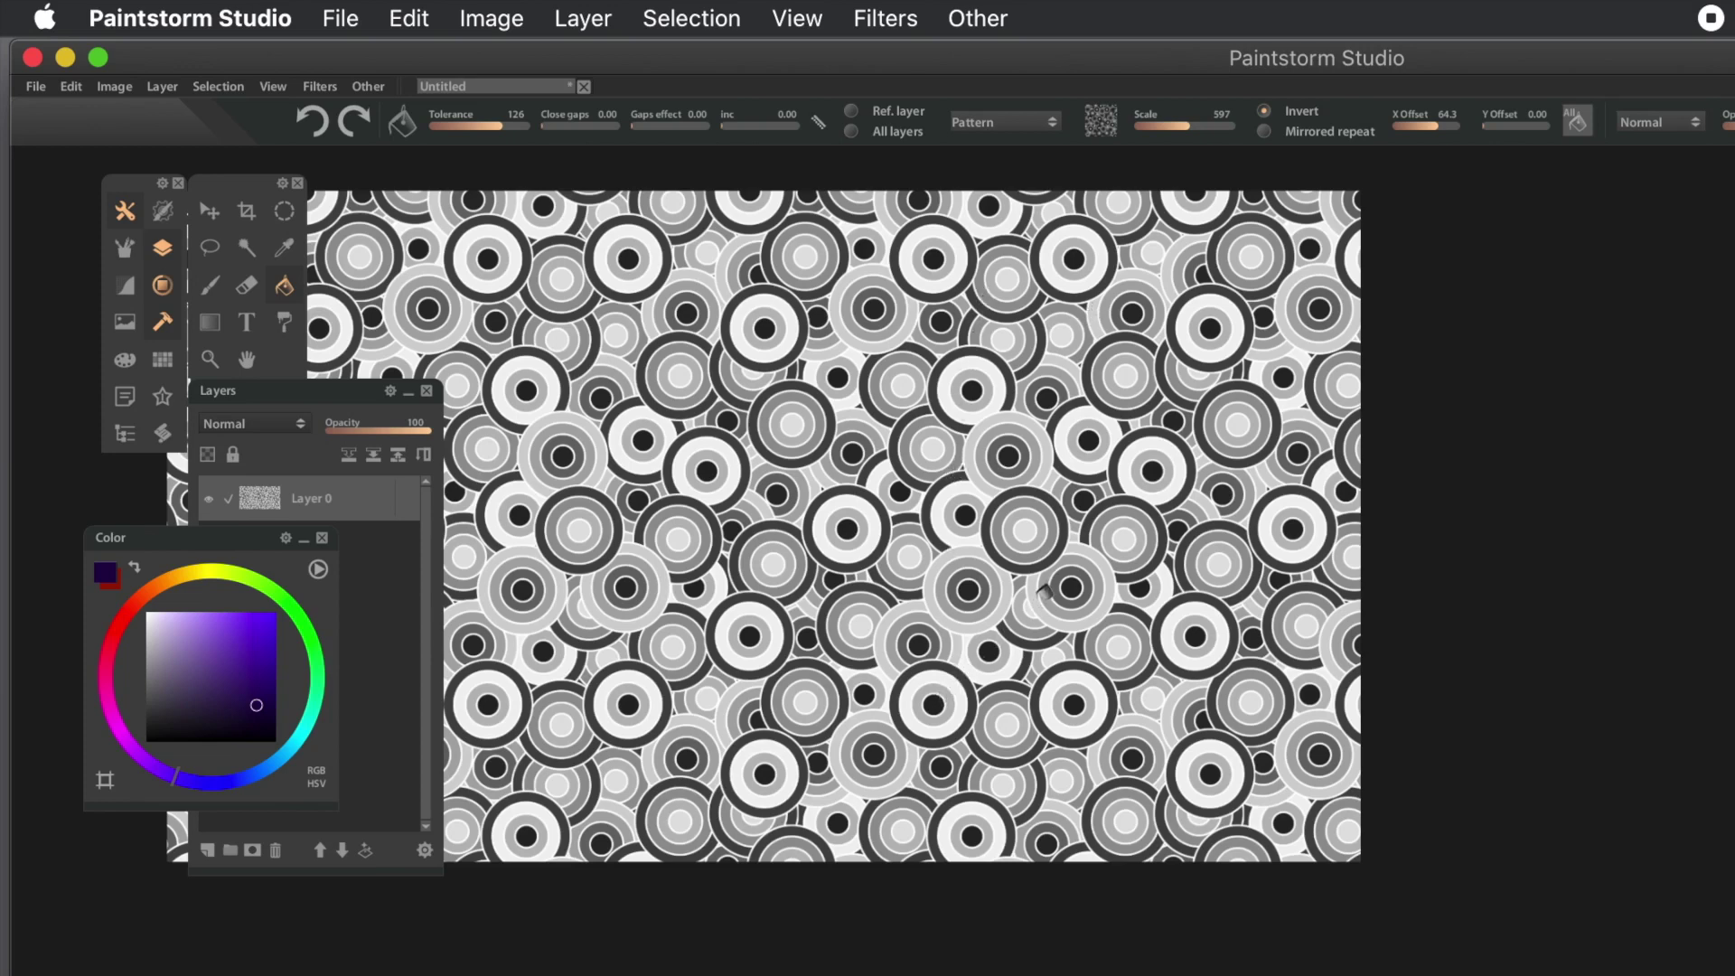
key("super+z")
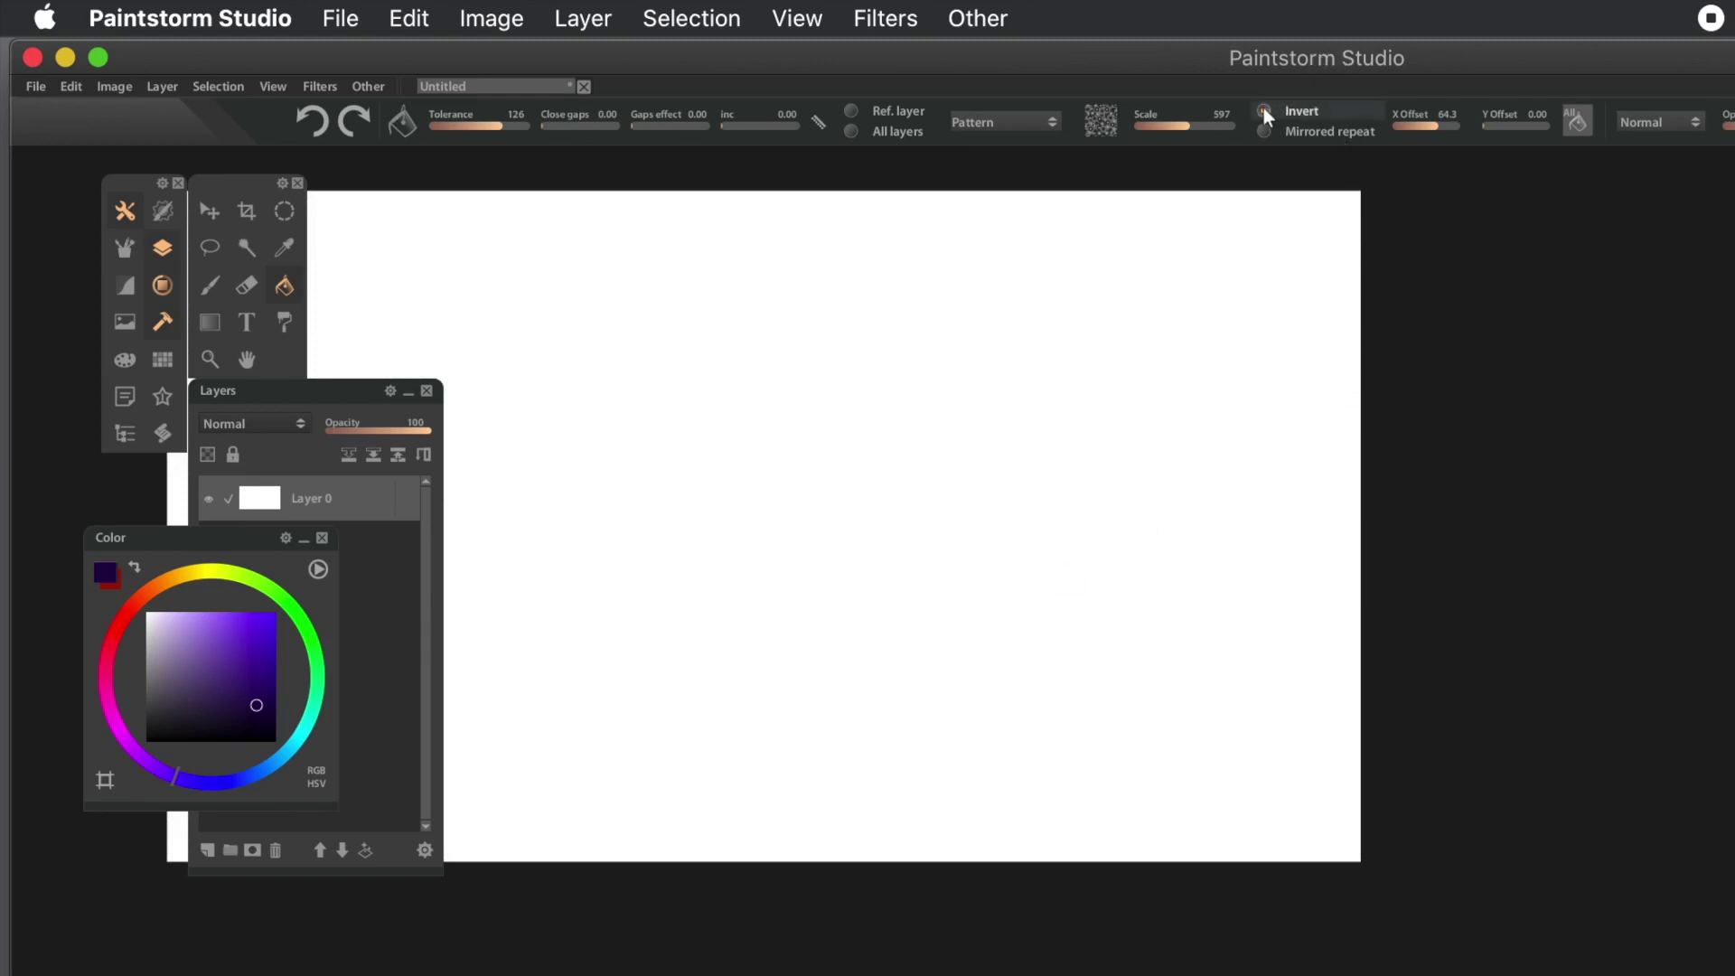
left_click(1139, 294)
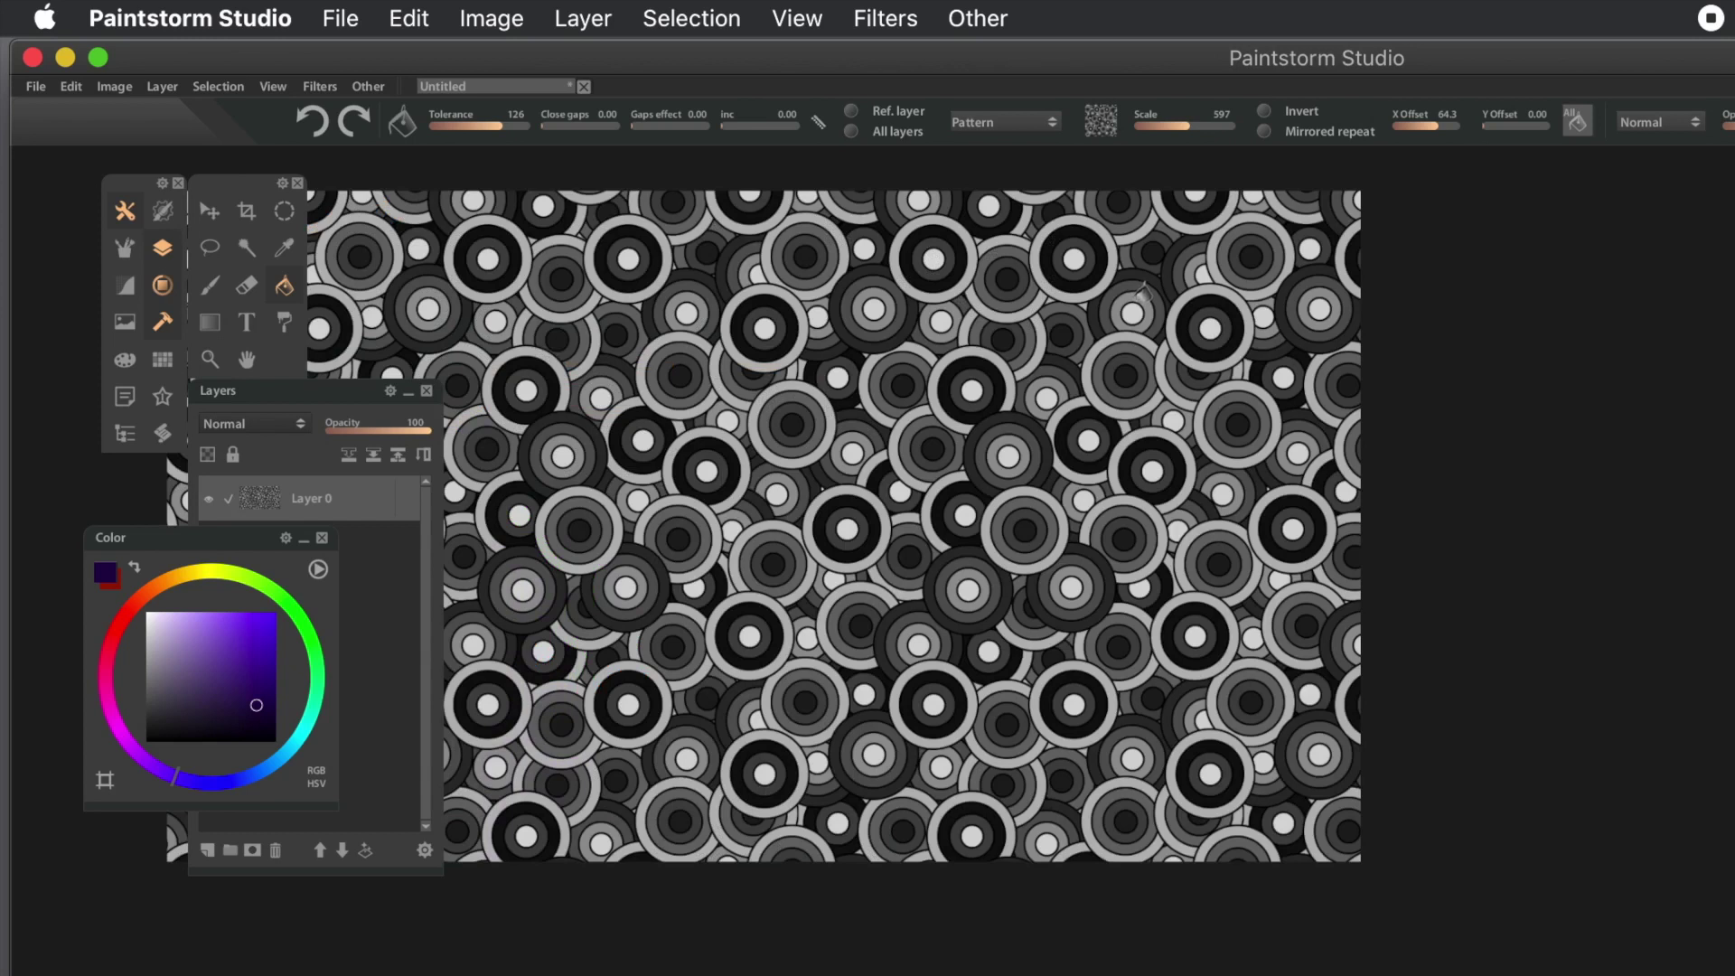
key("super+z")
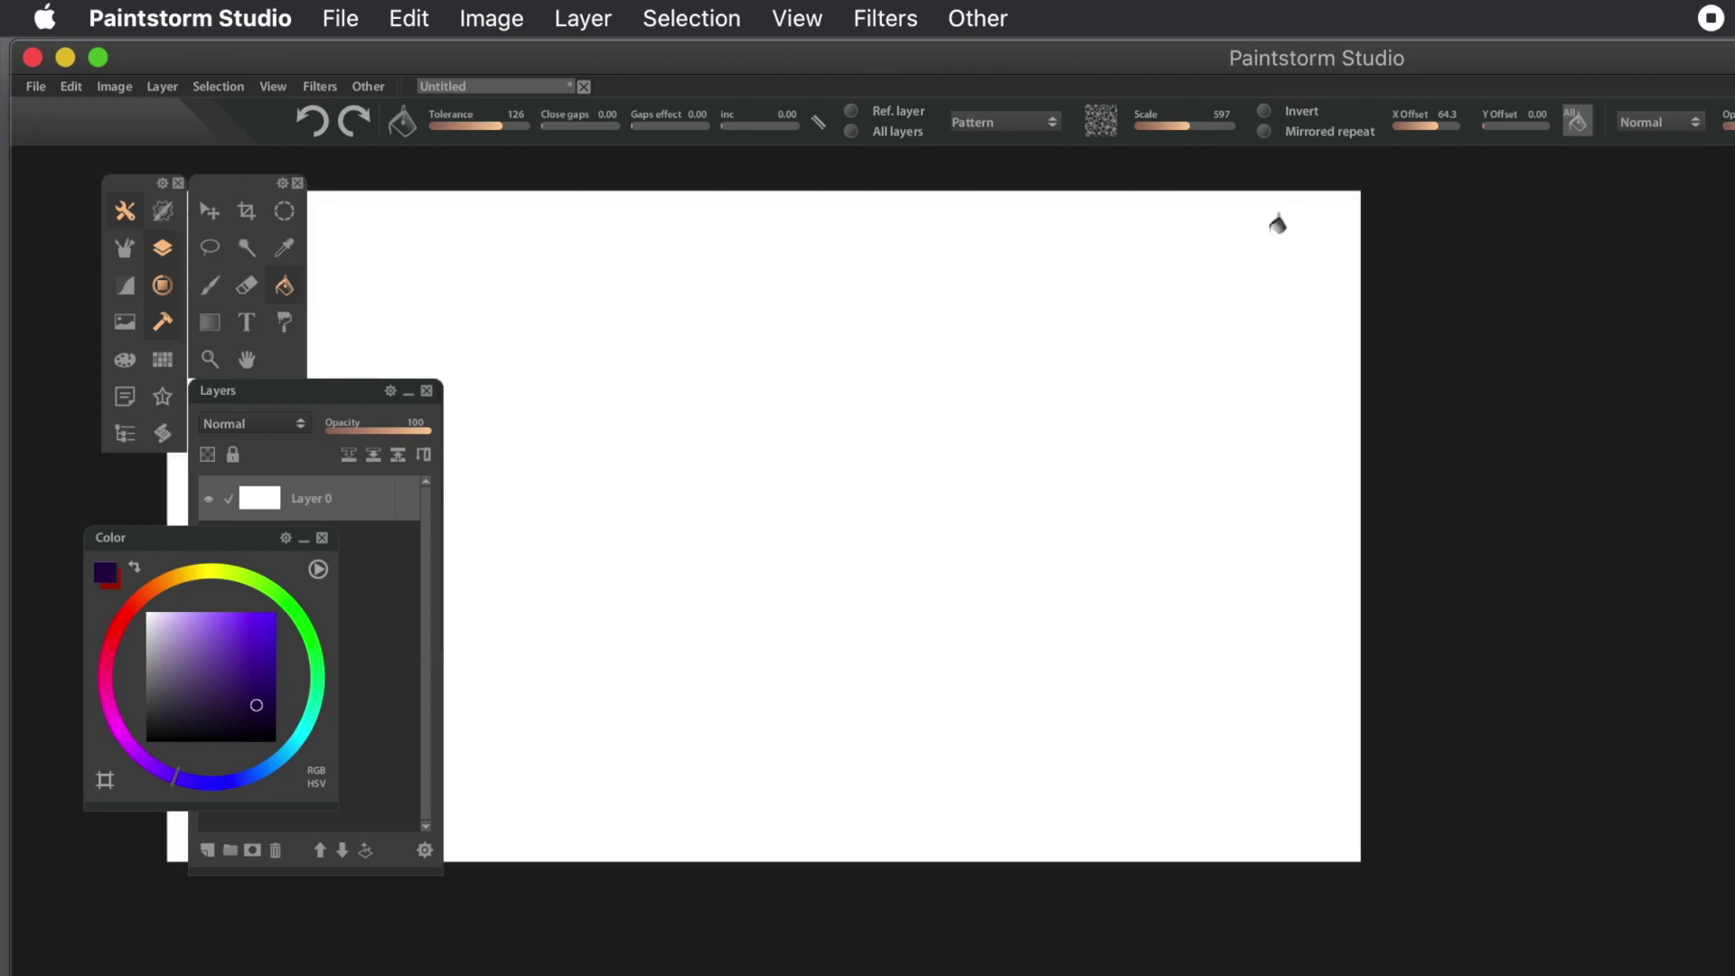
- Compare the Targets fill on the canvas with Mirrored repeat on and off, undoing each fill
left_click(1265, 133)
left_click(982, 443)
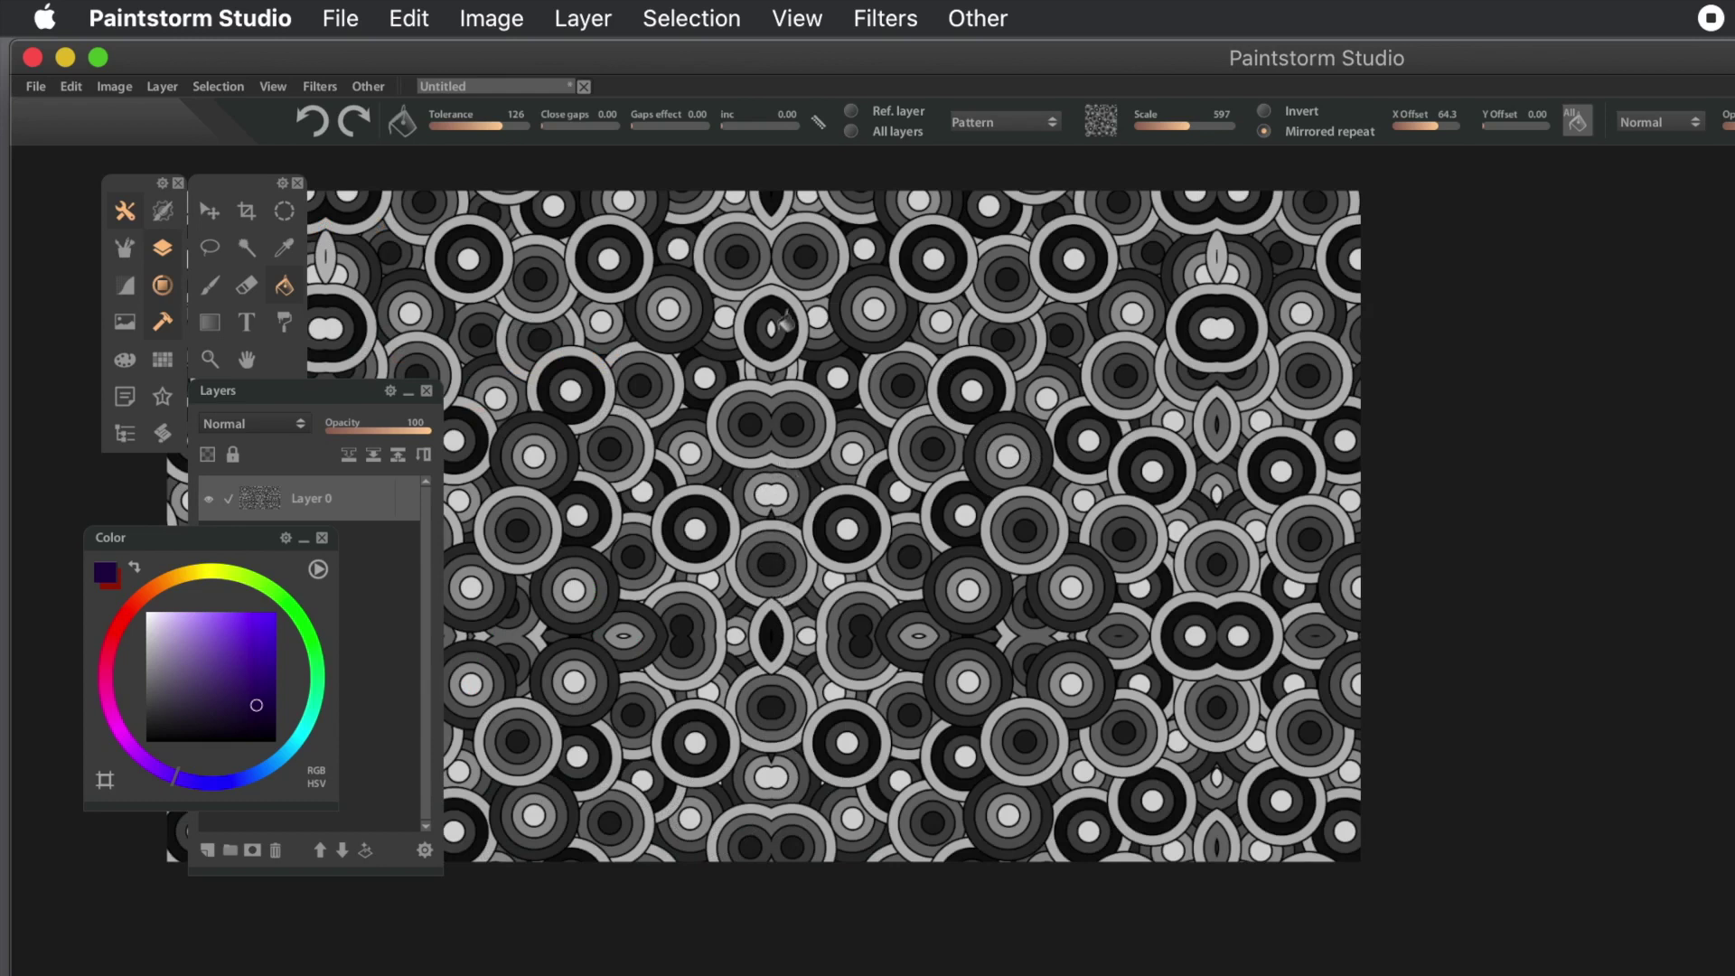
key("super+z")
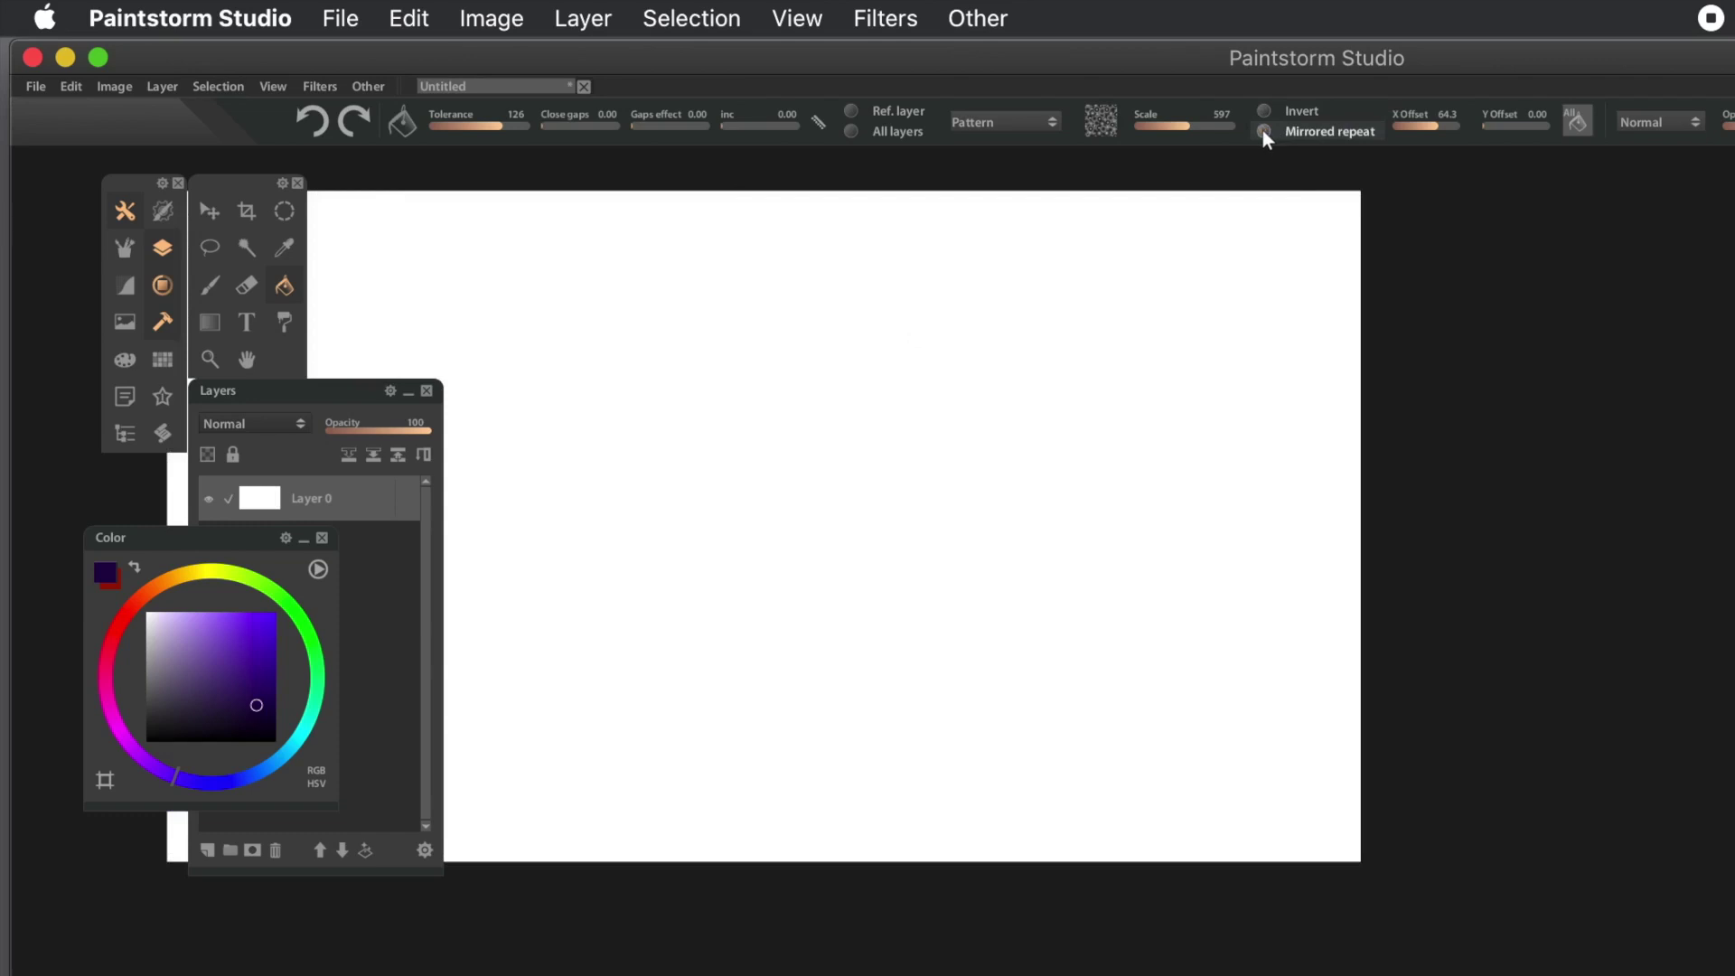
left_click(1000, 342)
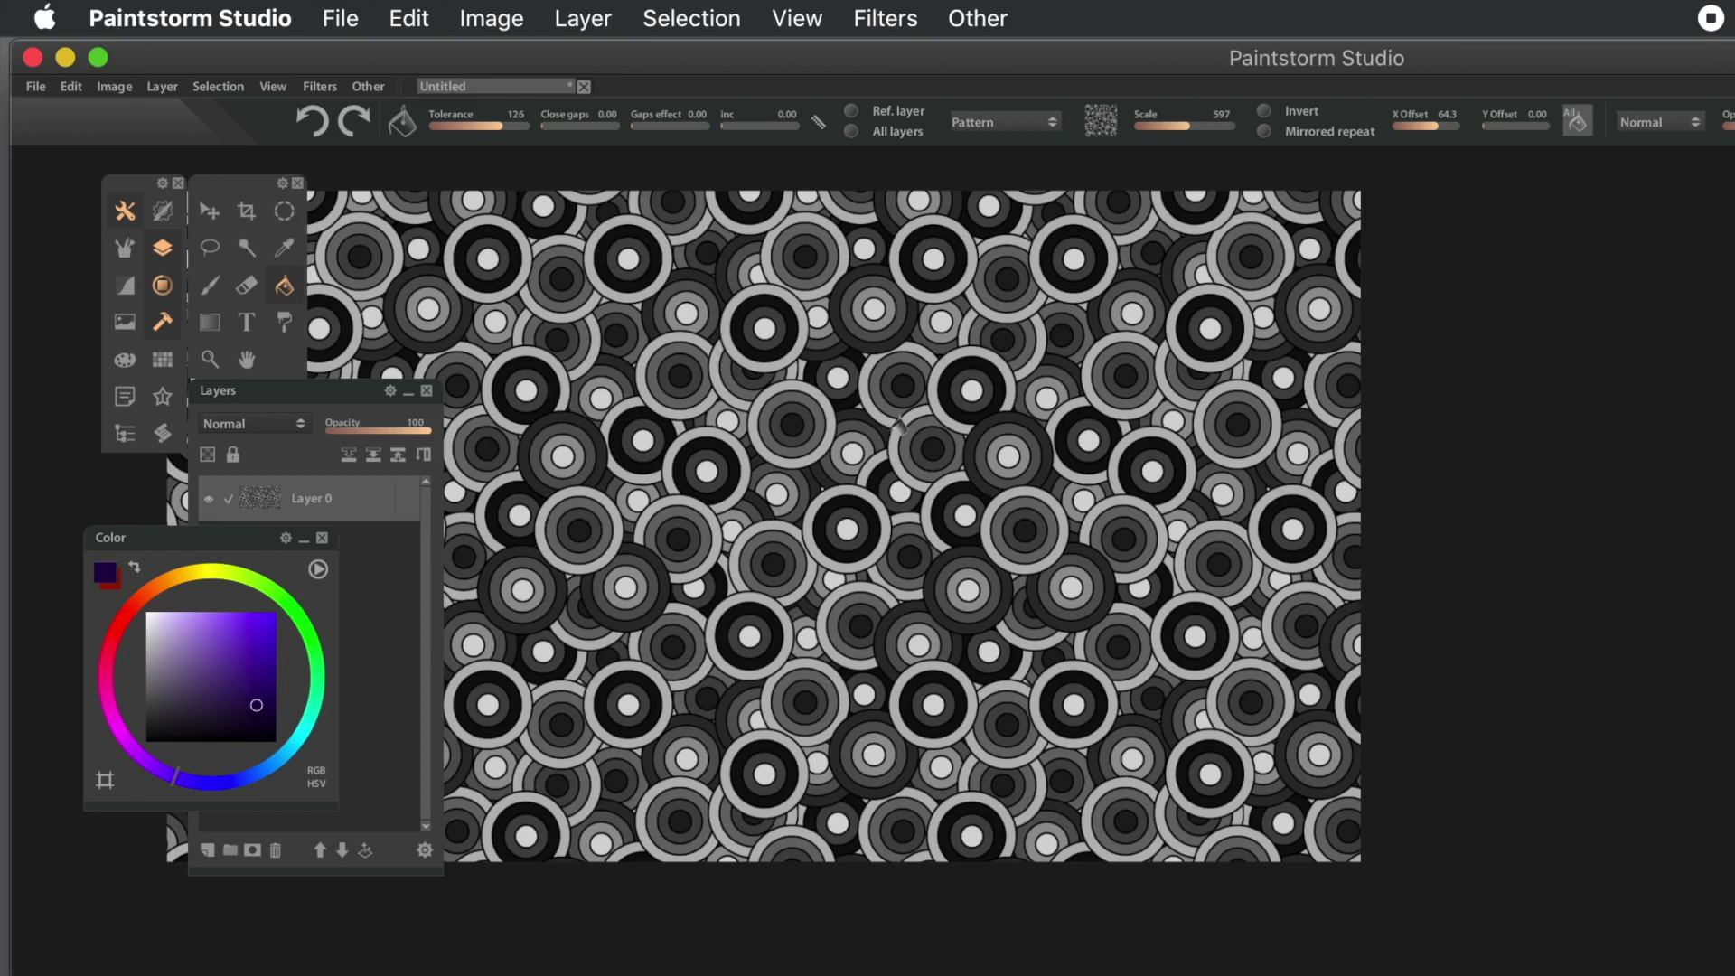
key("super+z")
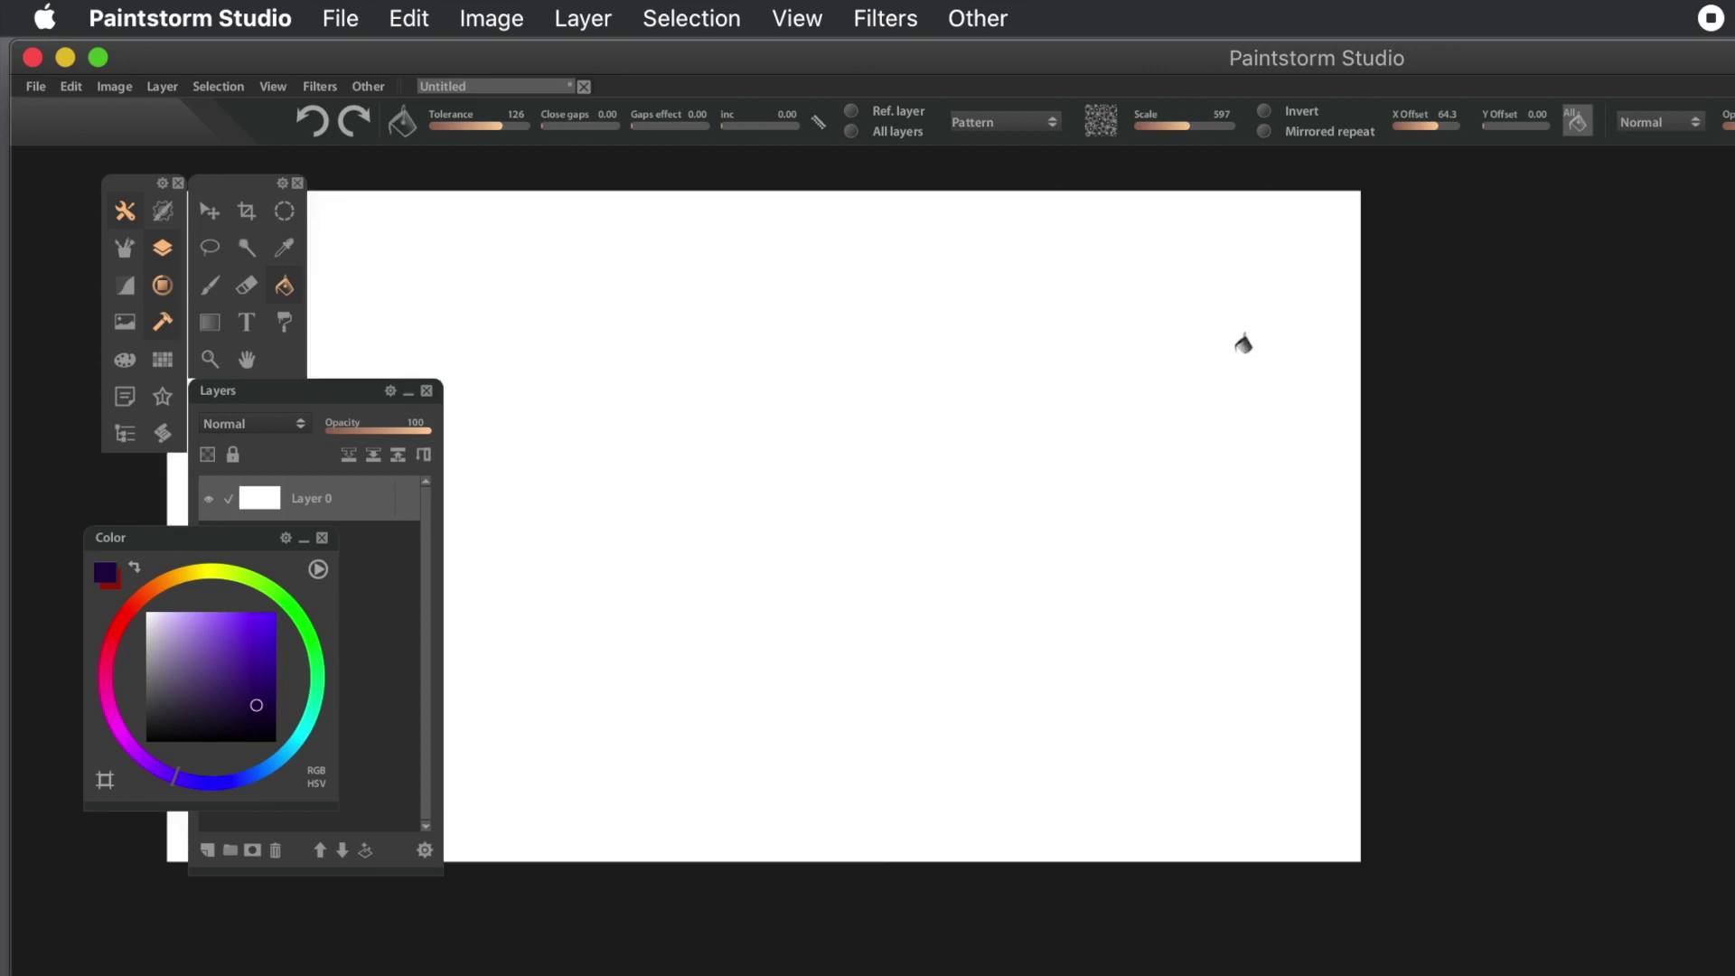
- Test the Targets fill with Mirrored repeat on at pattern scales 132 and 351, undoing each fill
left_click_drag(1188, 122, 1169, 122)
left_click(1070, 332)
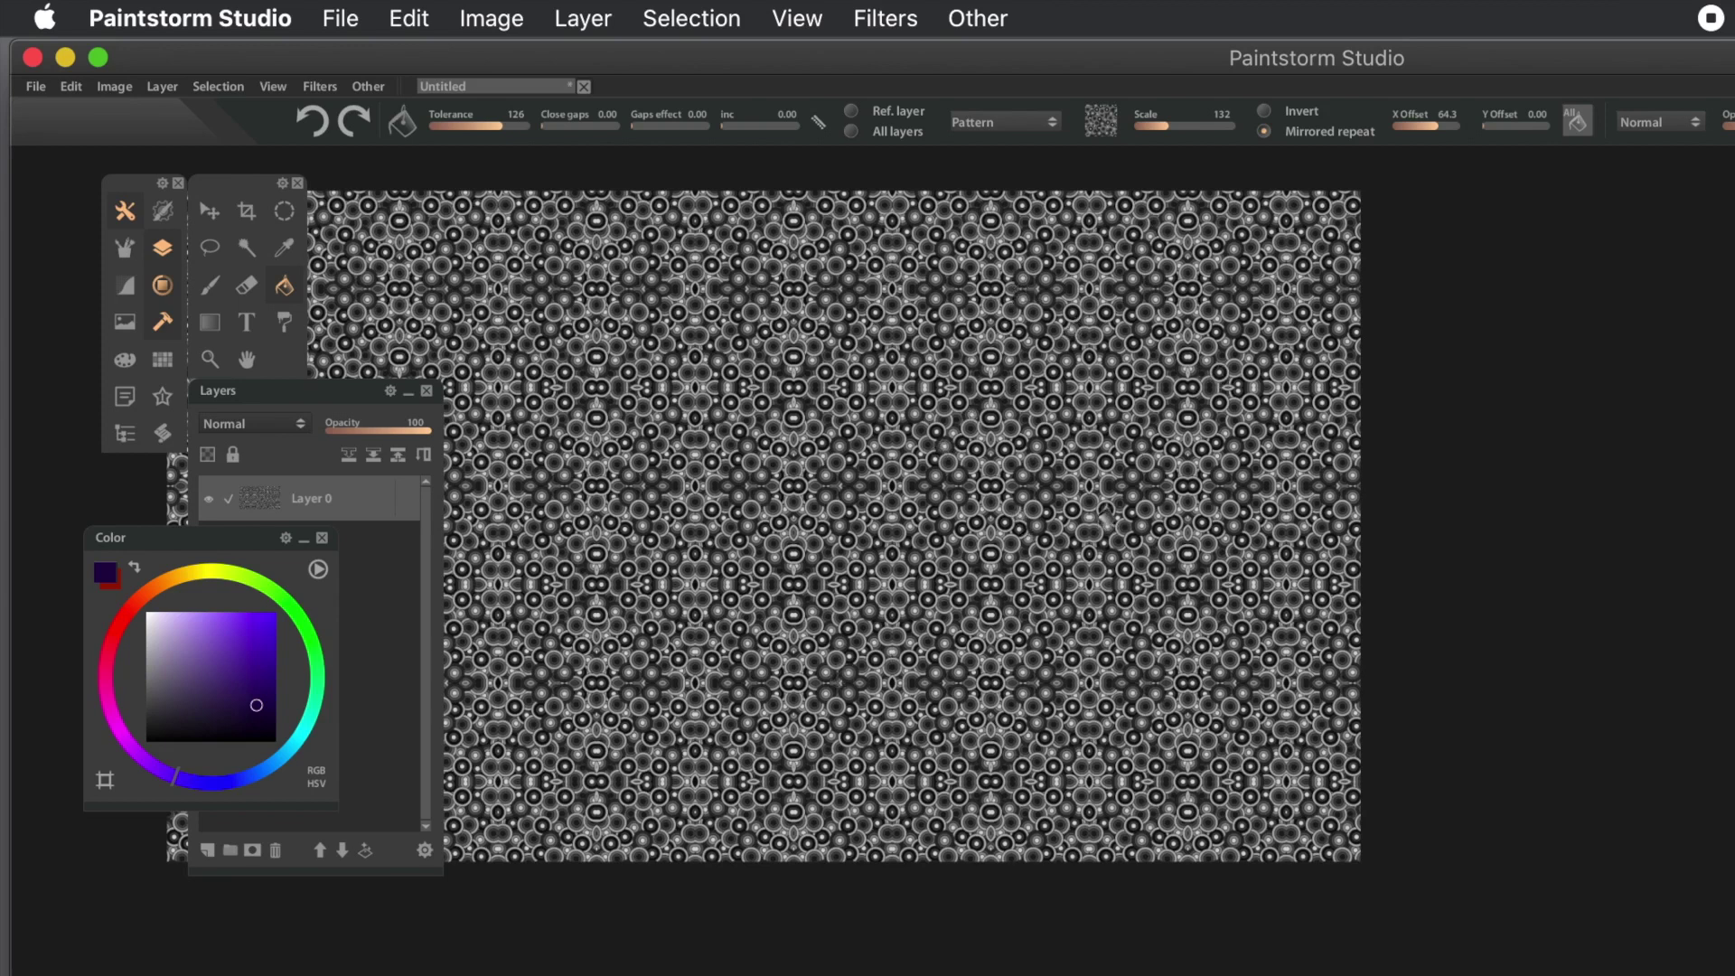
key("super+z")
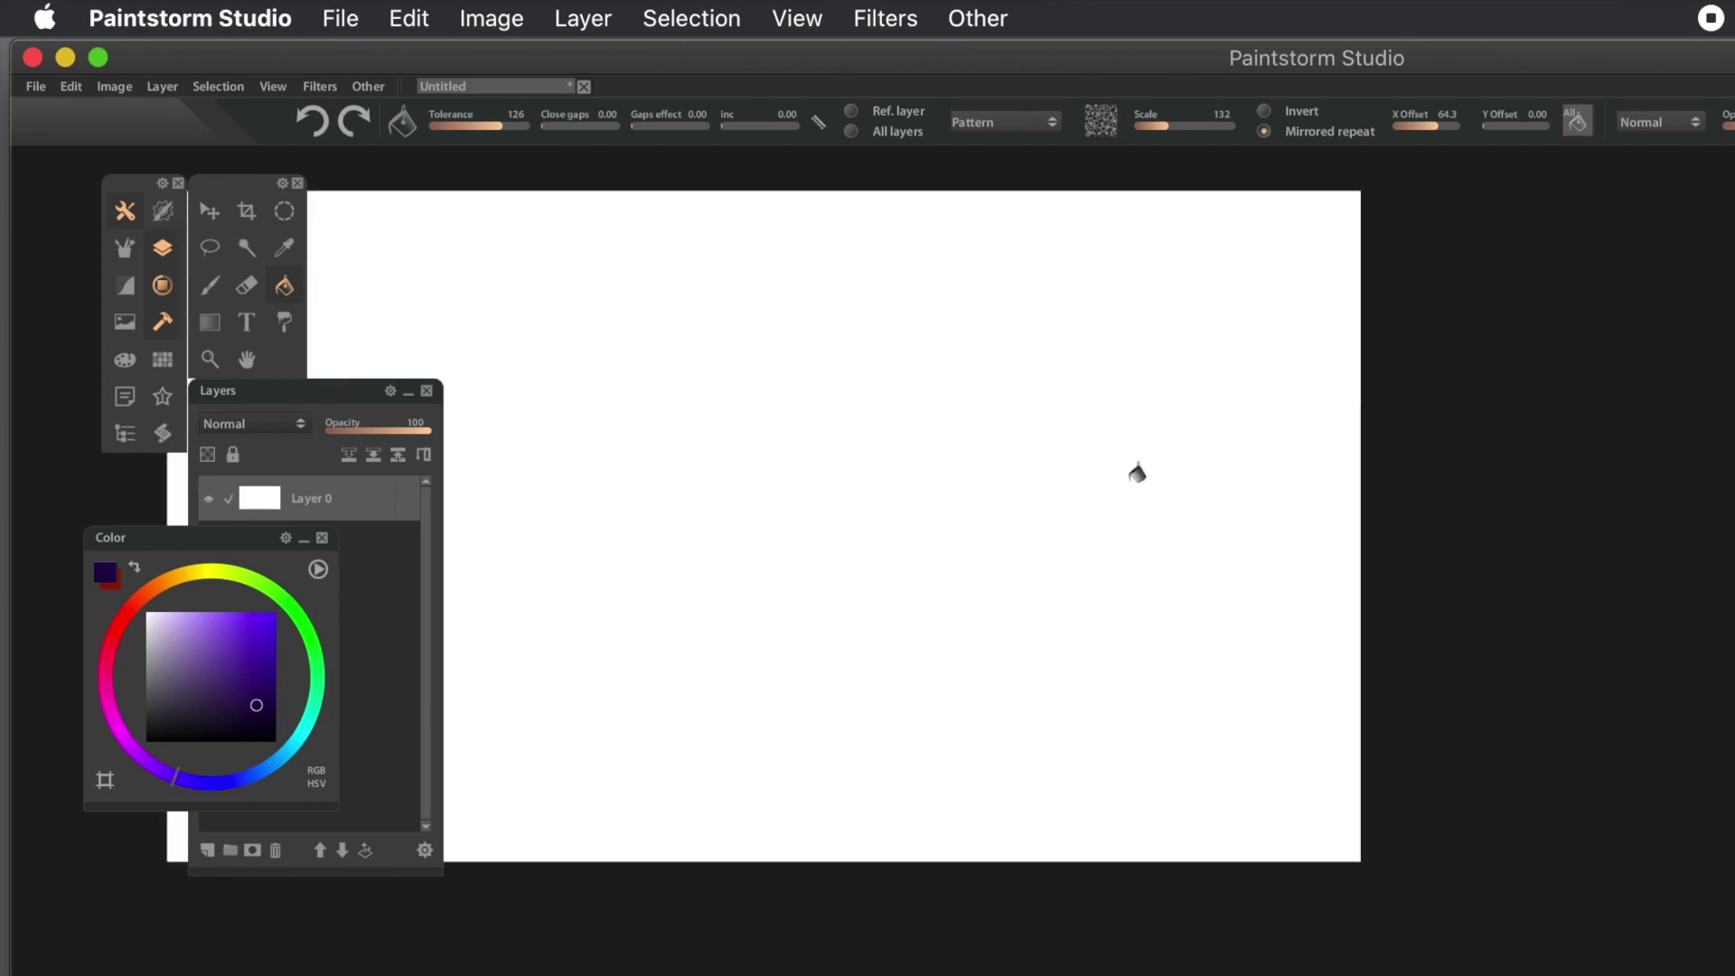
left_click_drag(1157, 126, 1181, 128)
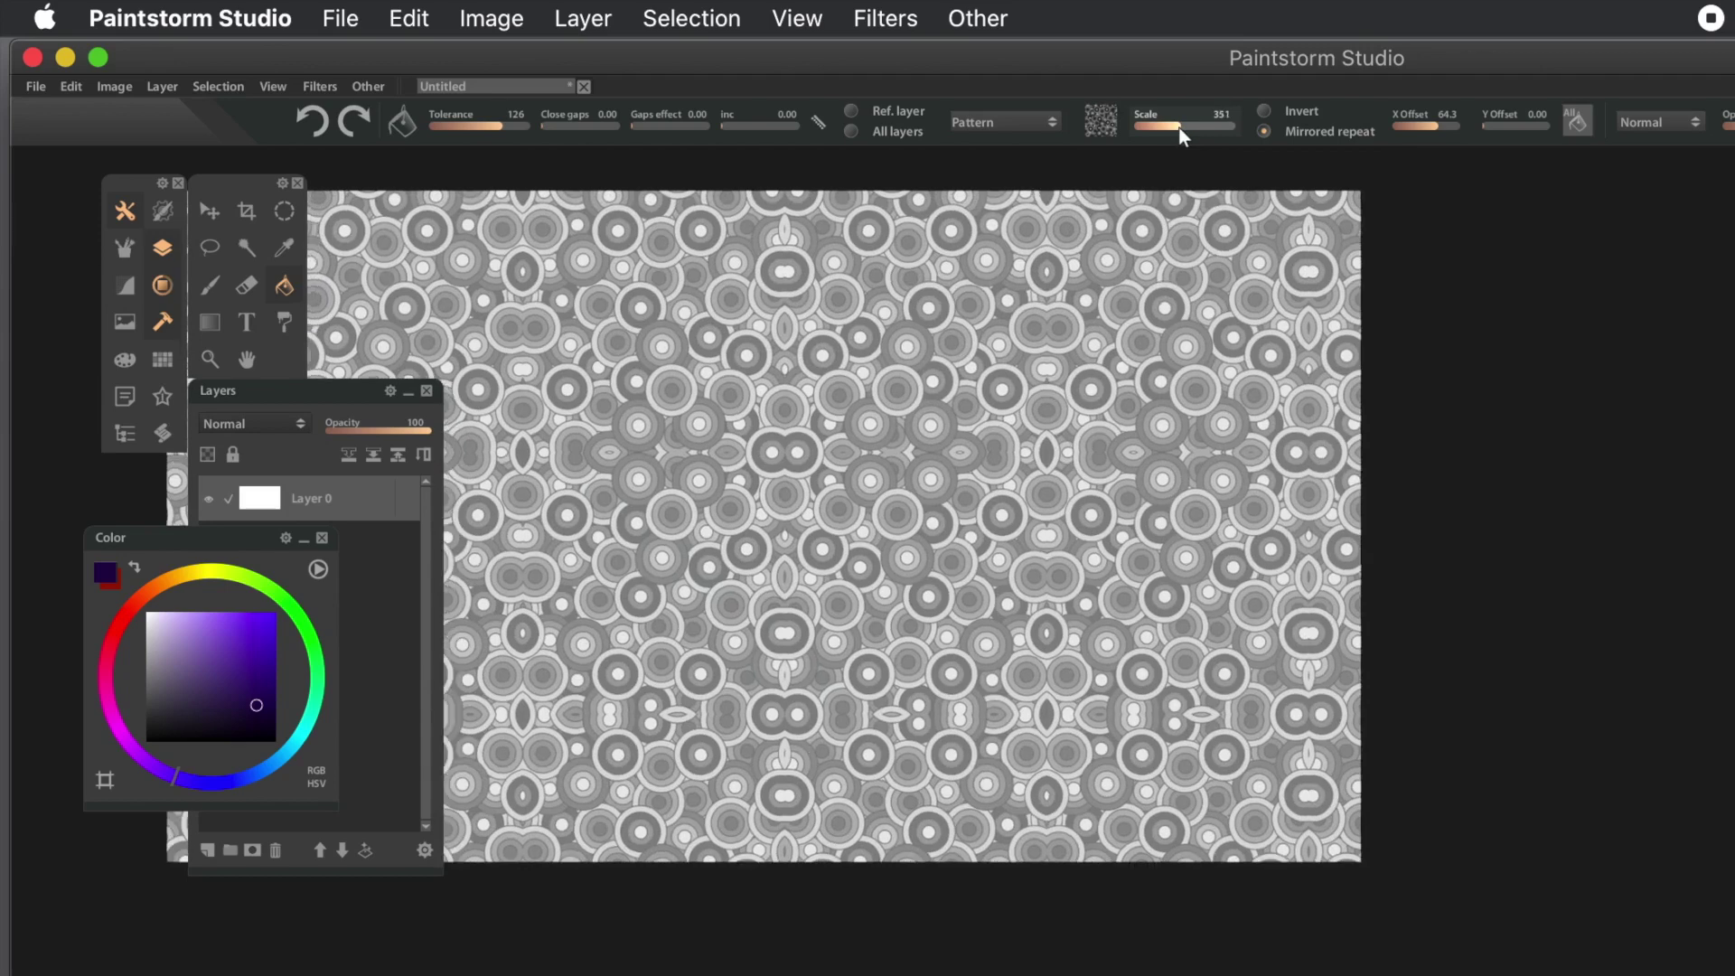
key("super+z")
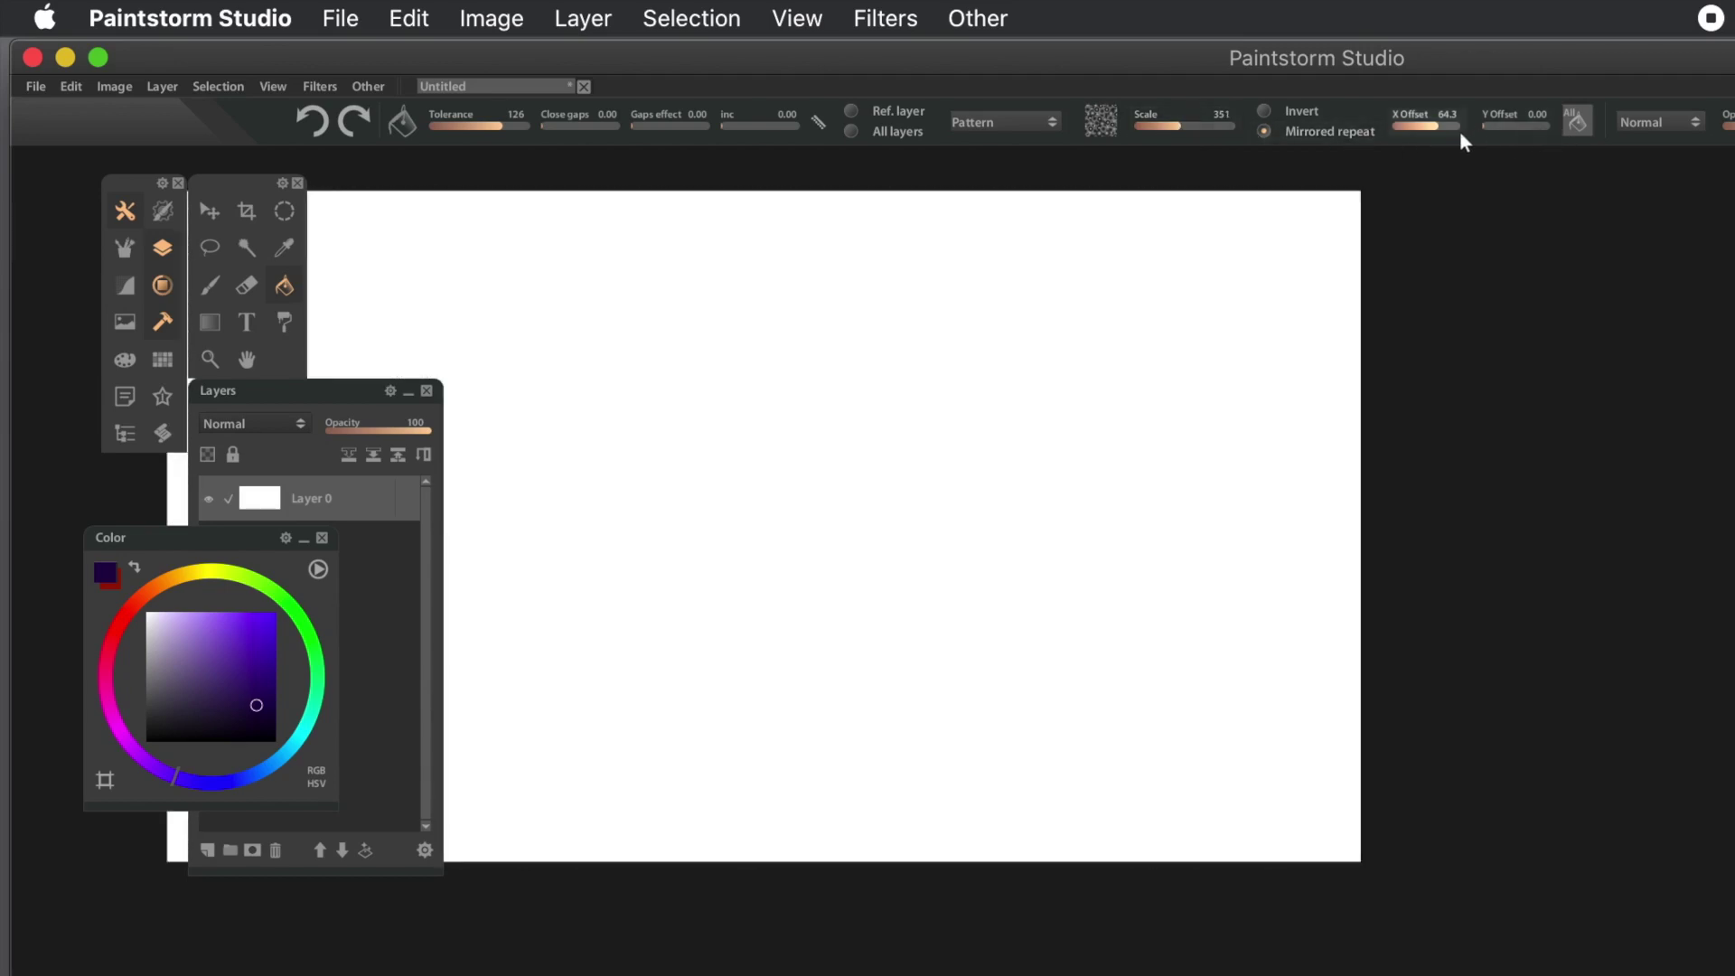
- Reset the pattern's X offset to 0 and fill the canvas using the Difference blend mode
left_click_drag(1441, 126, 1383, 128)
key("super+z")
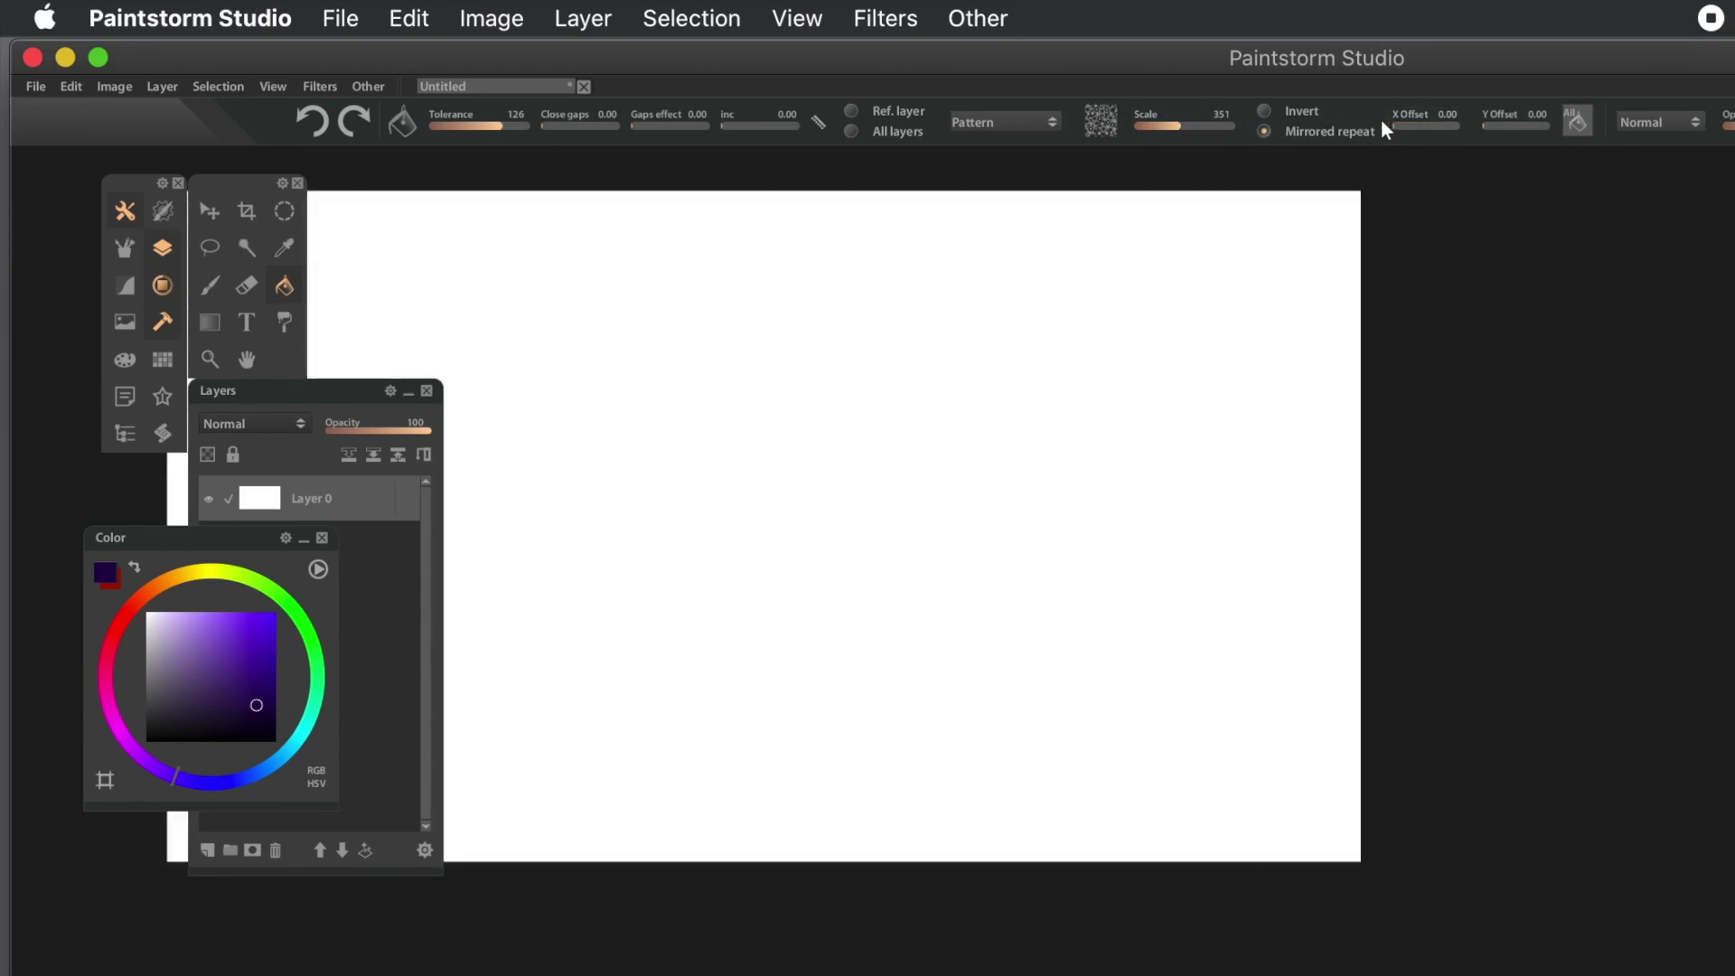
left_click(1685, 122)
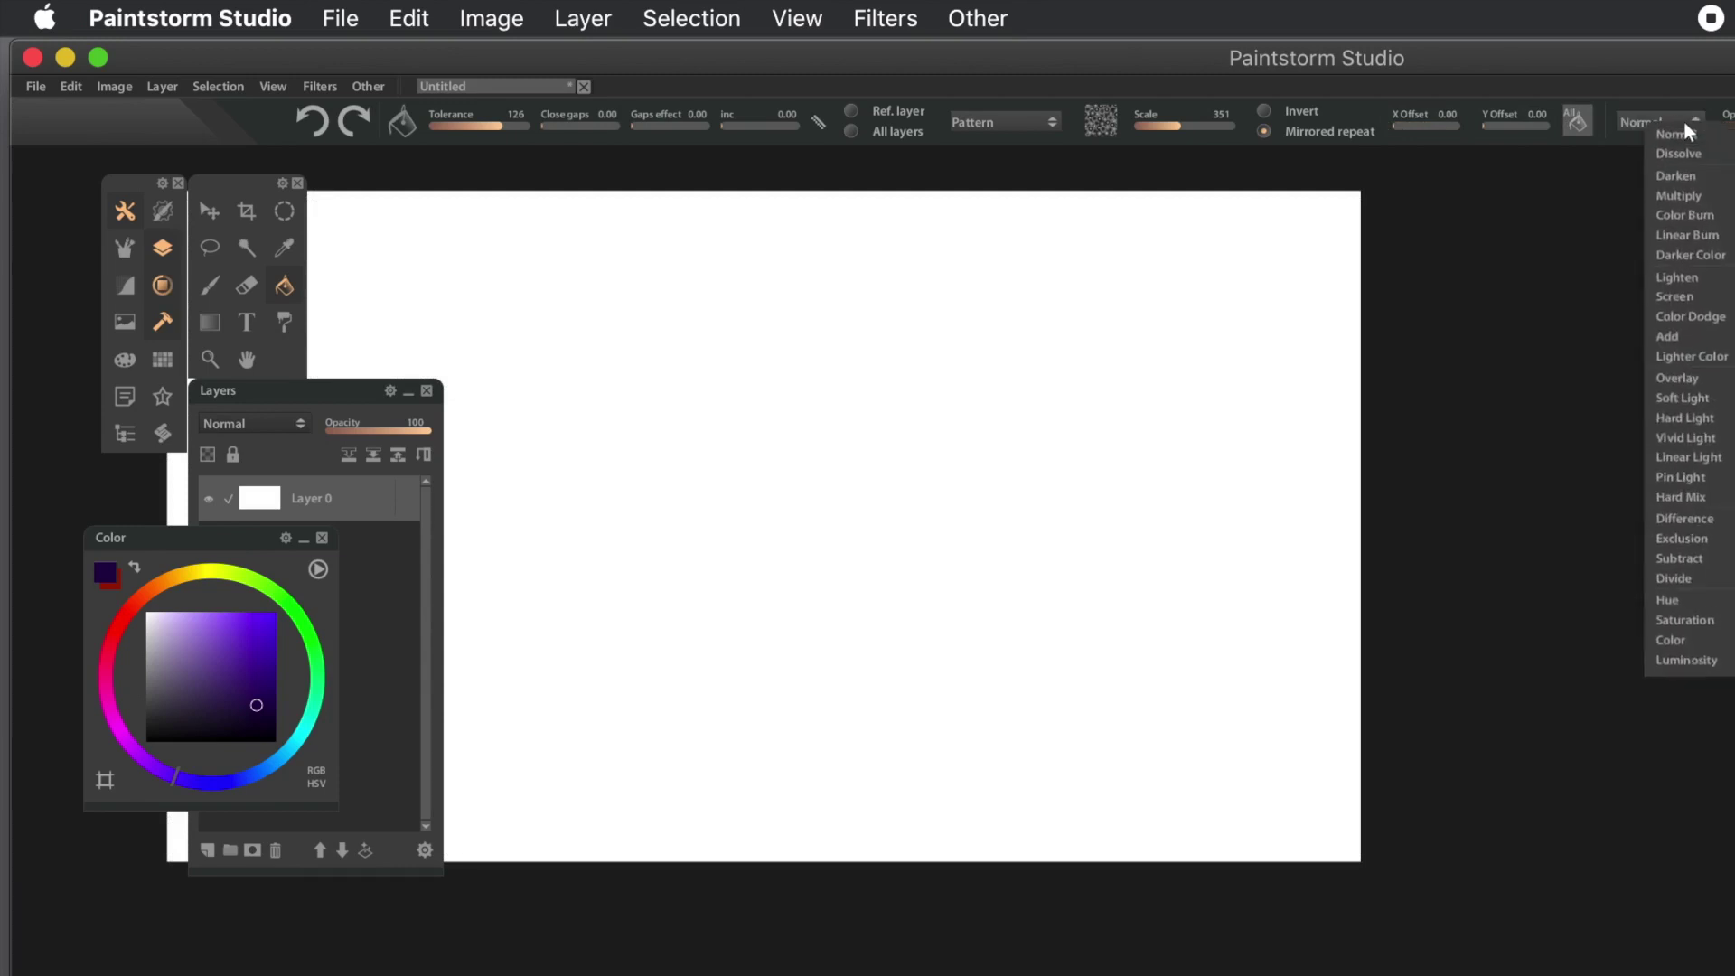
left_click(1718, 531)
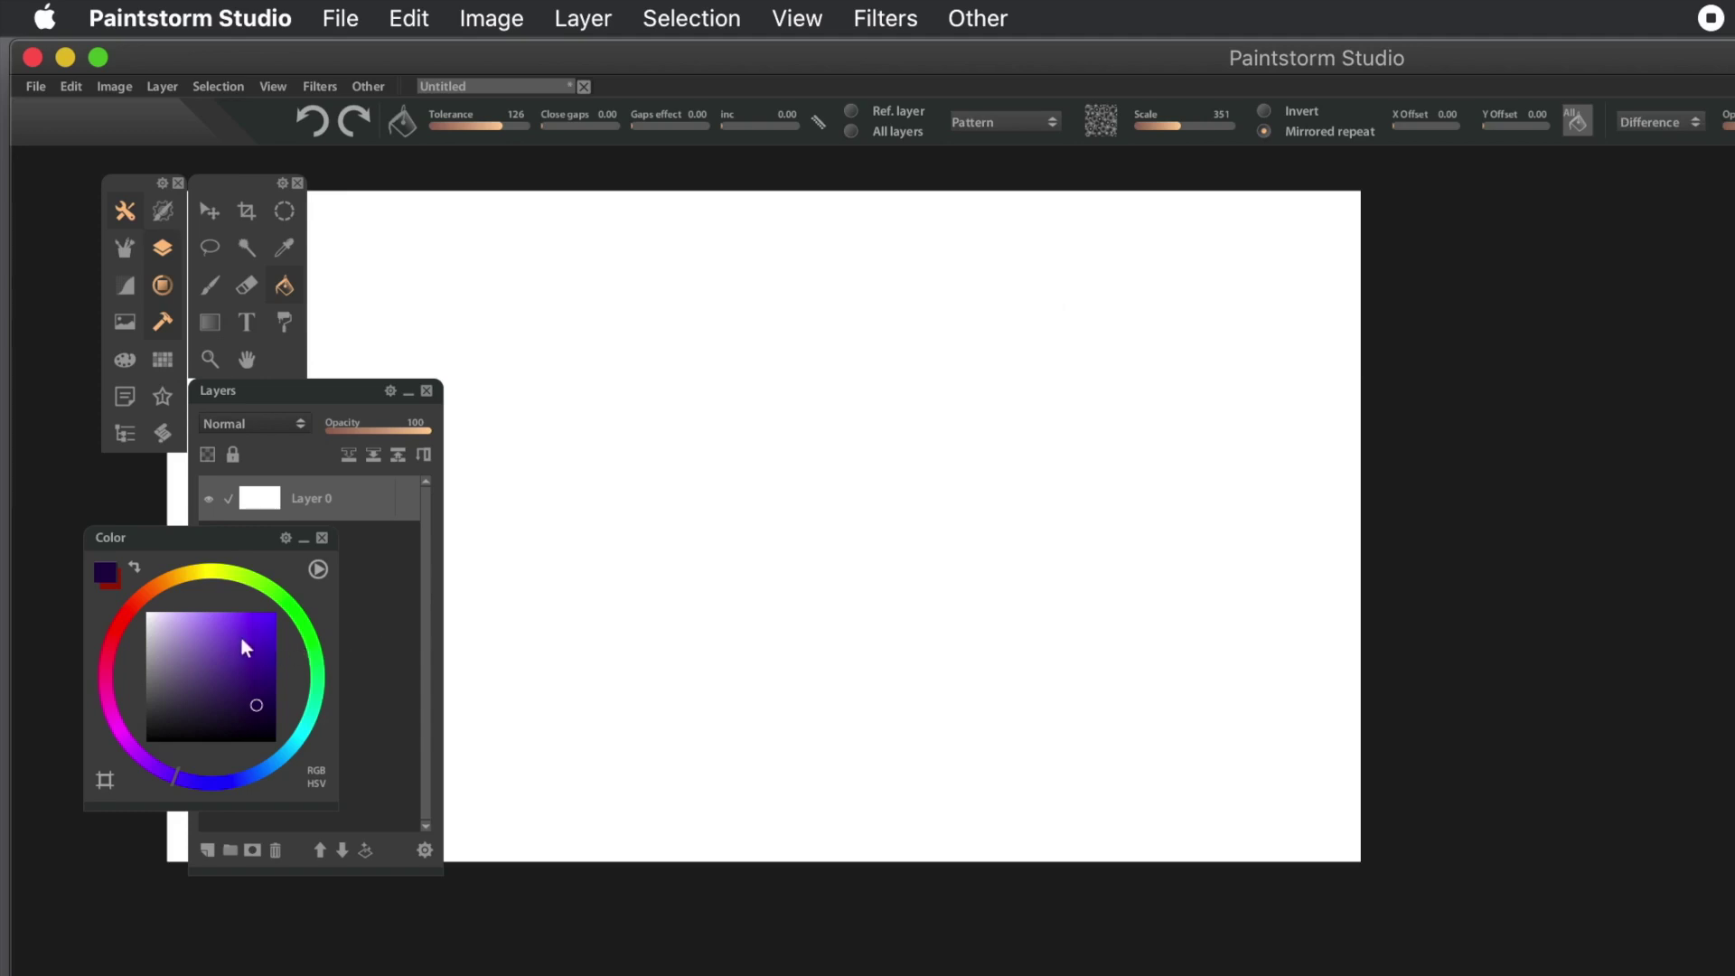
left_click(926, 273)
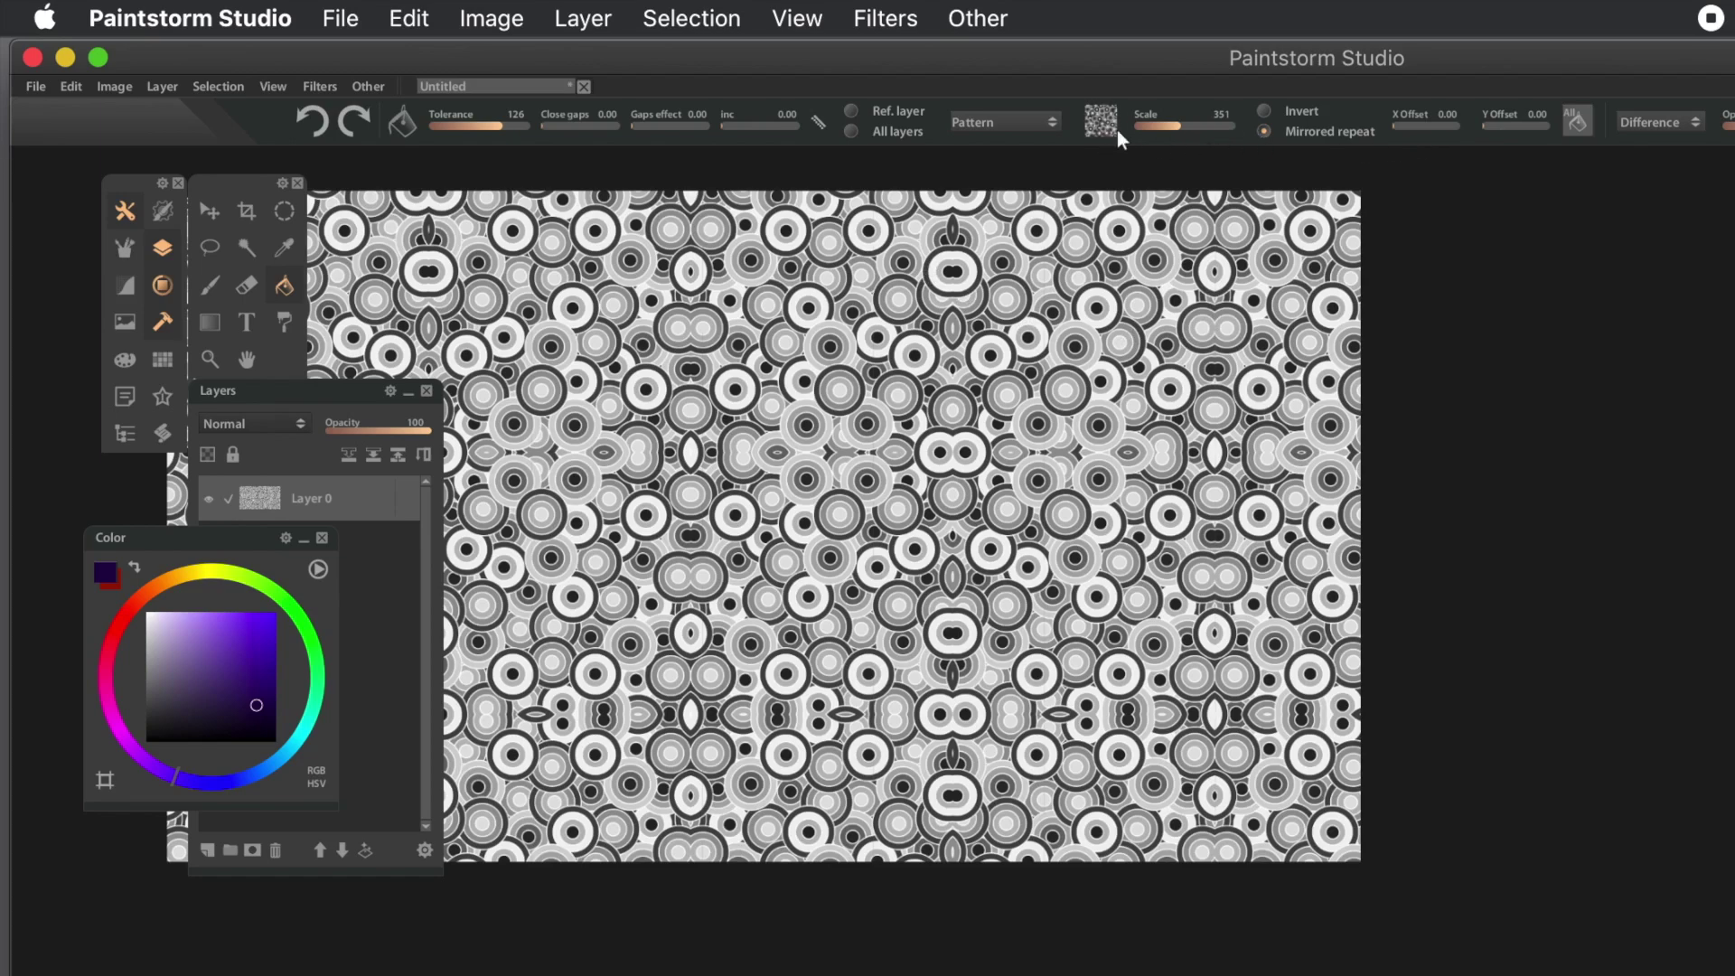
- Set the pattern scale to 216, turn Mirrored repeat off, and test Difference fills over the patterned and blank canvas, undoing all fills
left_click_drag(1173, 127, 1173, 123)
left_click(1006, 287)
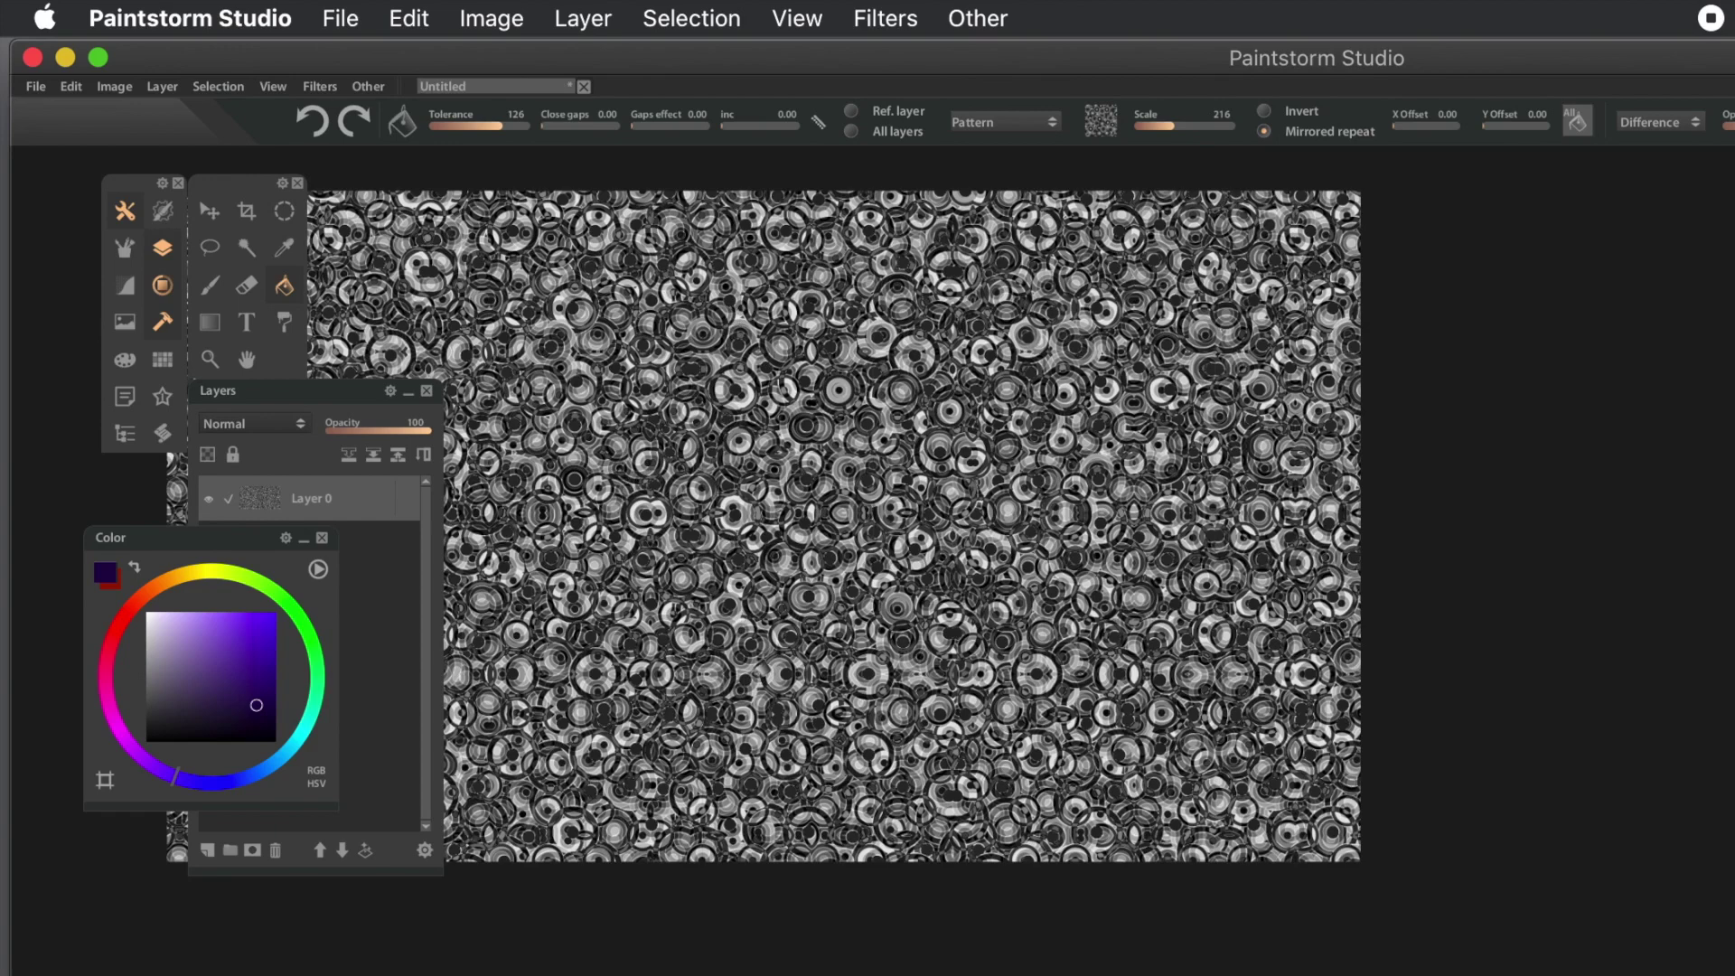
key("super+z")
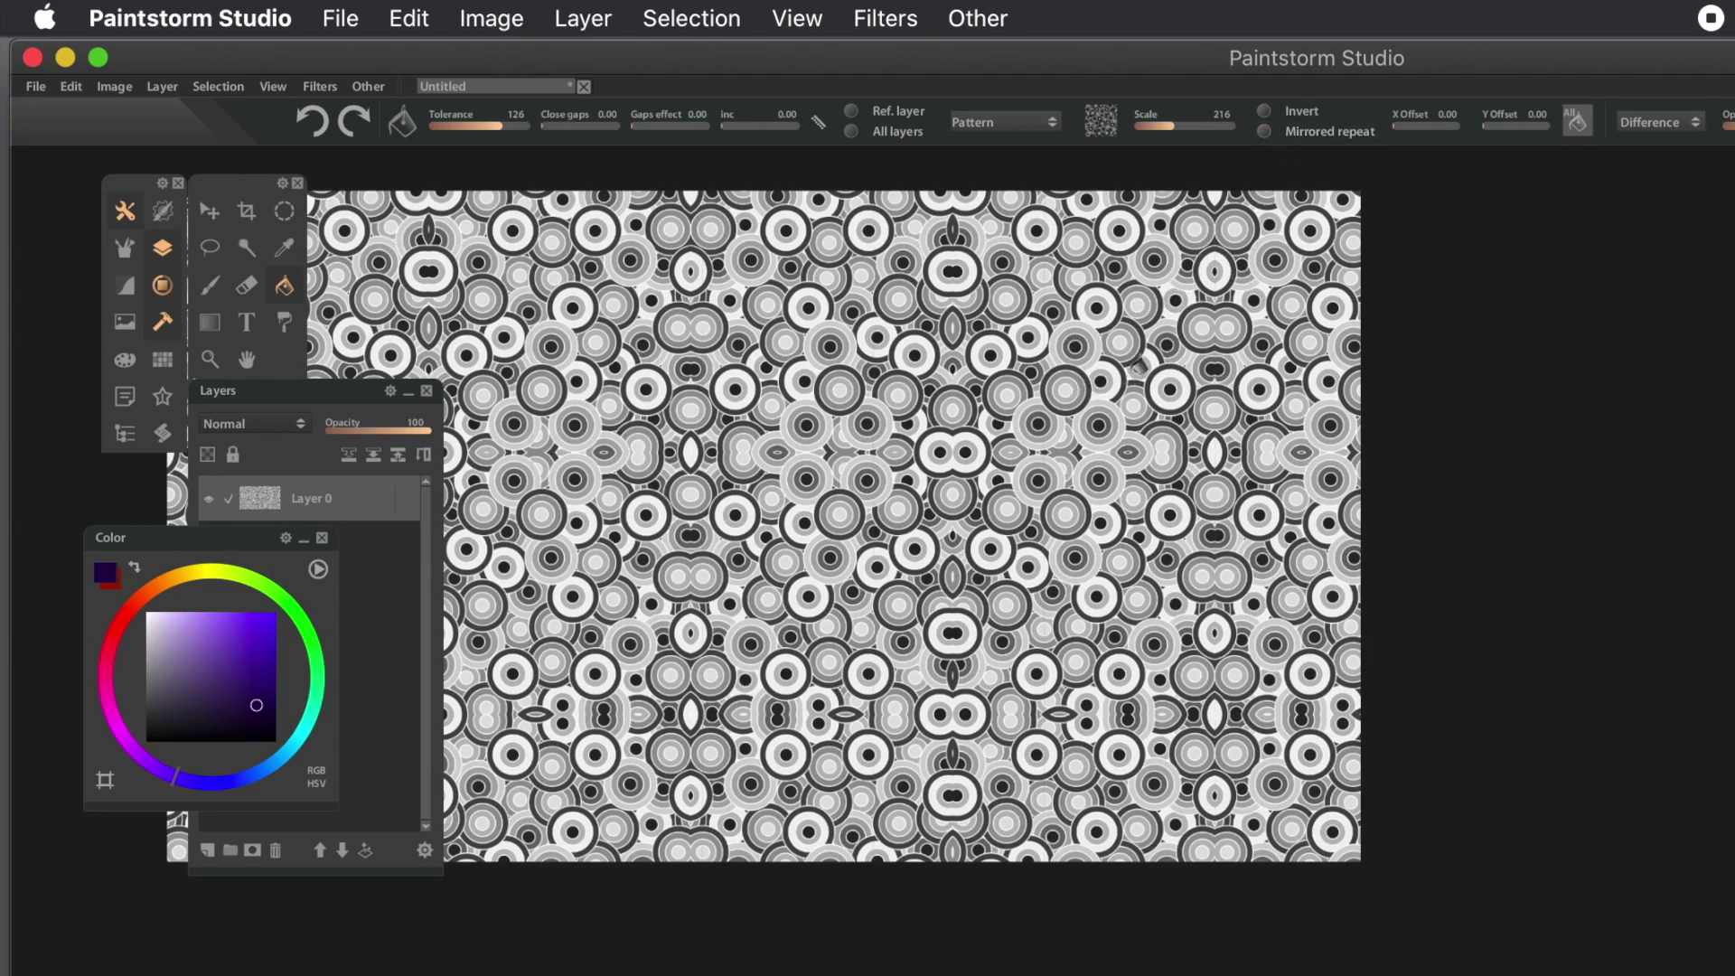
left_click(1139, 364)
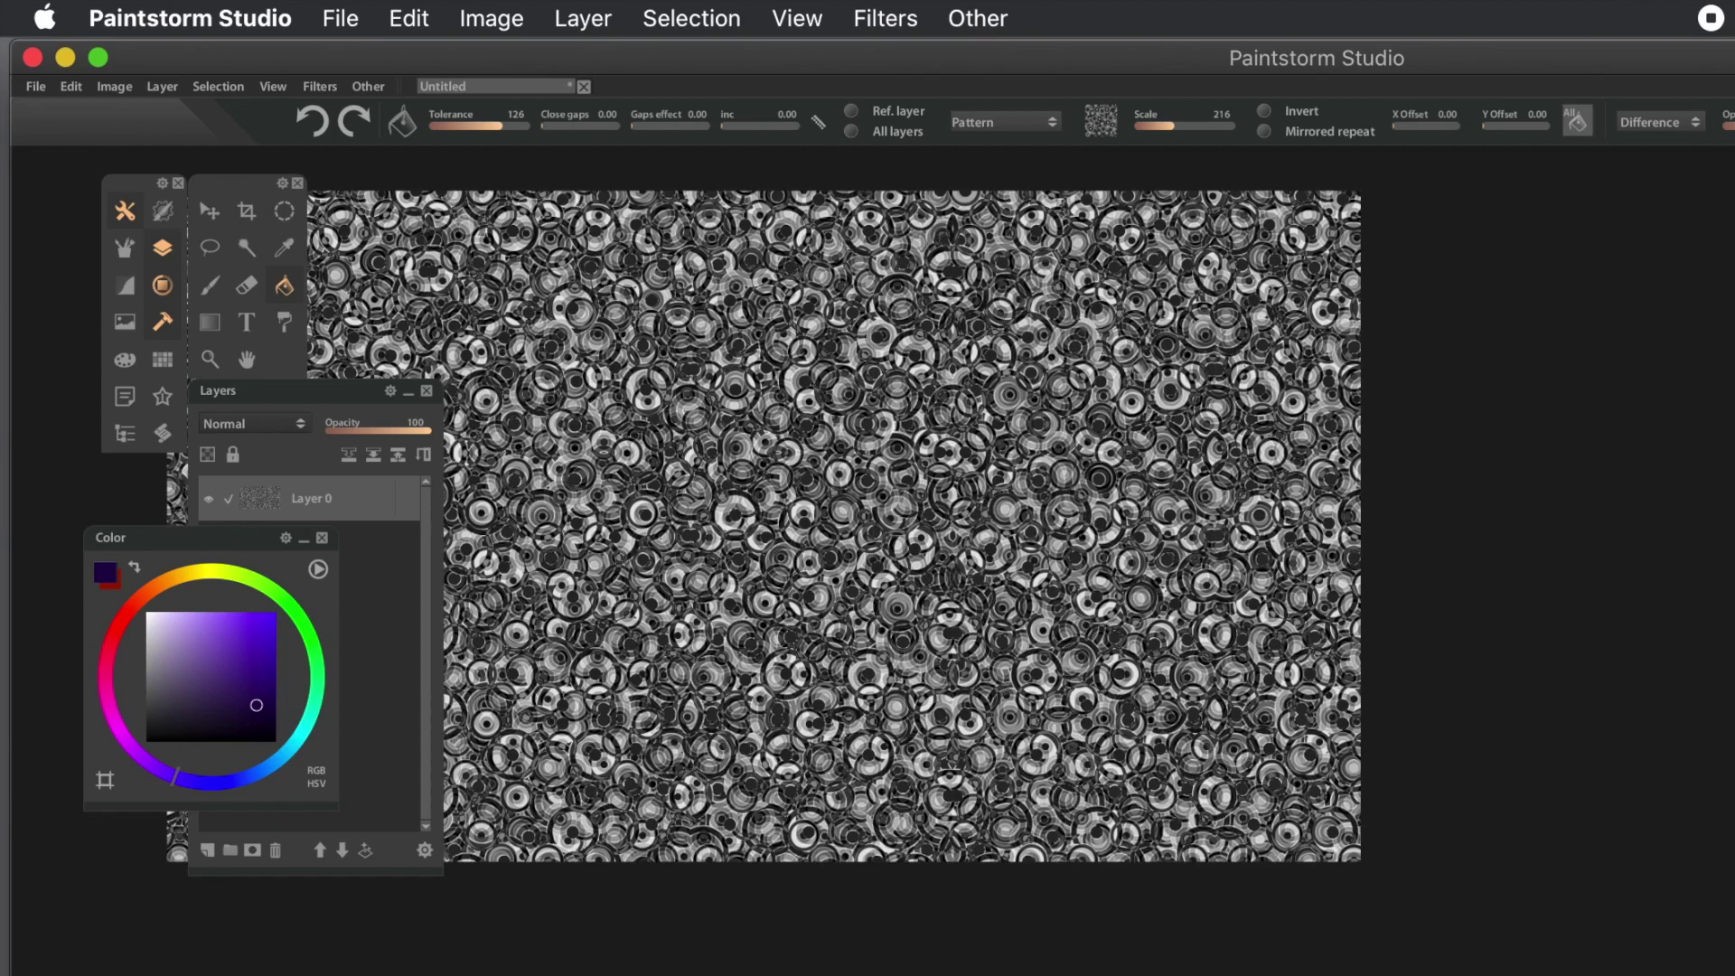
key("super+z")
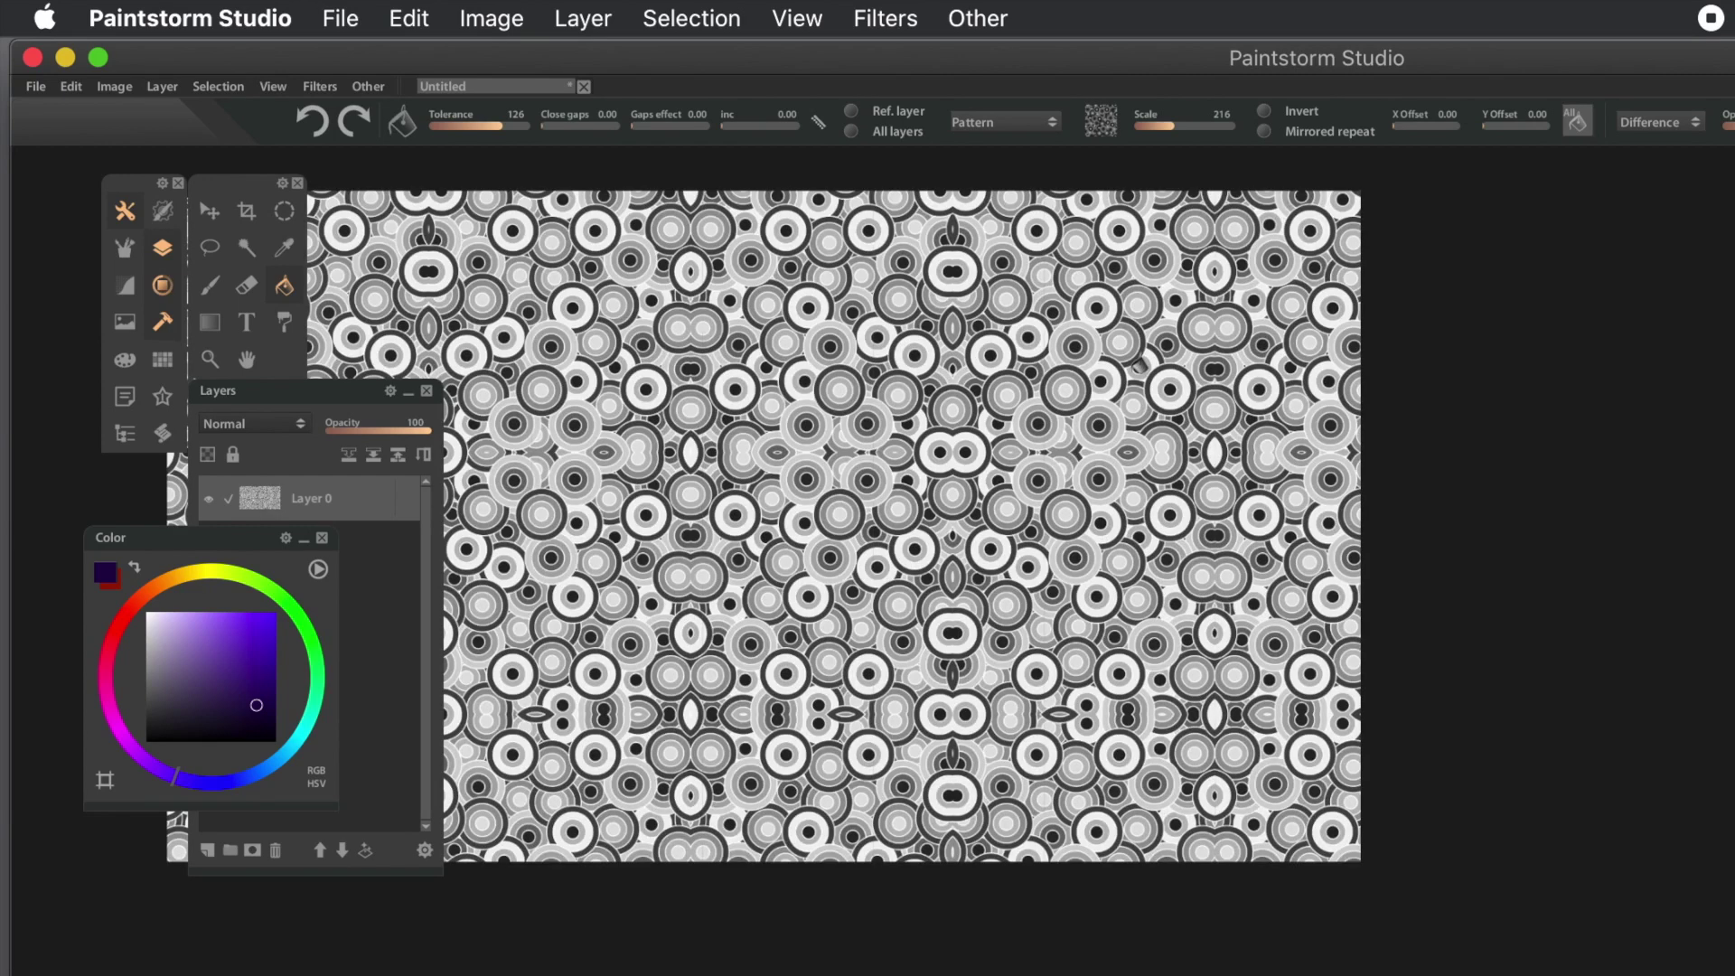
key("super+z")
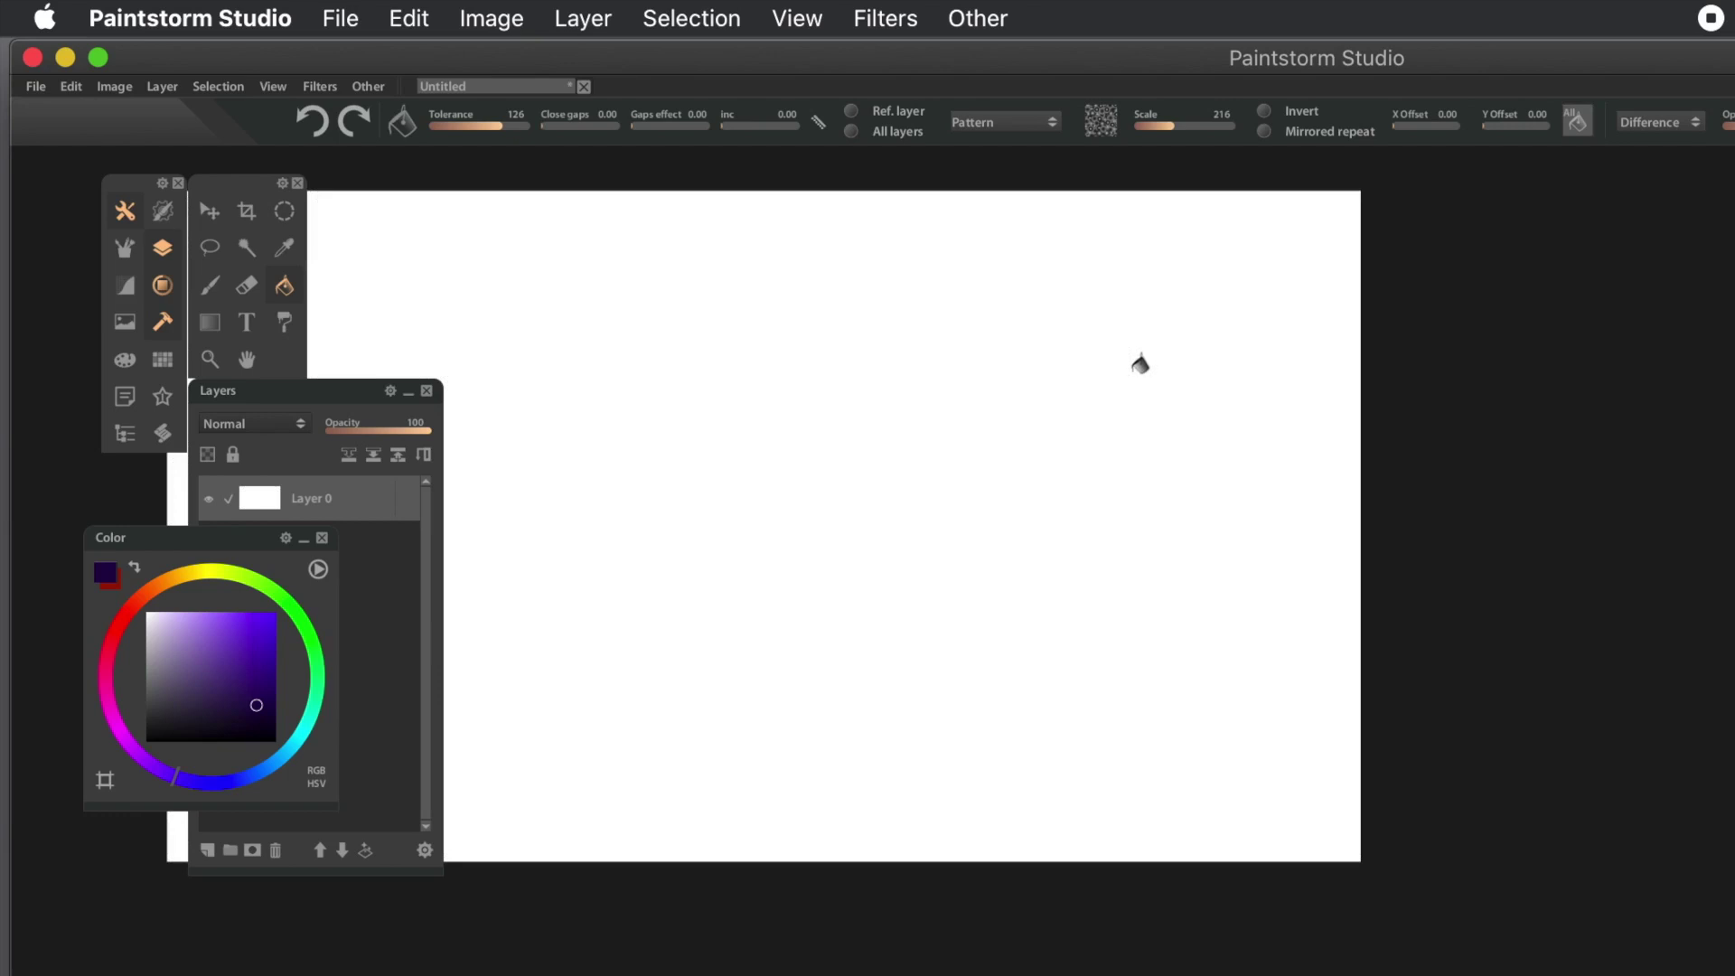
left_click(1159, 343)
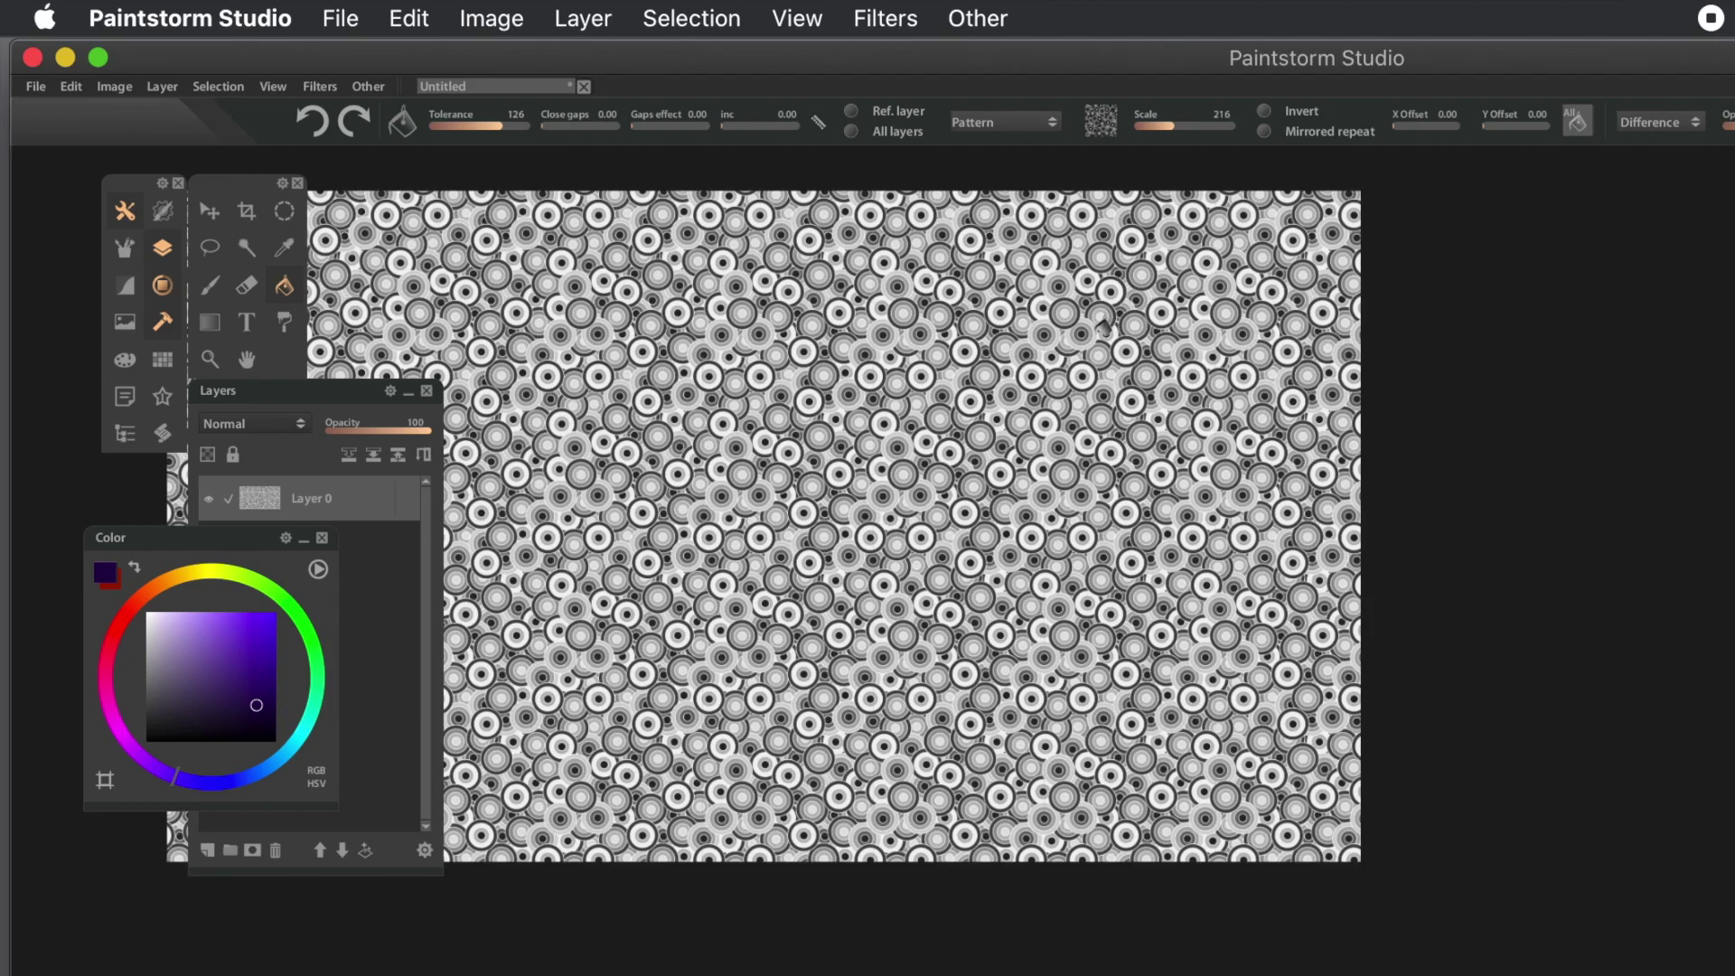
key("super+z")
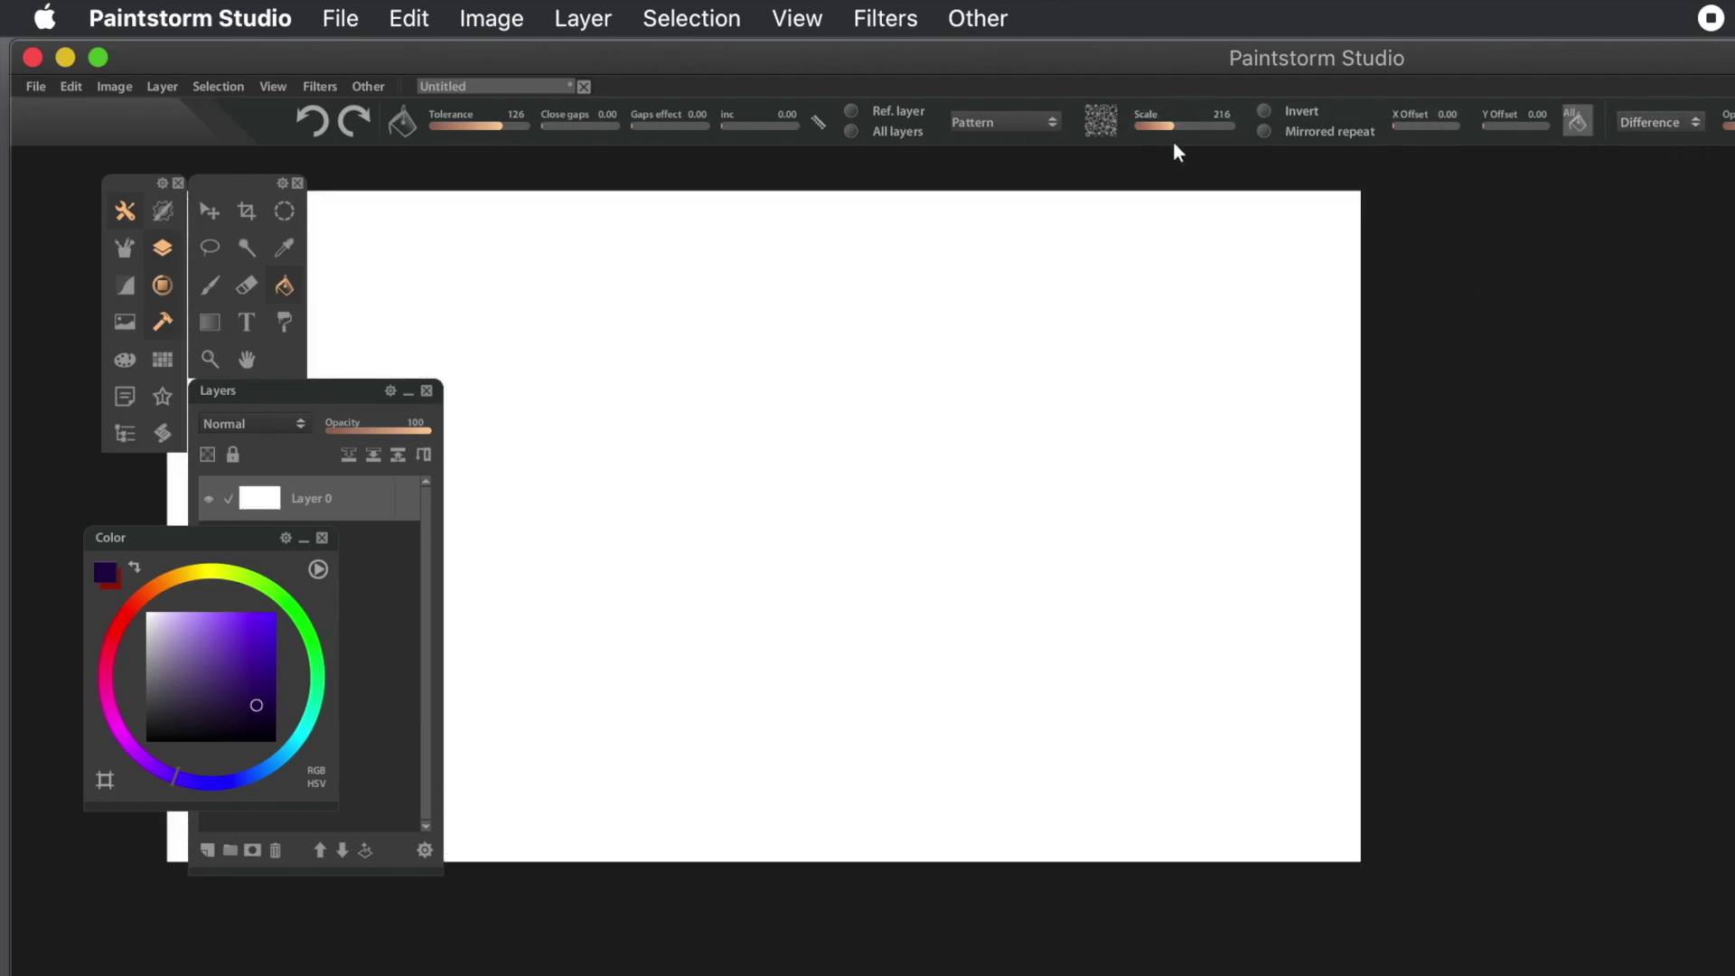
- Fill the canvas using the Lighten blend mode, and test a Darken fill over it, undoing the Darken fill
left_click(1674, 129)
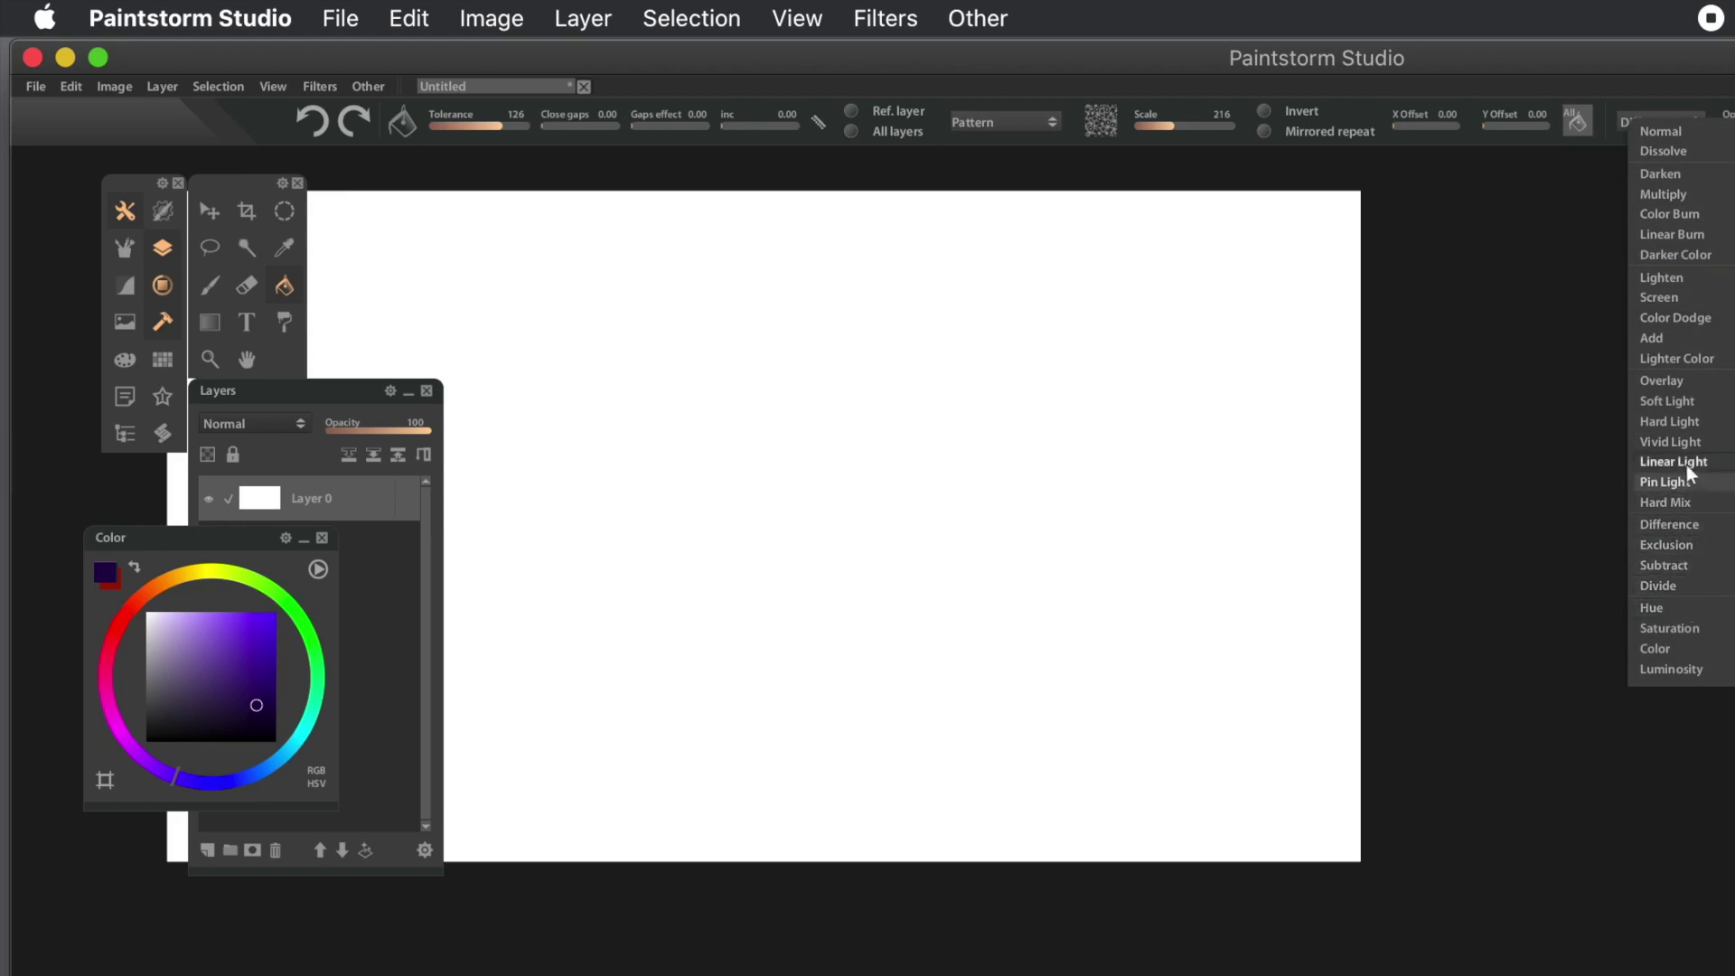
left_click(1666, 276)
left_click(1121, 333)
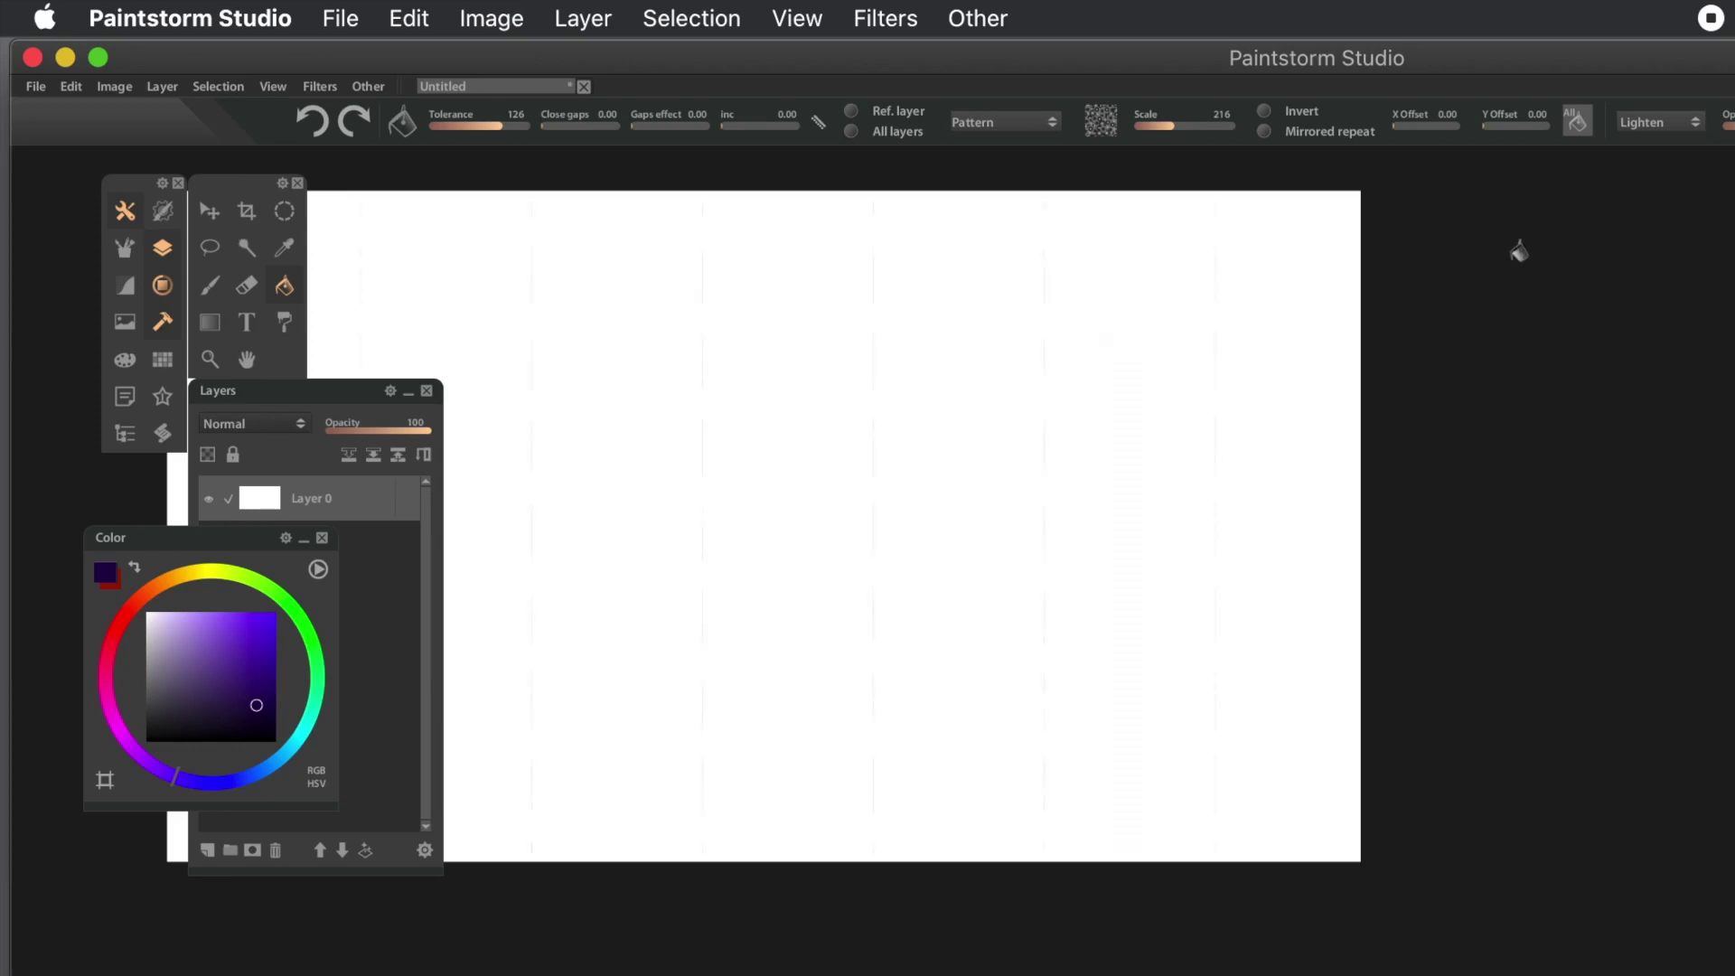
left_click(1675, 121)
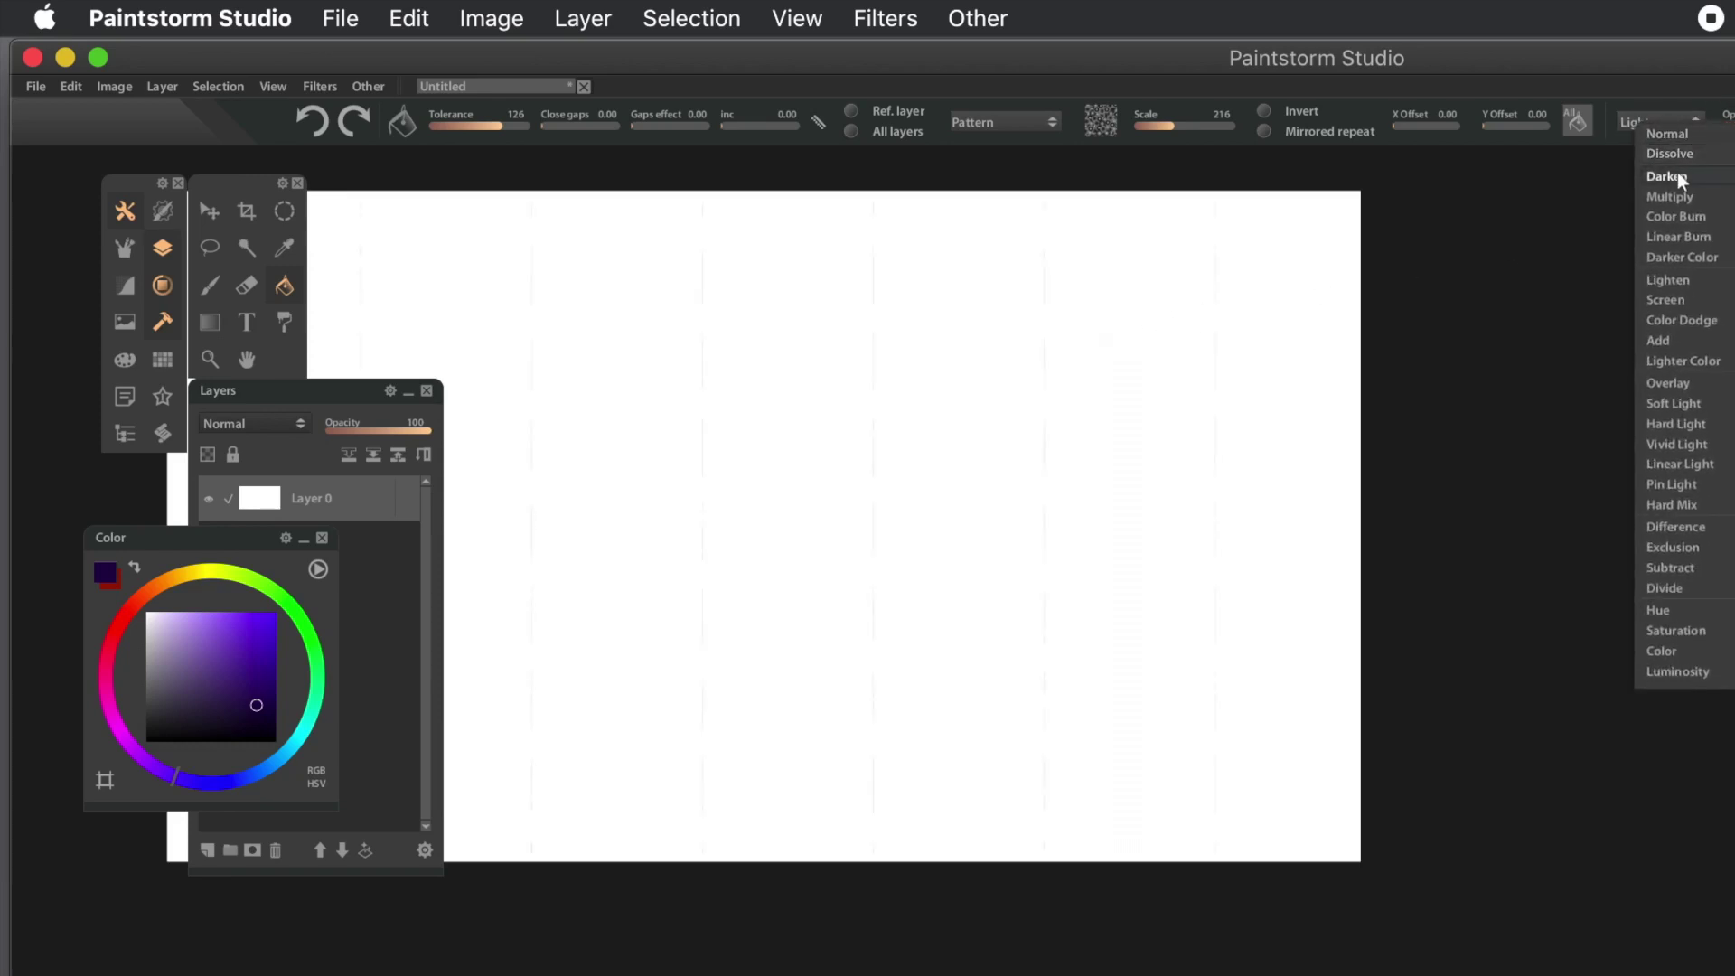
left_click(1677, 175)
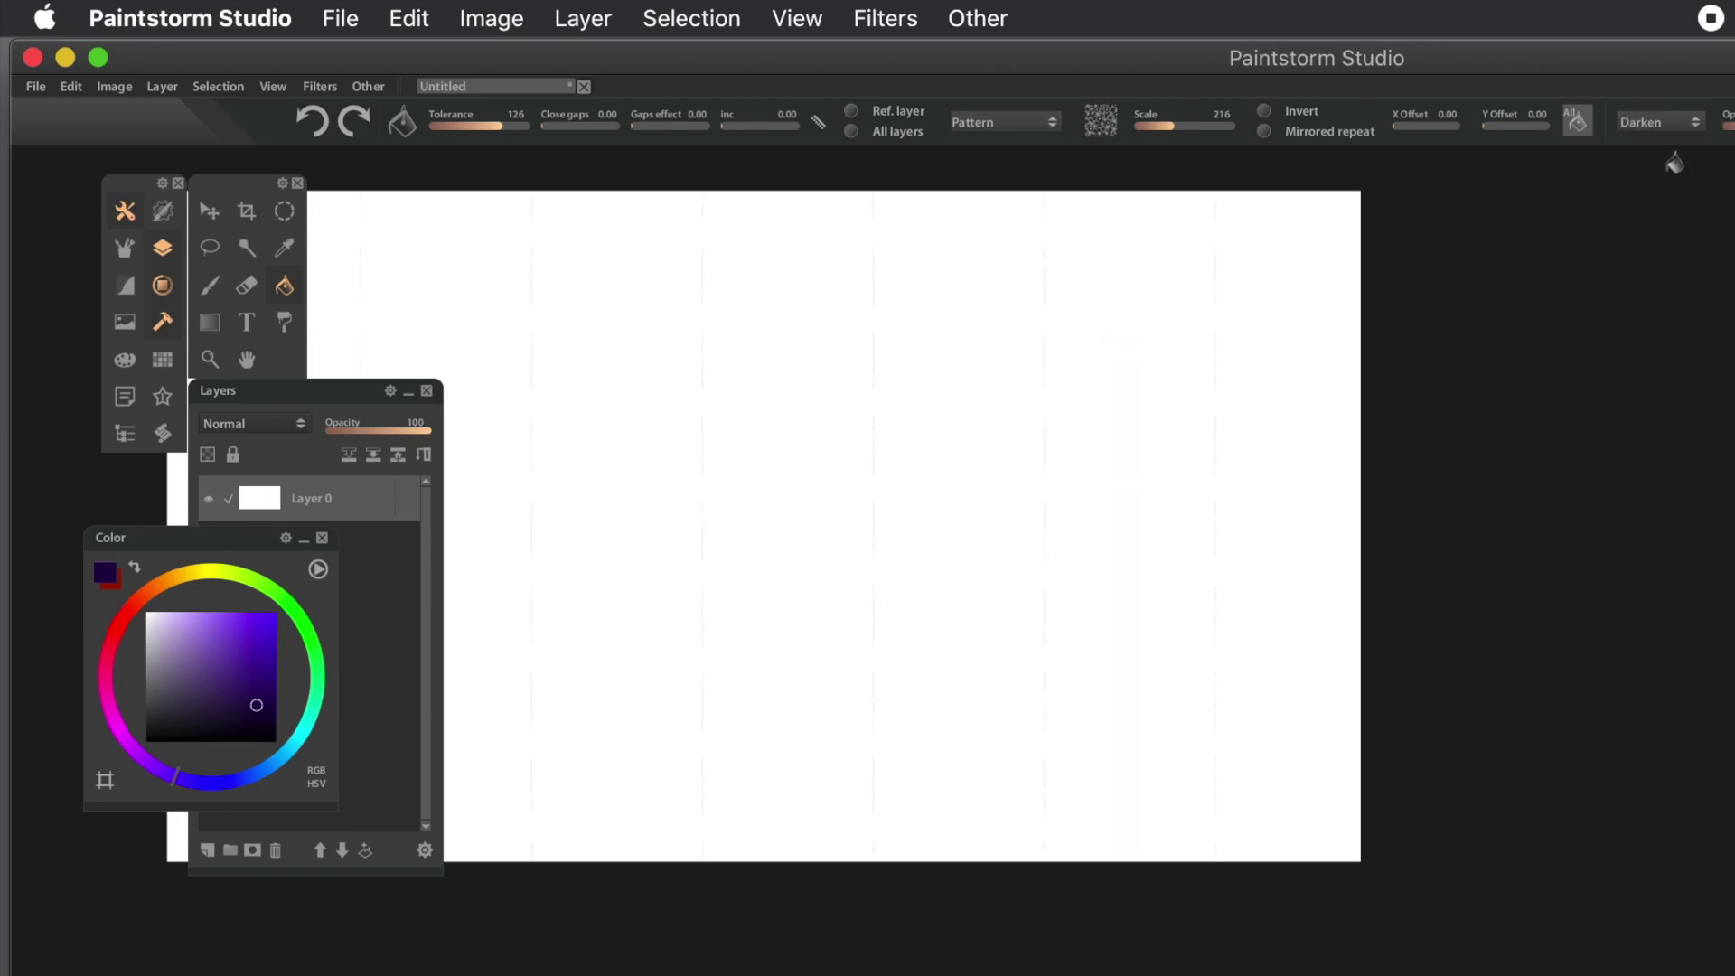
left_click(1157, 217)
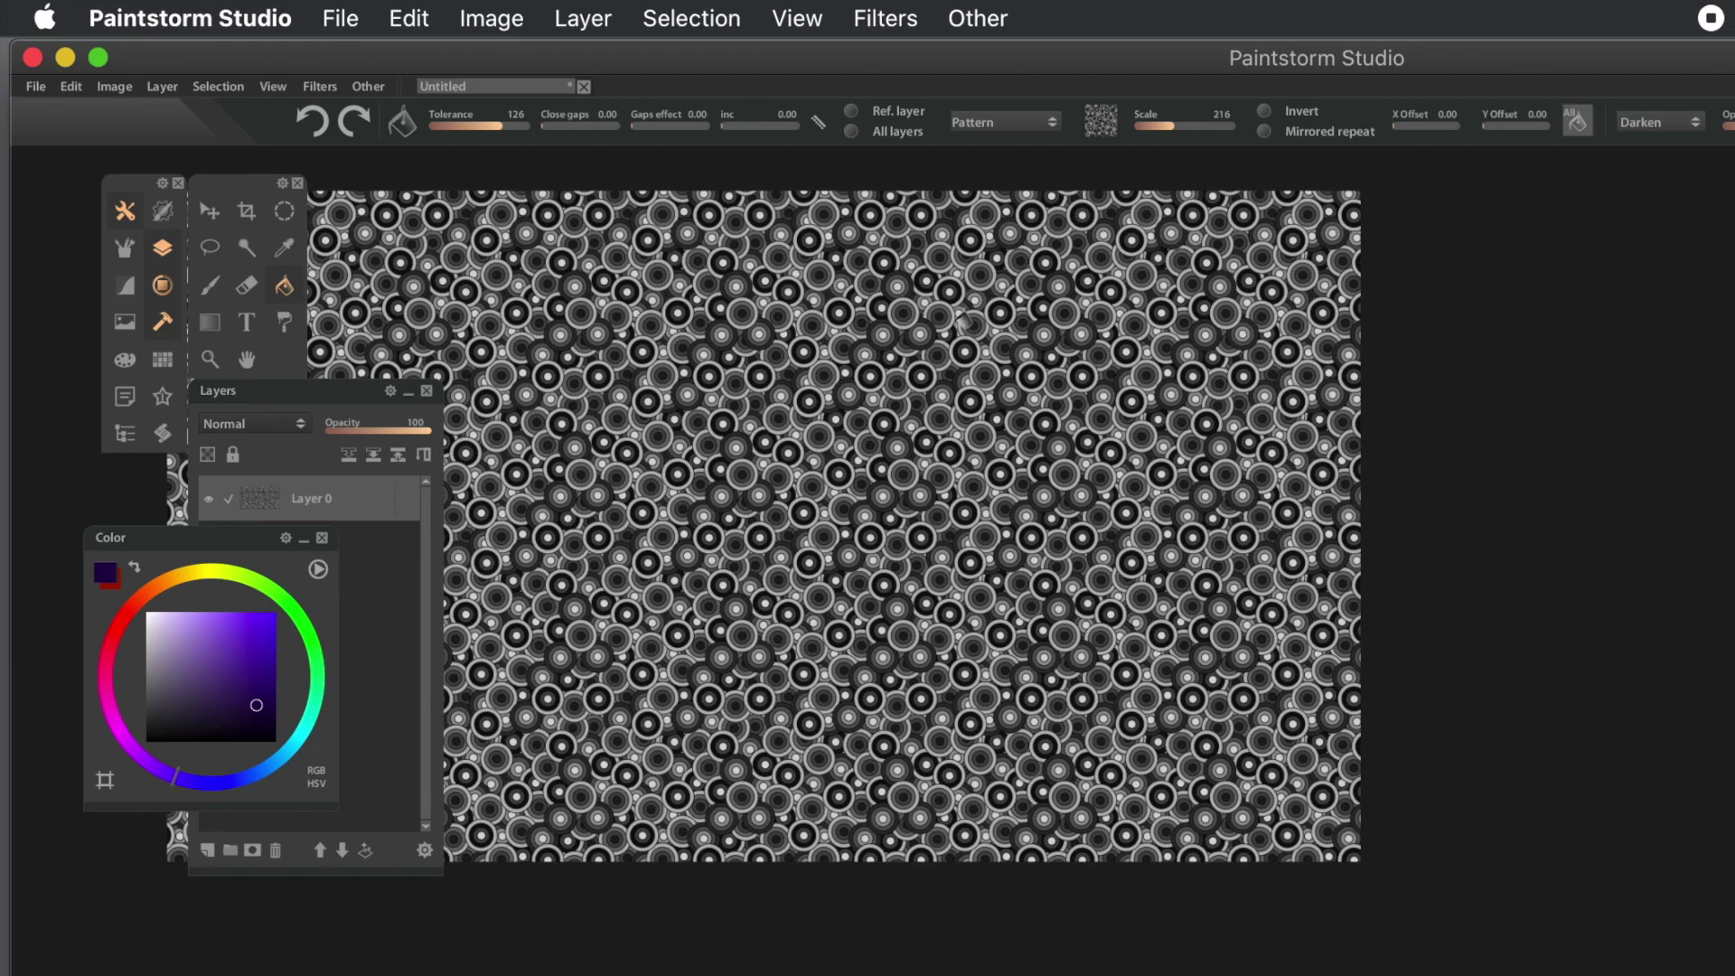
key("super+z")
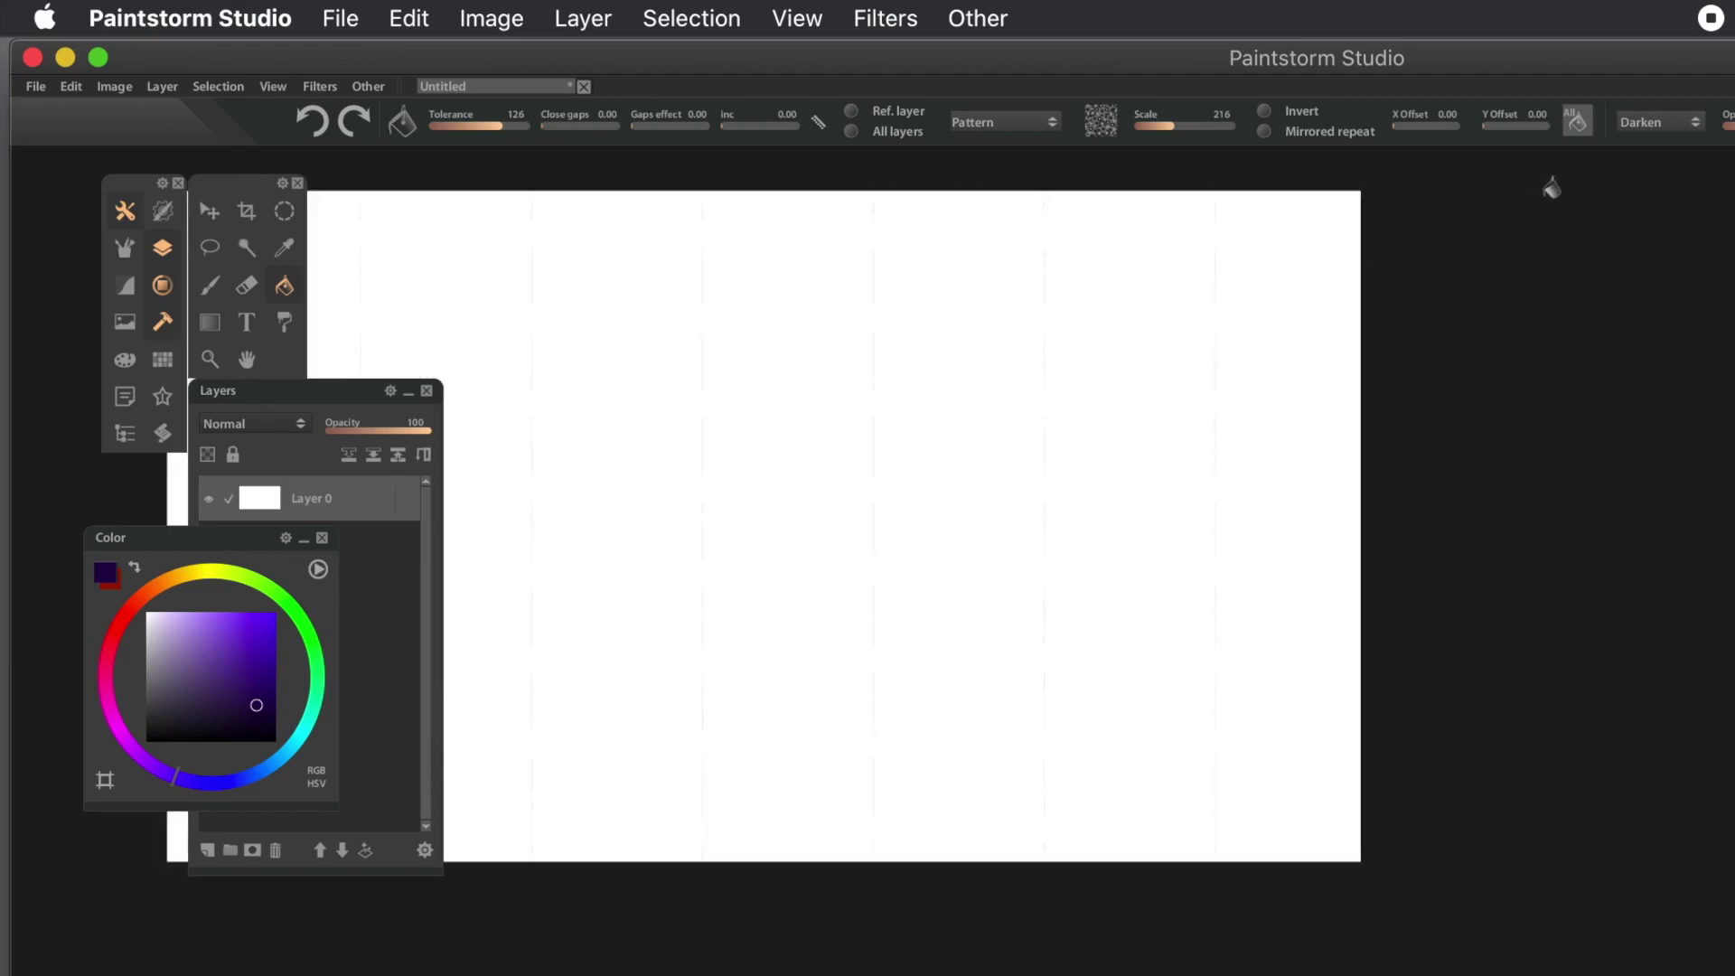
- Set the fill blend mode to Normal and test the Targets fill twice, undoing each fill
left_click(1650, 123)
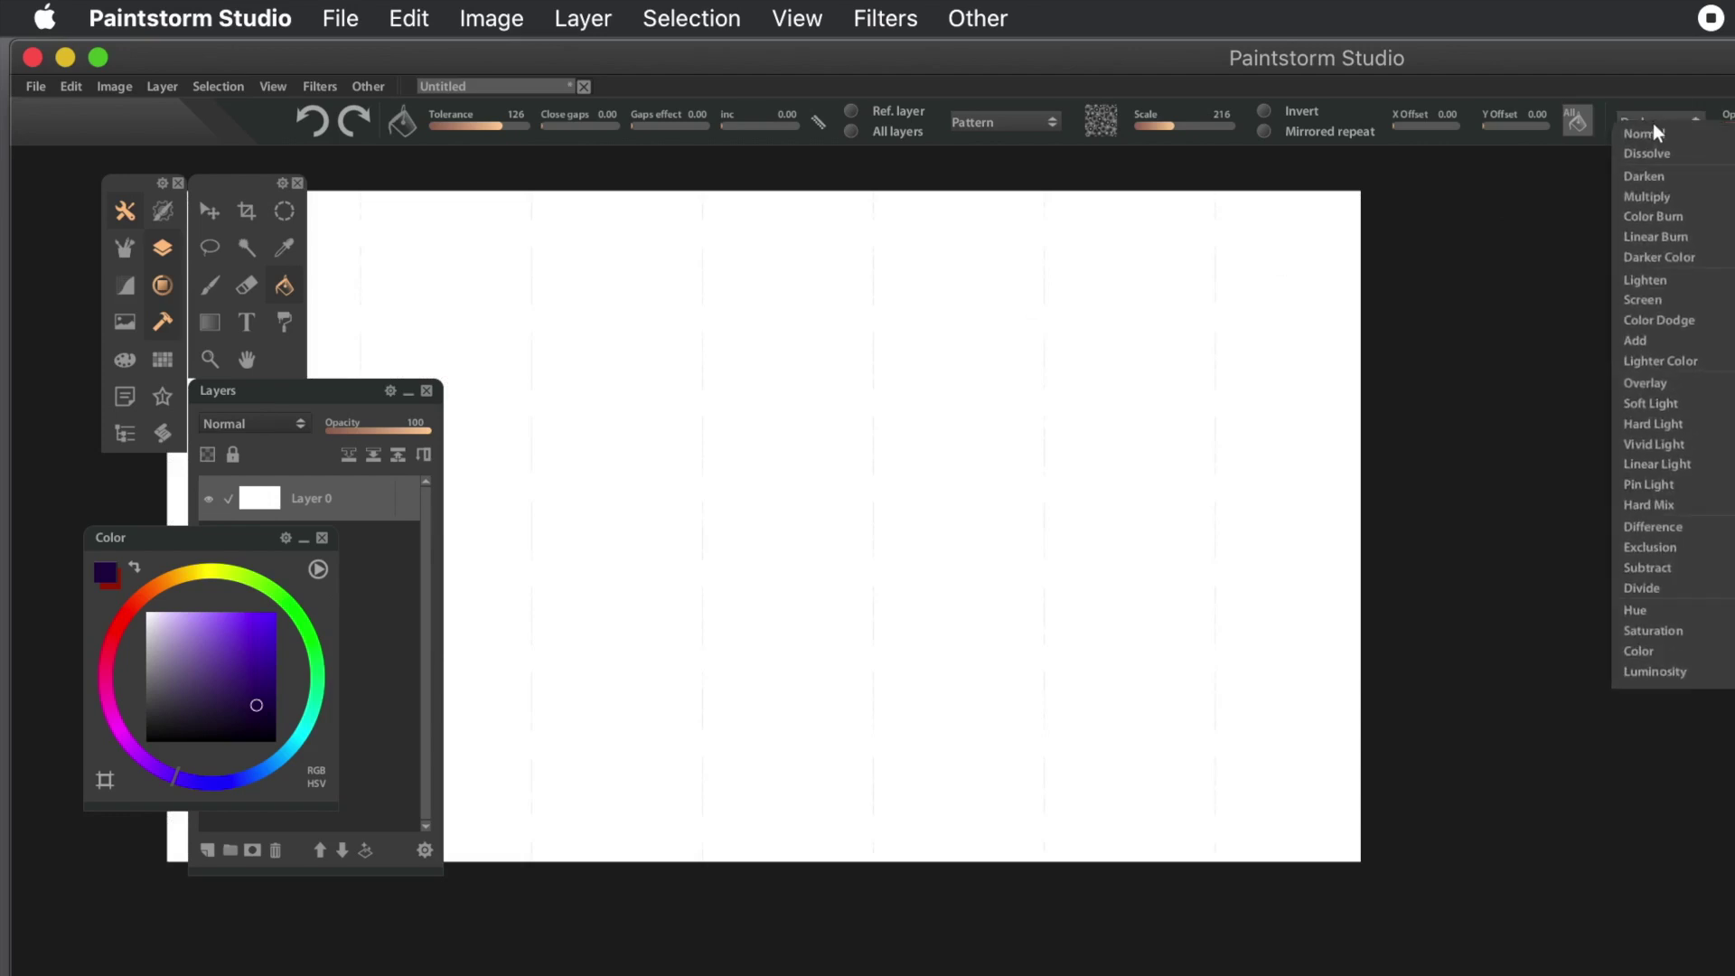
left_click(1652, 133)
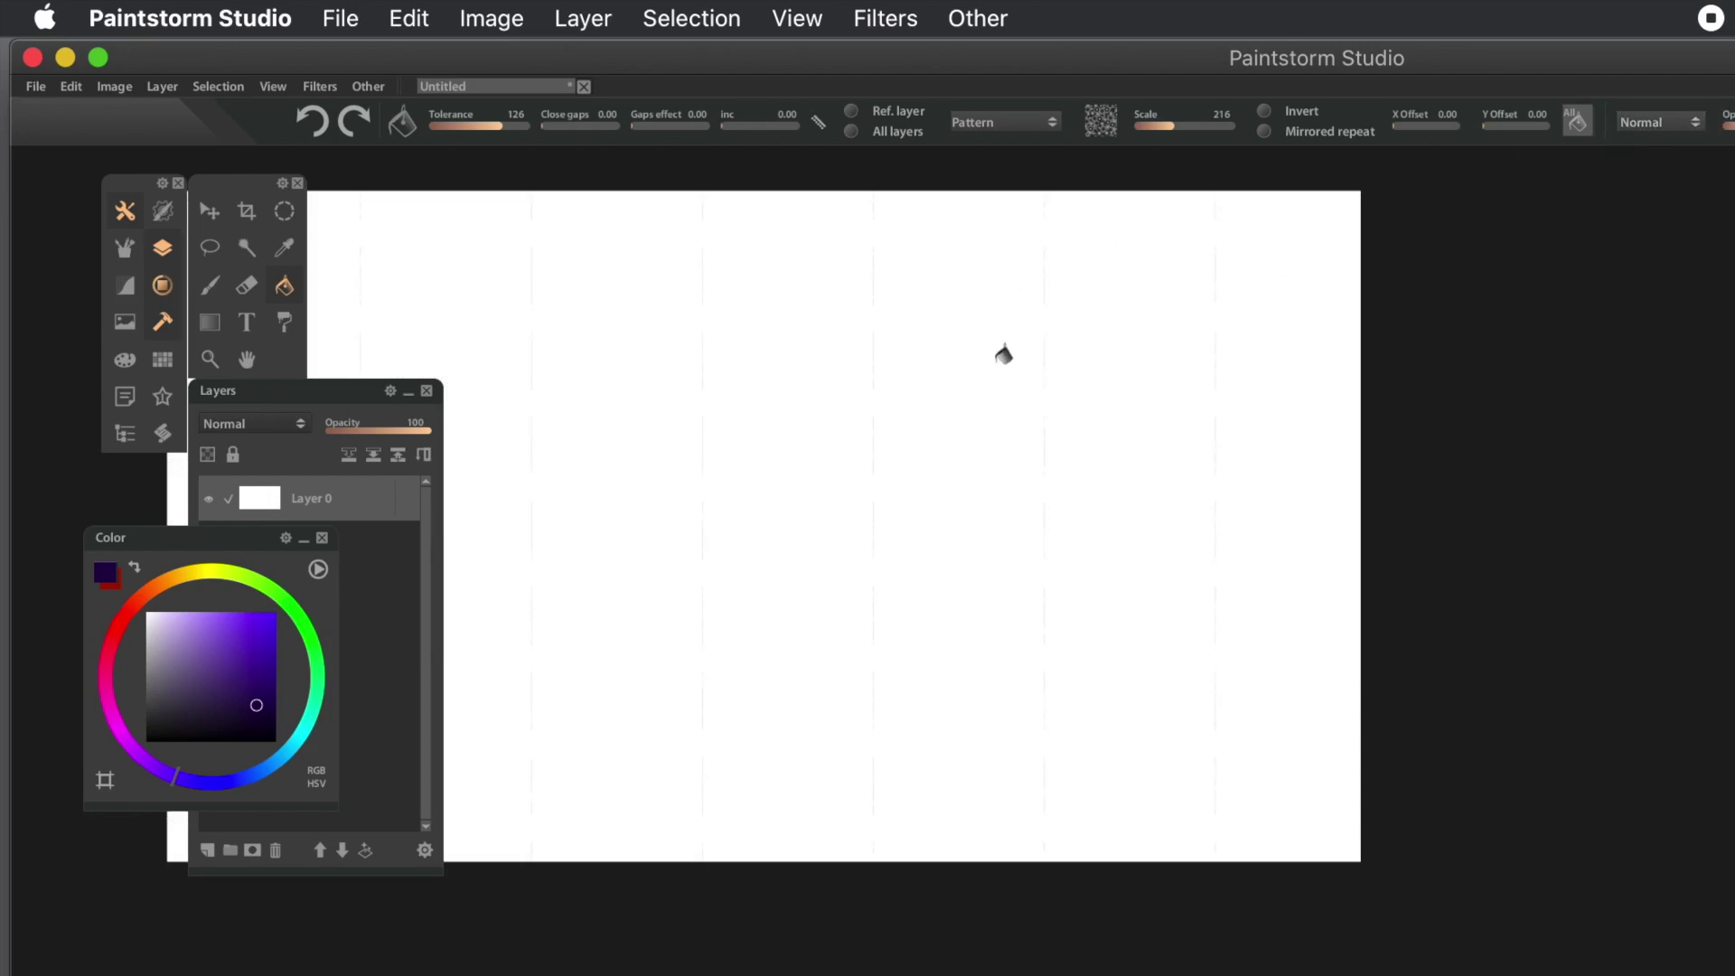
left_click(1007, 351)
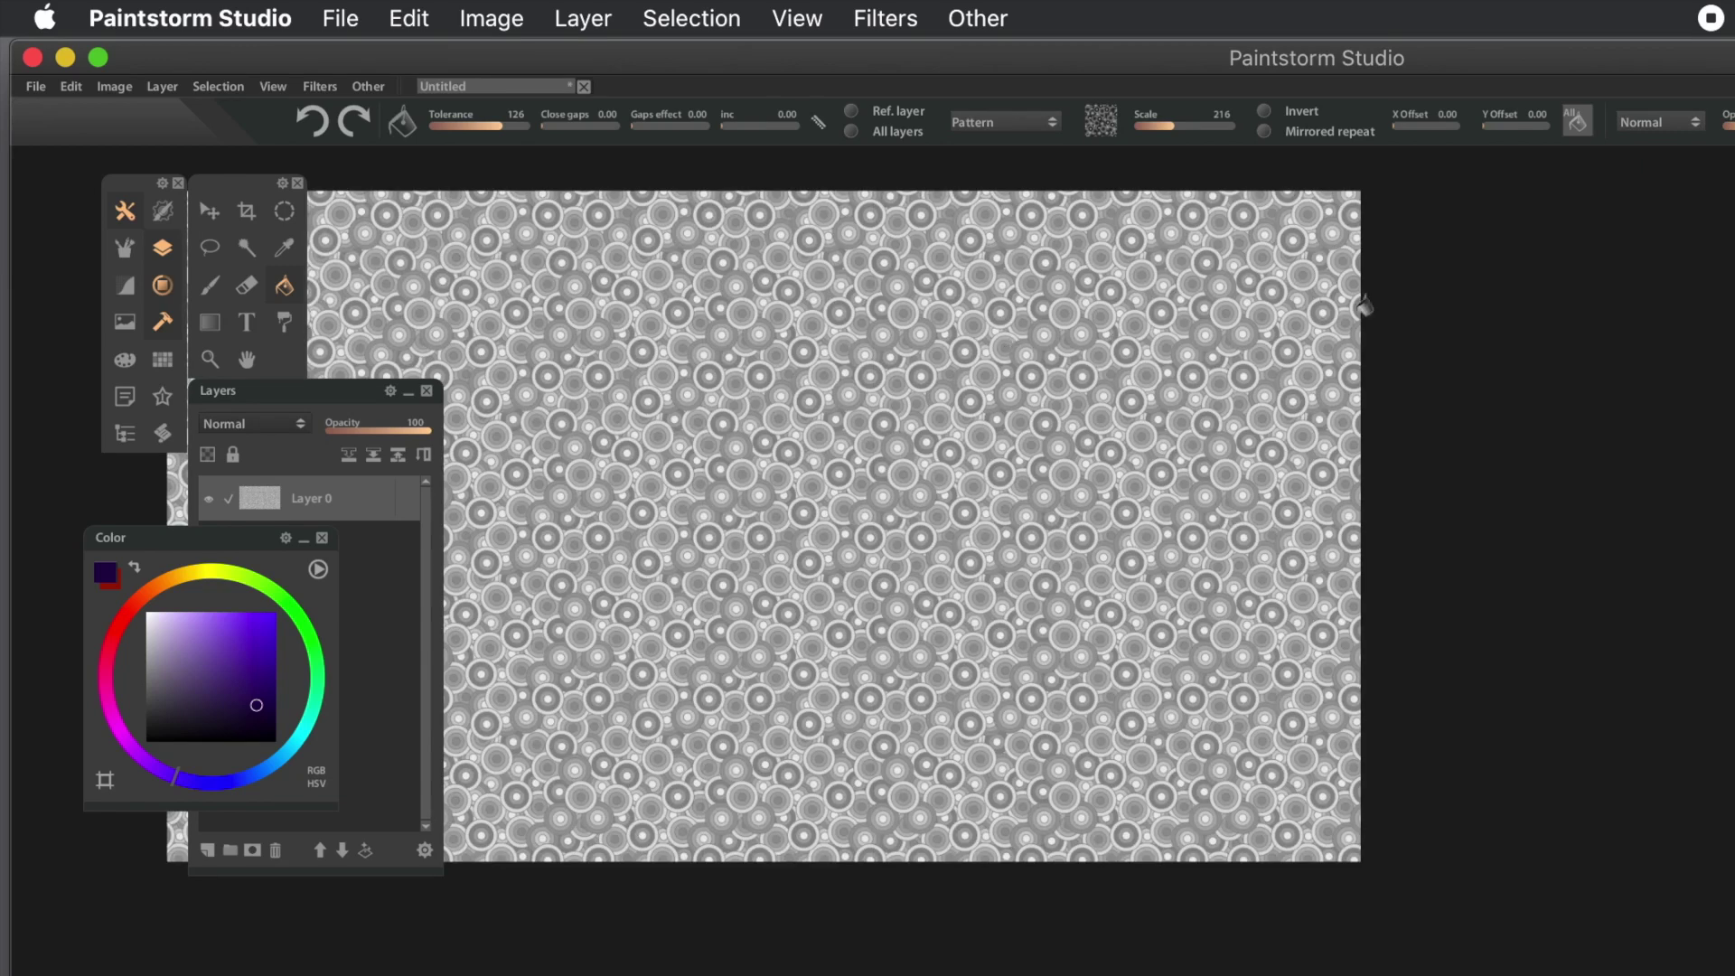
key("super+z")
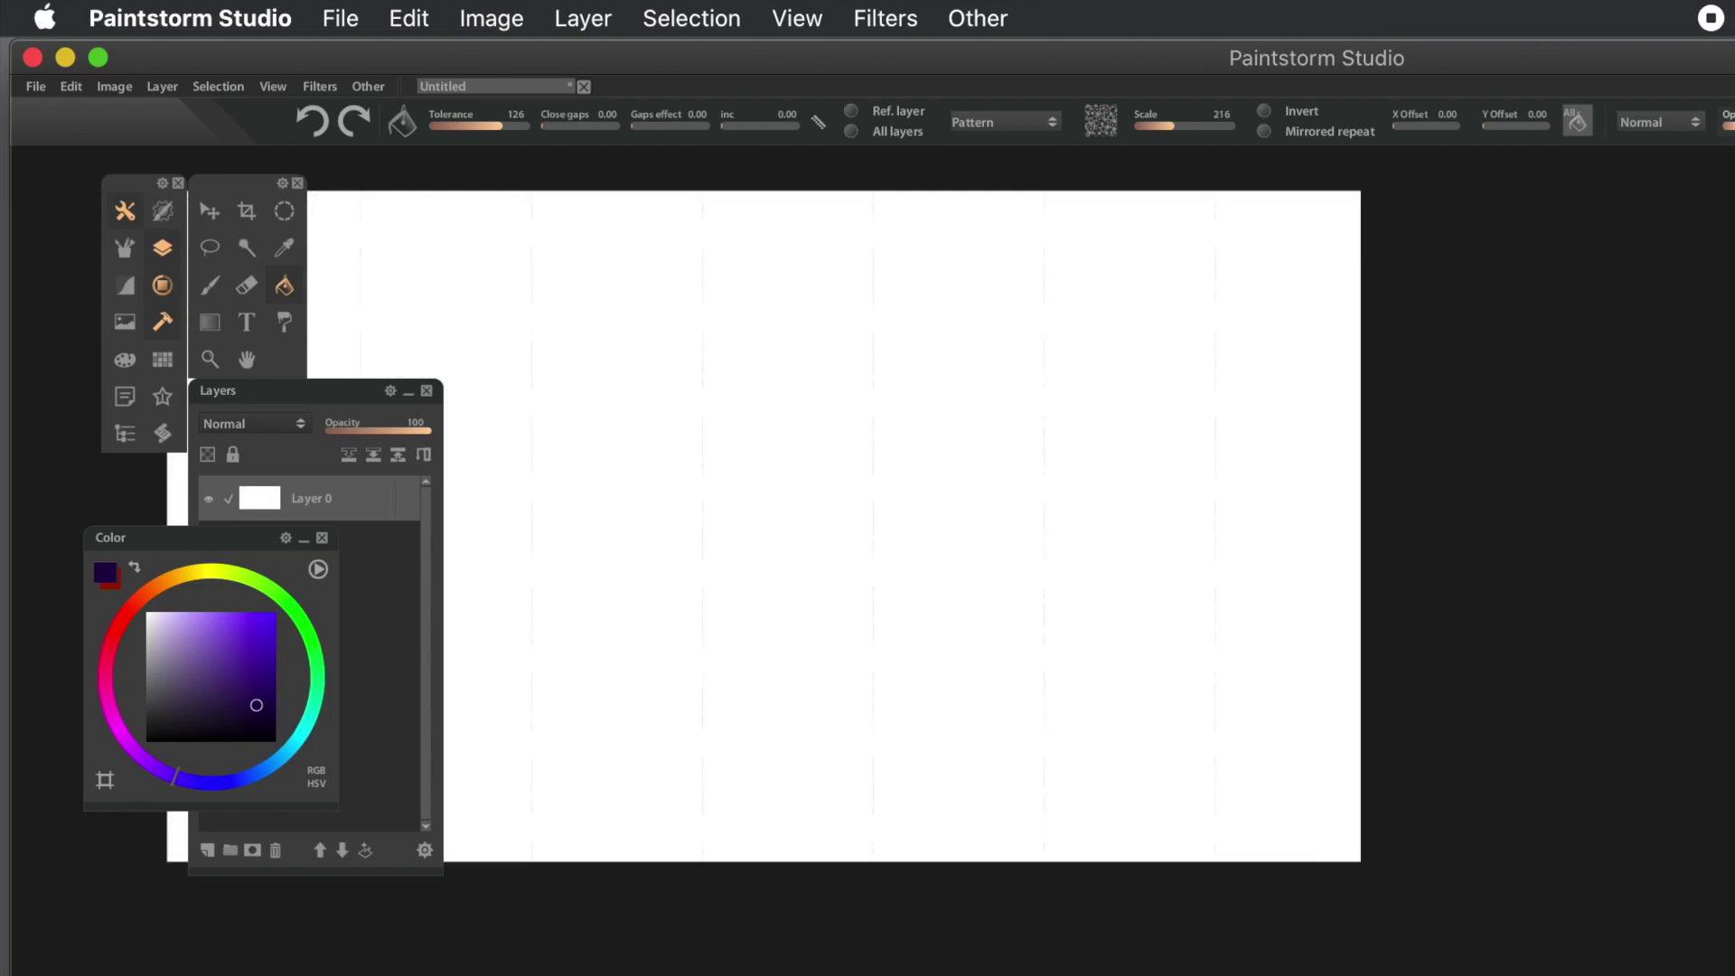
left_click(842, 337)
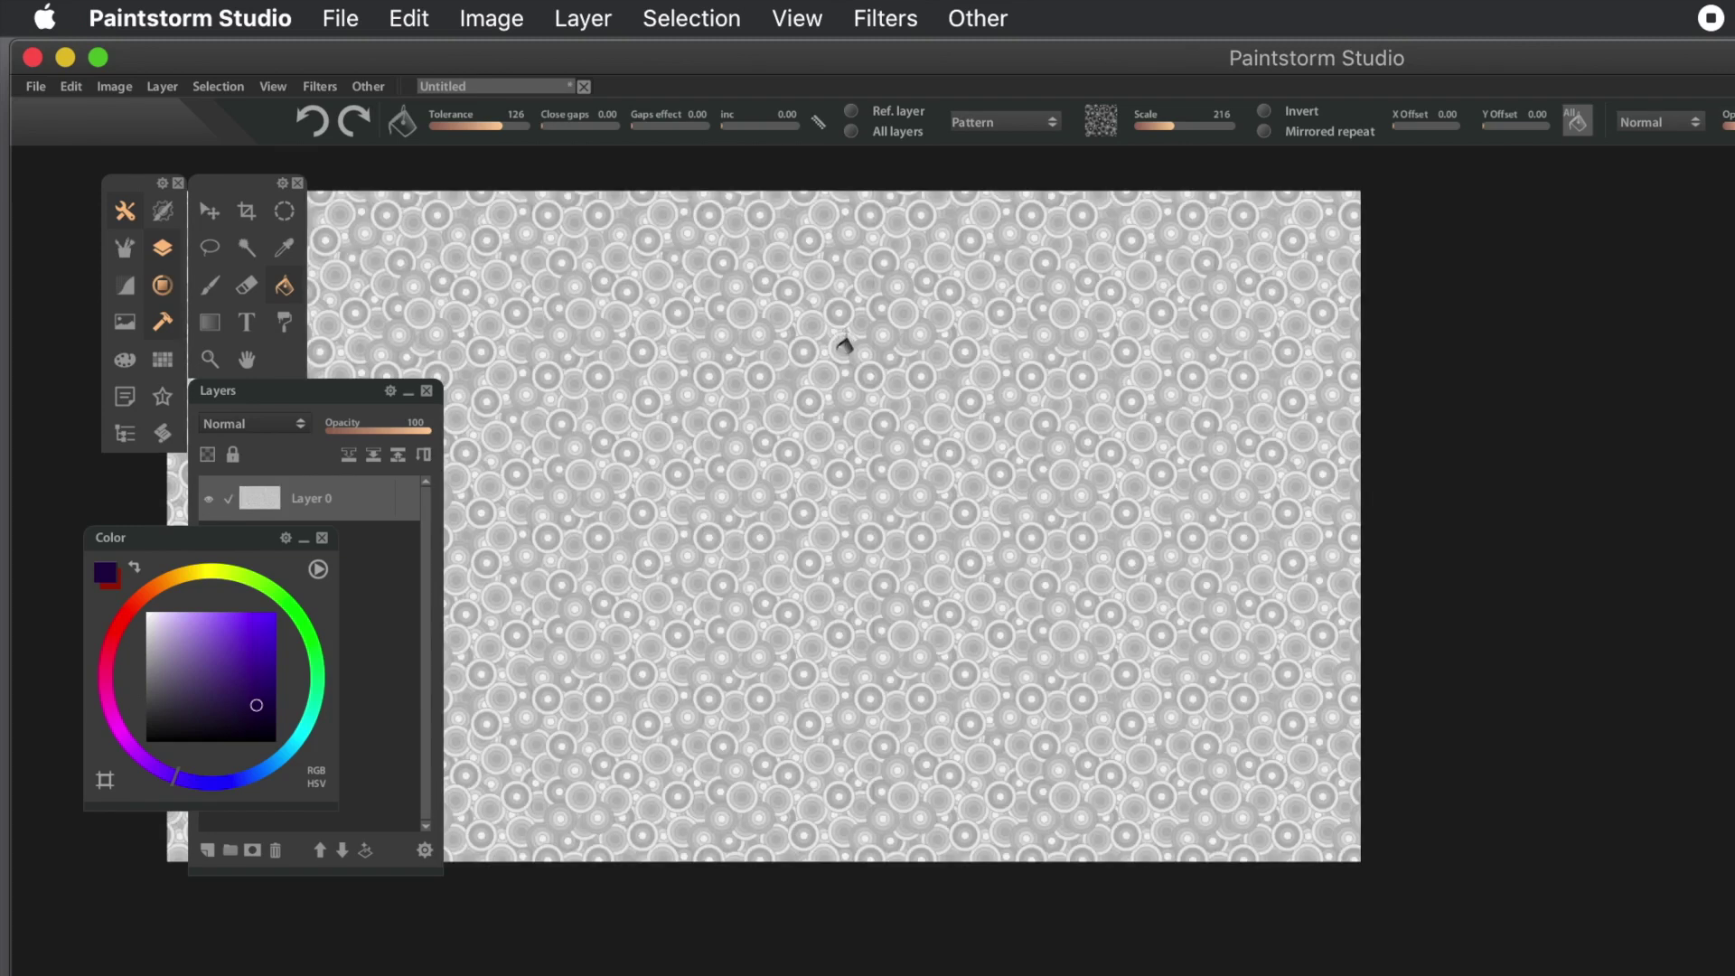
key("super+z")
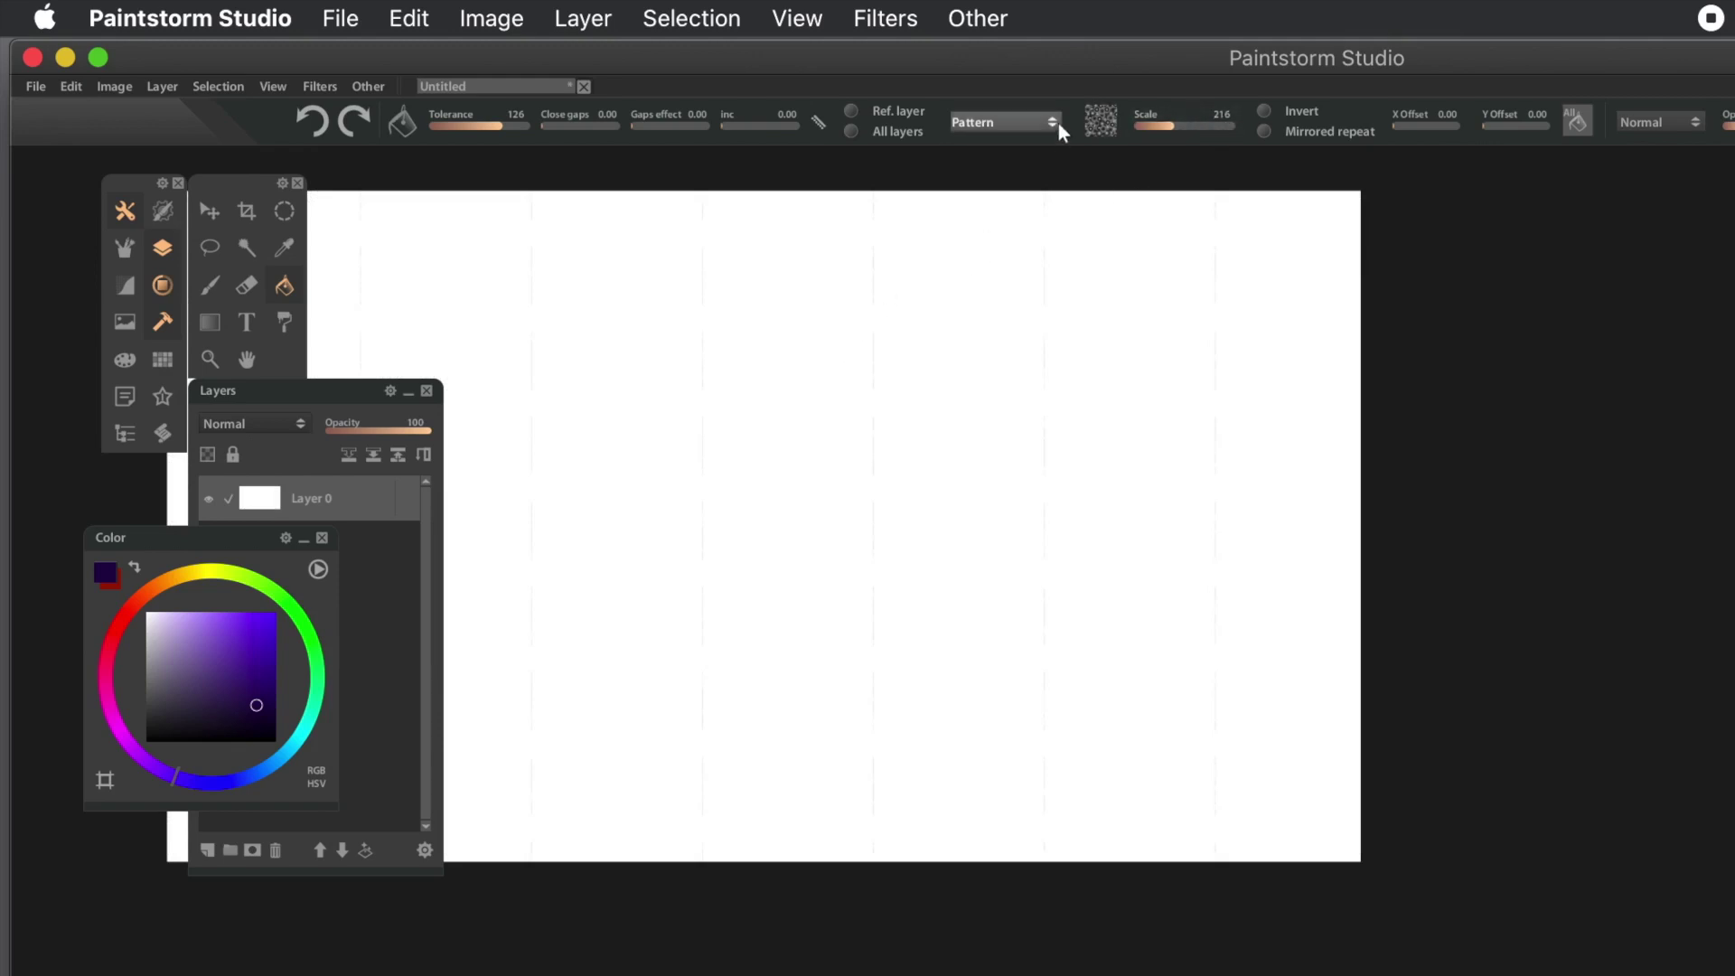
- Set the fill type to Pattern + Color and test it on the canvas with a bright blue-violet, undoing the fill
left_click(1021, 121)
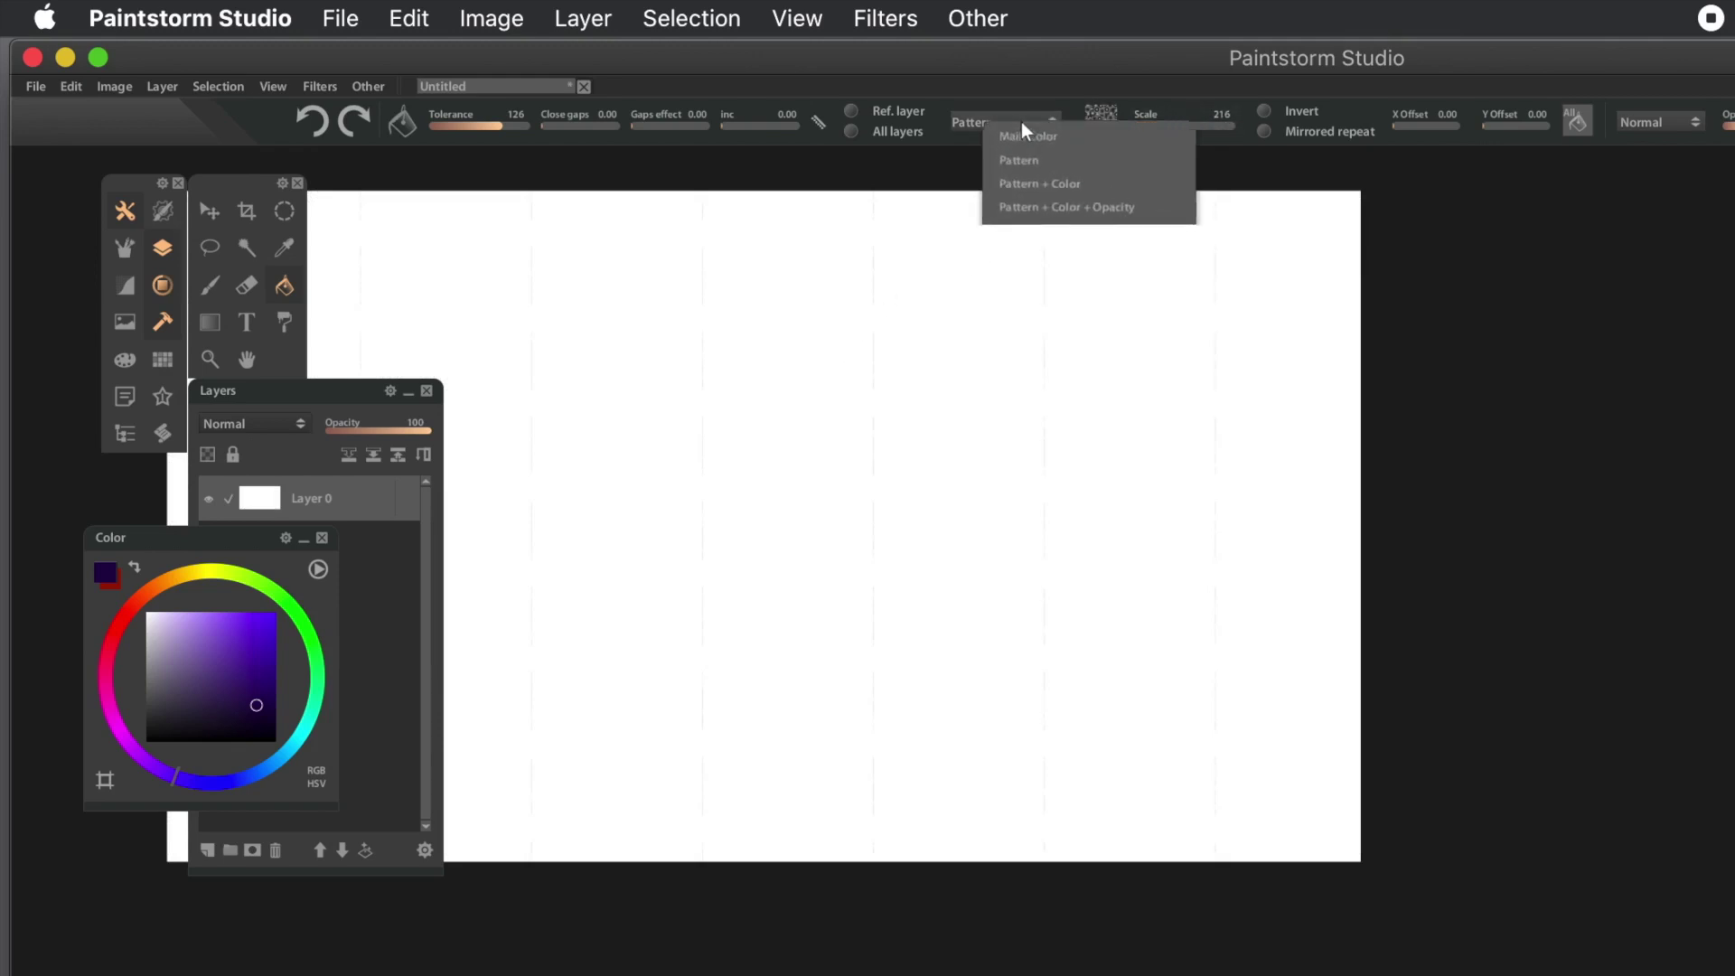
left_click(1028, 187)
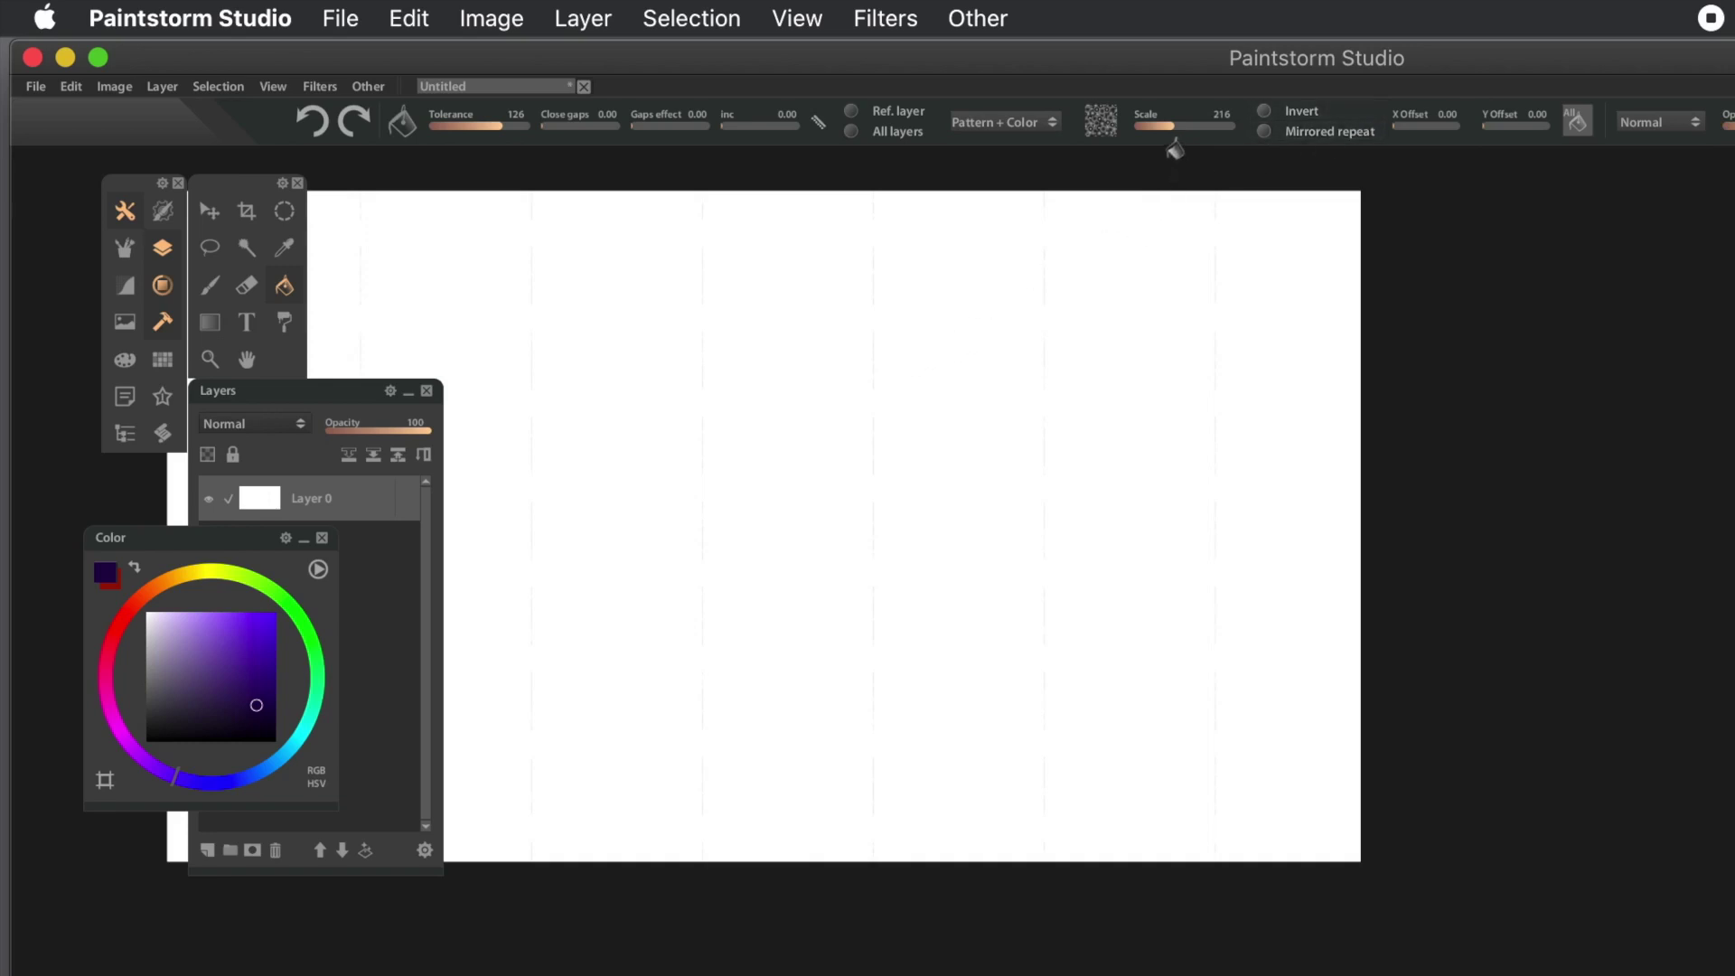
left_click(238, 643)
left_click(272, 618)
left_click(795, 430)
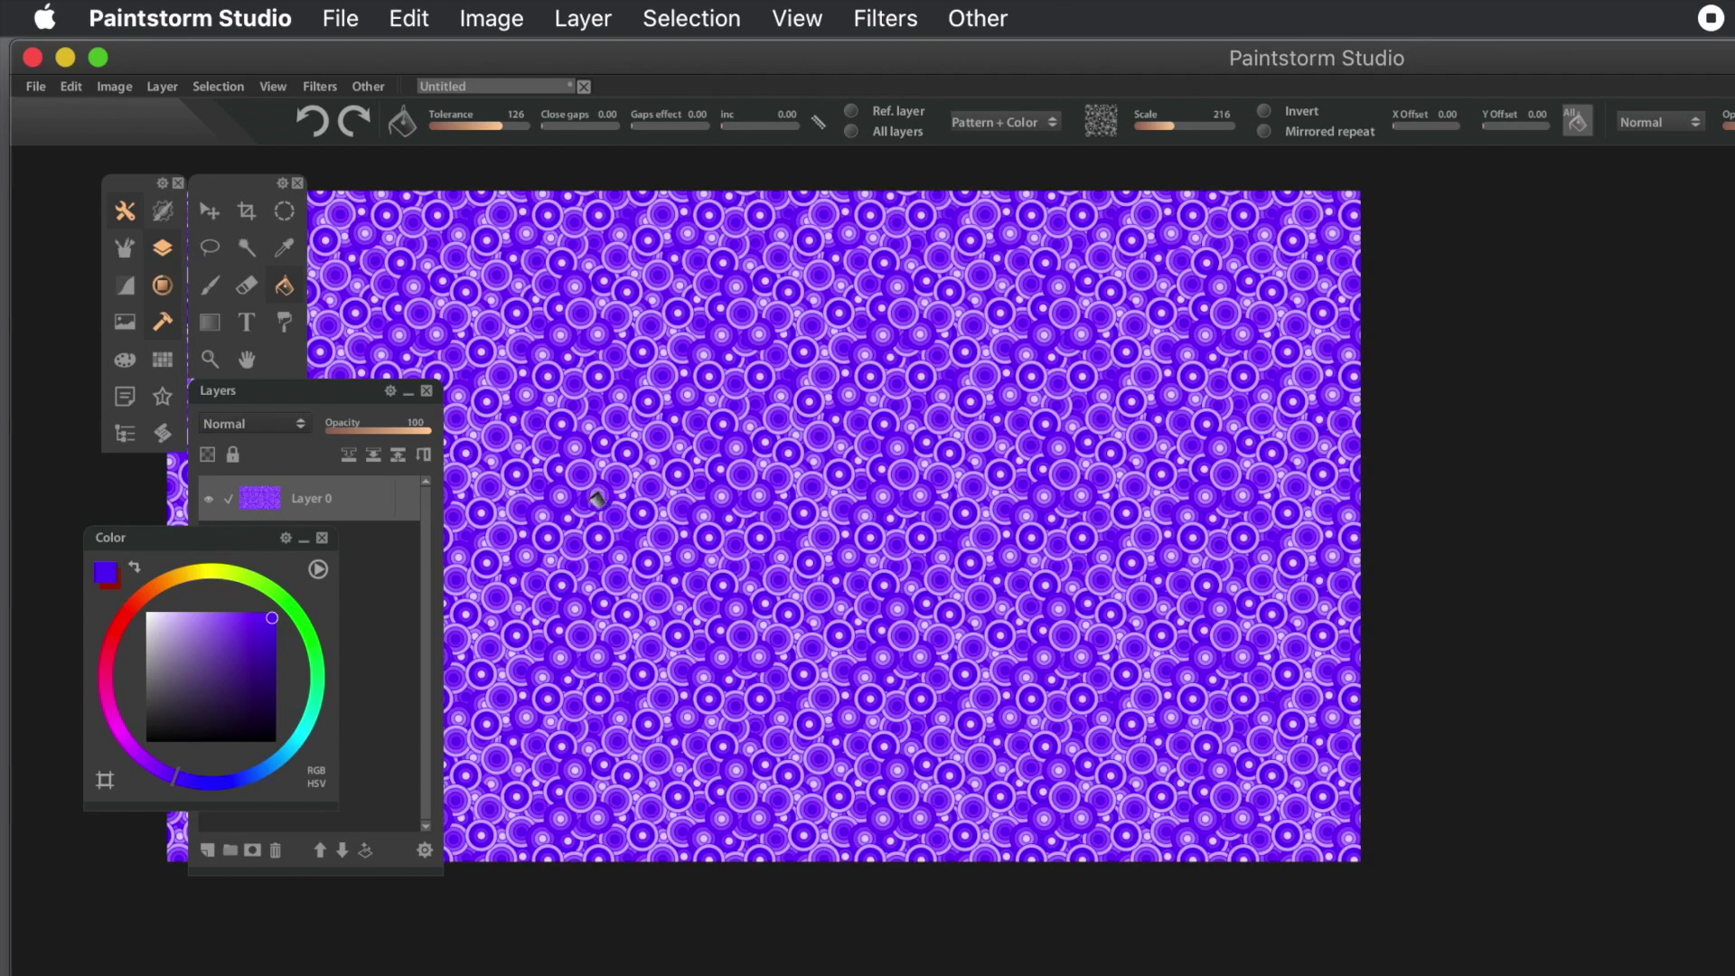
key("super+z")
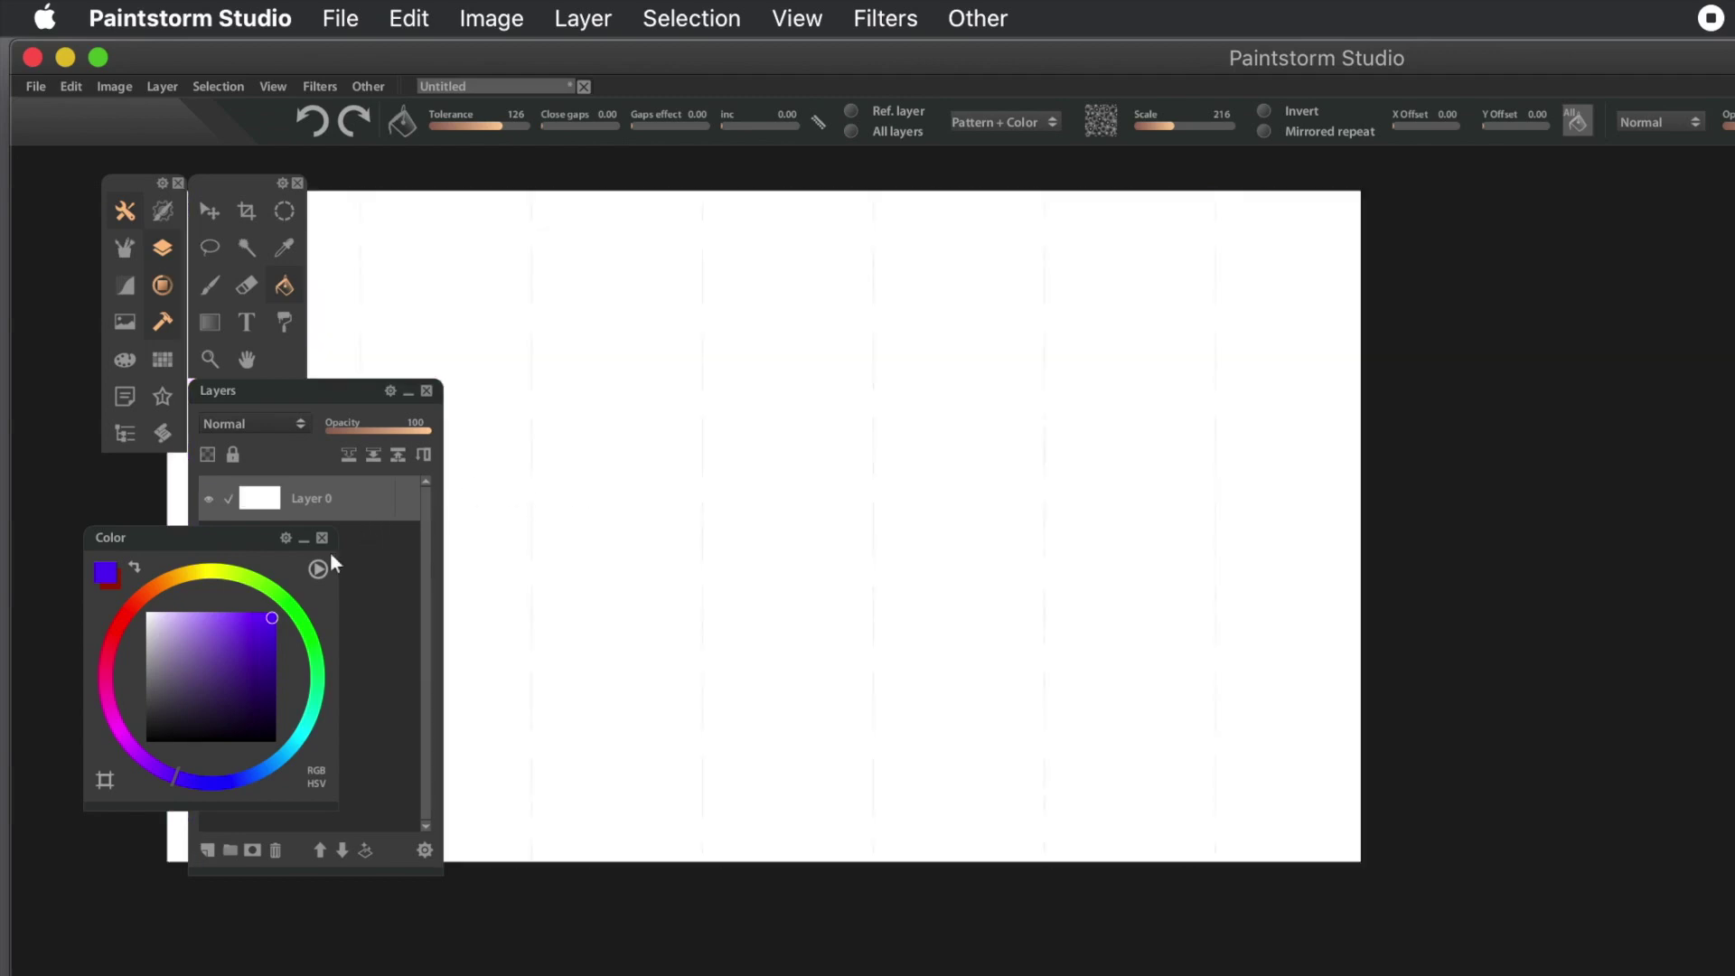
- Change the main color to bright green and test the Pattern + Color fill, undoing it
left_click(308, 631)
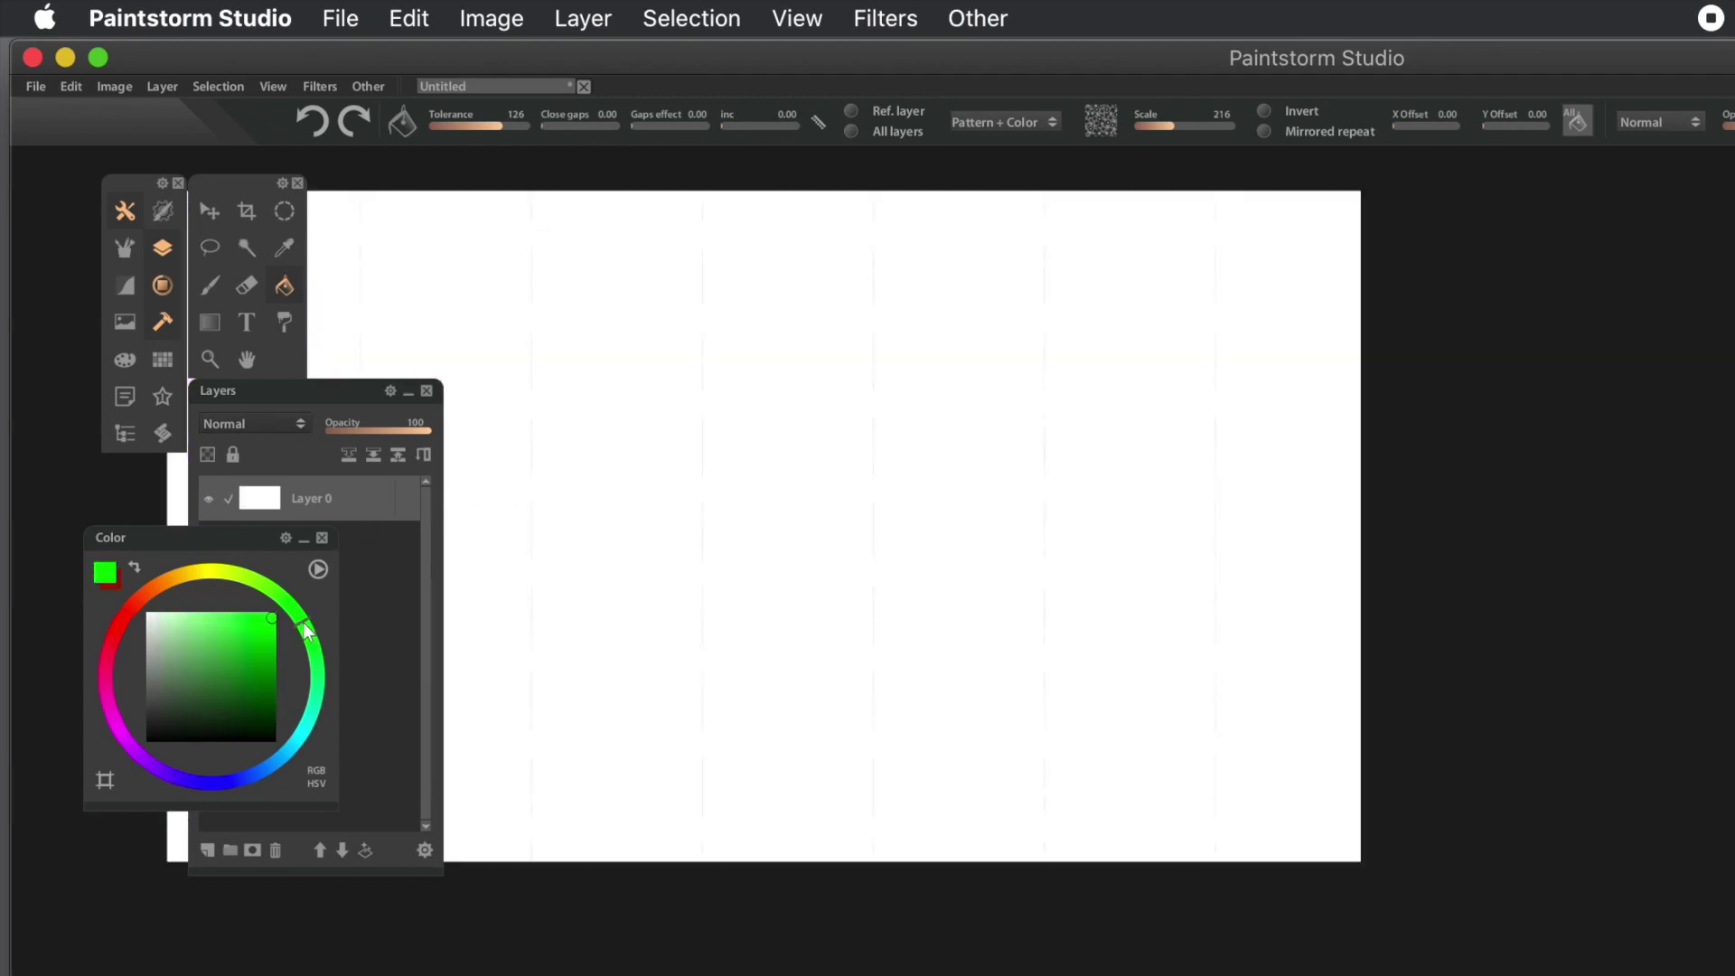
left_click(830, 446)
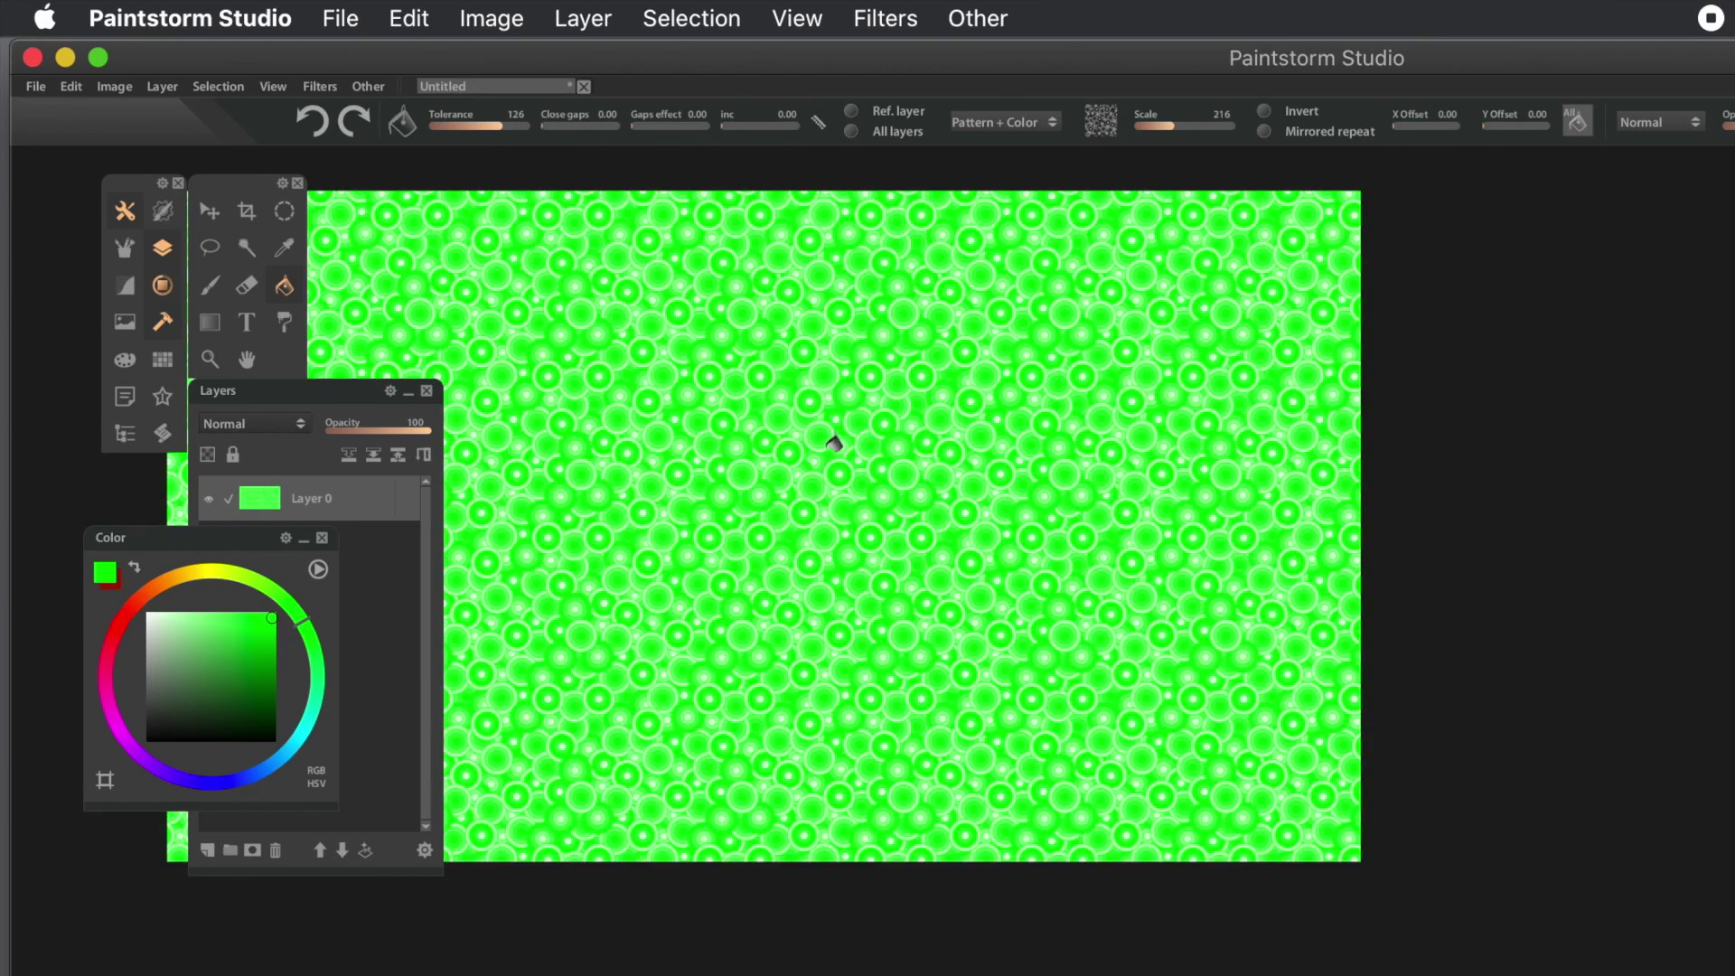
key("super+z")
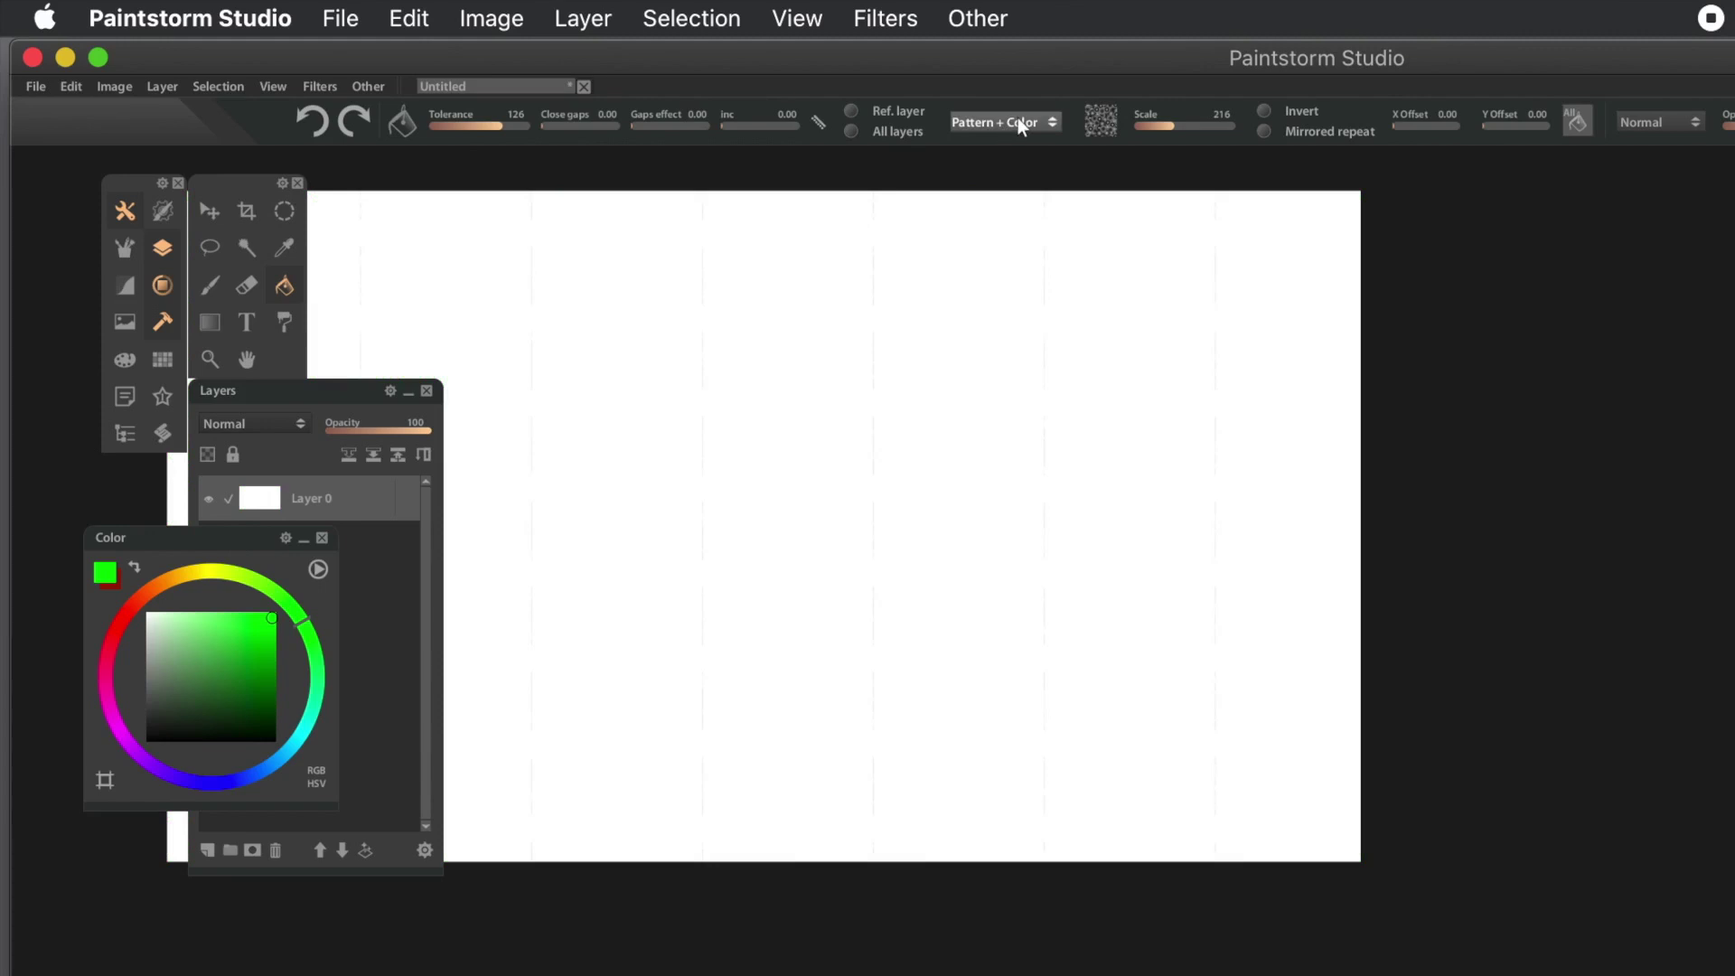
- Choose the black-and-white vertical stripes pattern for the bucket fill
left_click(1101, 123)
left_click(1055, 324)
left_click(1261, 557)
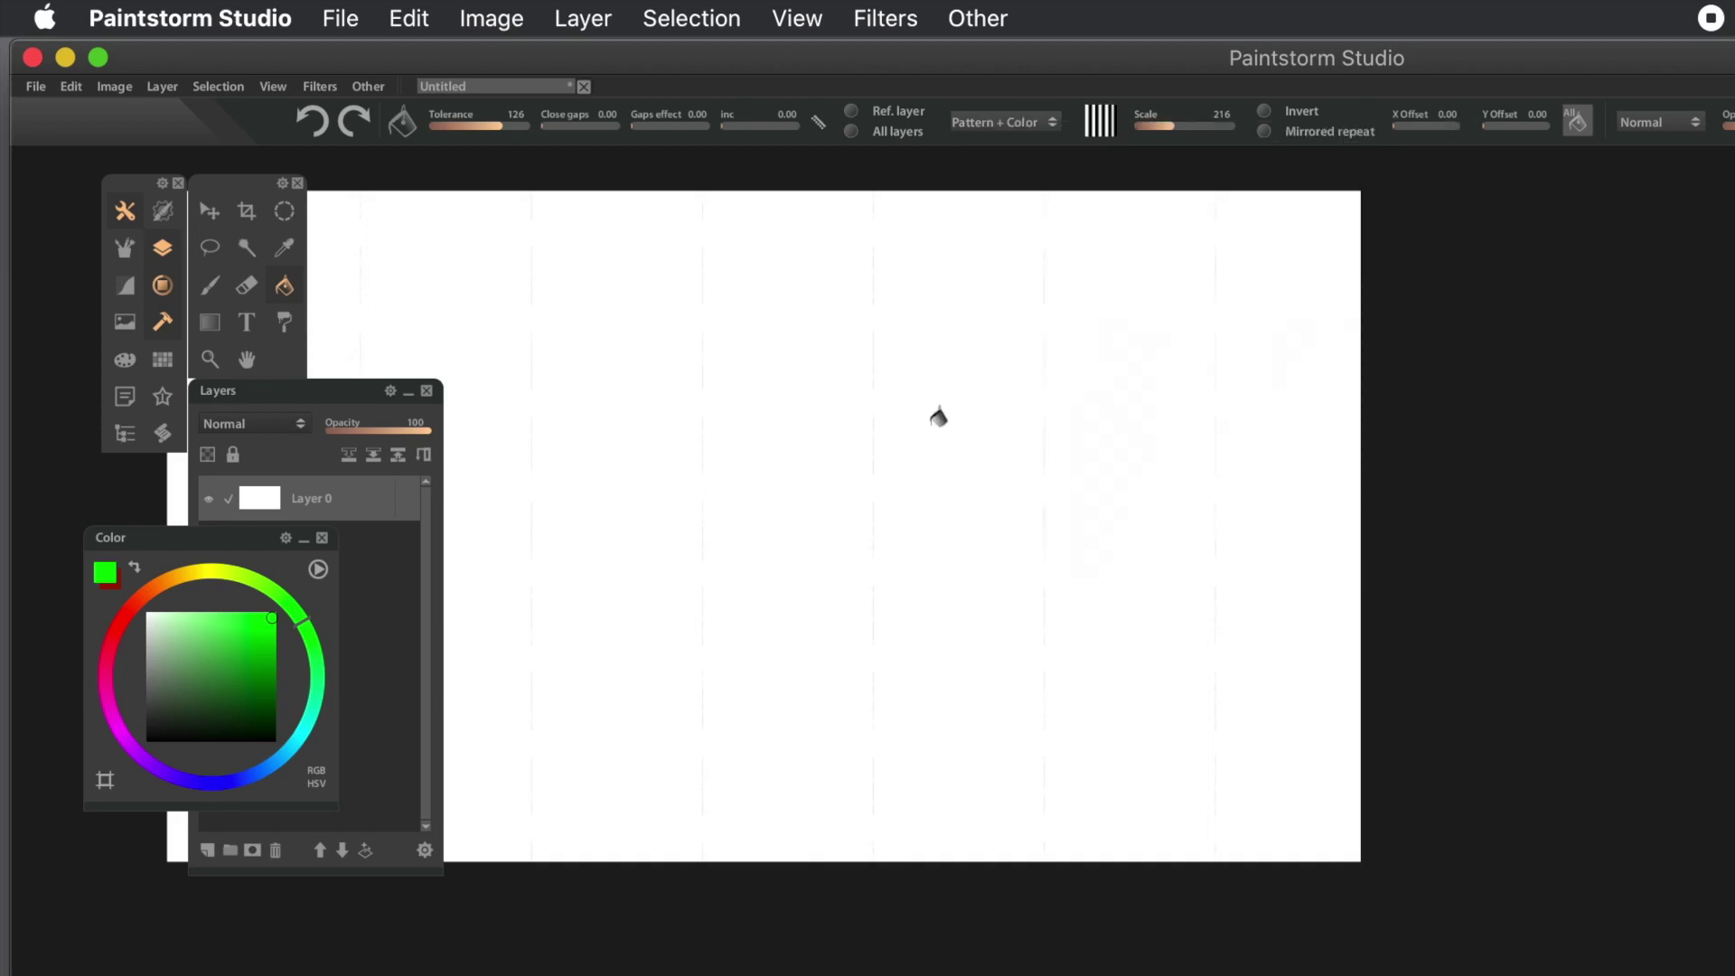
- Test the green Pattern + Color fill with the stripes pattern on the canvas, undoing the fill
left_click(938, 417)
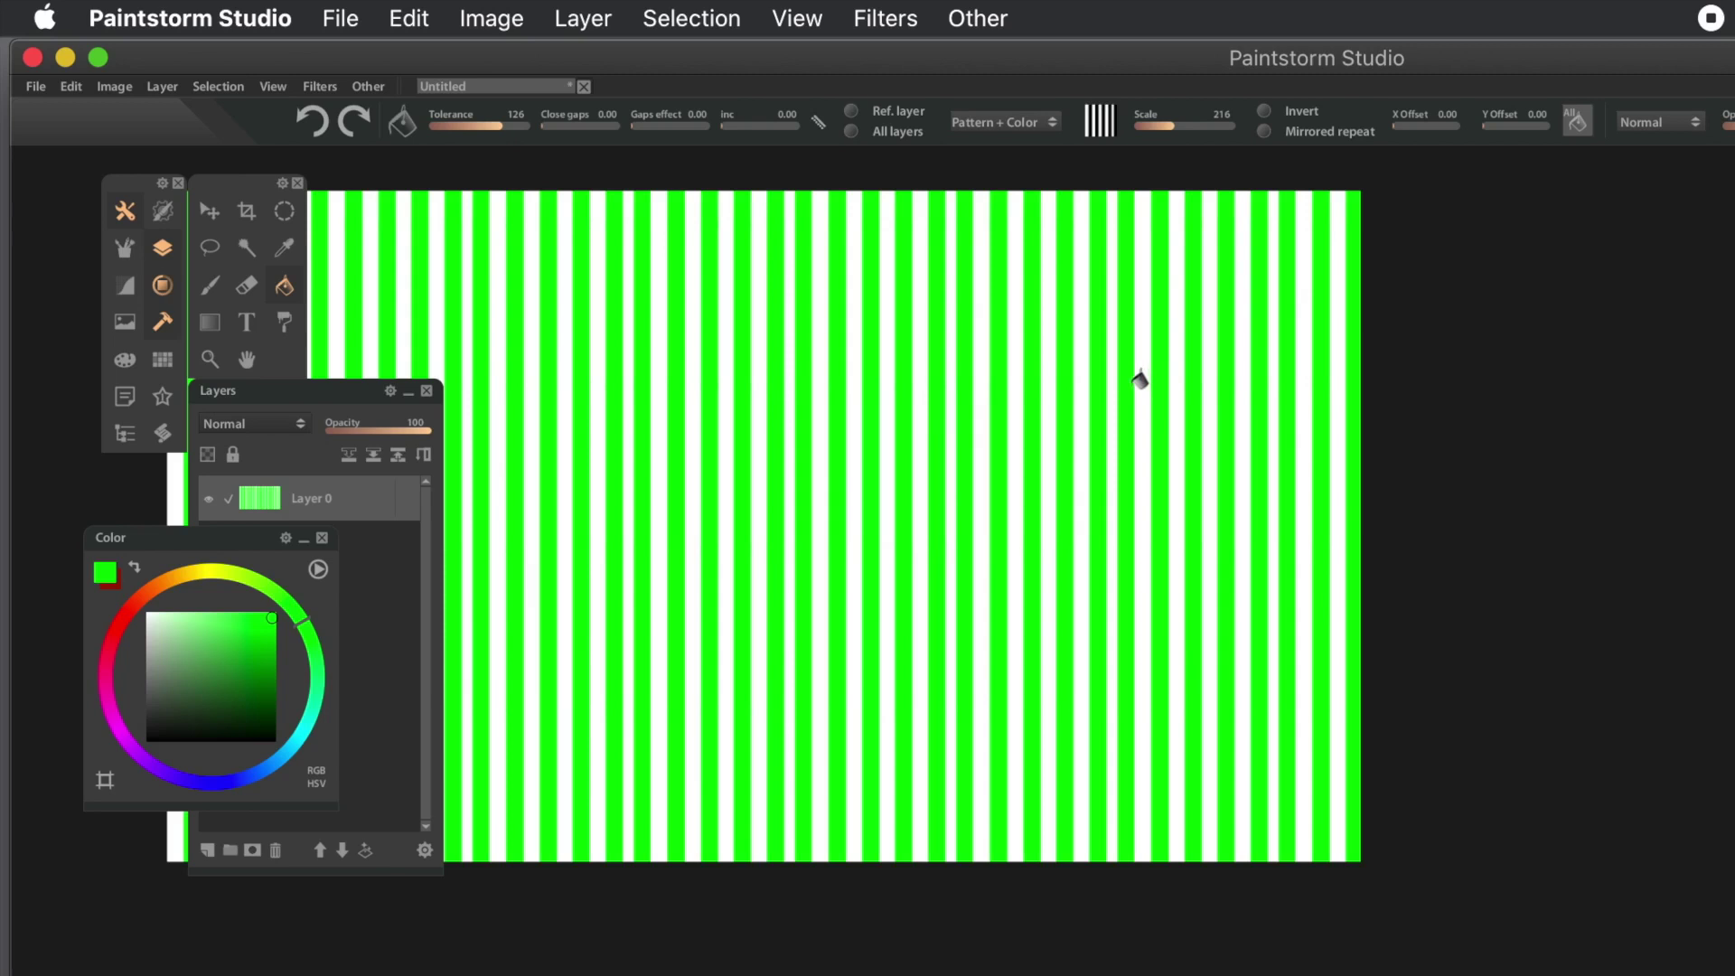
key("super+z")
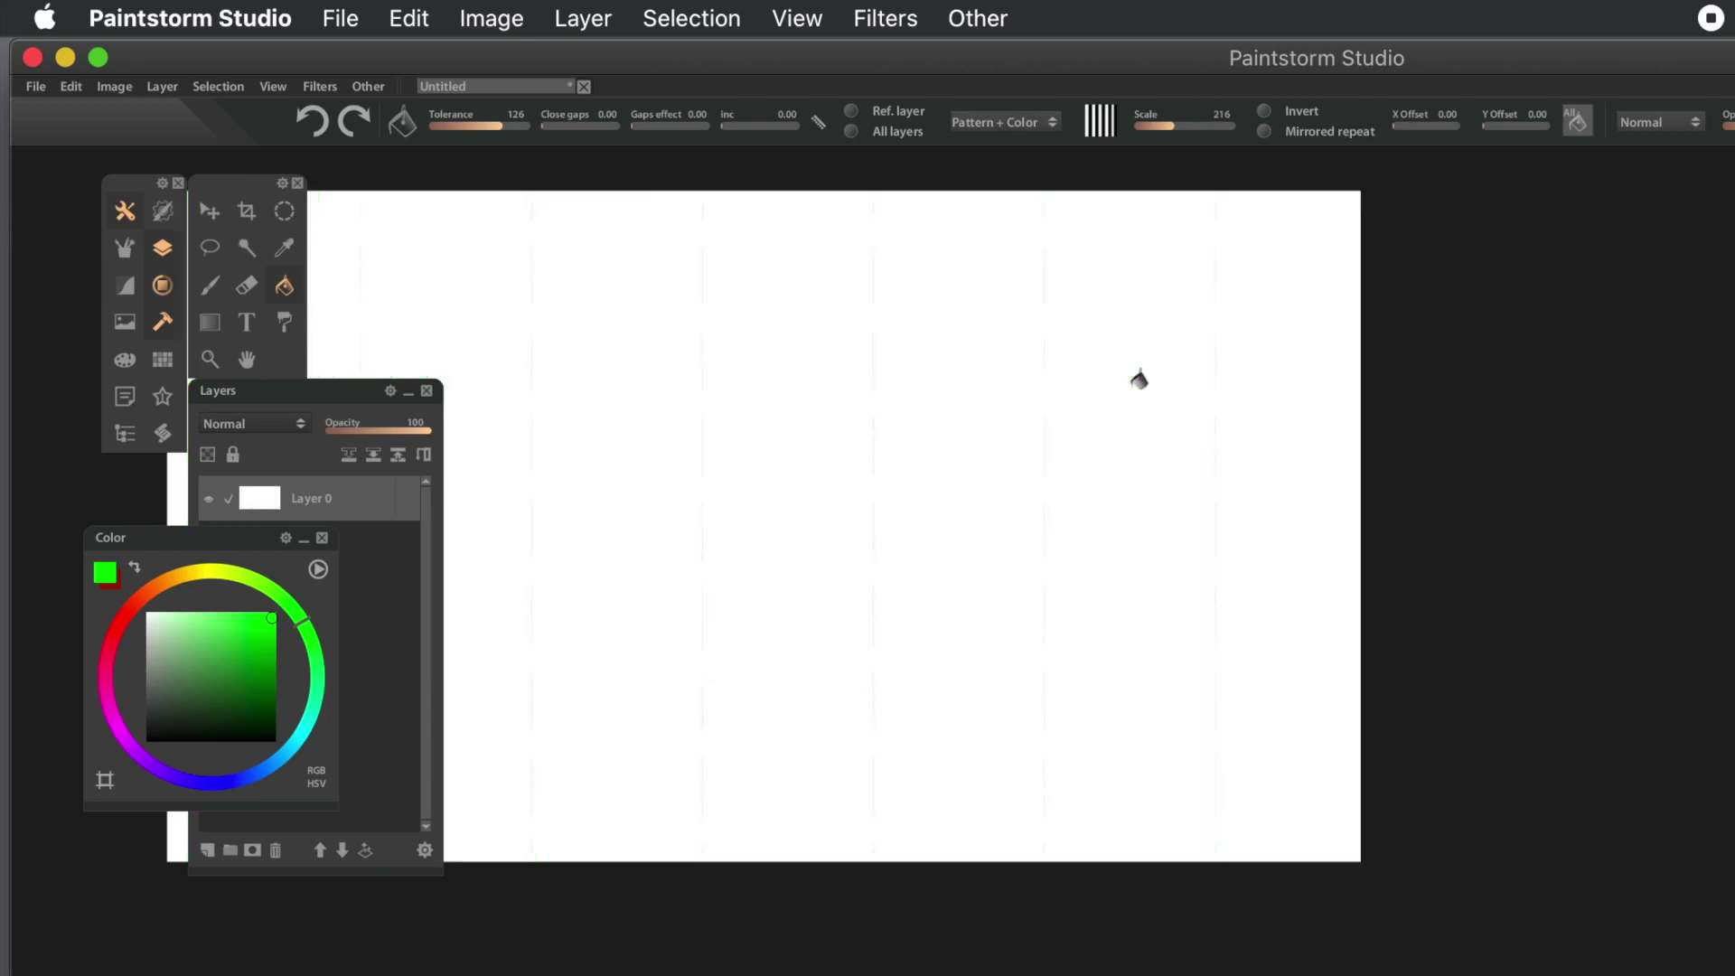
- Choose the GX97_Antique diamond pattern and test it on the canvas with the green Pattern + Color fill, undoing the fill
left_click(1100, 121)
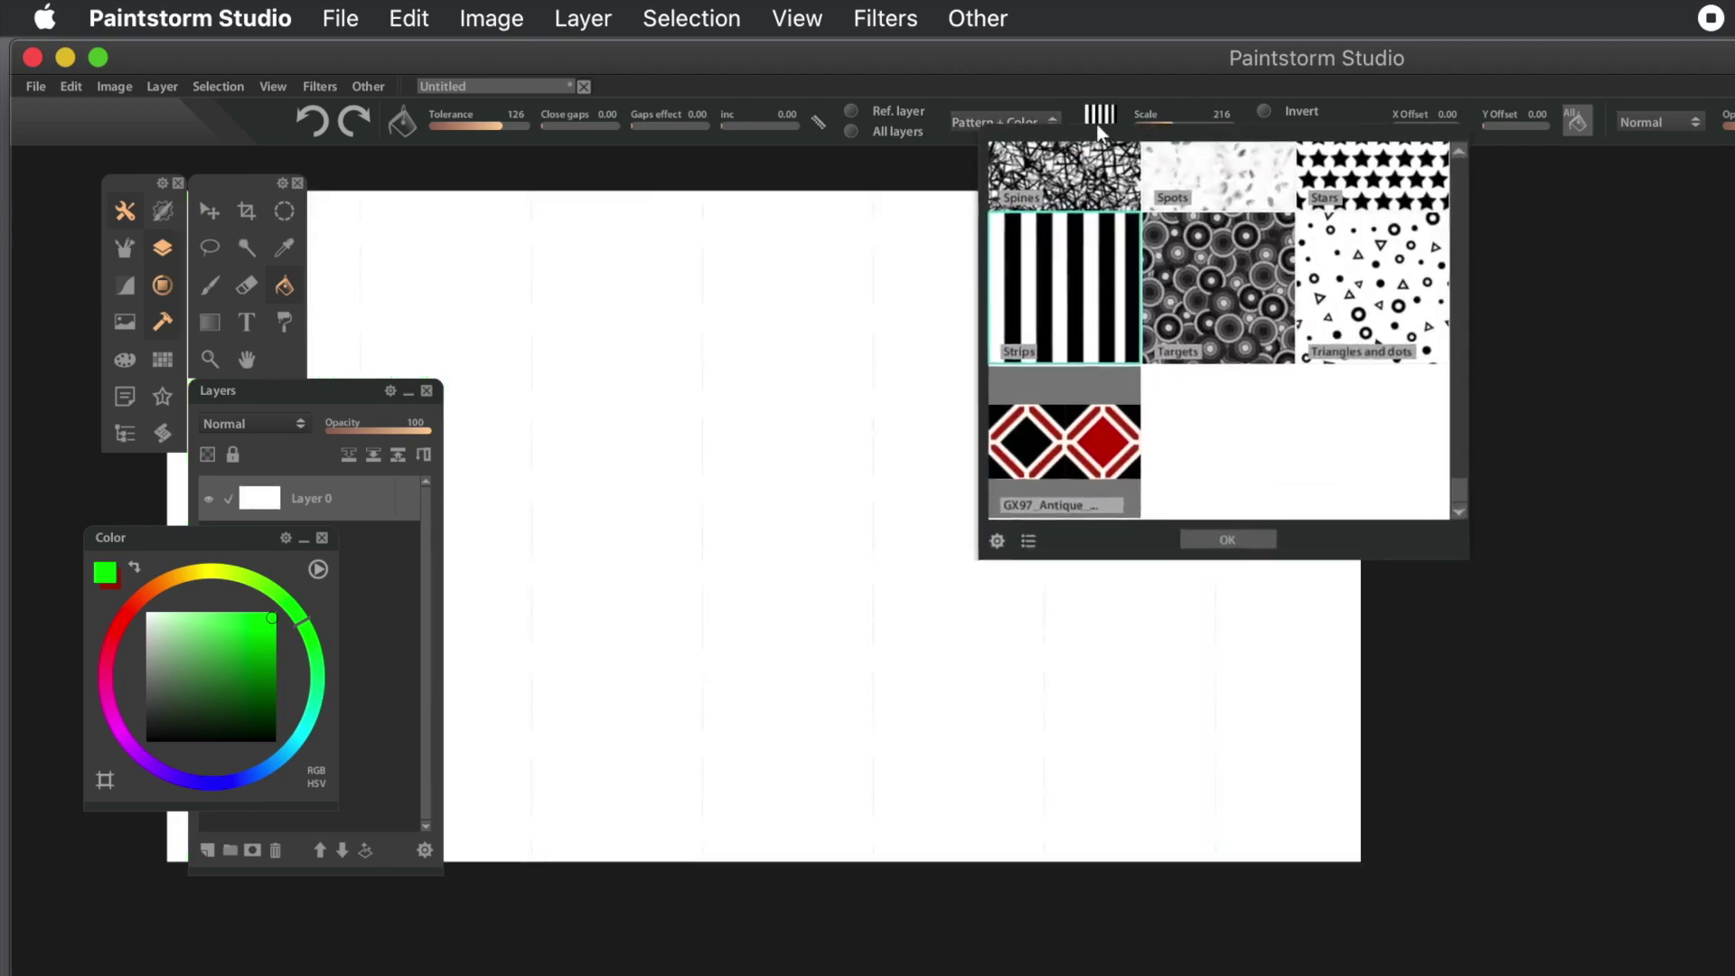
left_click(1067, 446)
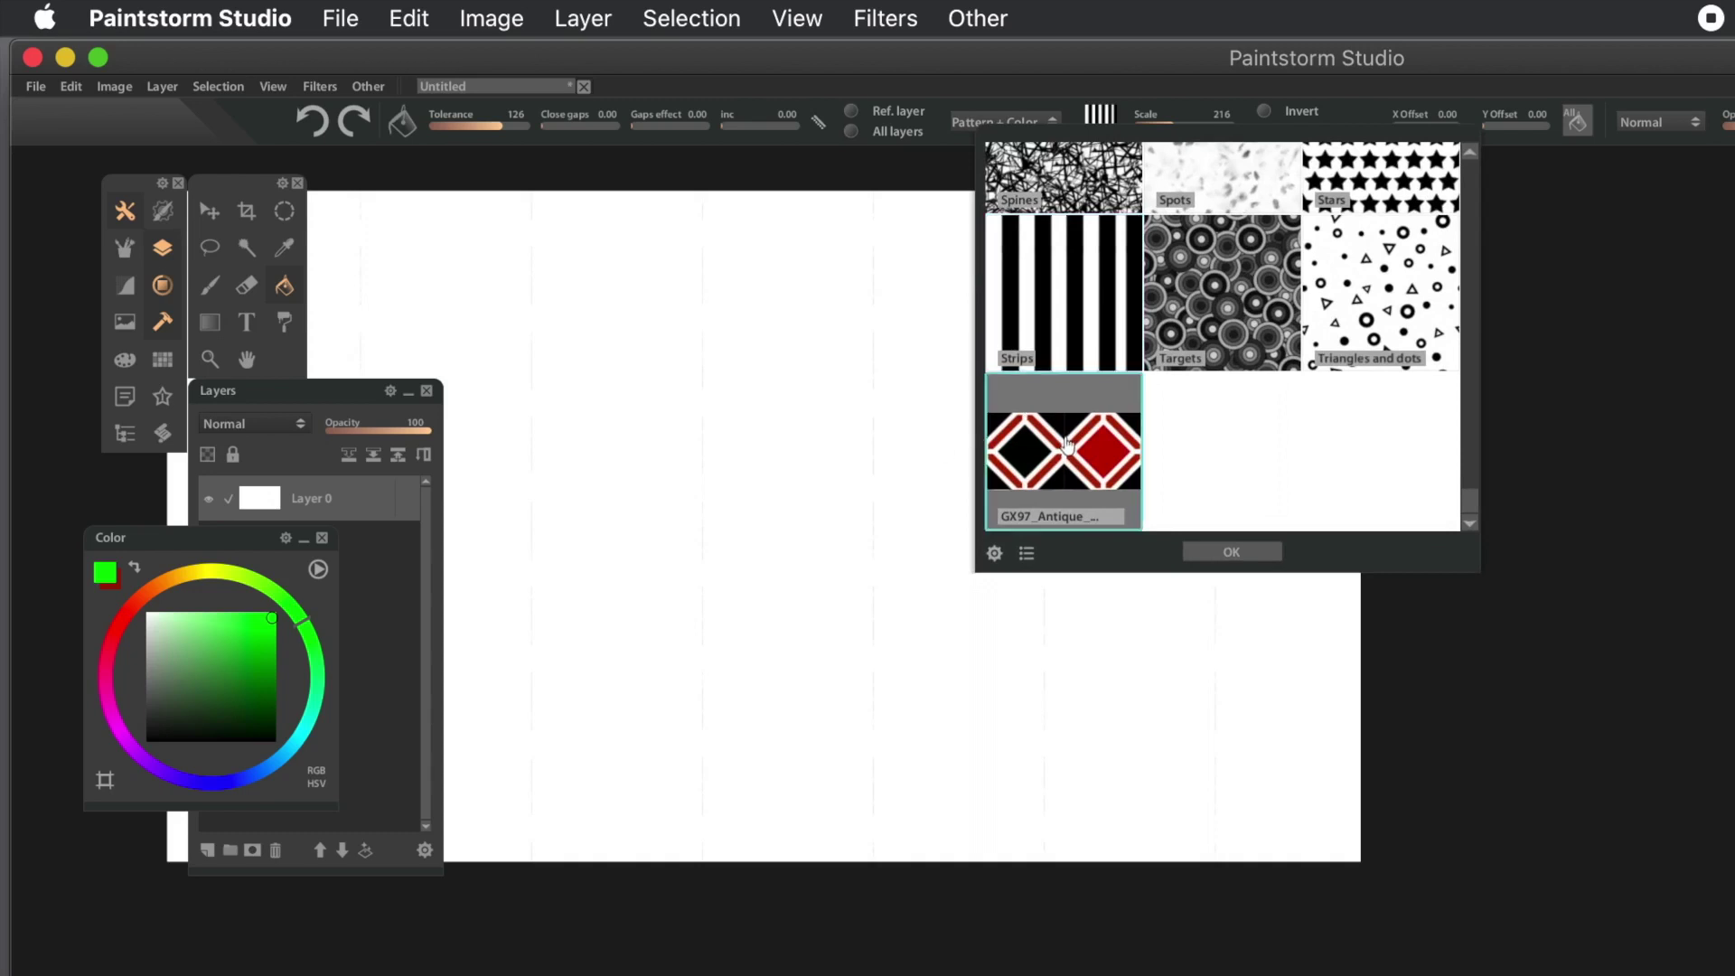
left_click(1270, 551)
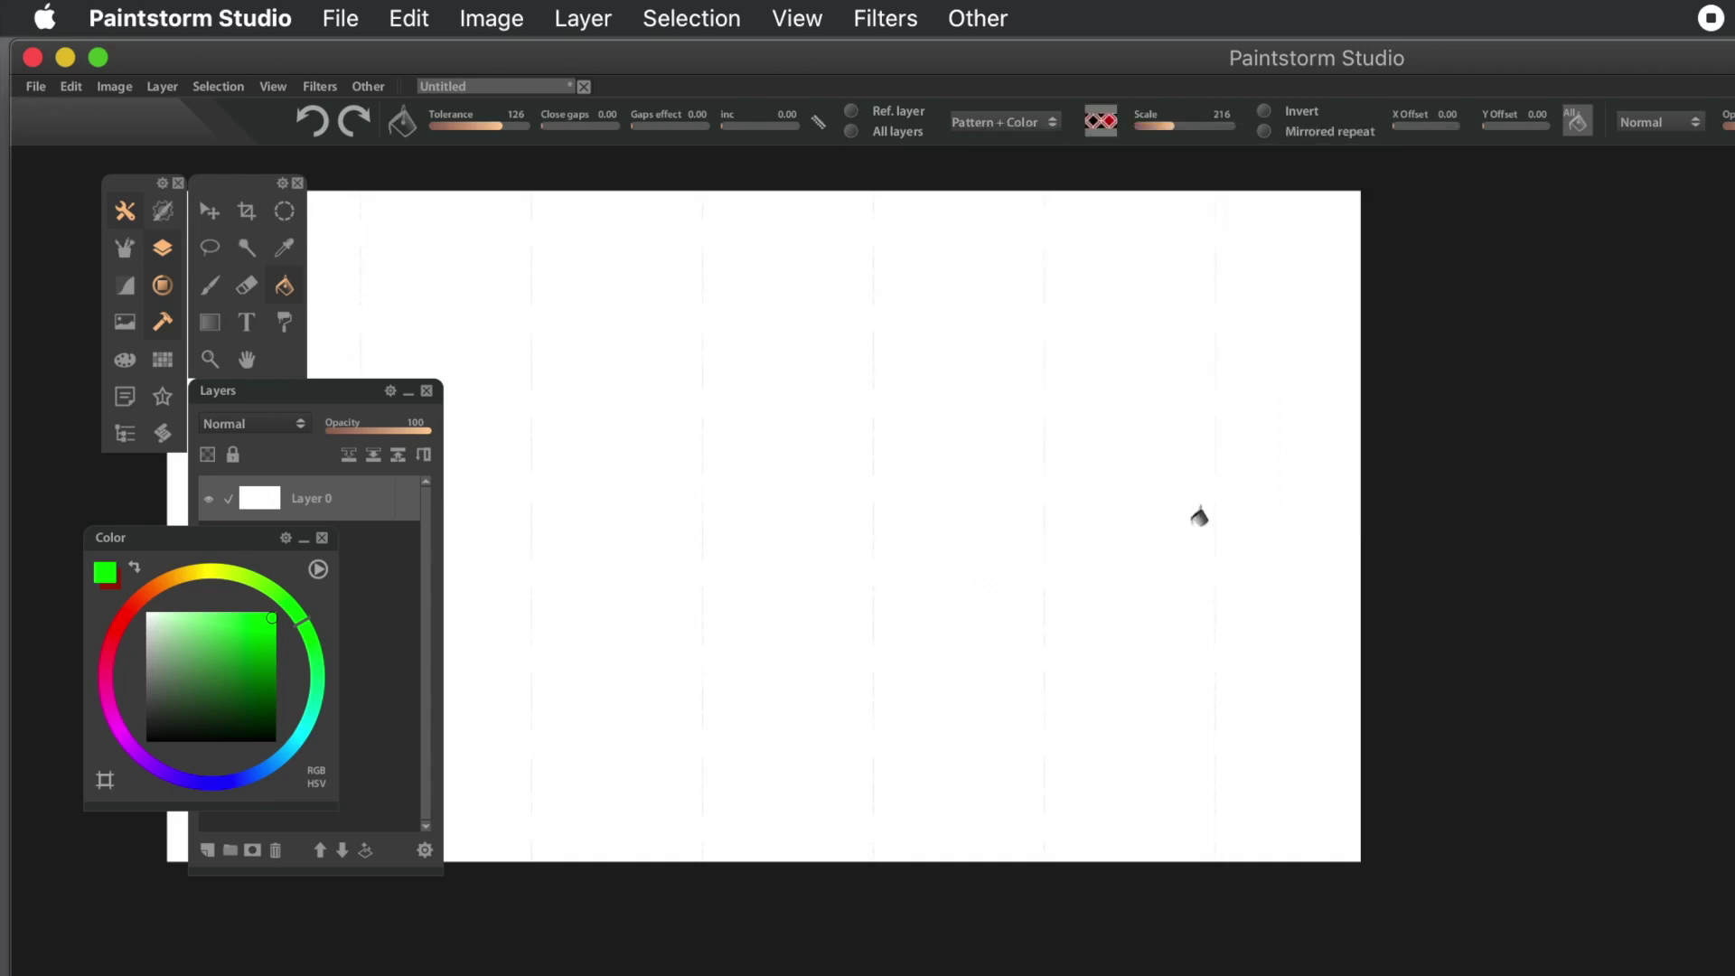
left_click(936, 368)
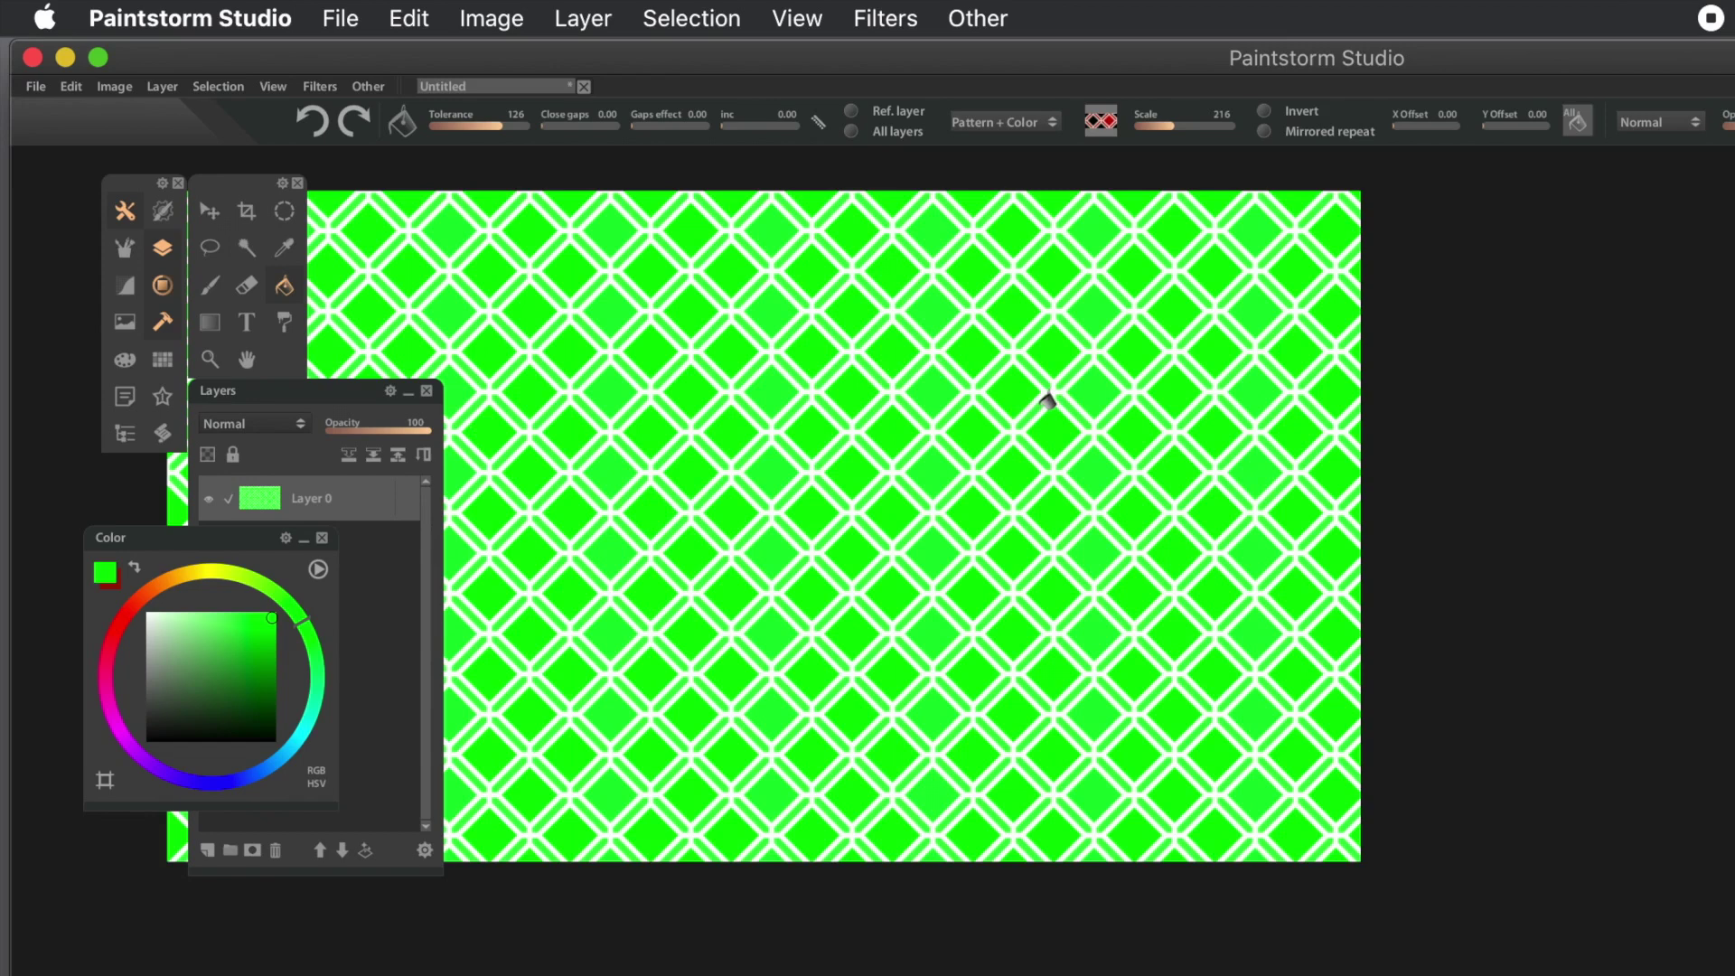
key("super+z")
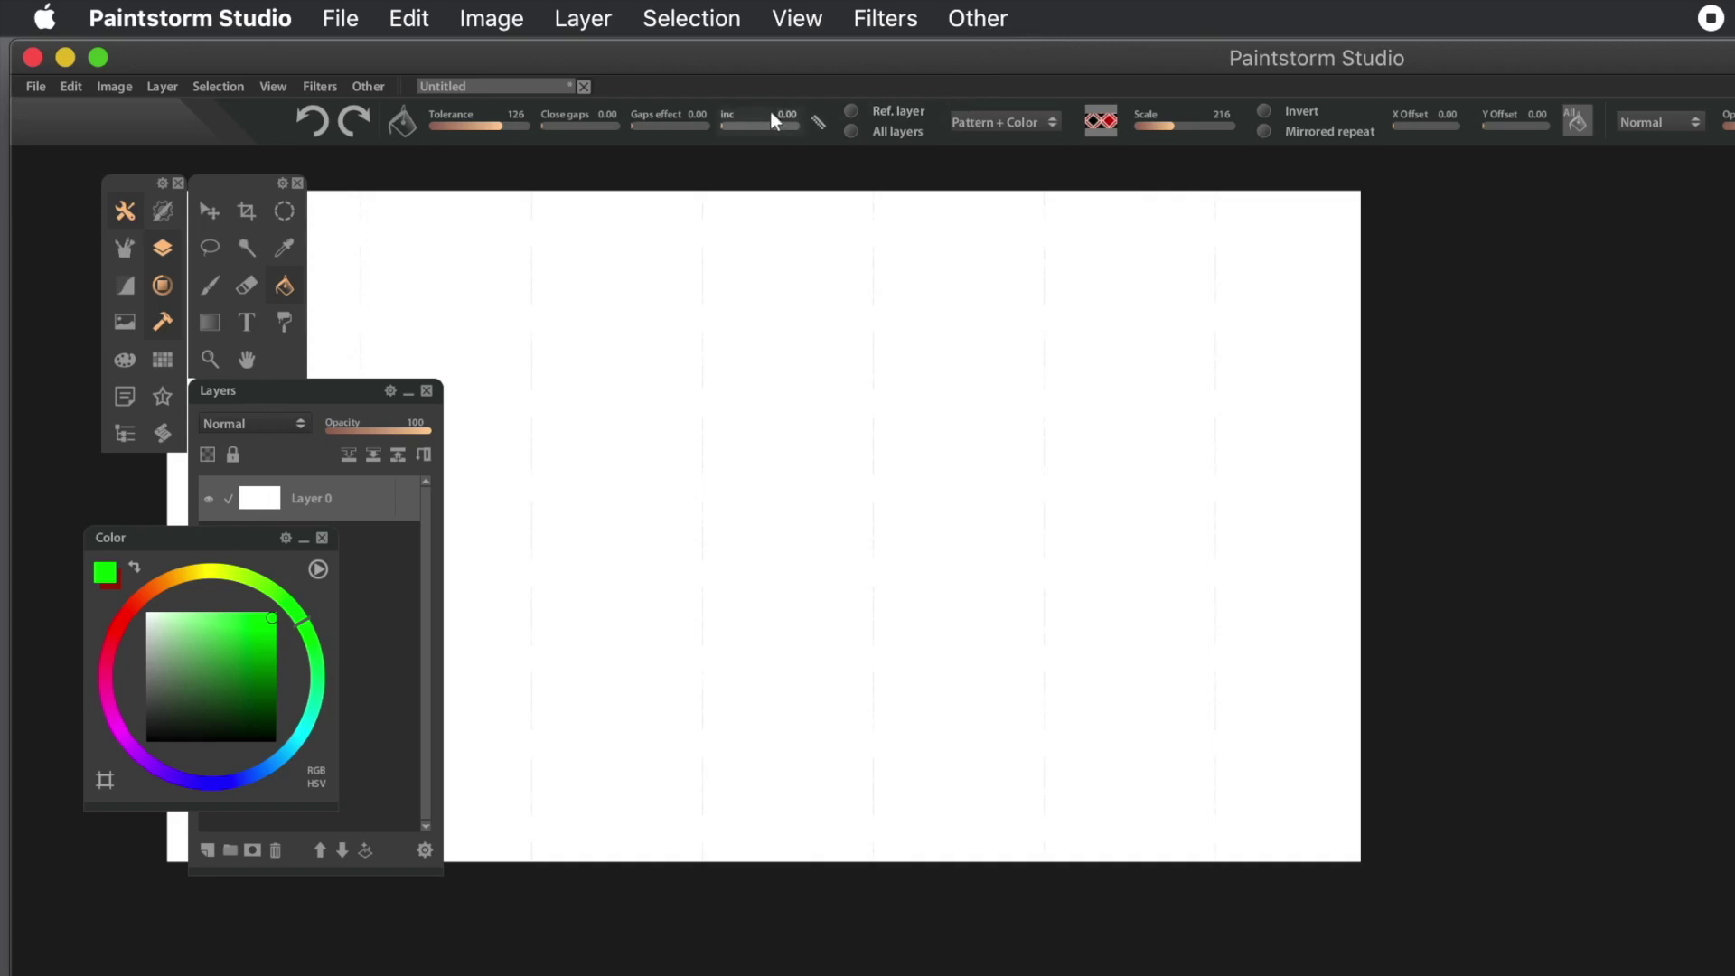
- Set the fill type to Pattern + Color + Opacity, fill the canvas with the diamond pattern and refill one red diamond near the center
left_click(1049, 122)
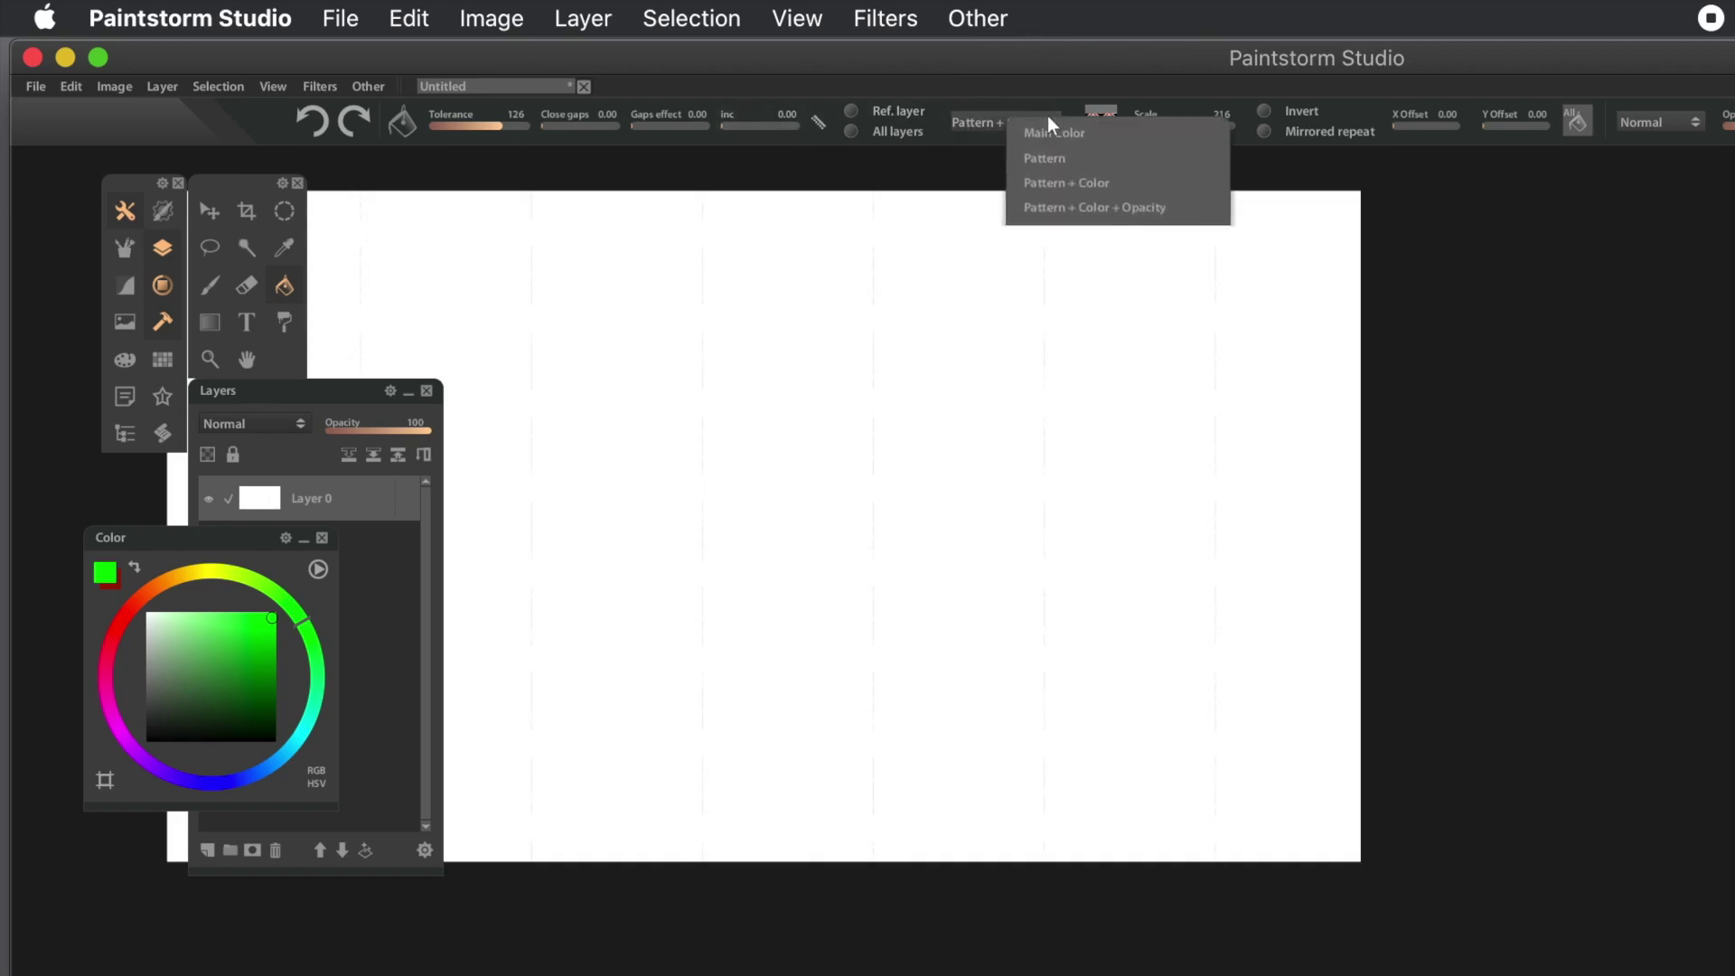
left_click(1064, 208)
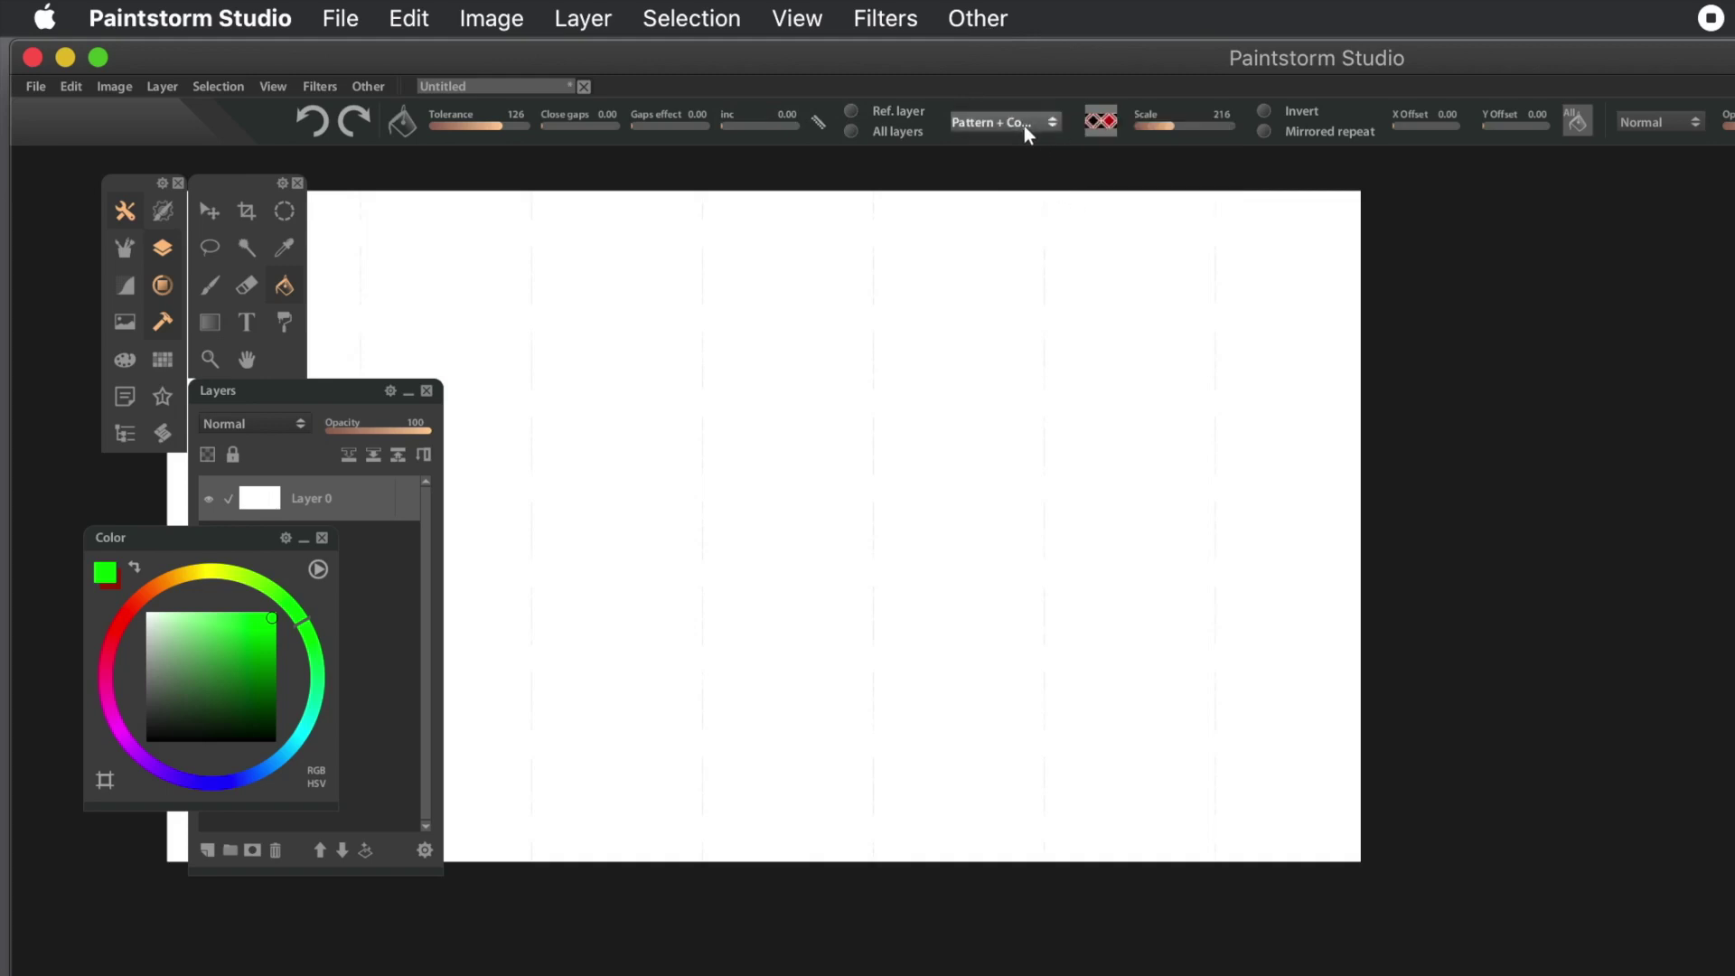
left_click(1008, 379)
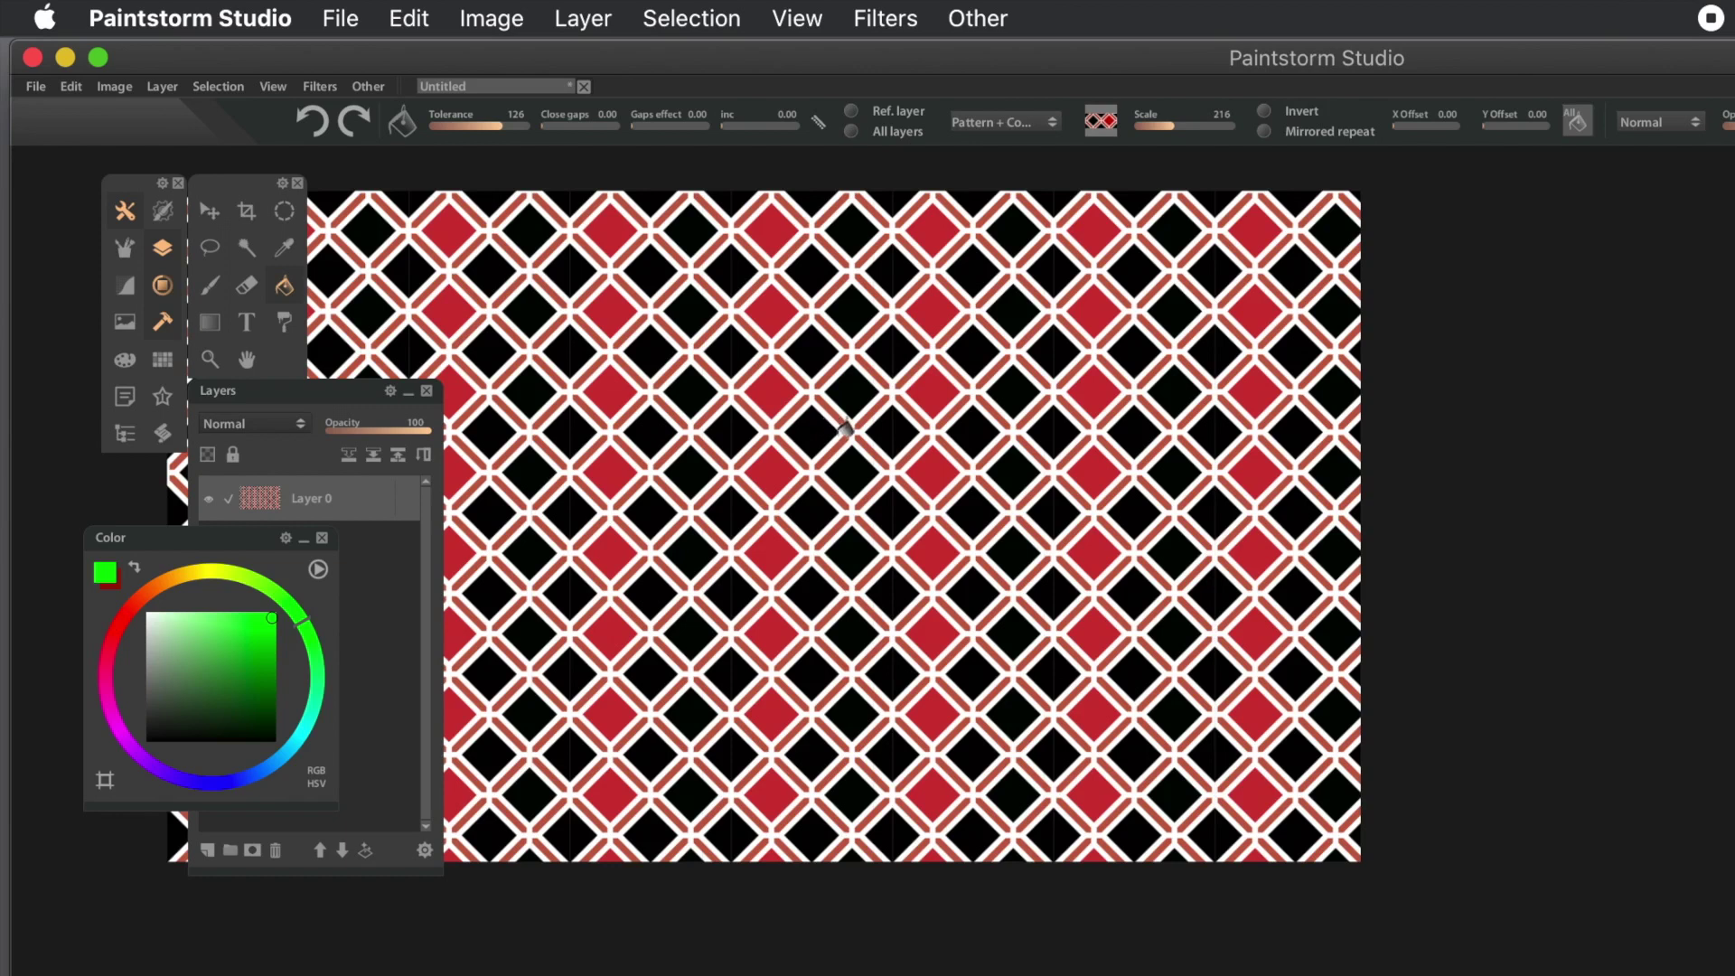
left_click(781, 461)
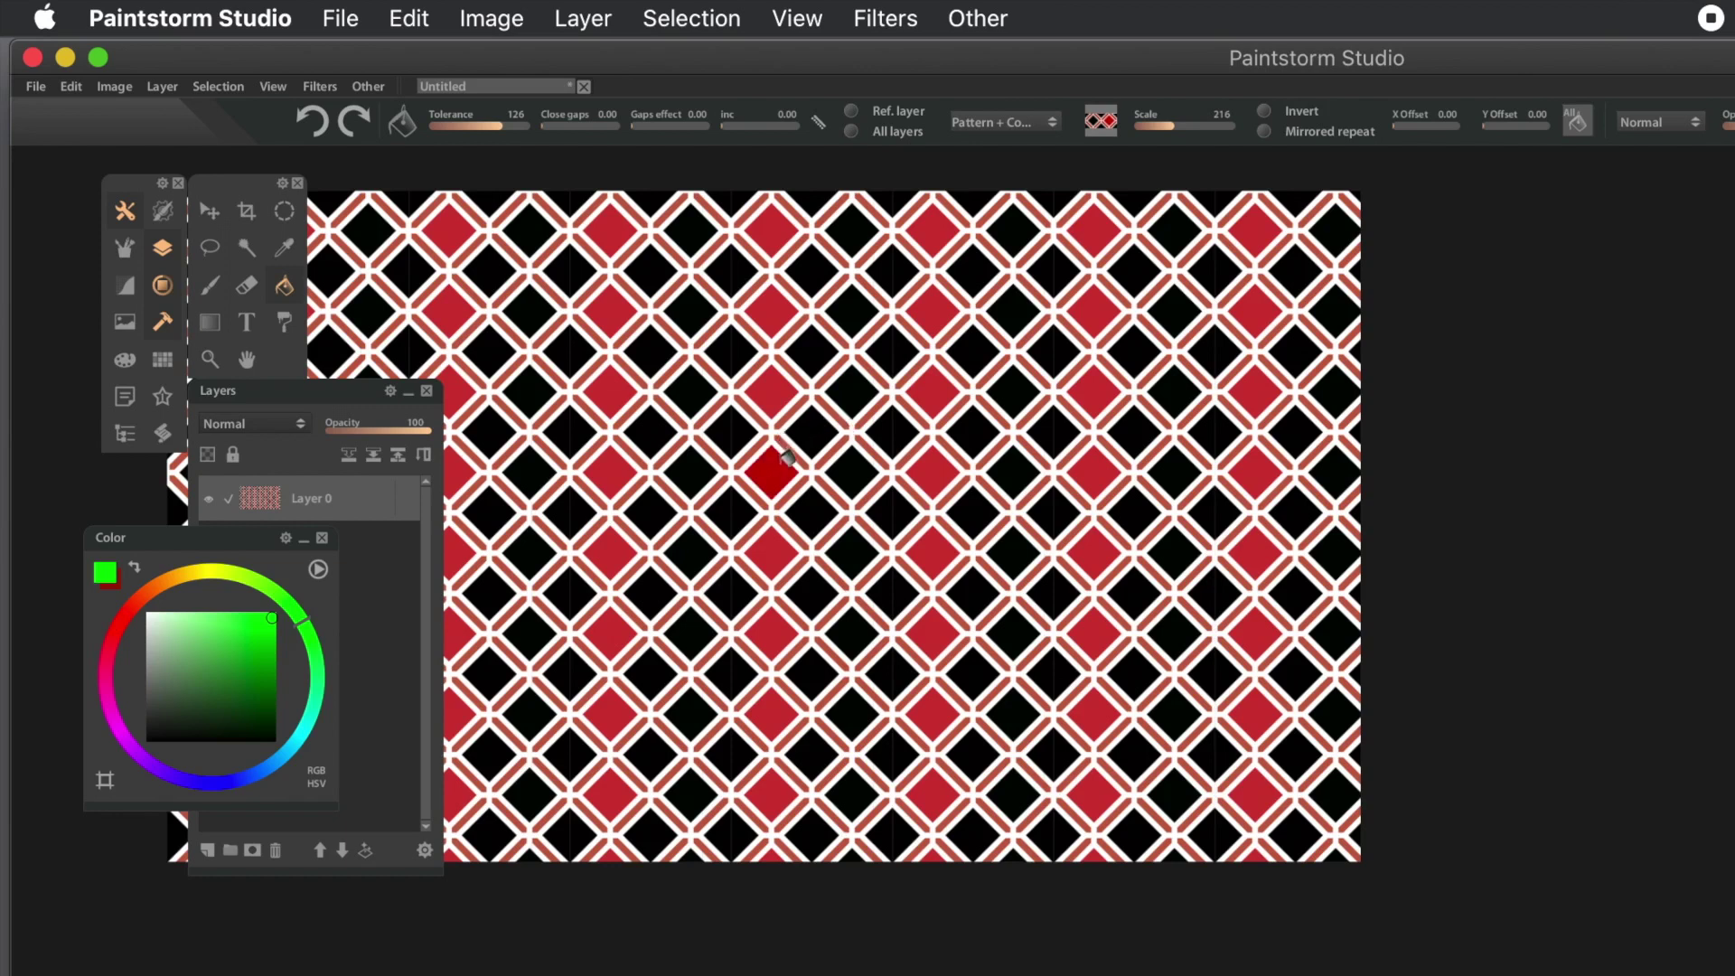
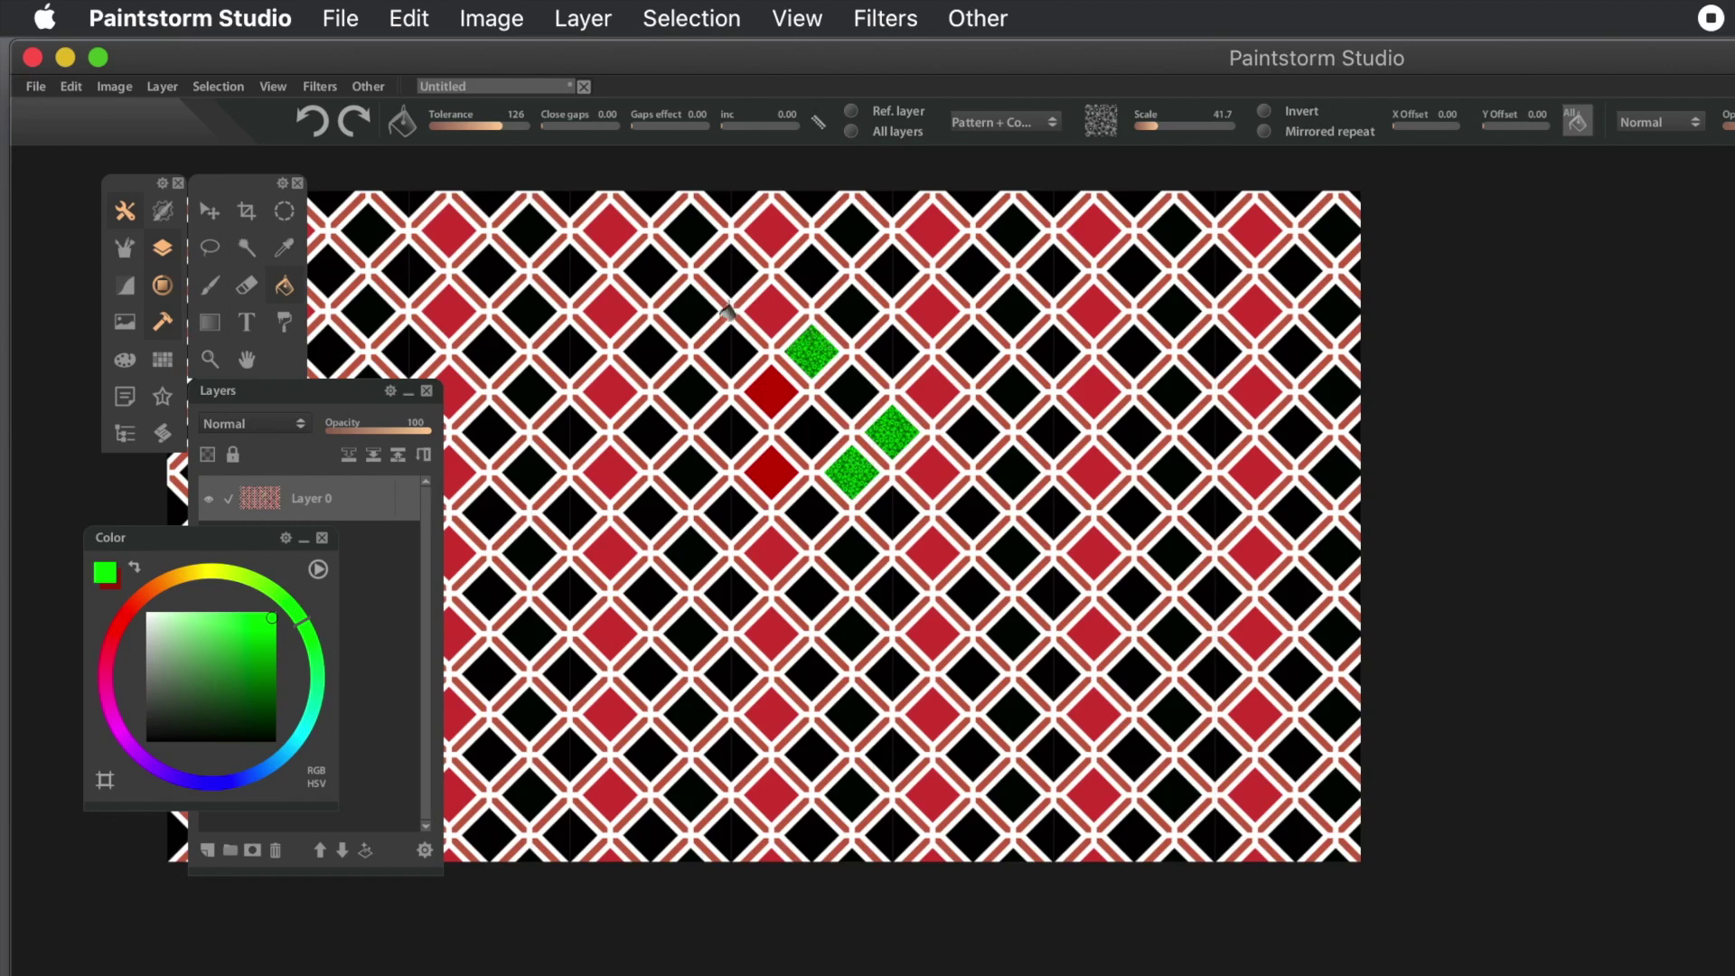
- Fill two black diamonds with the Targets pattern in green and two more in blue-violet
left_click(701, 305)
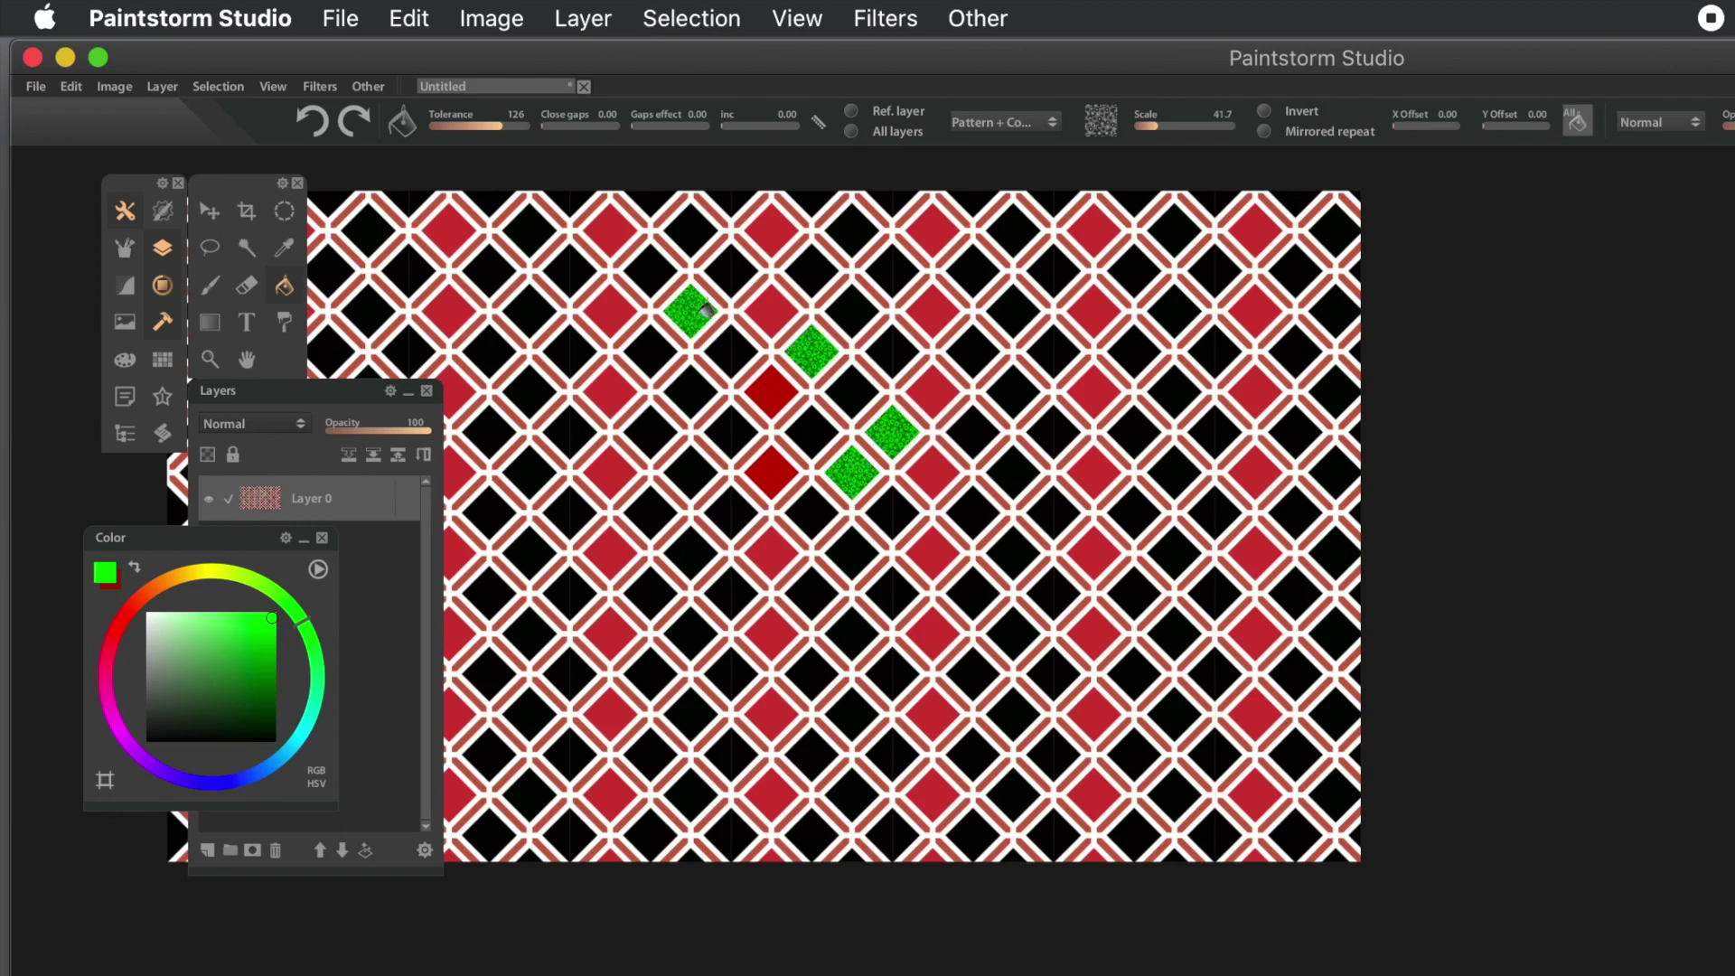
left_click(698, 540)
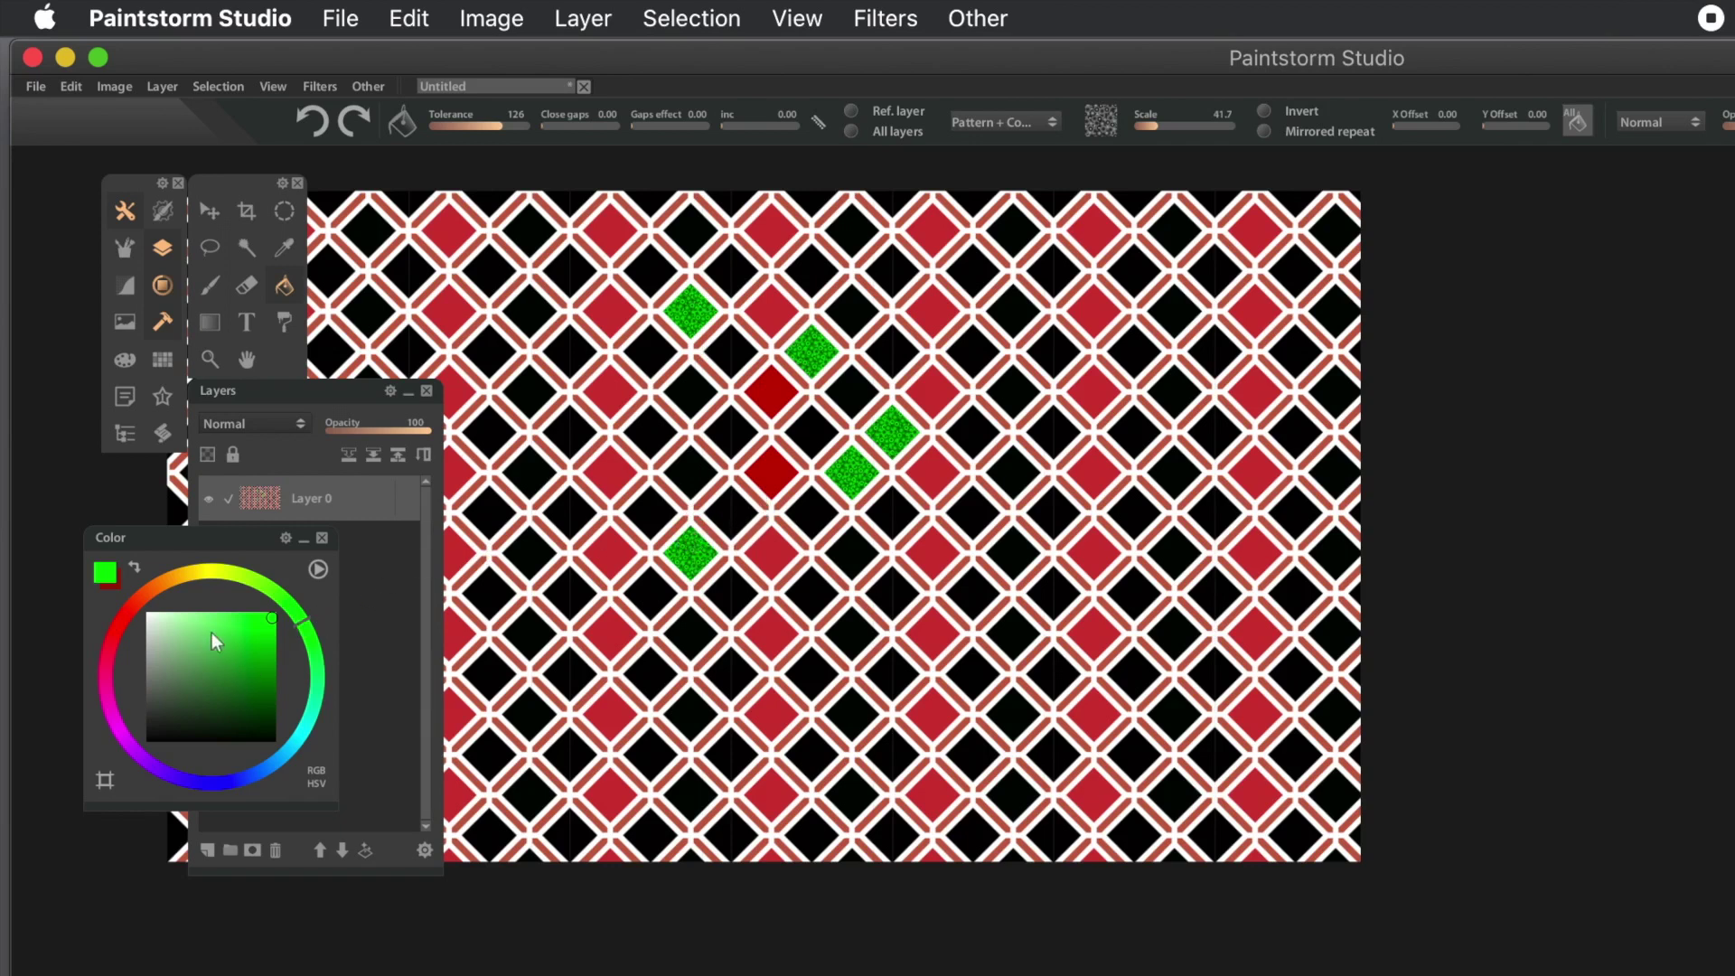
left_click(154, 593)
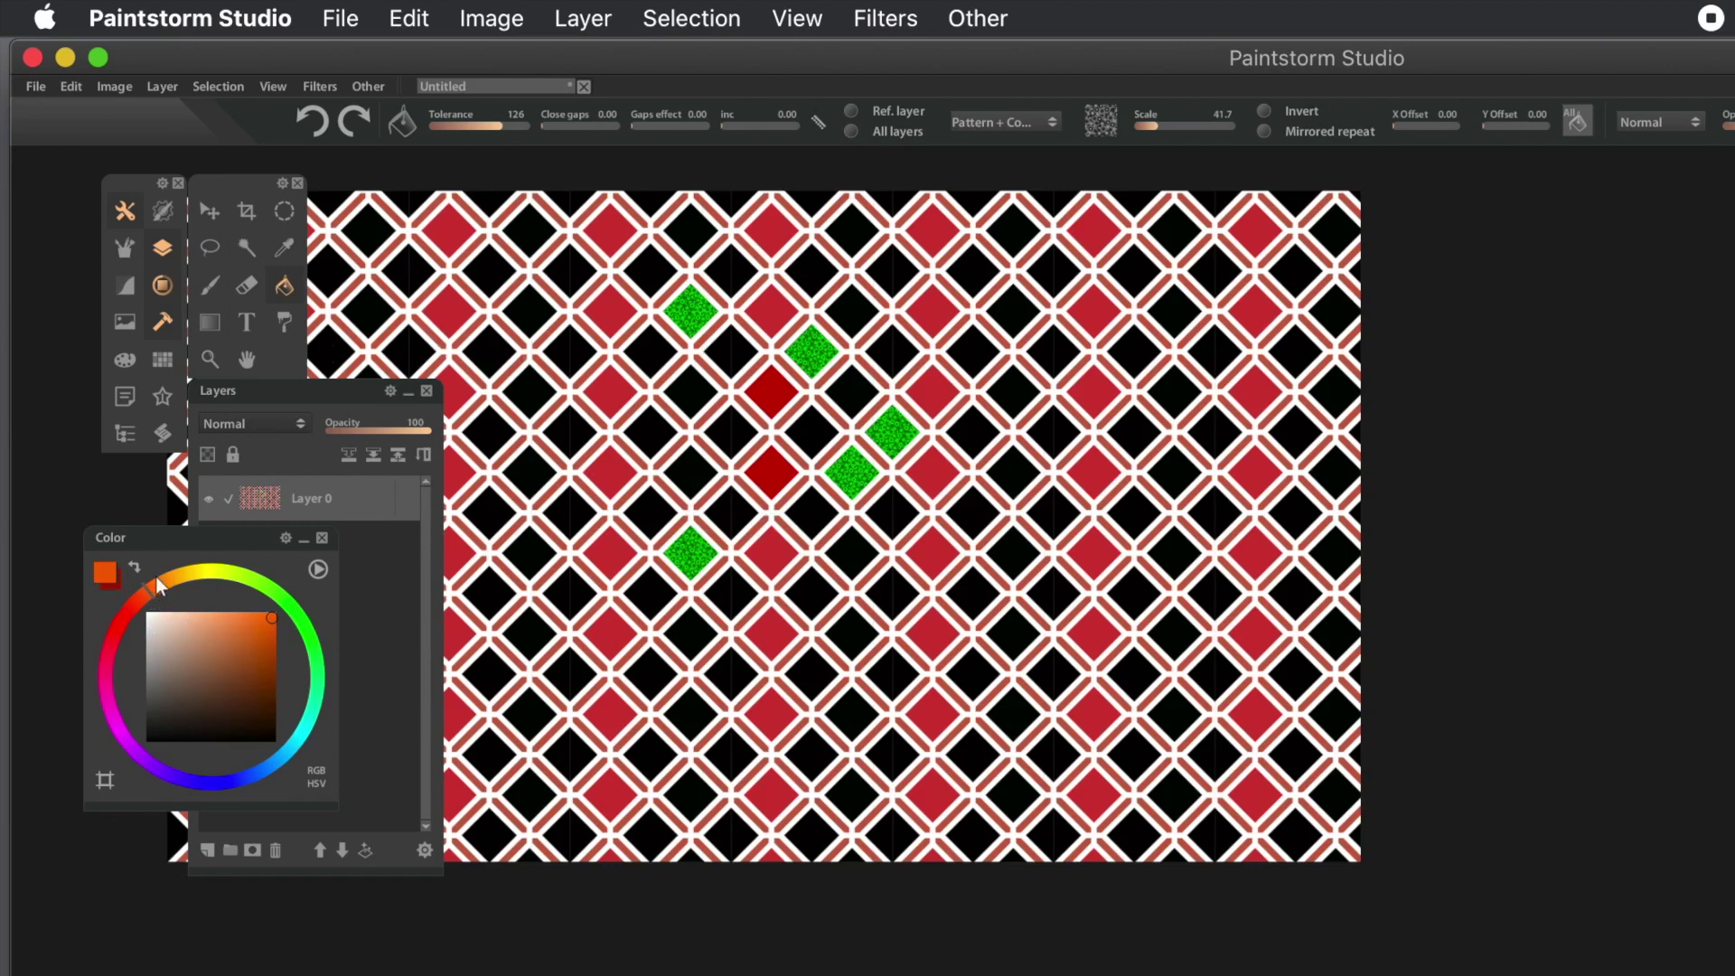
left_click(180, 775)
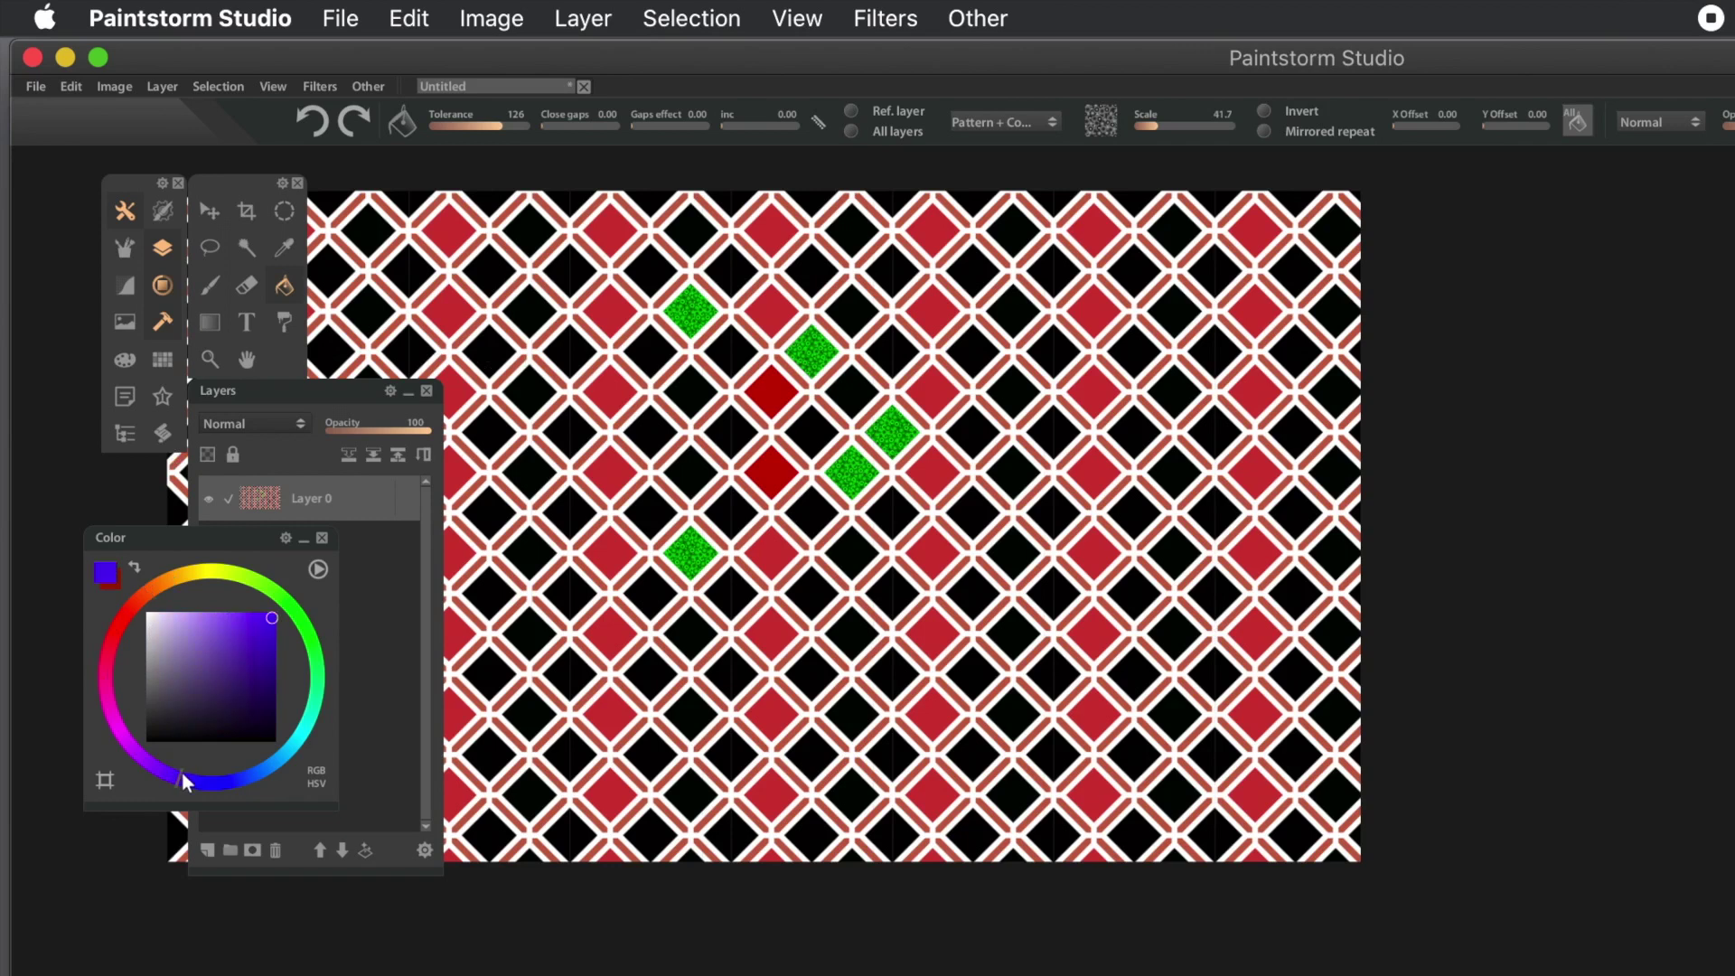
left_click(669, 419)
left_click(738, 422)
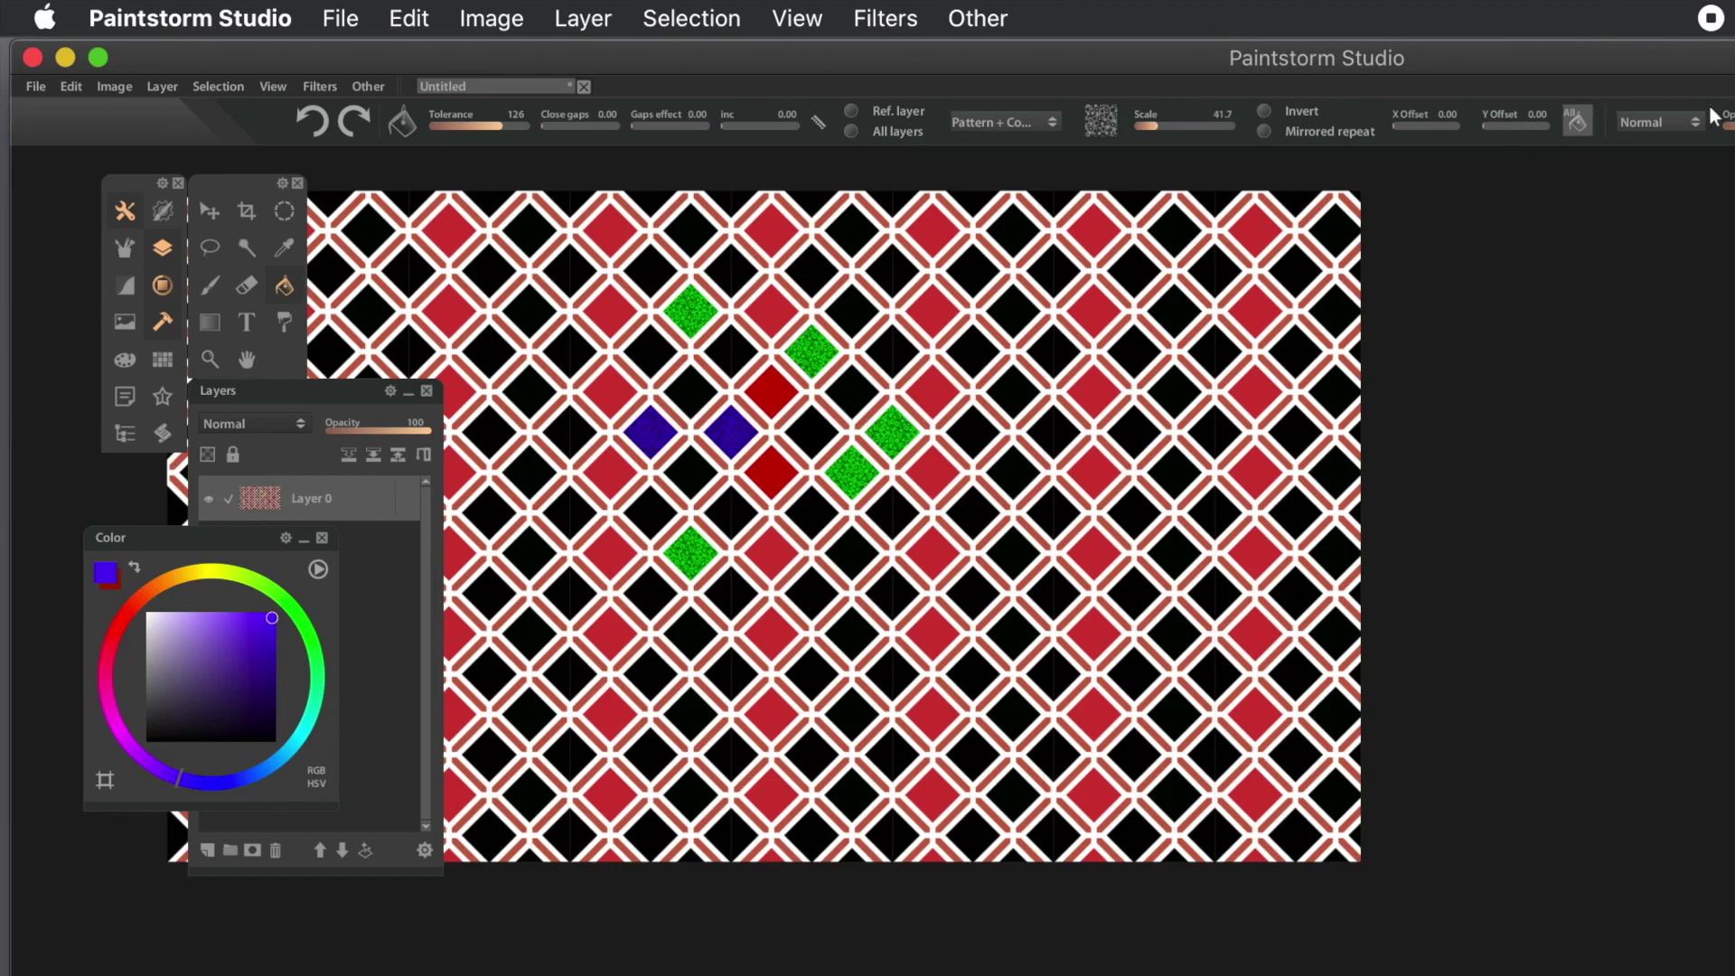
- Set the fill blend mode to Difference and test it on two black and two red diamonds
left_click(1666, 120)
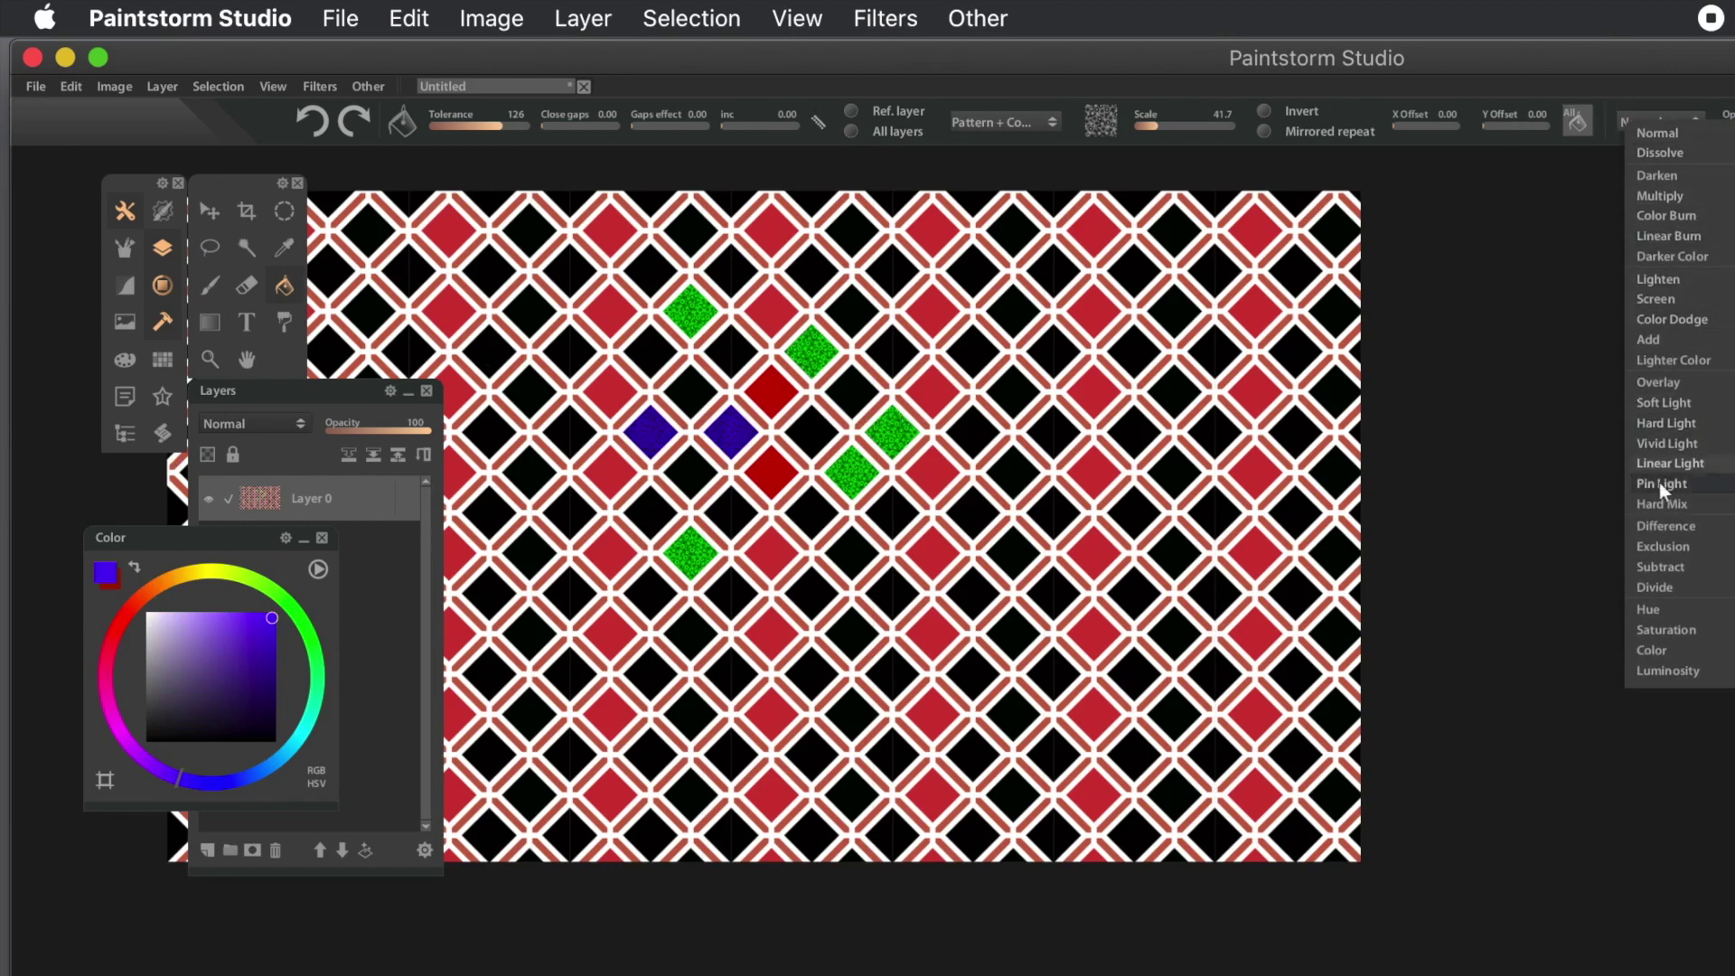
left_click(1667, 521)
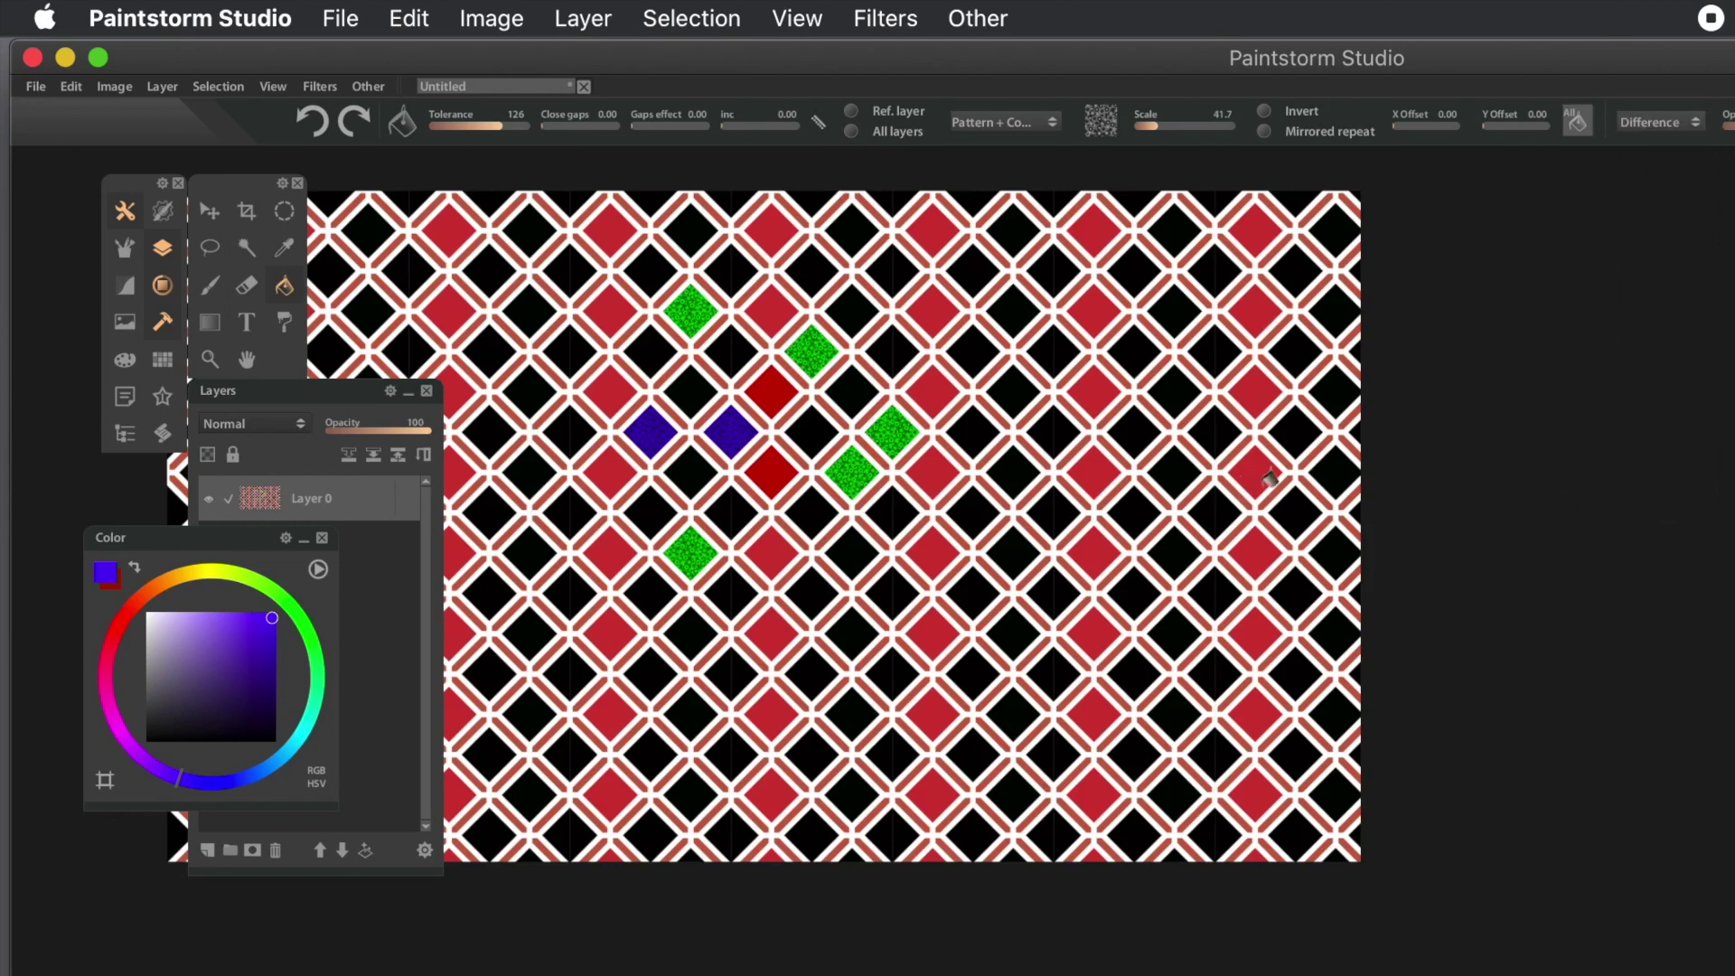
left_click(1222, 507)
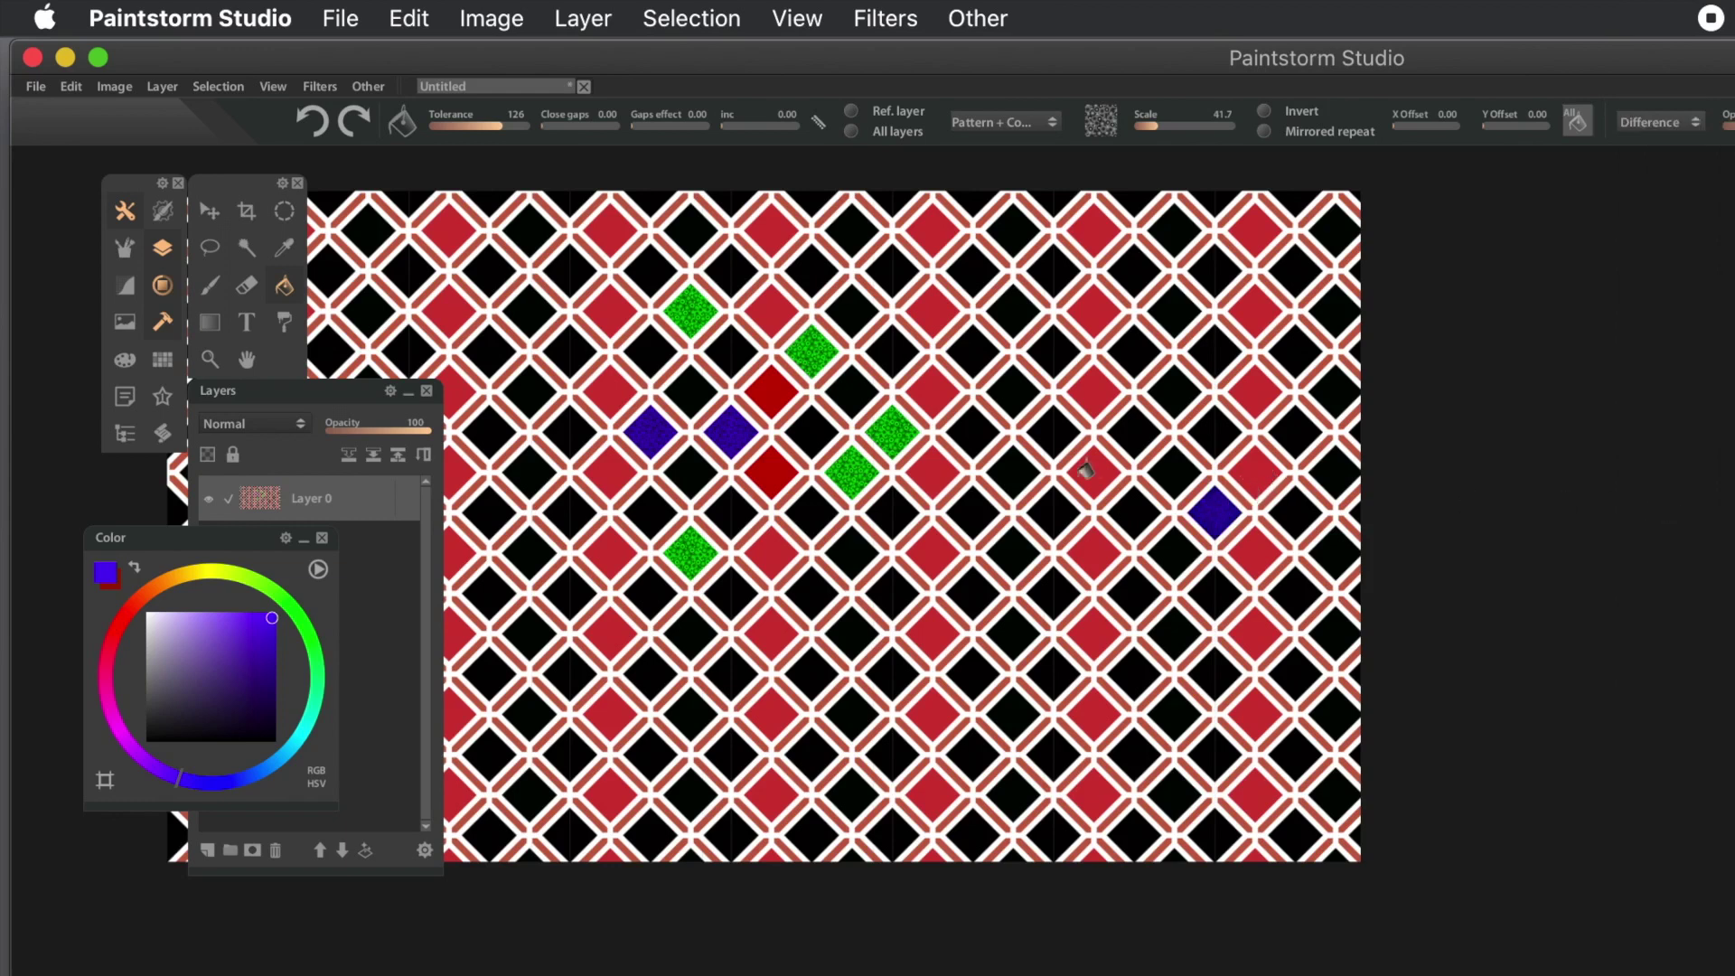
left_click(1139, 434)
left_click(1100, 459)
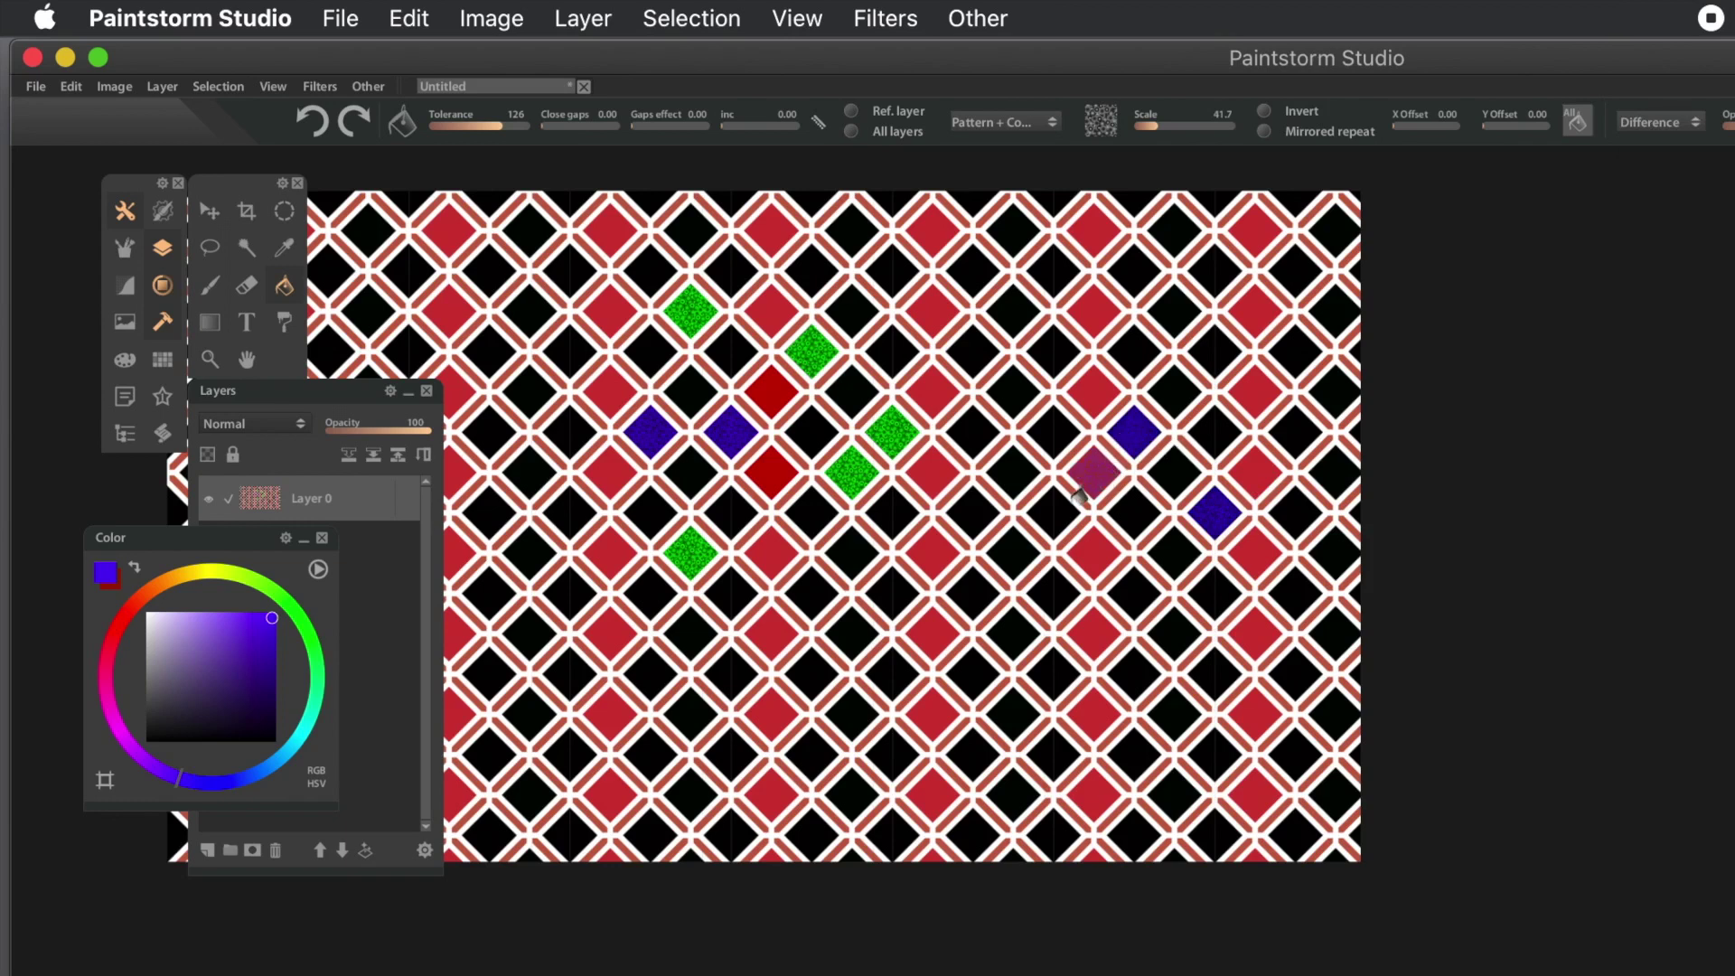
left_click(947, 474)
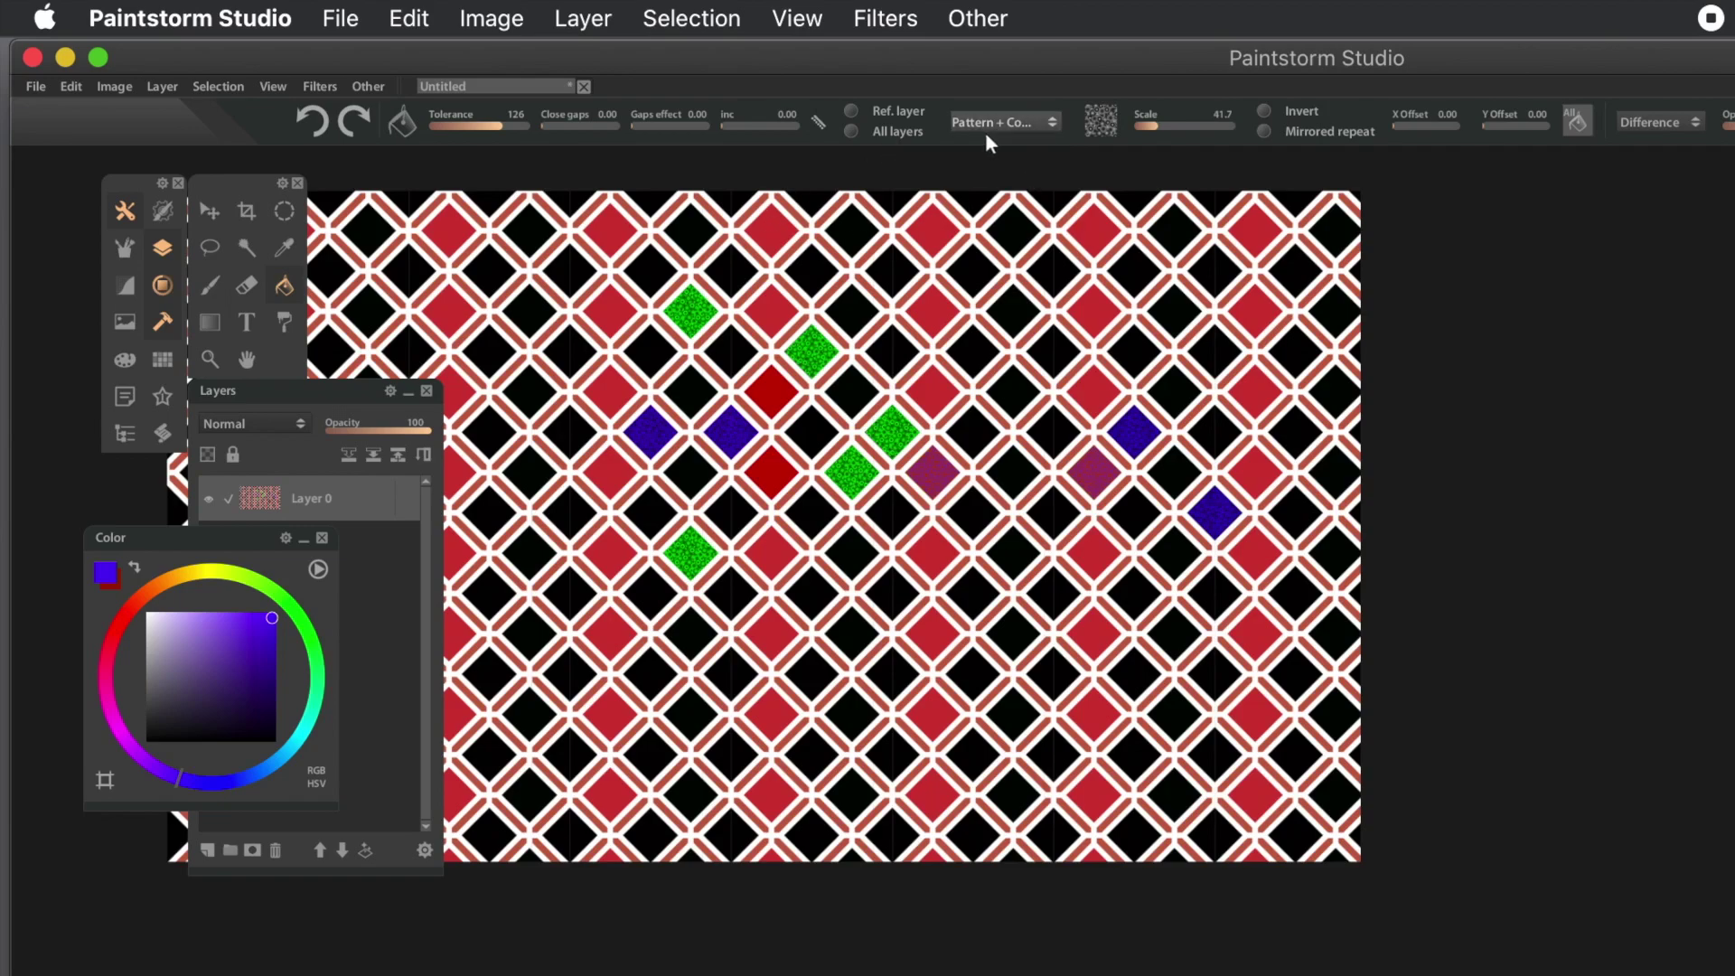
- Set the pattern scale to 332 and fill a red diamond in the upper part of the canvas
left_click_drag(1174, 120, 1179, 123)
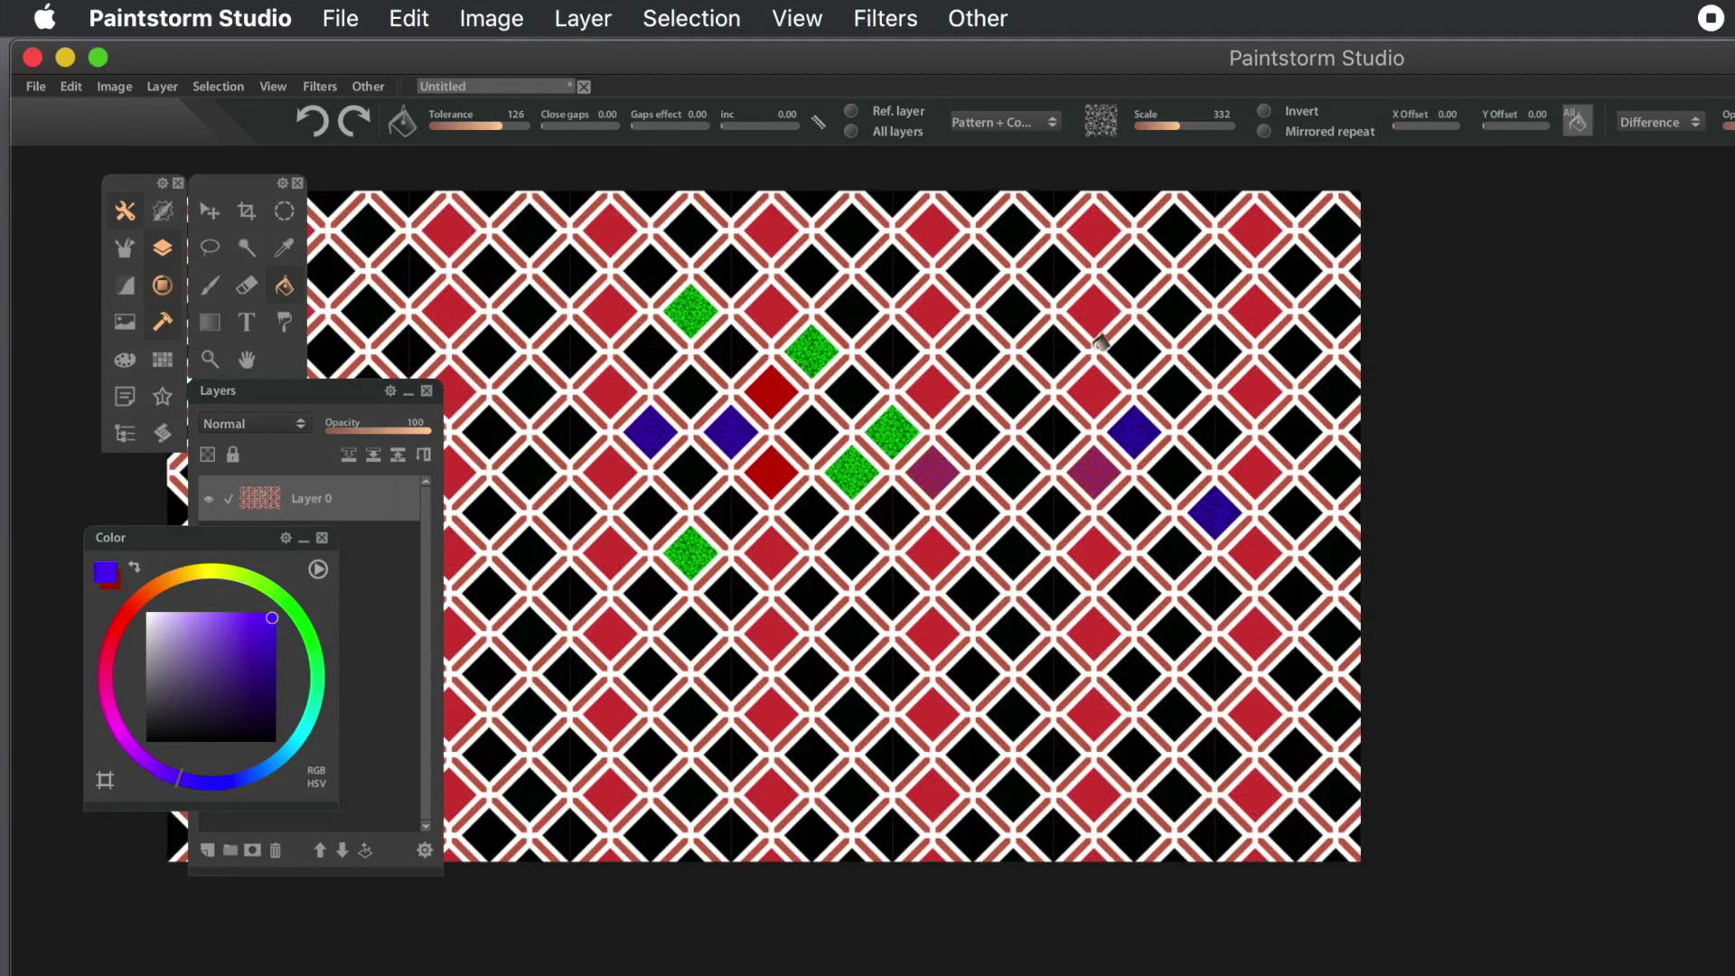
left_click(1101, 316)
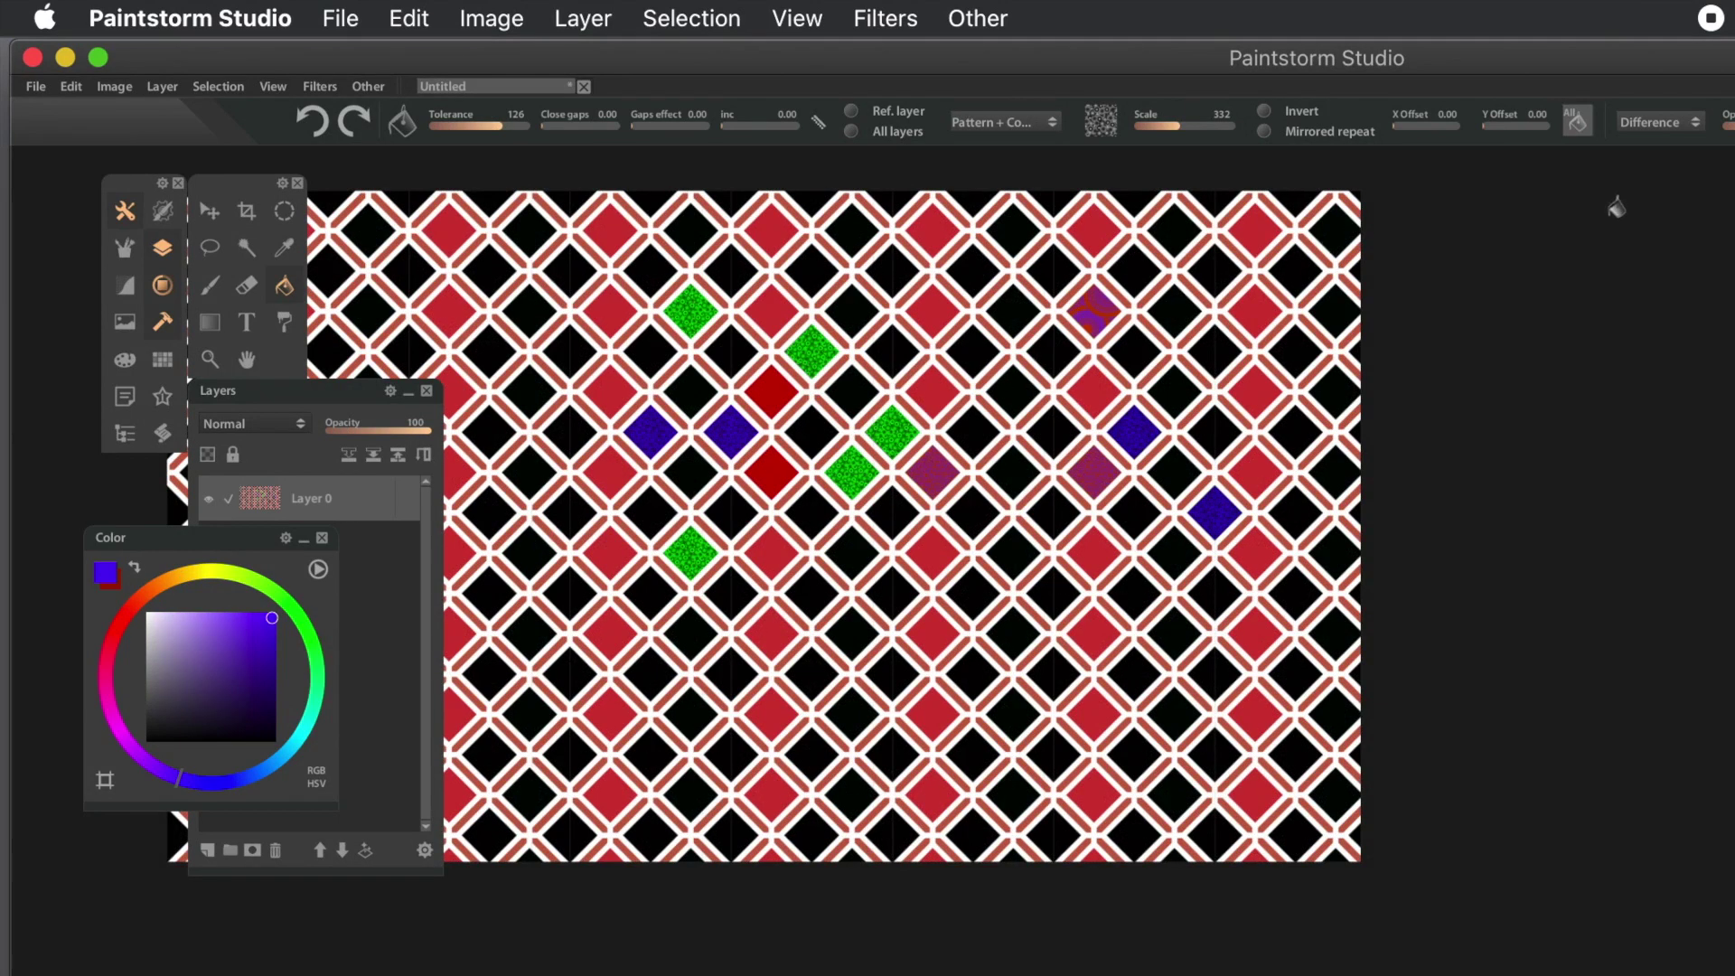
- Set the fill blend mode back to Normal and the fill type to Pattern + Color
left_click(1674, 127)
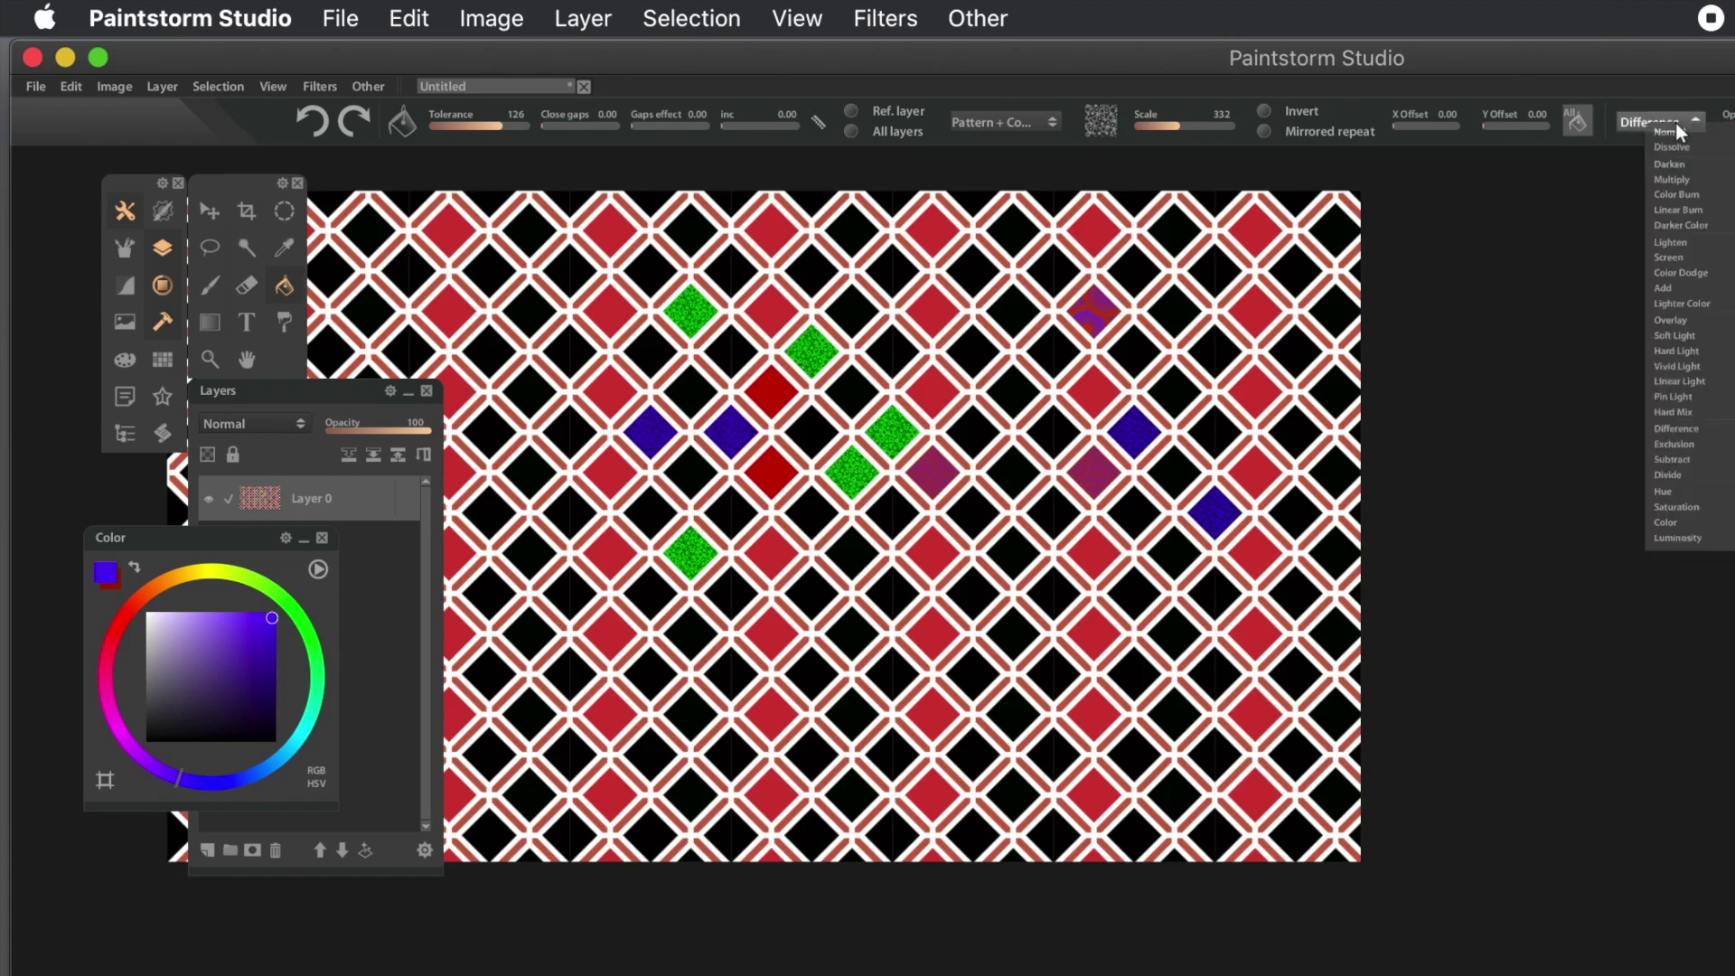
left_click(1684, 134)
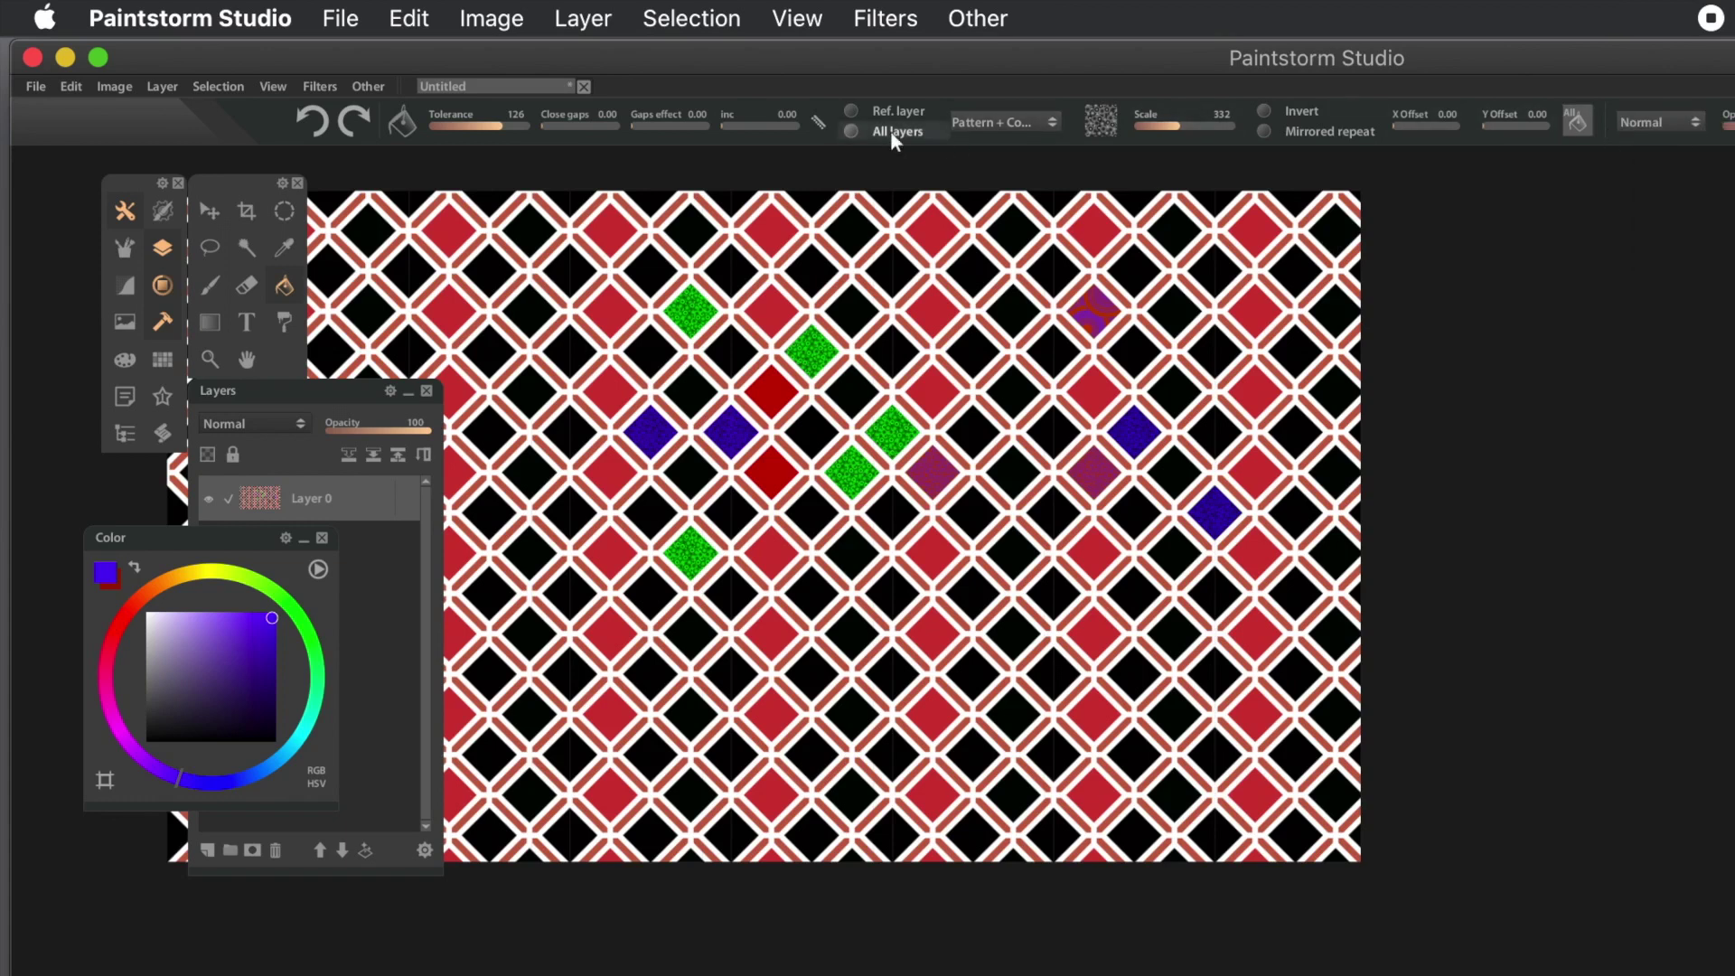
left_click(1012, 117)
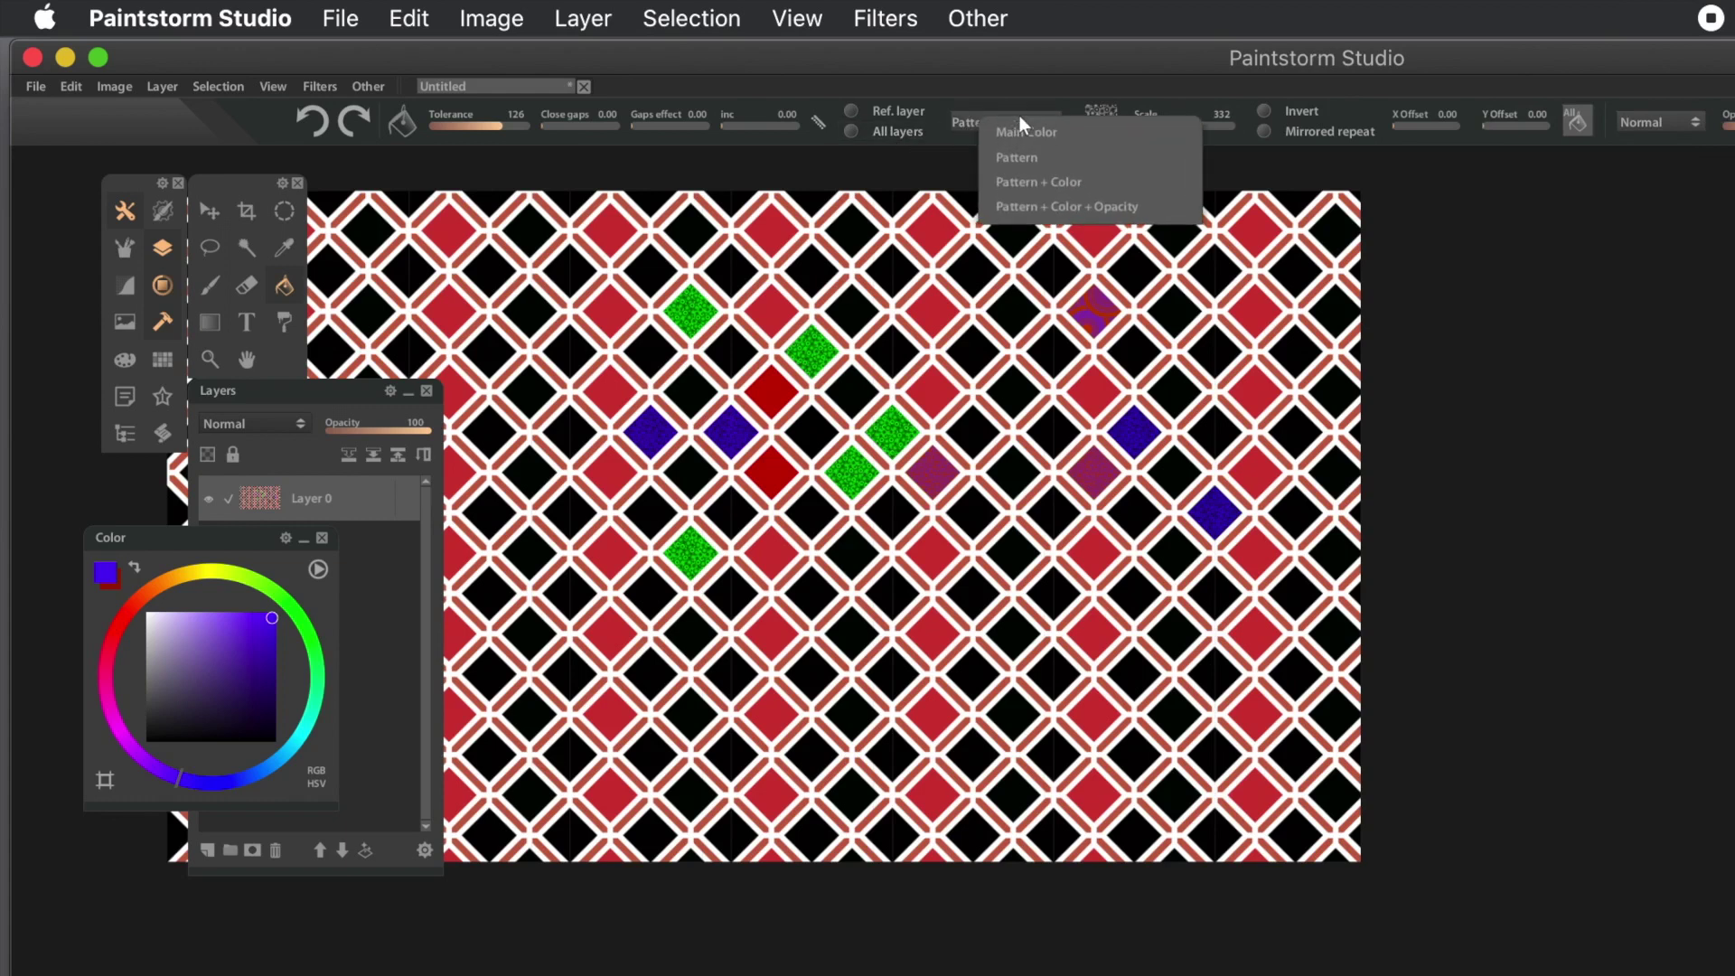
left_click(1026, 181)
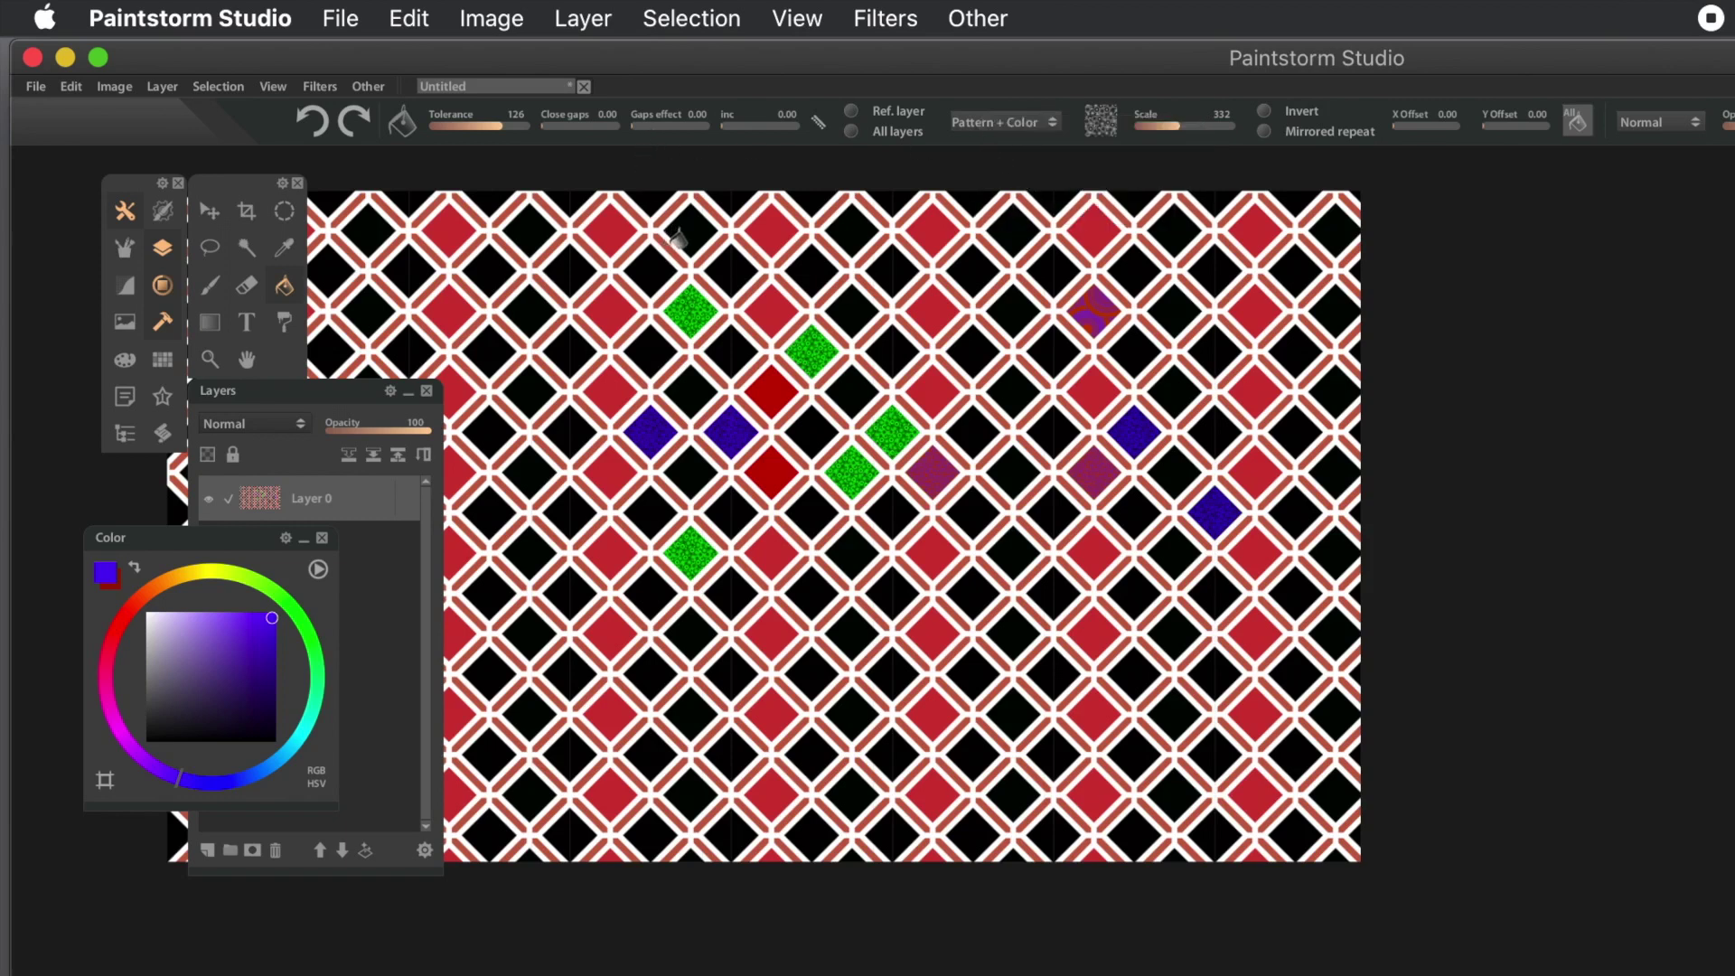
- Undo all the diamond test fills and the full-canvas pattern fill, back to a blank white canvas
key("super+z")
key("super+z")
key("super+z")
key("super+z")
key("super+z")
key("super+z")
key("super+z")
key("super+z")
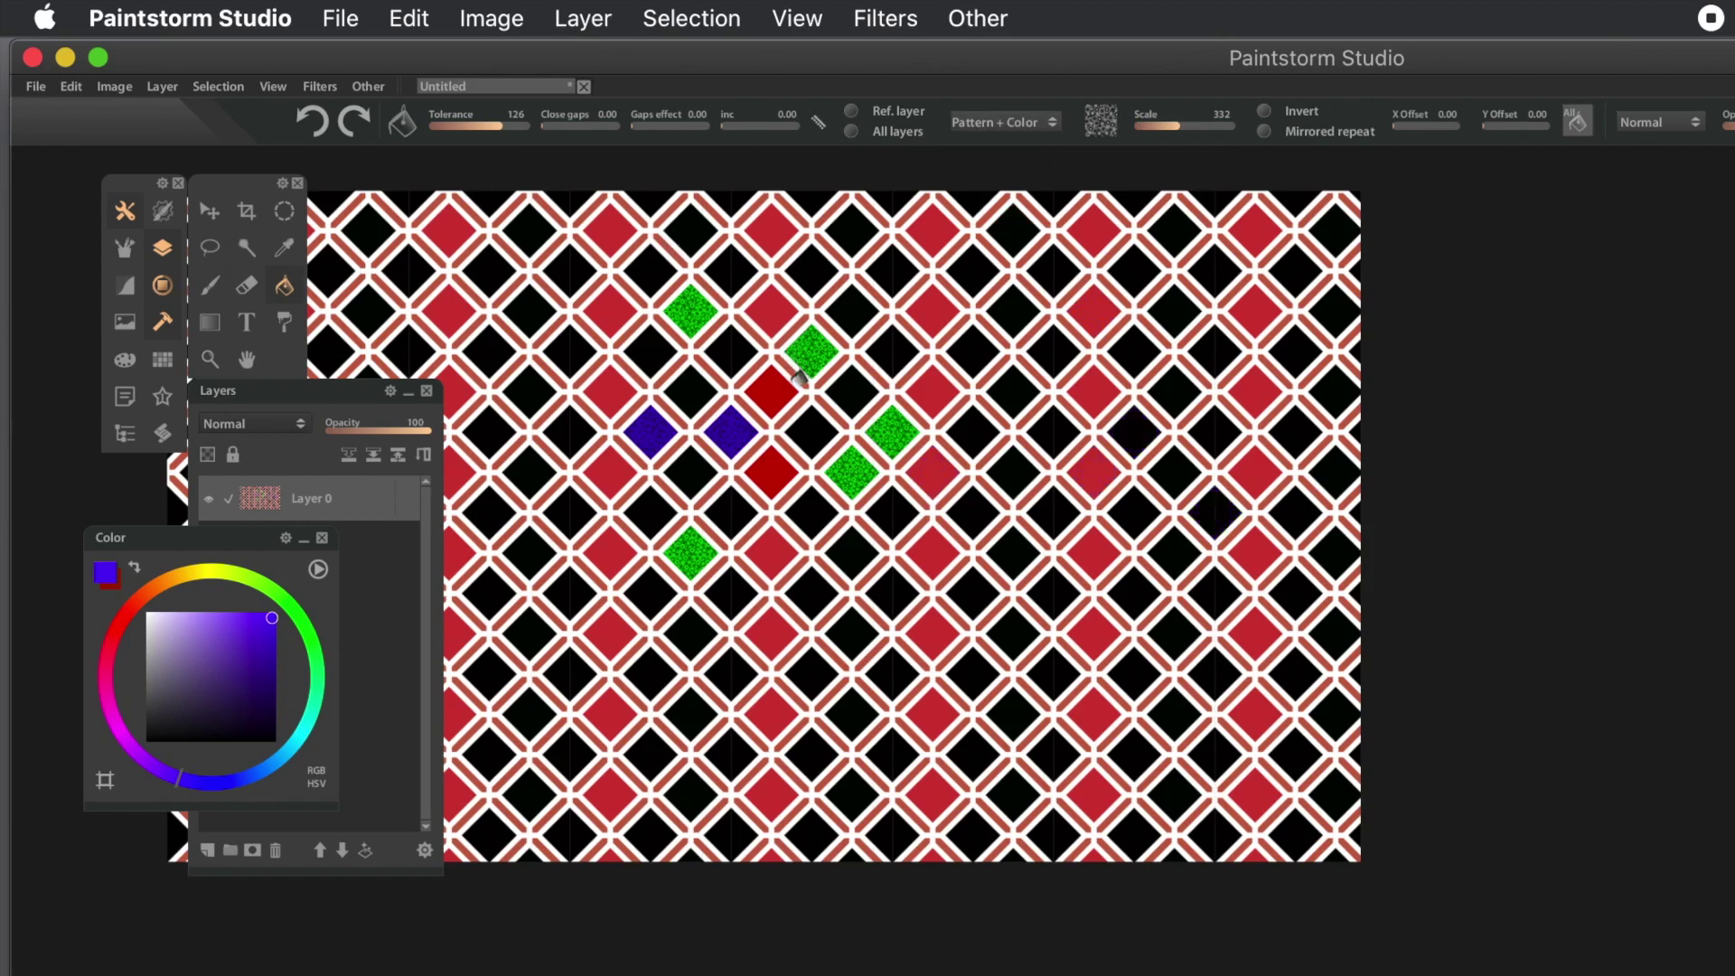
key("super+z")
key("super+z")
key("super+z")
key("super+z")
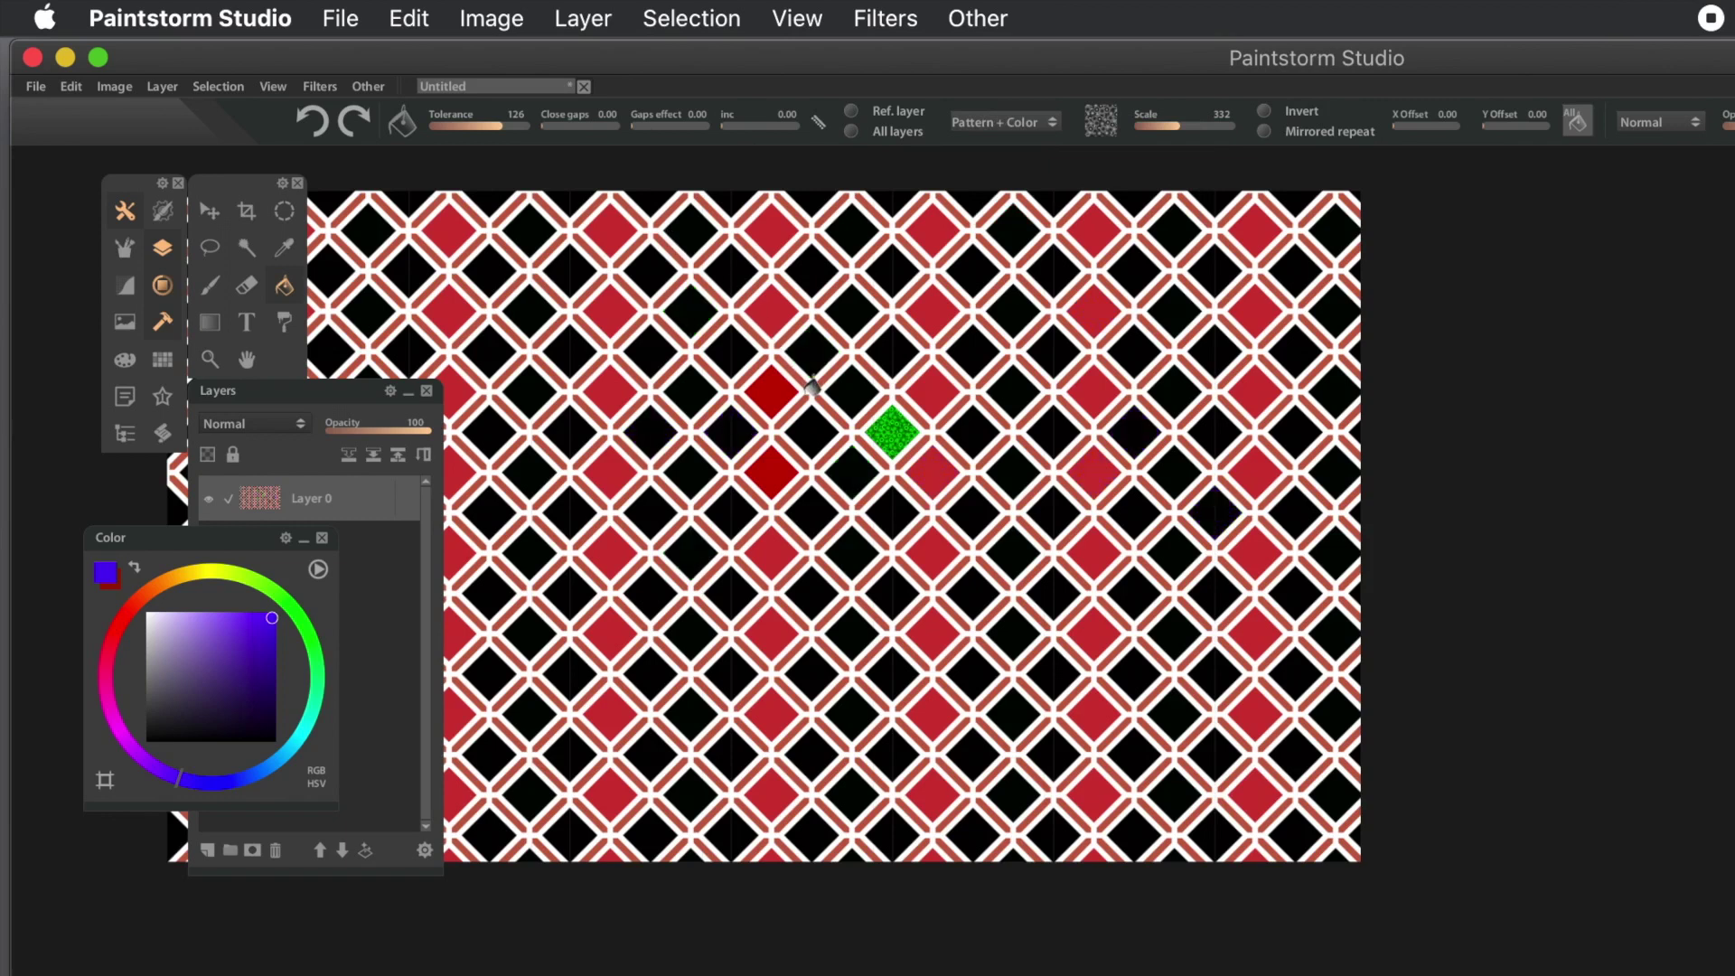
key("super+z")
key("super+z")
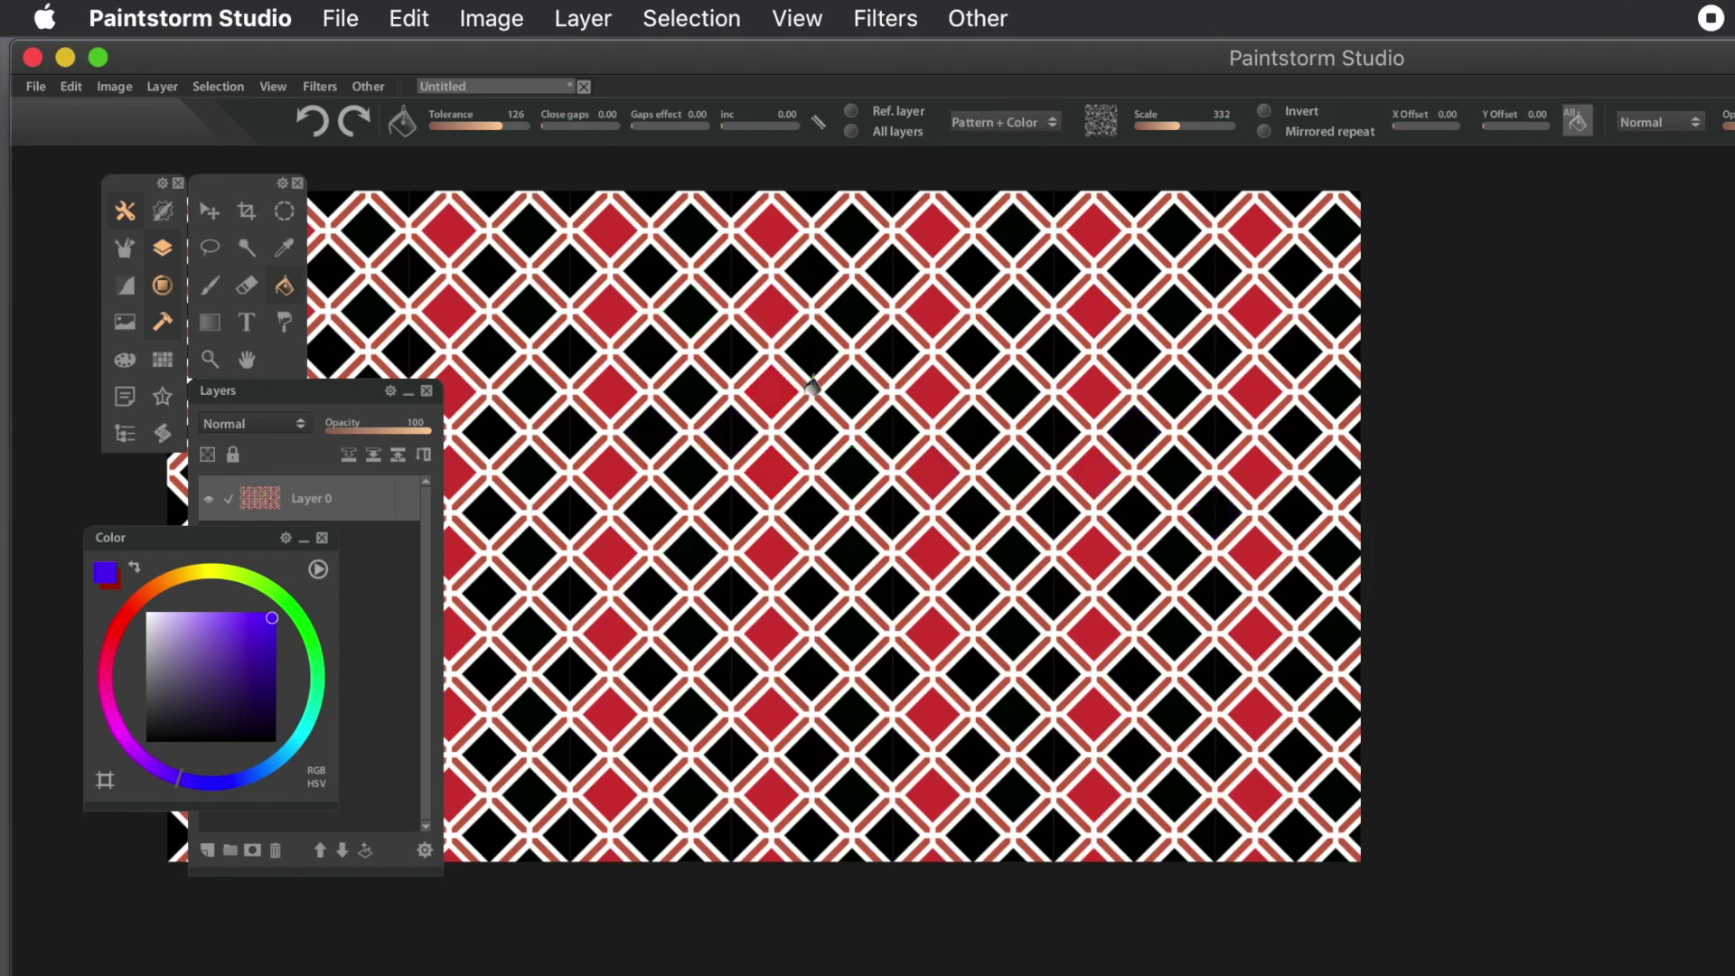
key("super+z")
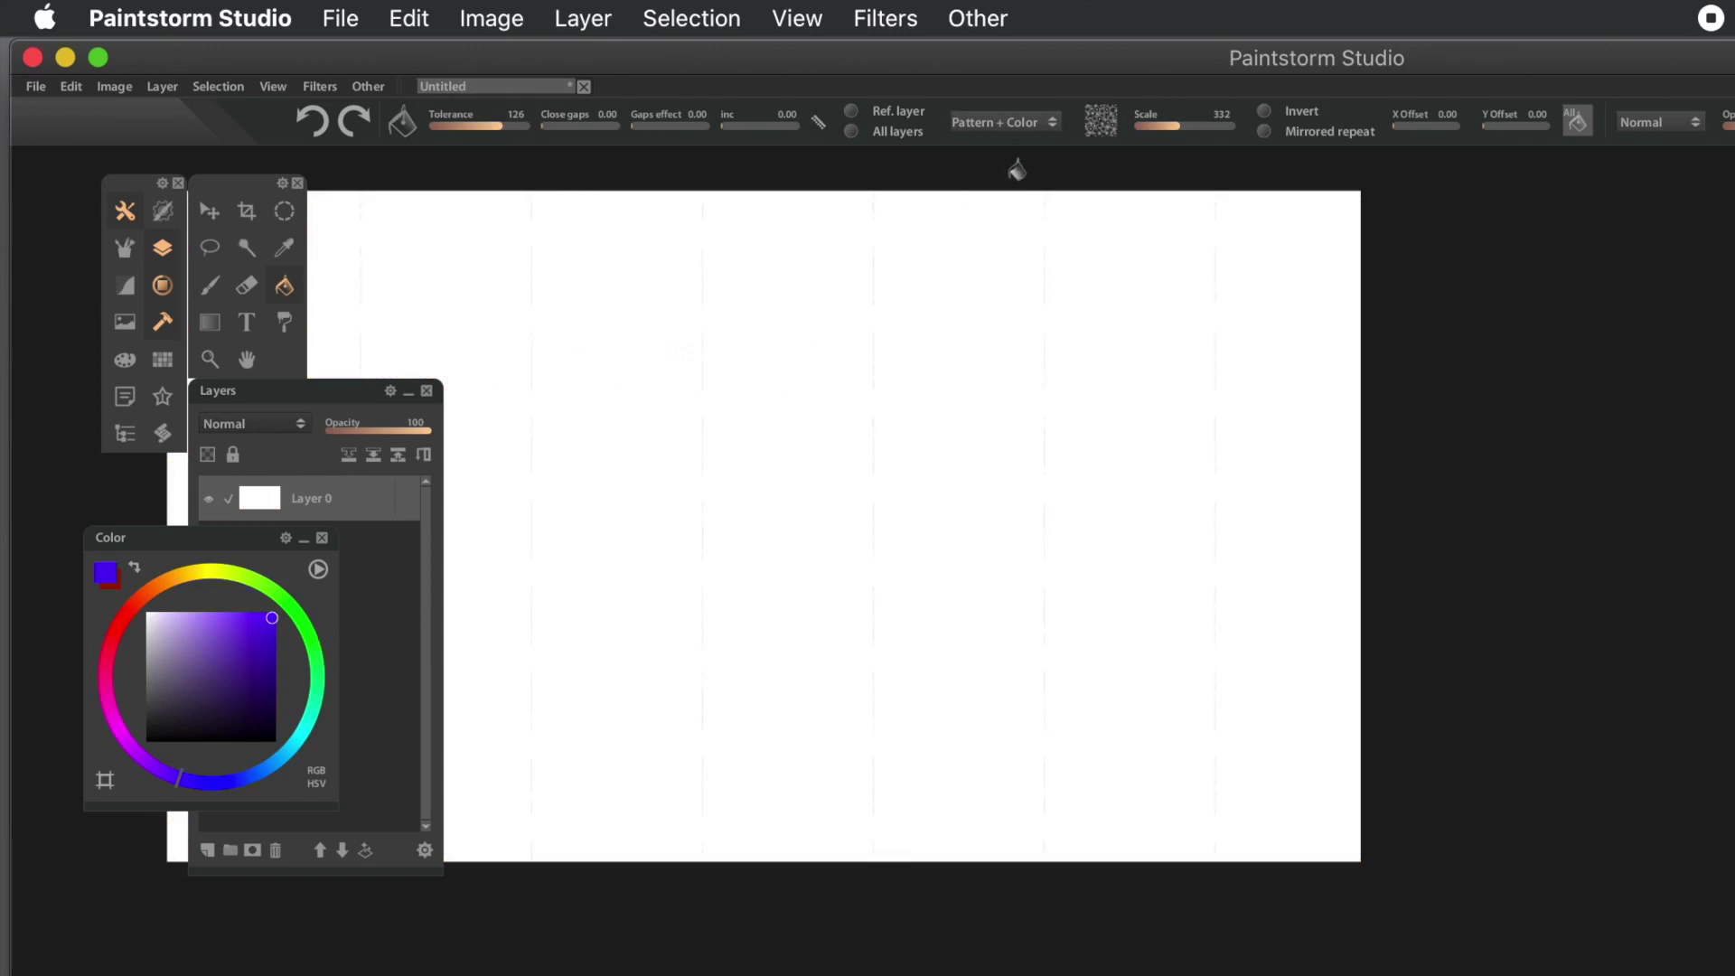
- Fill the blank canvas with the blue-violet Targets pattern and add a new layer above it
left_click(904, 357)
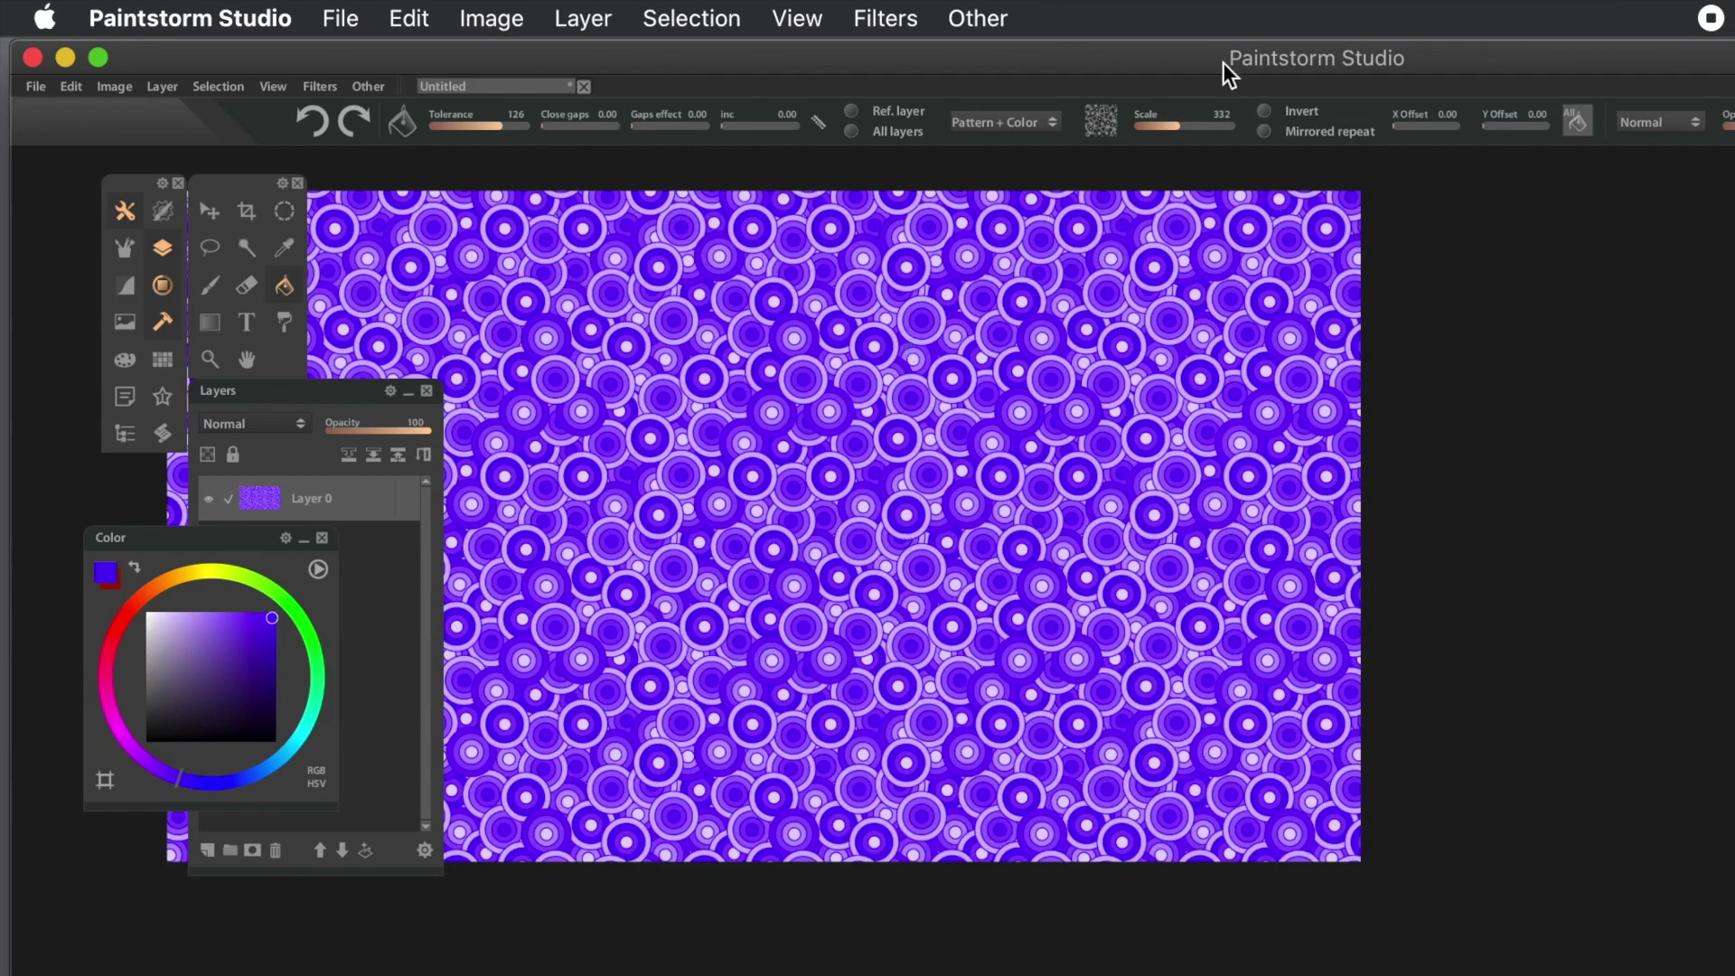
left_click(584, 21)
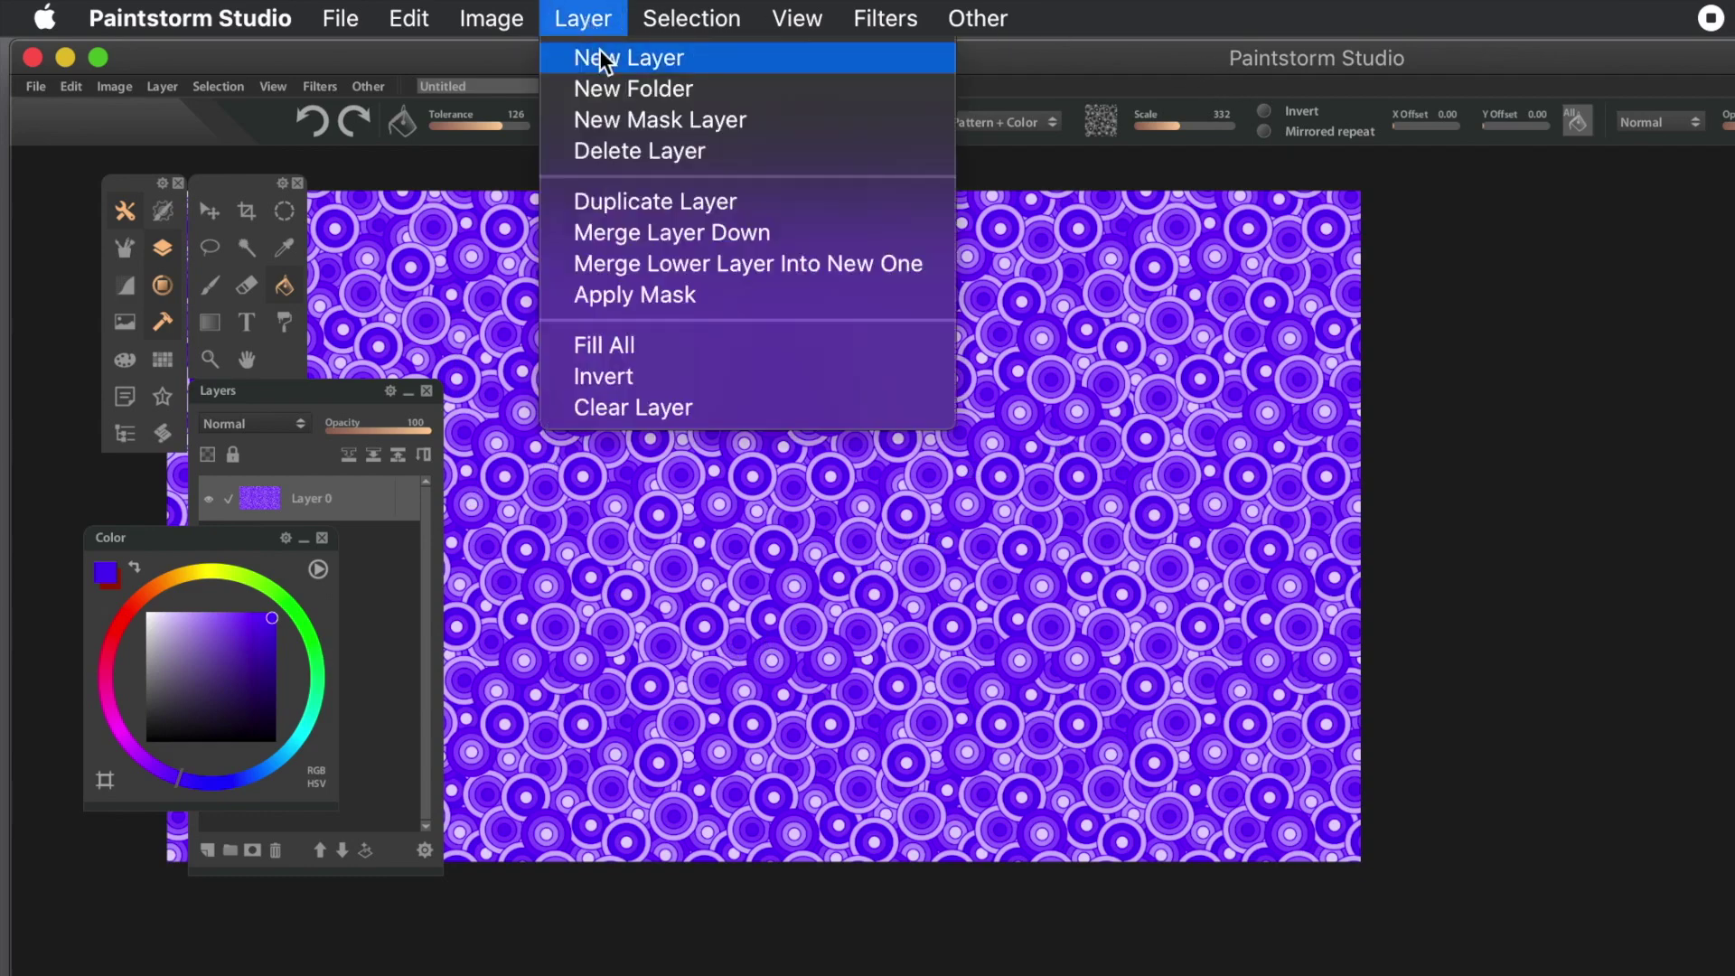
left_click(603, 55)
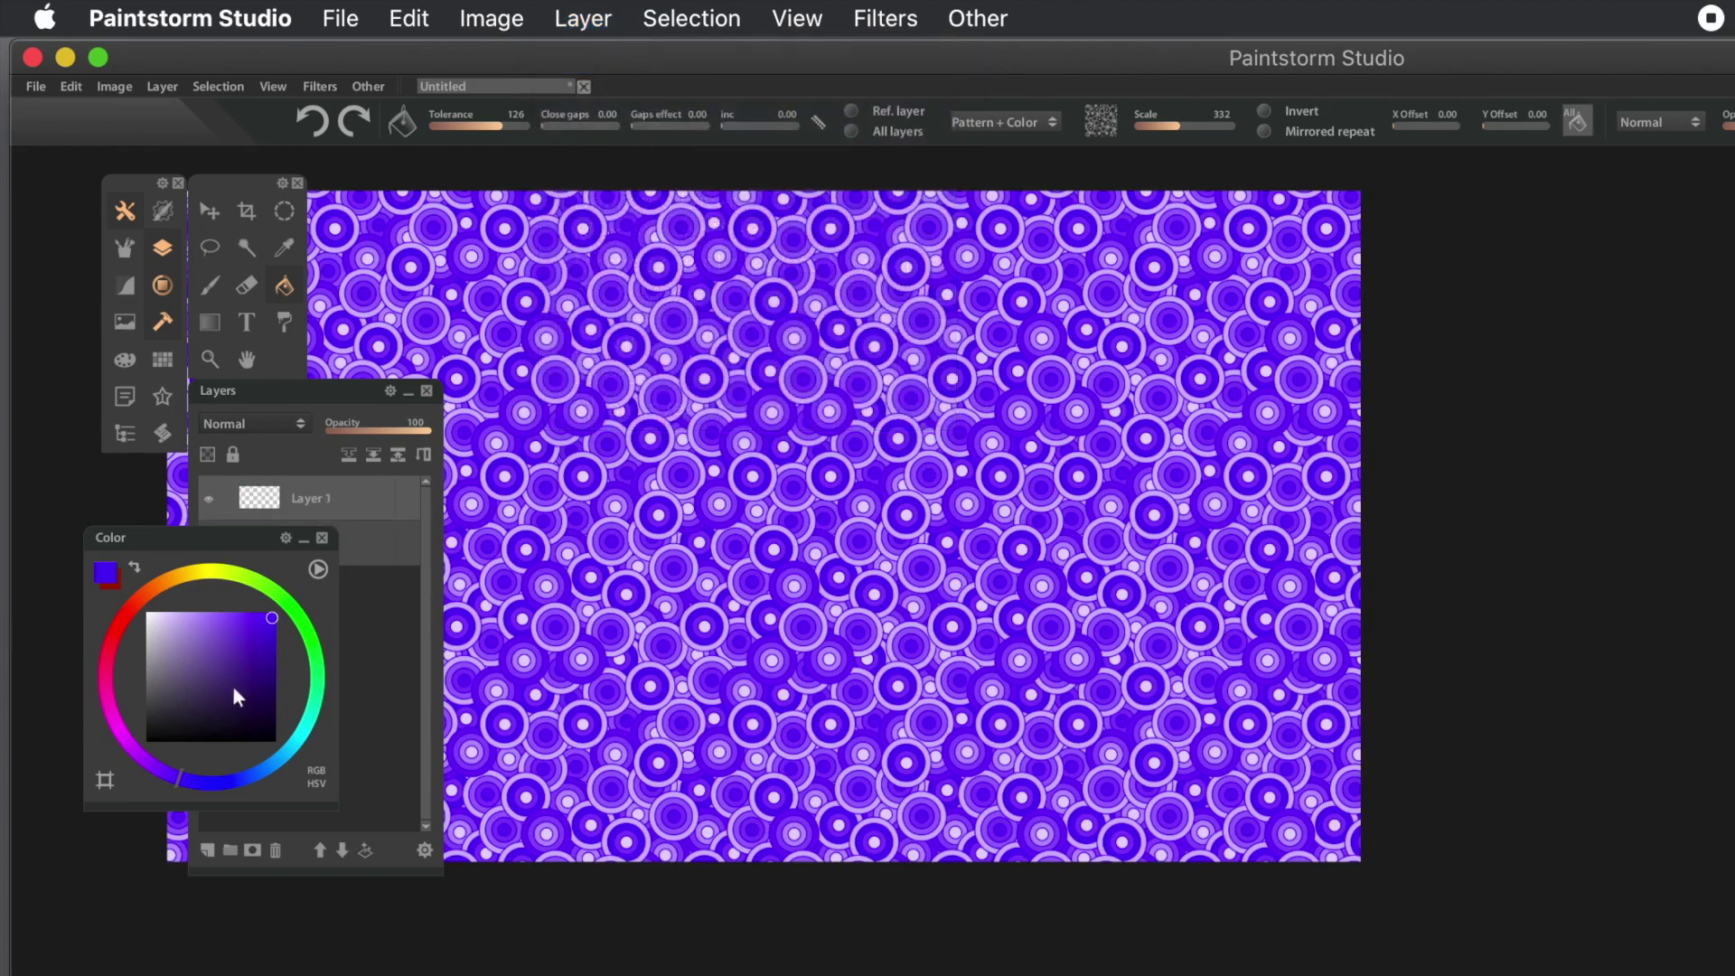
- Switch the fill color to red, set the pattern scale to 722 and fill Layer 1 with the Pattern + Color fill
left_click(134, 606)
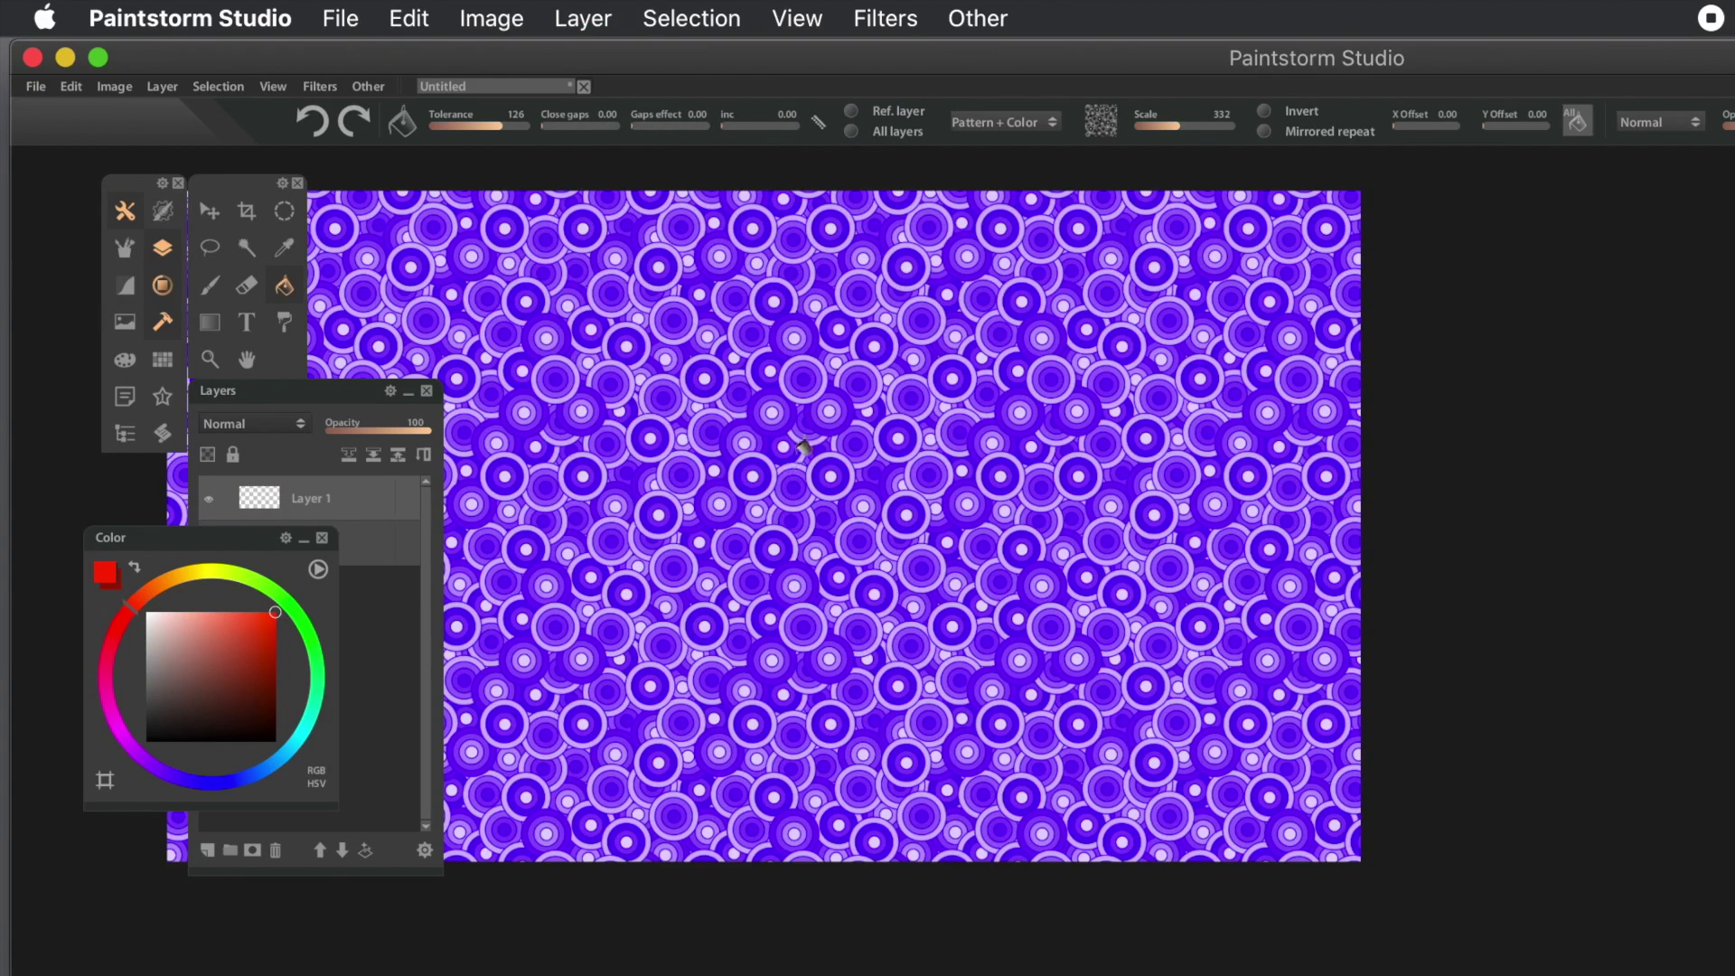
left_click(891, 350)
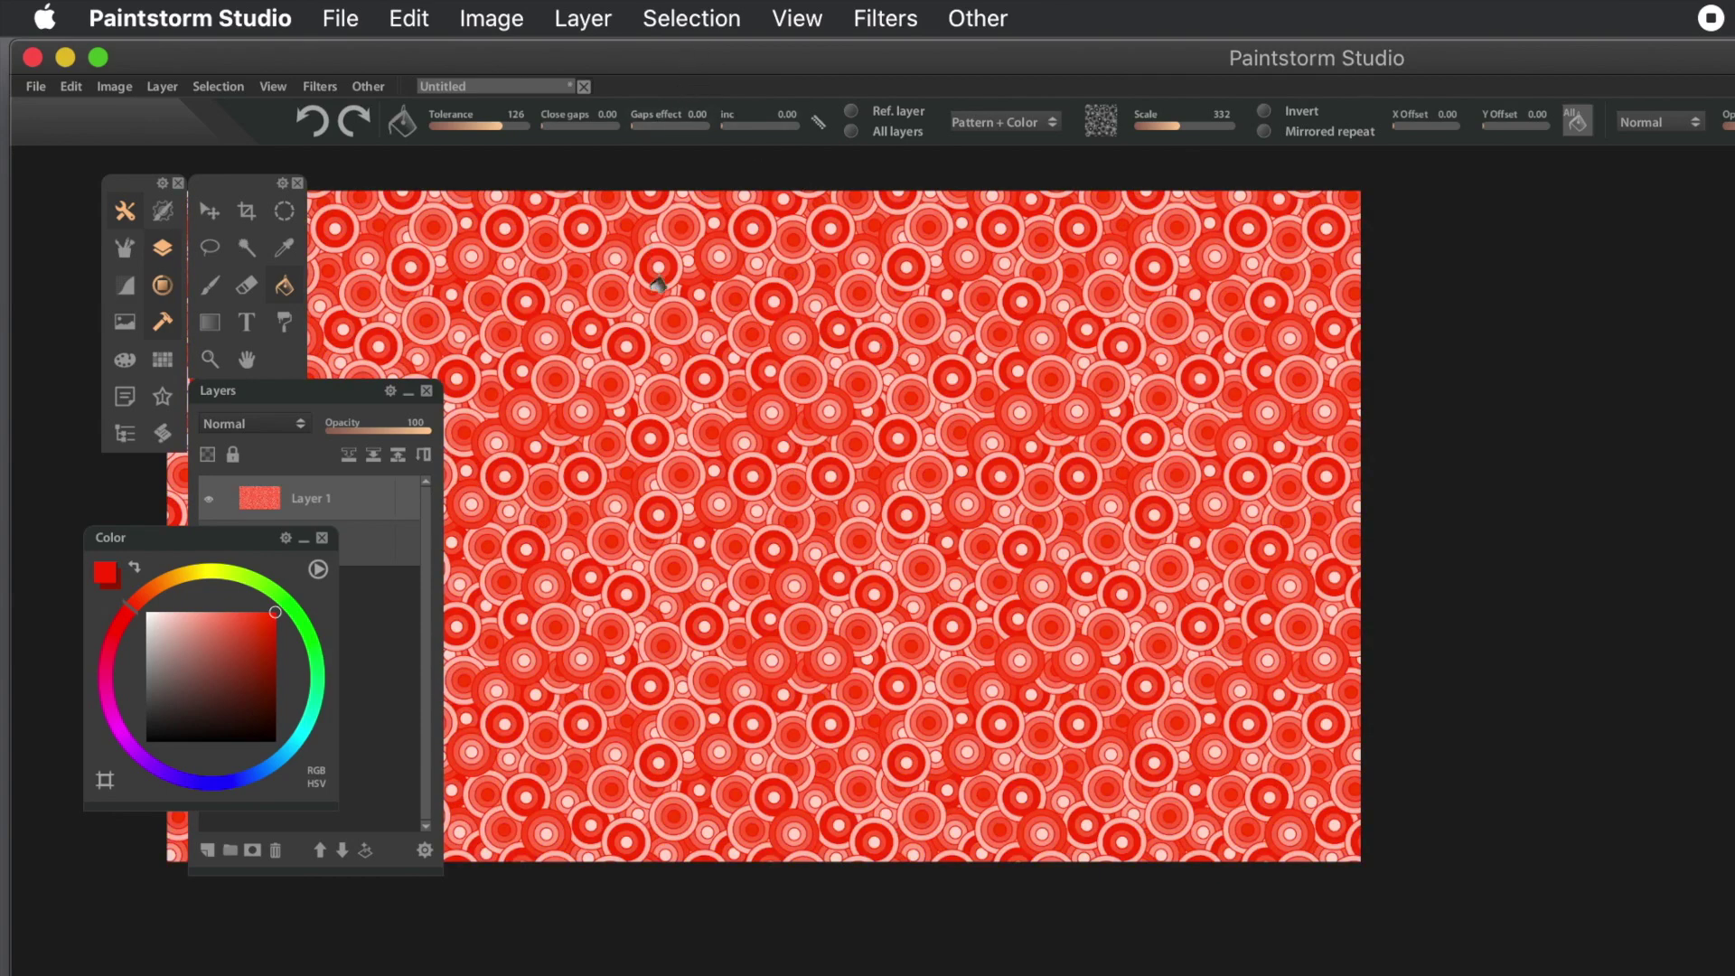
key("ctrl+z")
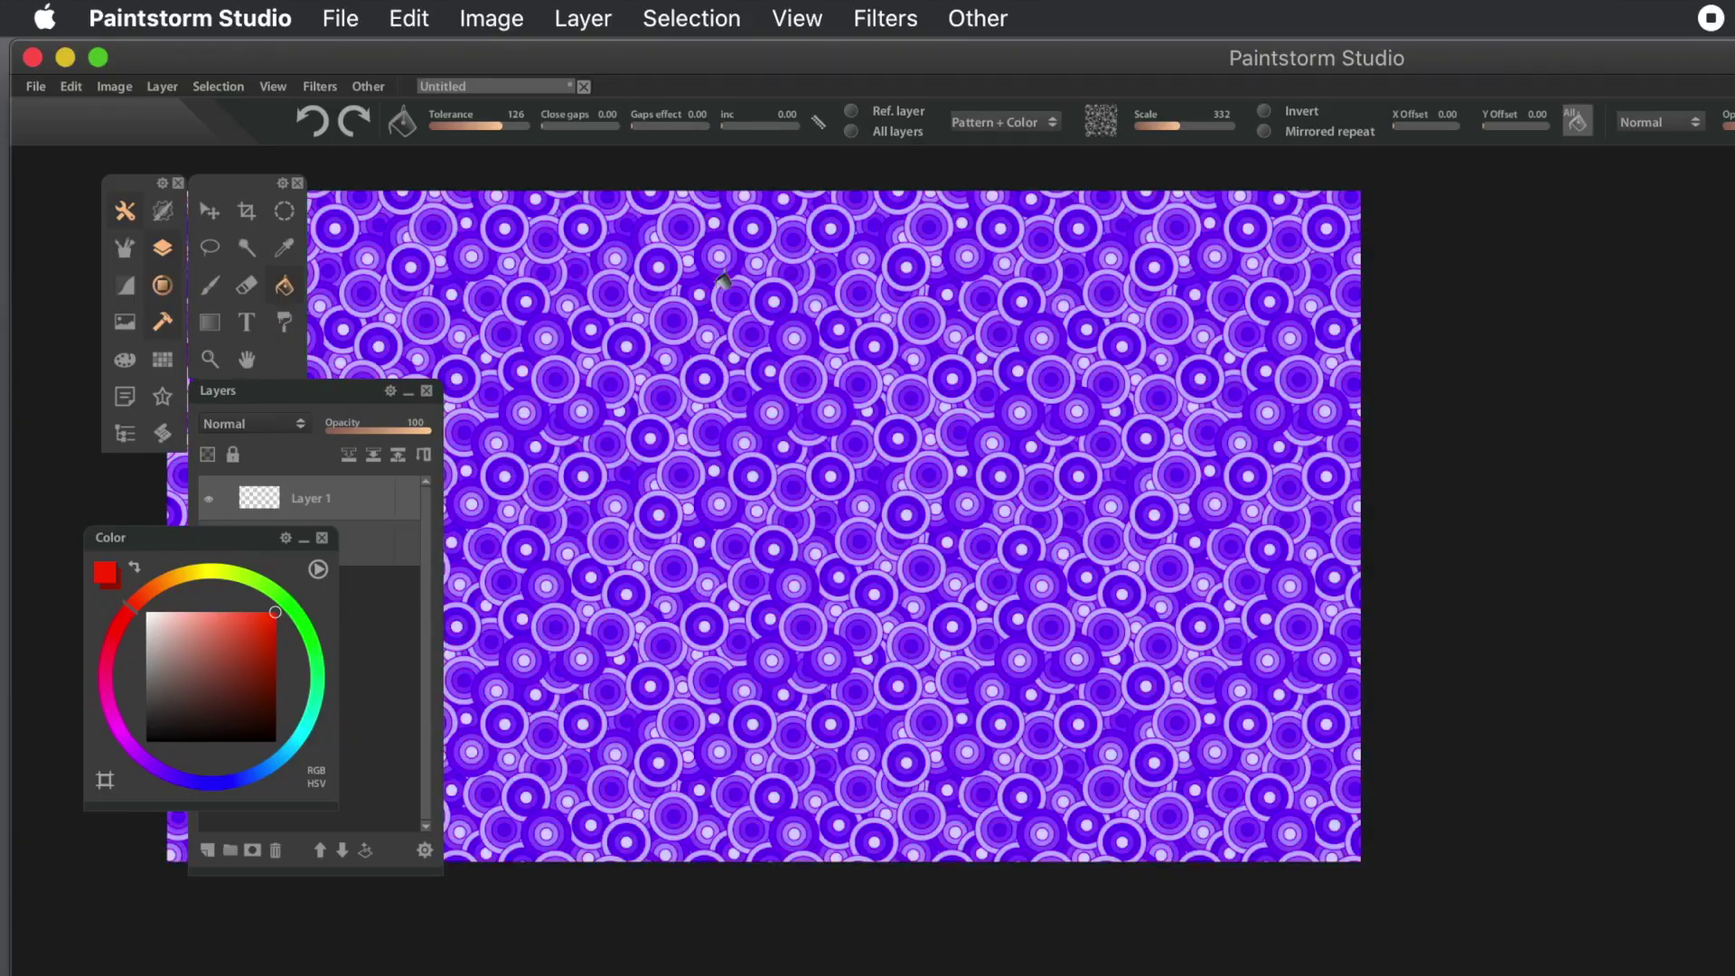
left_click_drag(1173, 127, 1193, 127)
left_click(1003, 342)
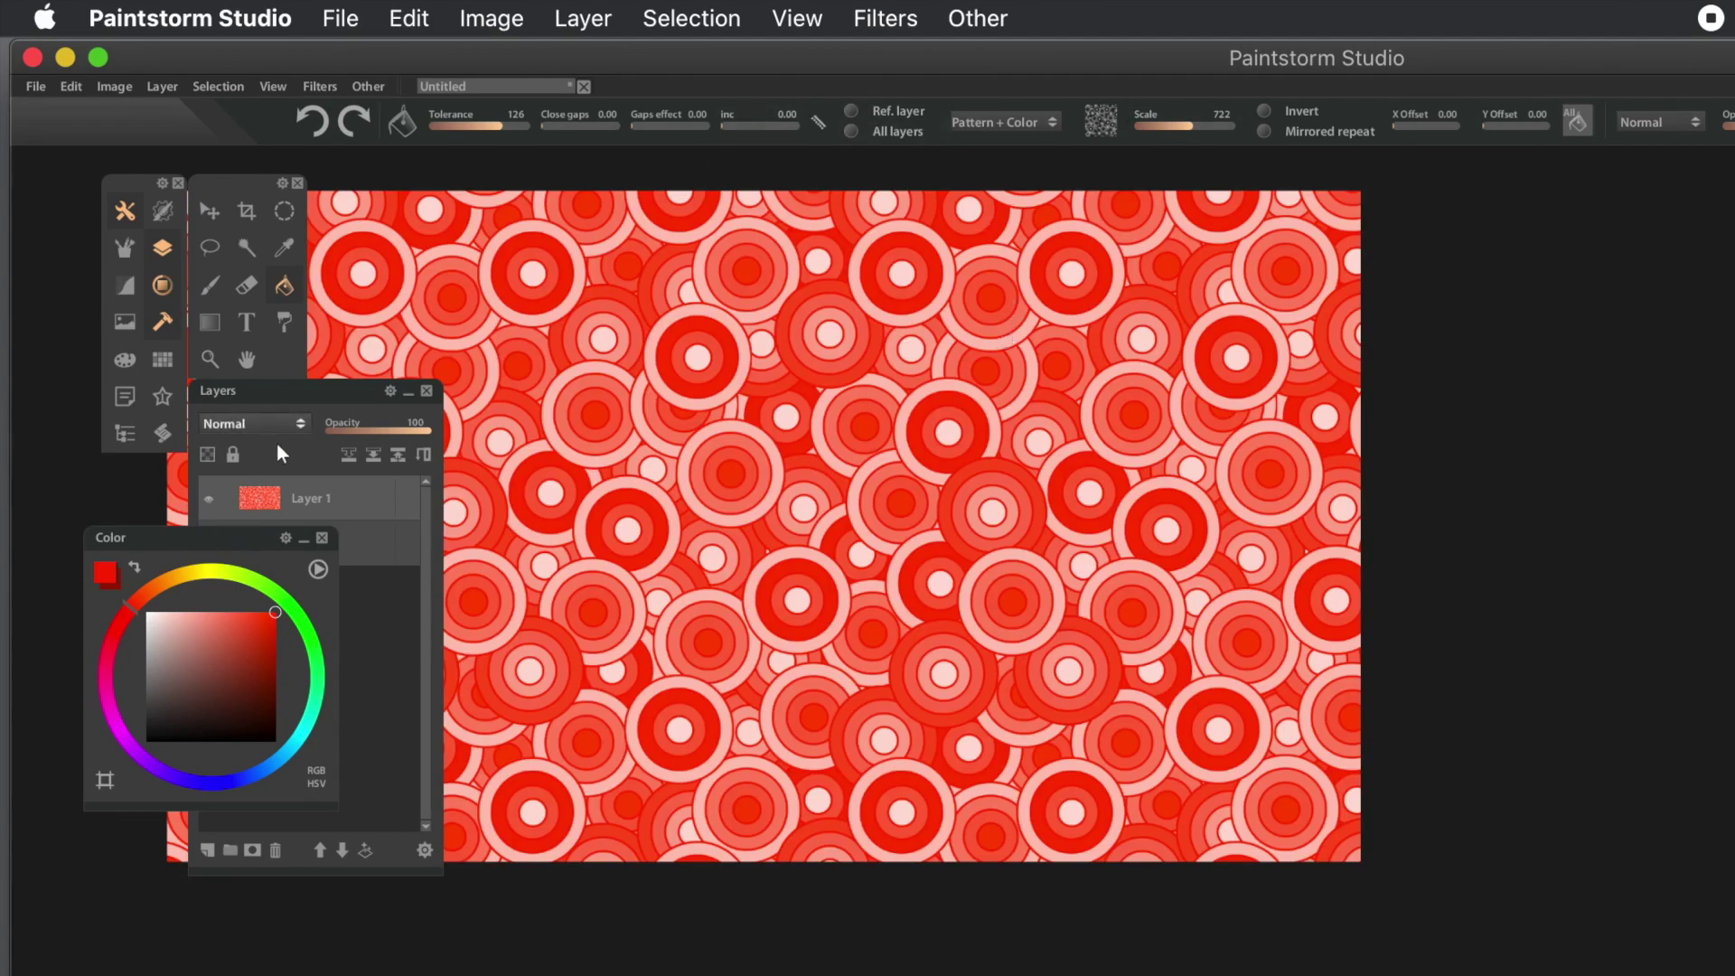
- Try the Darker Color blend mode on Layer 1, and set it to Lighter Color
left_click_drag(257, 538, 243, 676)
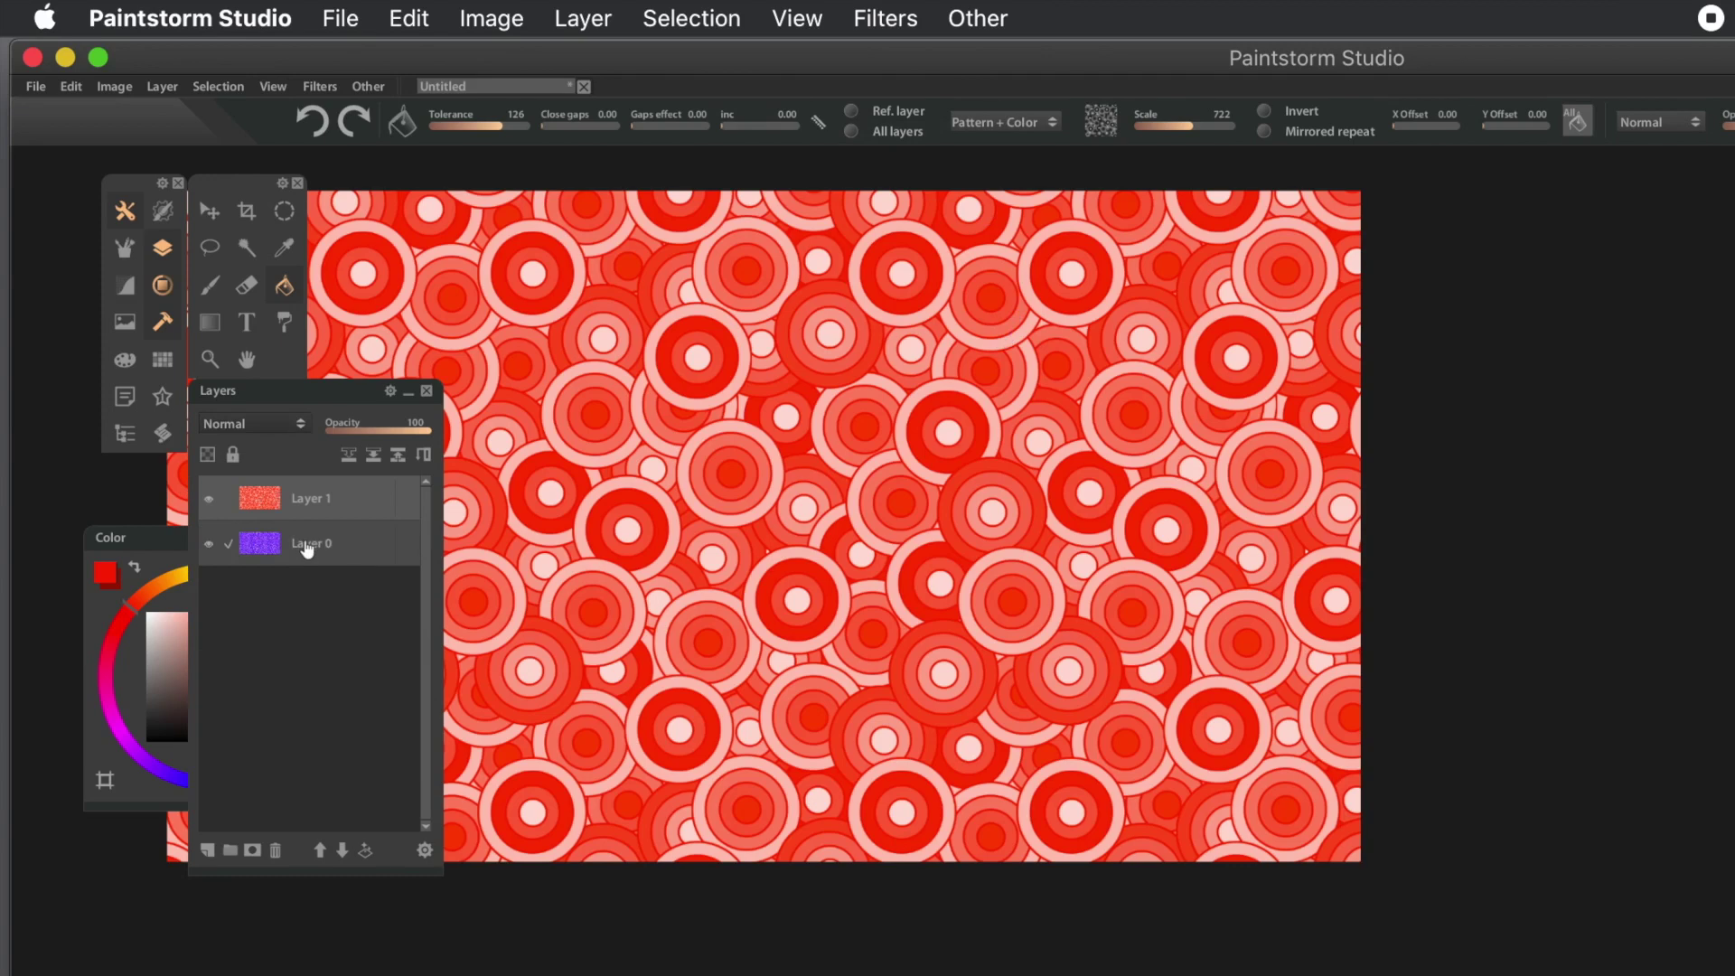
left_click(254, 425)
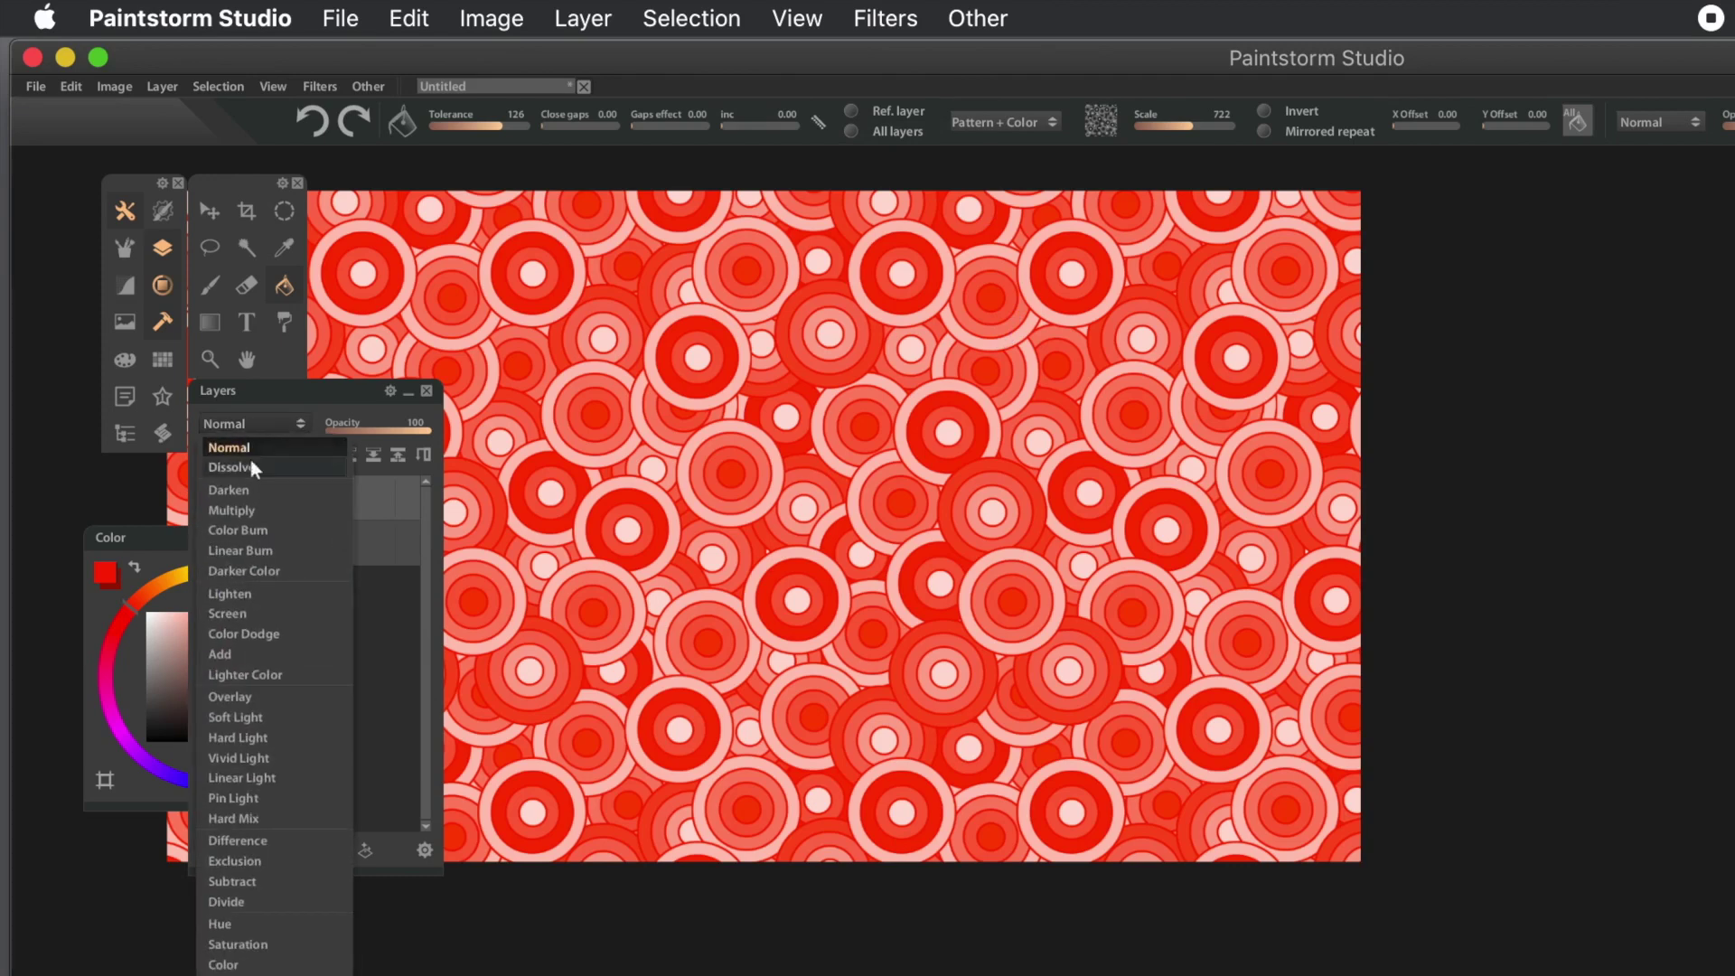
left_click(253, 570)
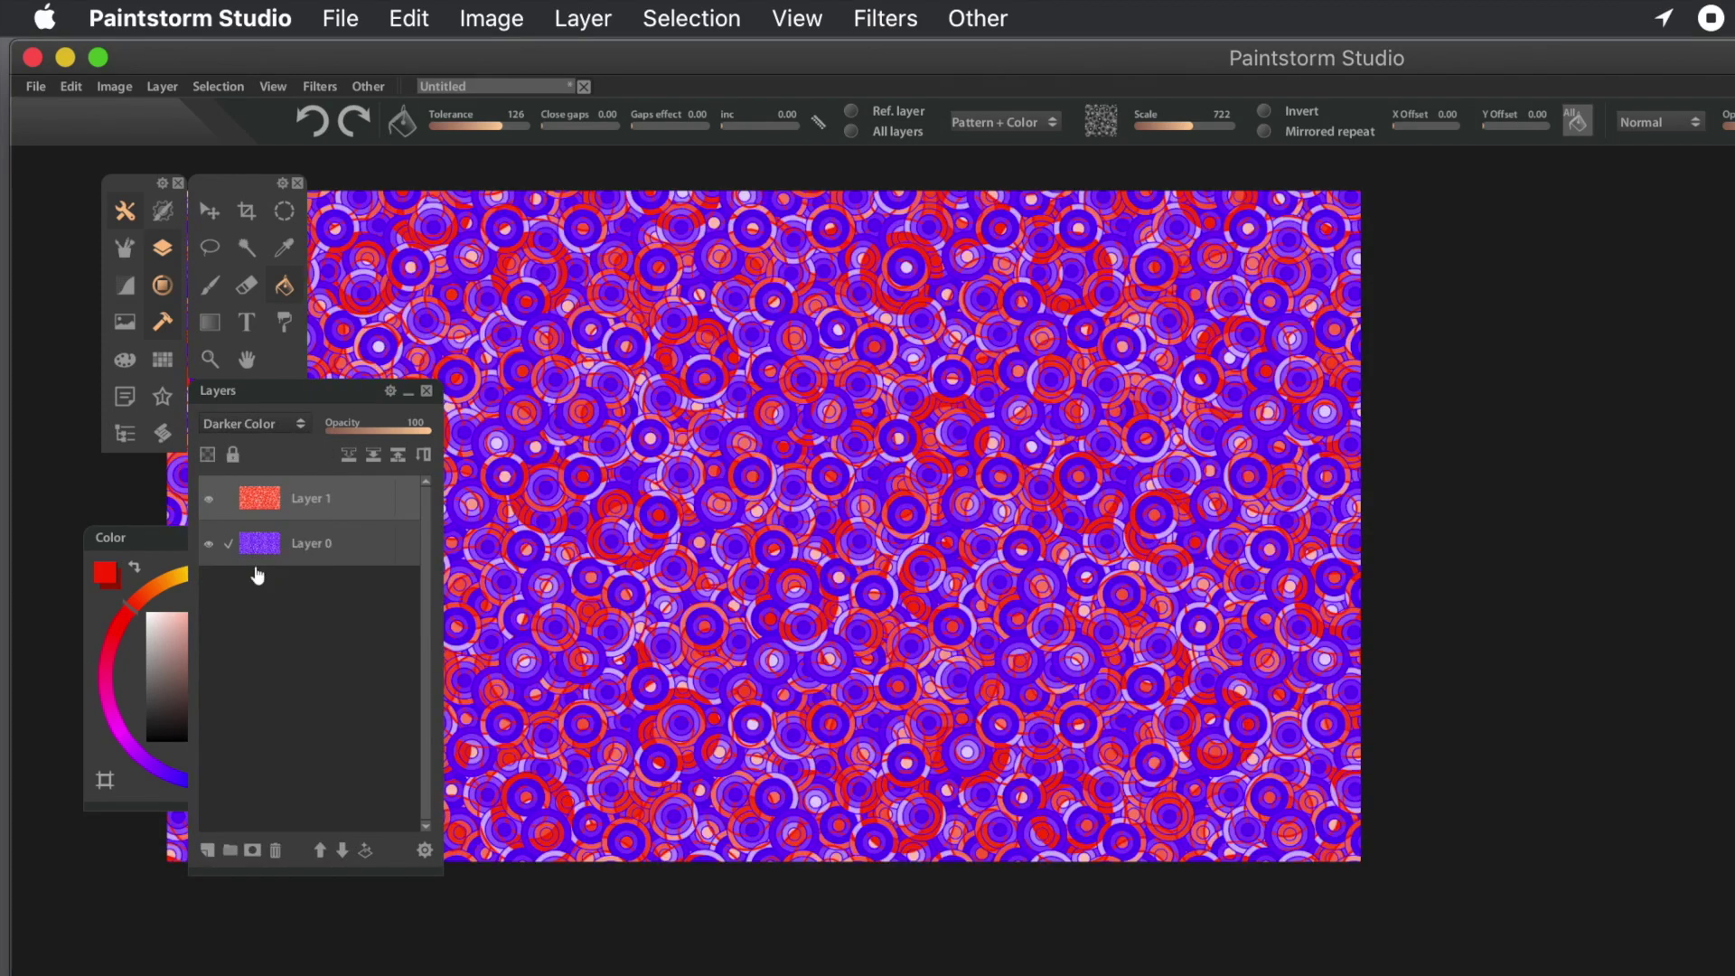
left_click(274, 422)
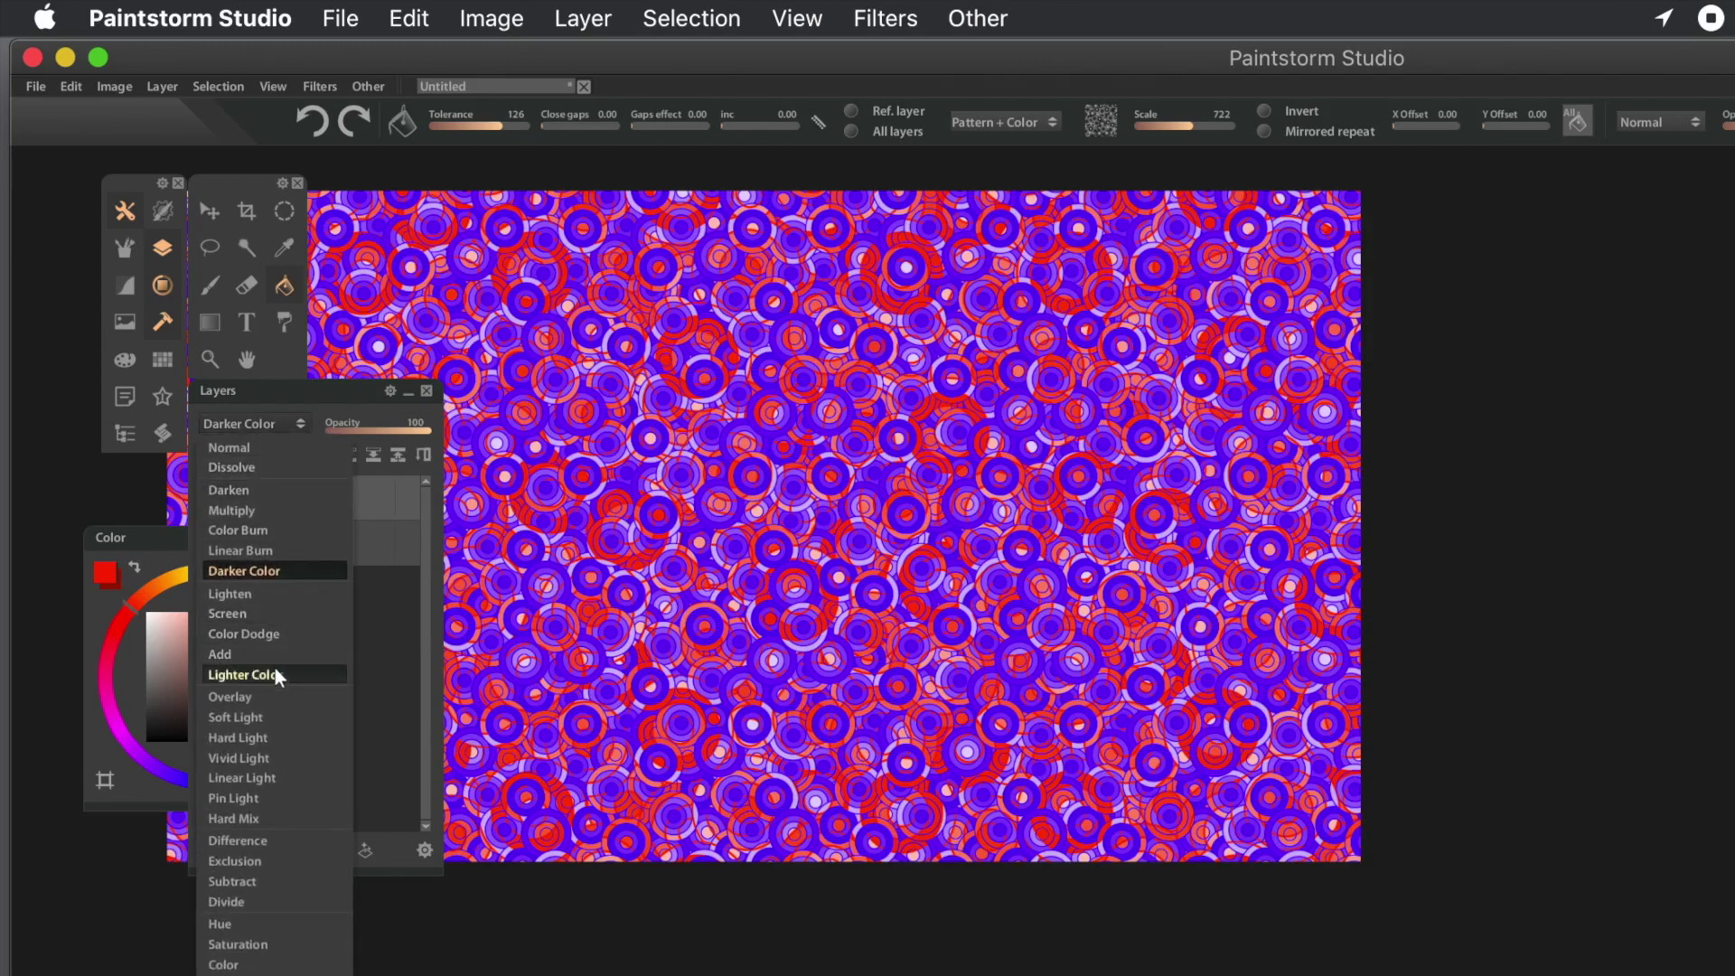
left_click(276, 672)
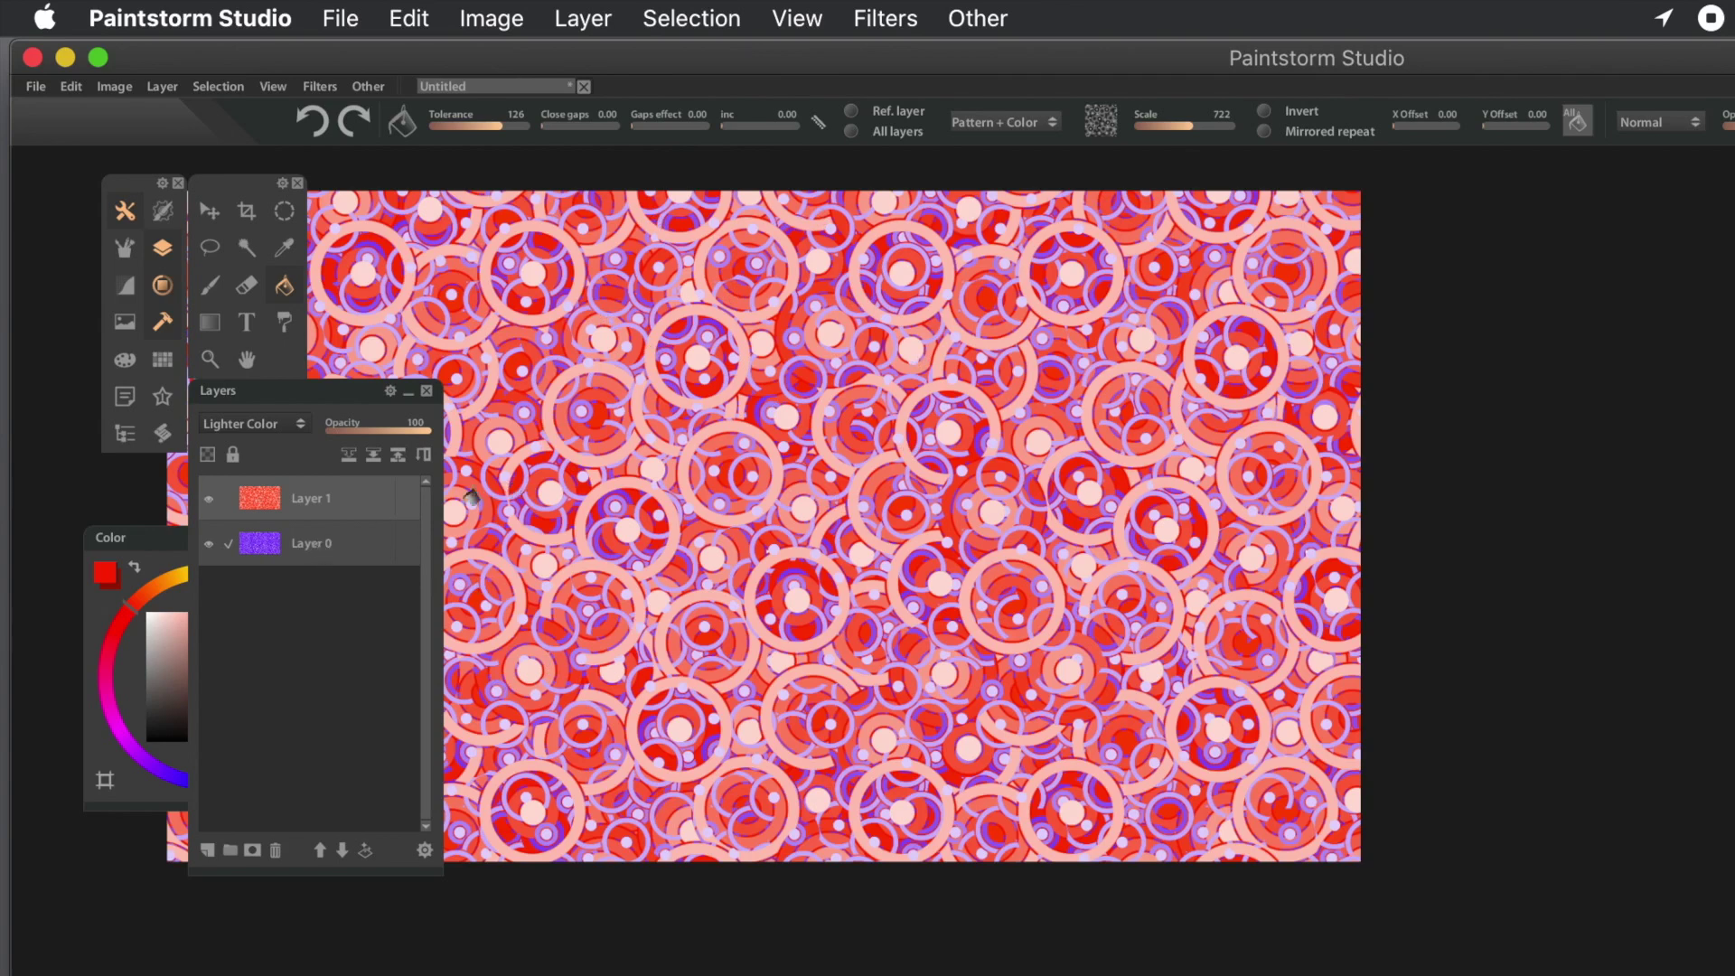
- Blur the red circle pattern on Layer 1 with a strength of 11.7
left_click(864, 23)
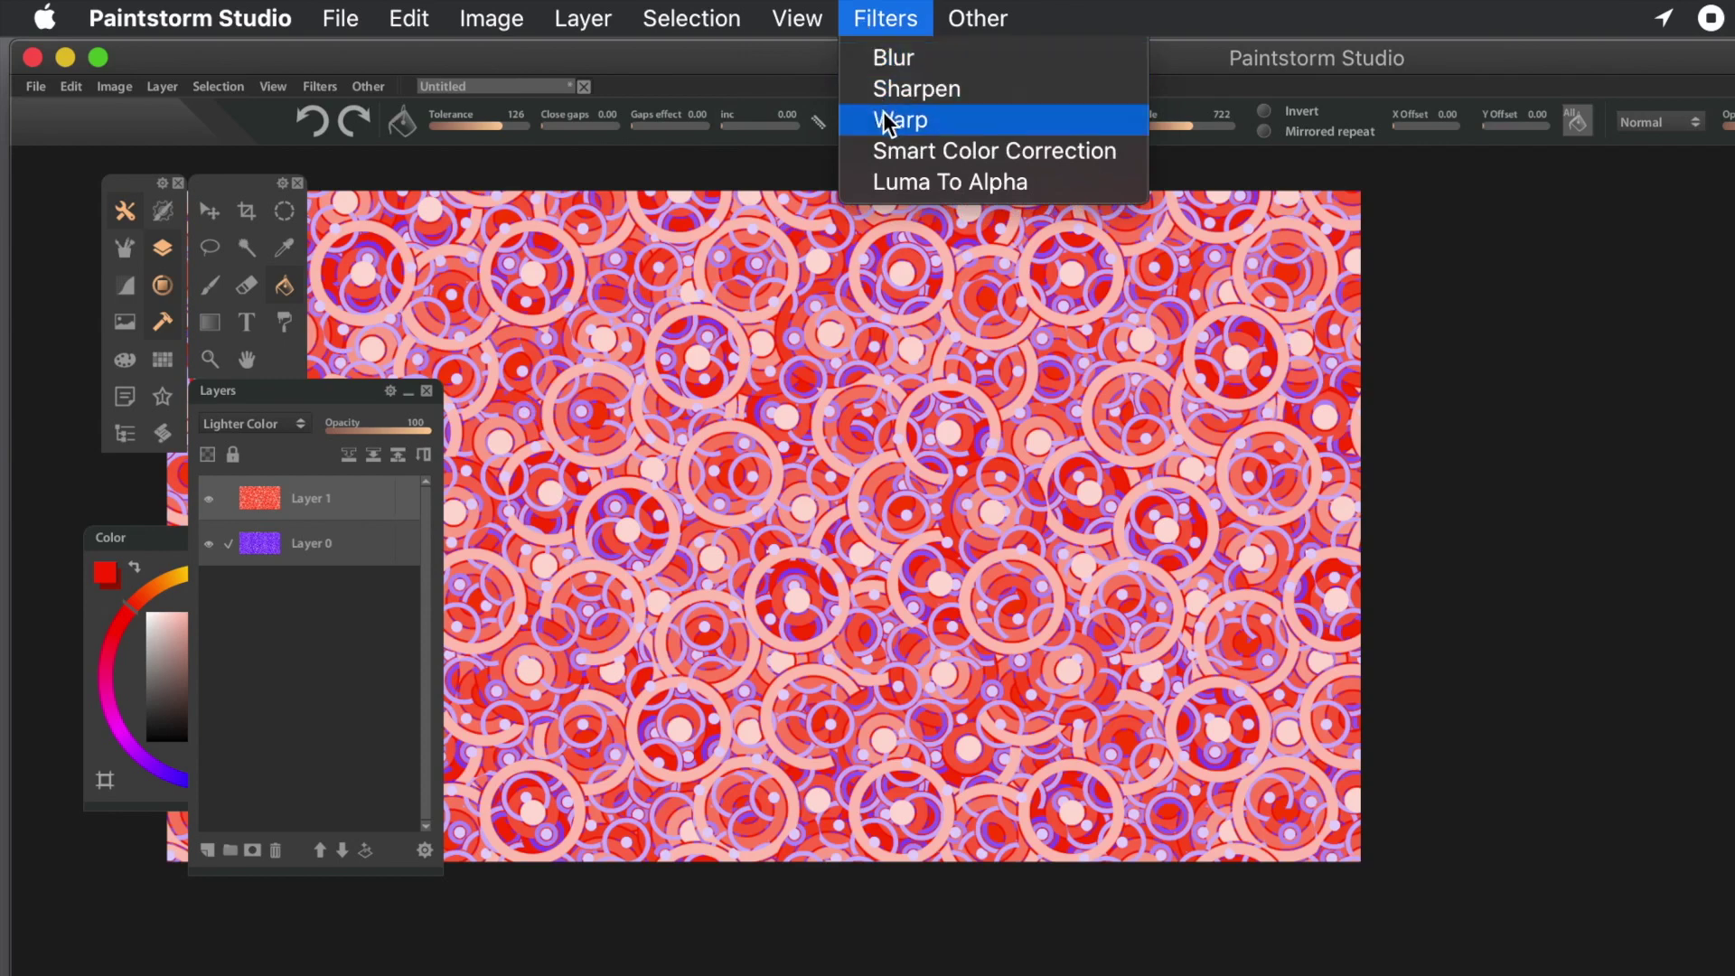
left_click(901, 56)
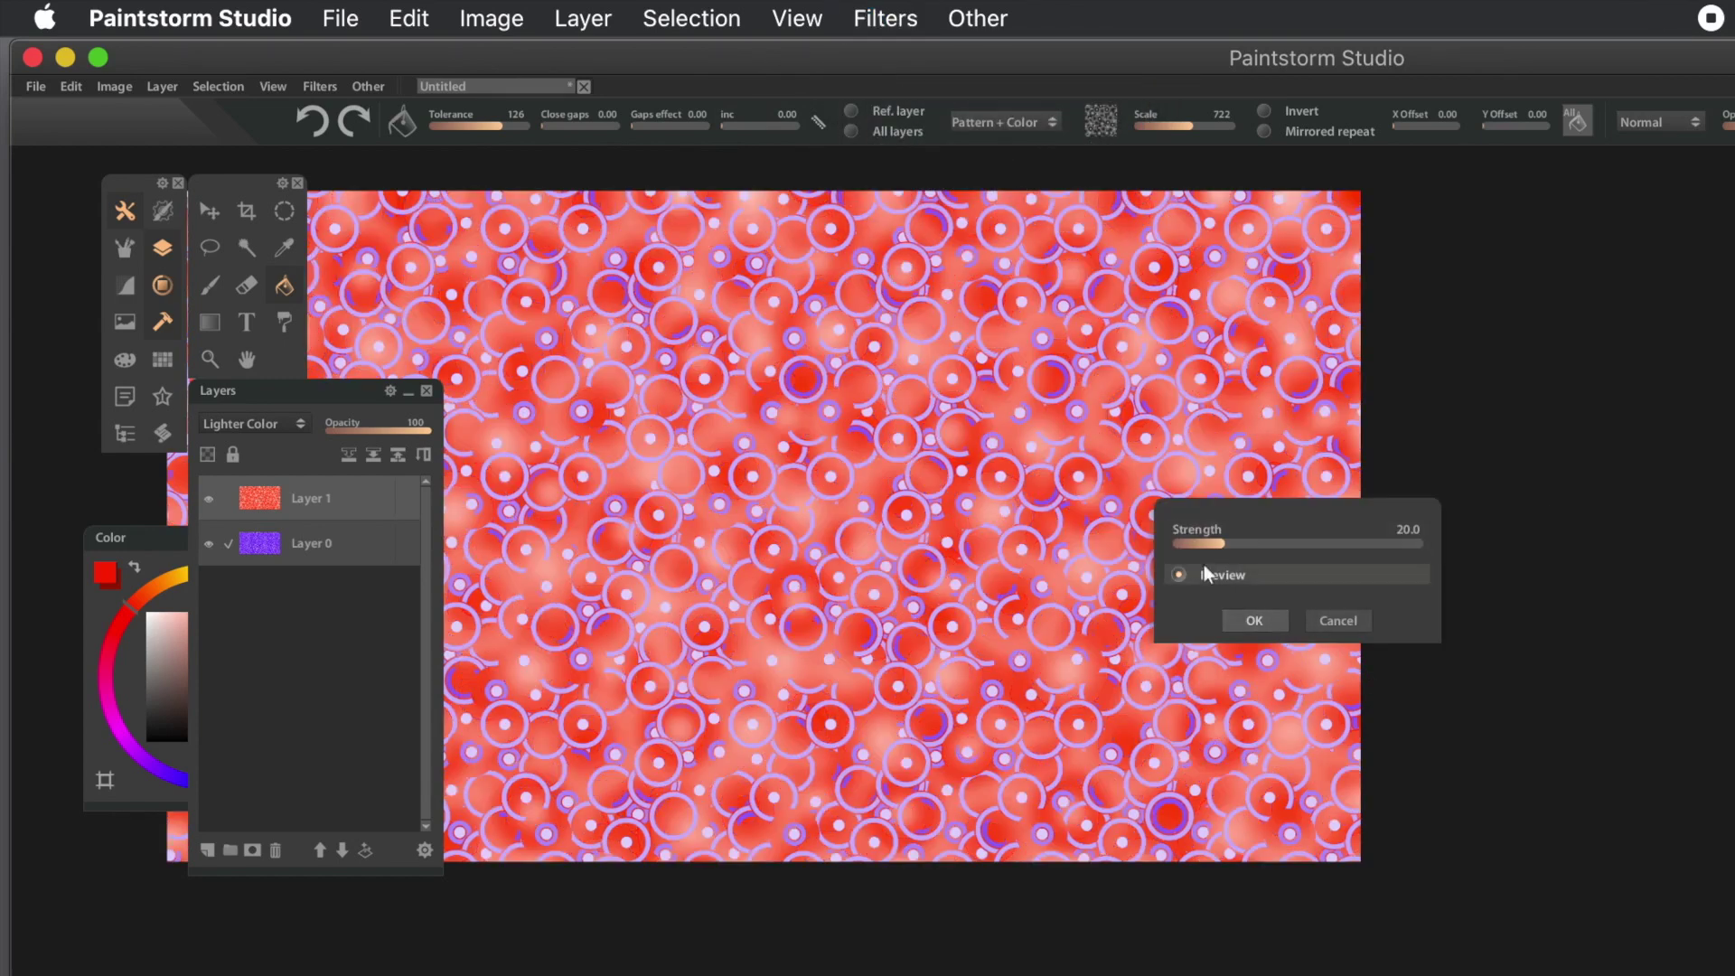
left_click_drag(1208, 544, 1206, 539)
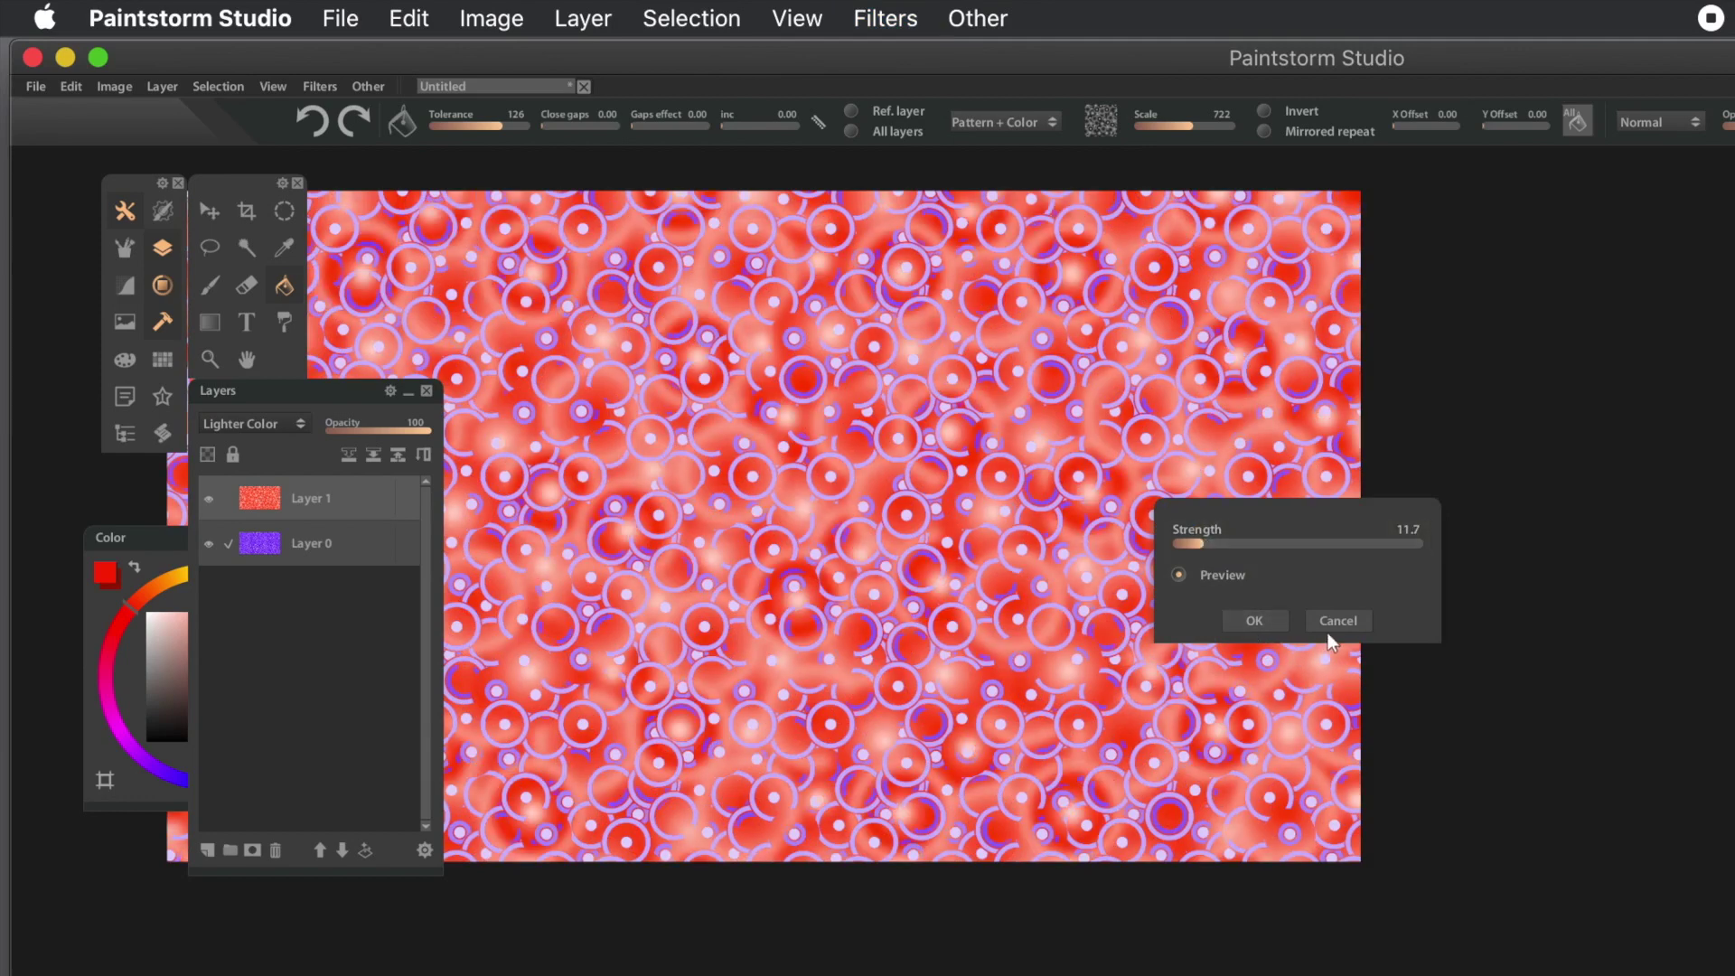
left_click(1256, 621)
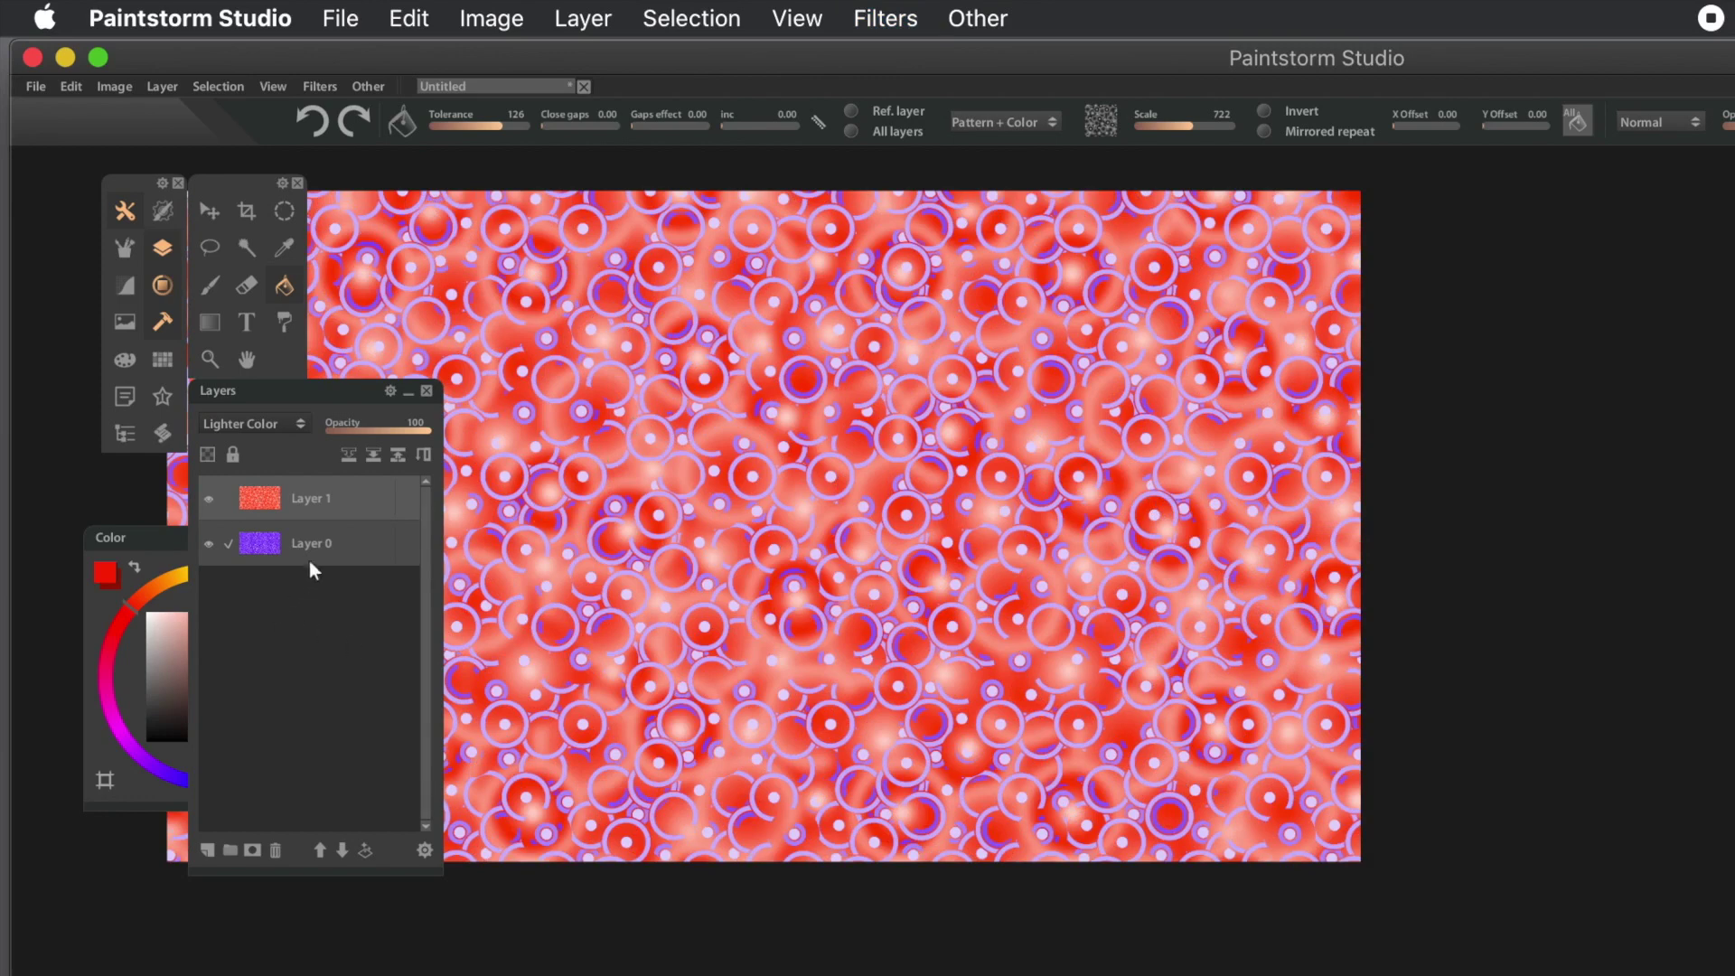
- Merge the red and the blue-violet pattern layers into a single layer
left_click(315, 535)
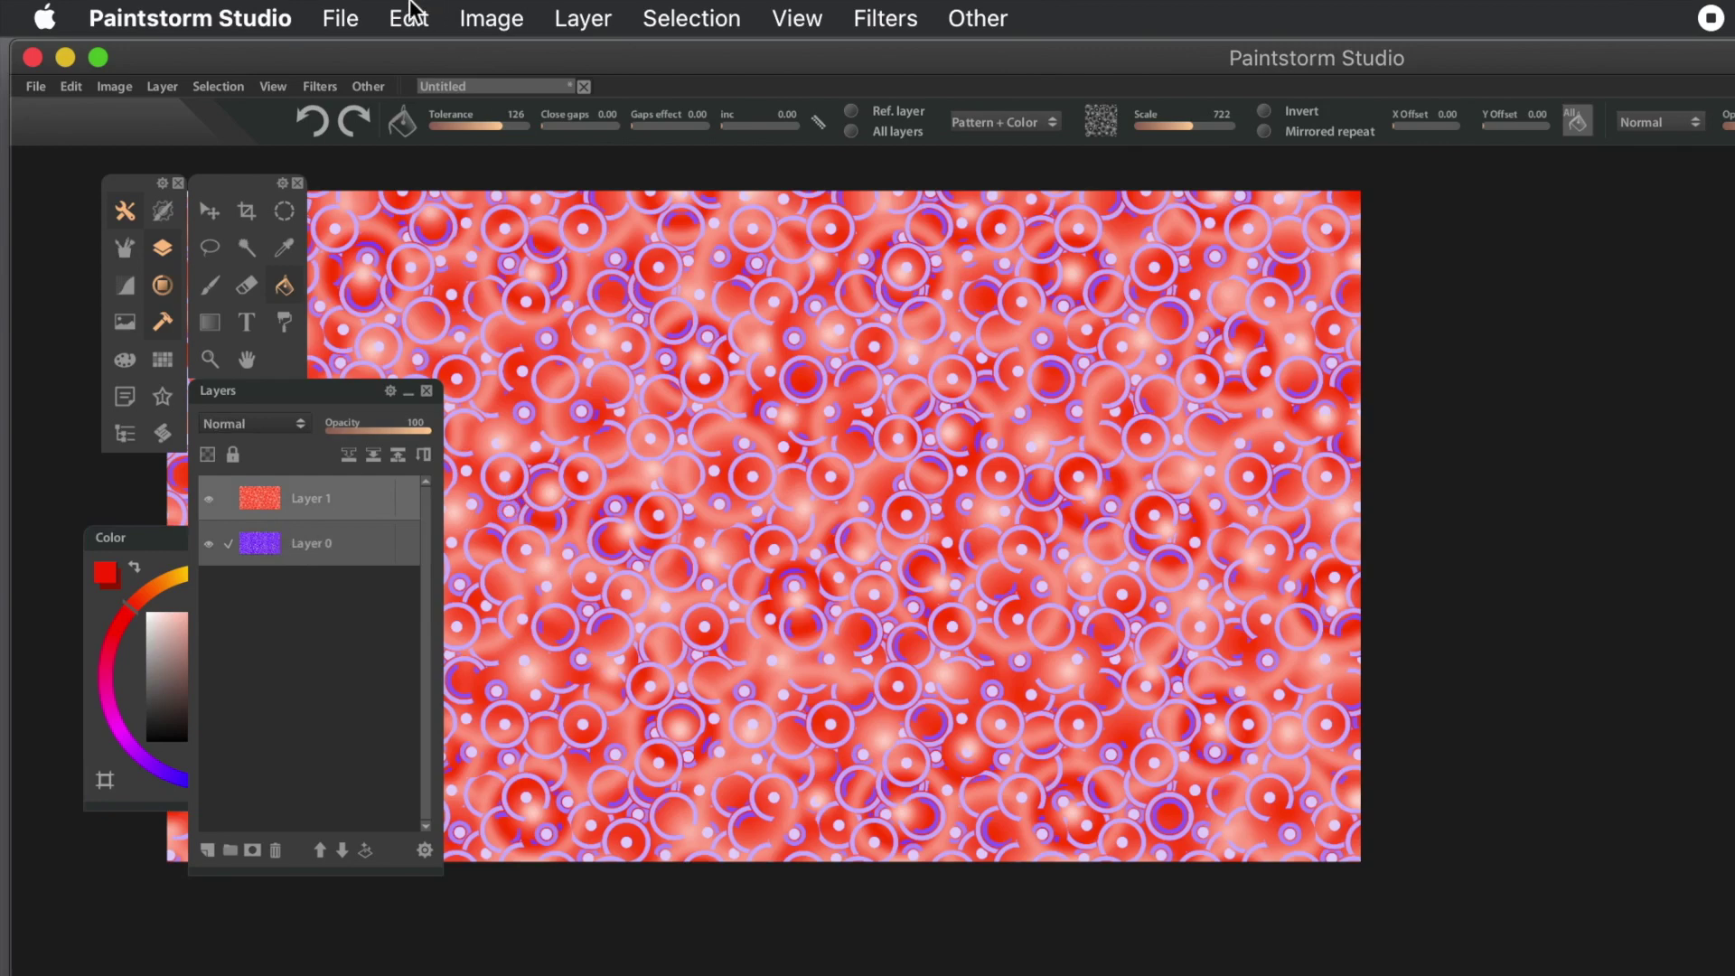
left_click(581, 21)
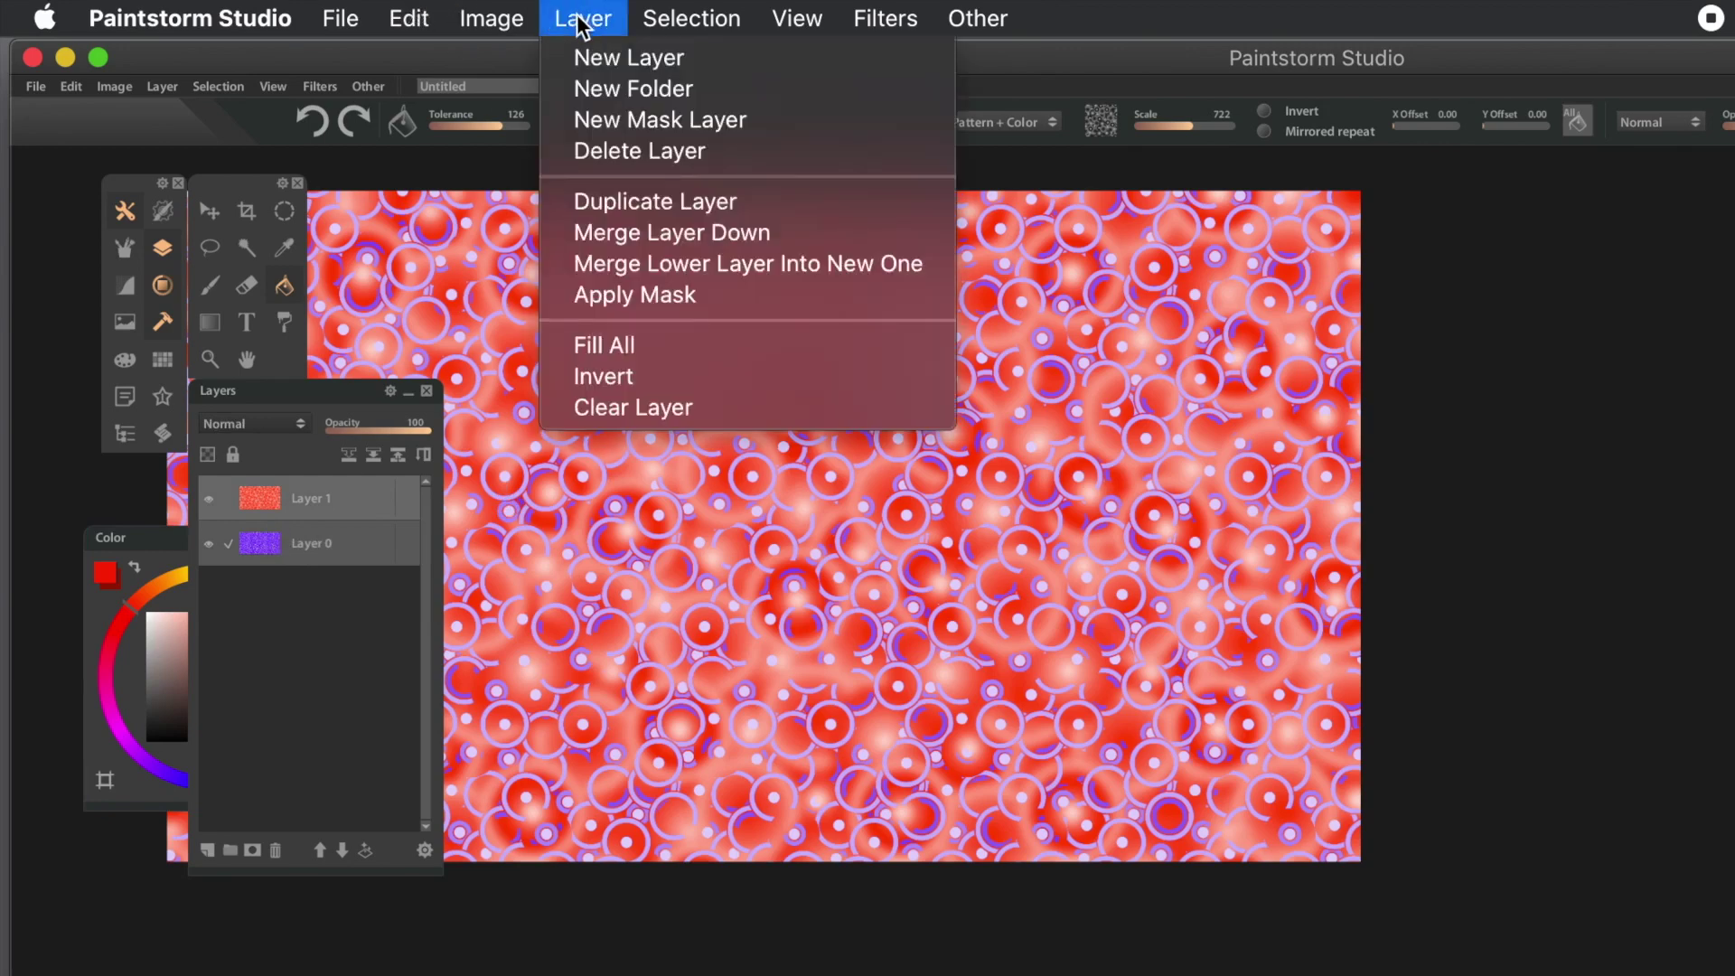
left_click(606, 232)
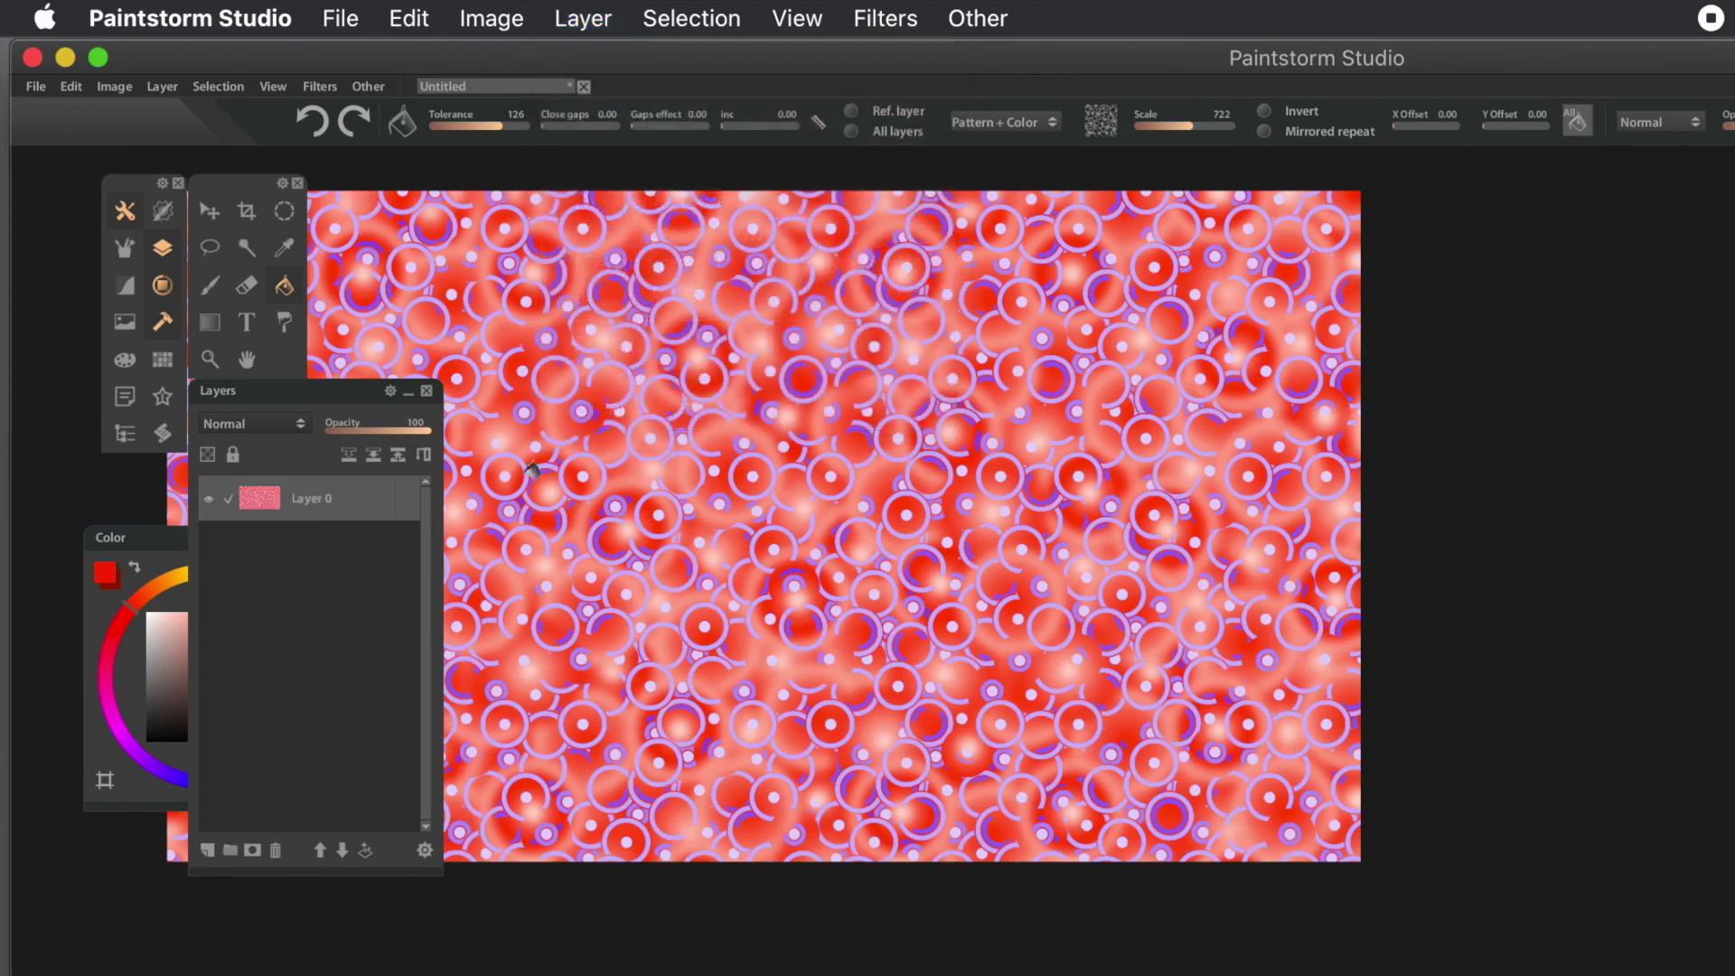
- Start the Warp filter on the merged layer at Half resolution and push the circles in the upper middle with brush size 100
left_click(881, 20)
left_click(900, 118)
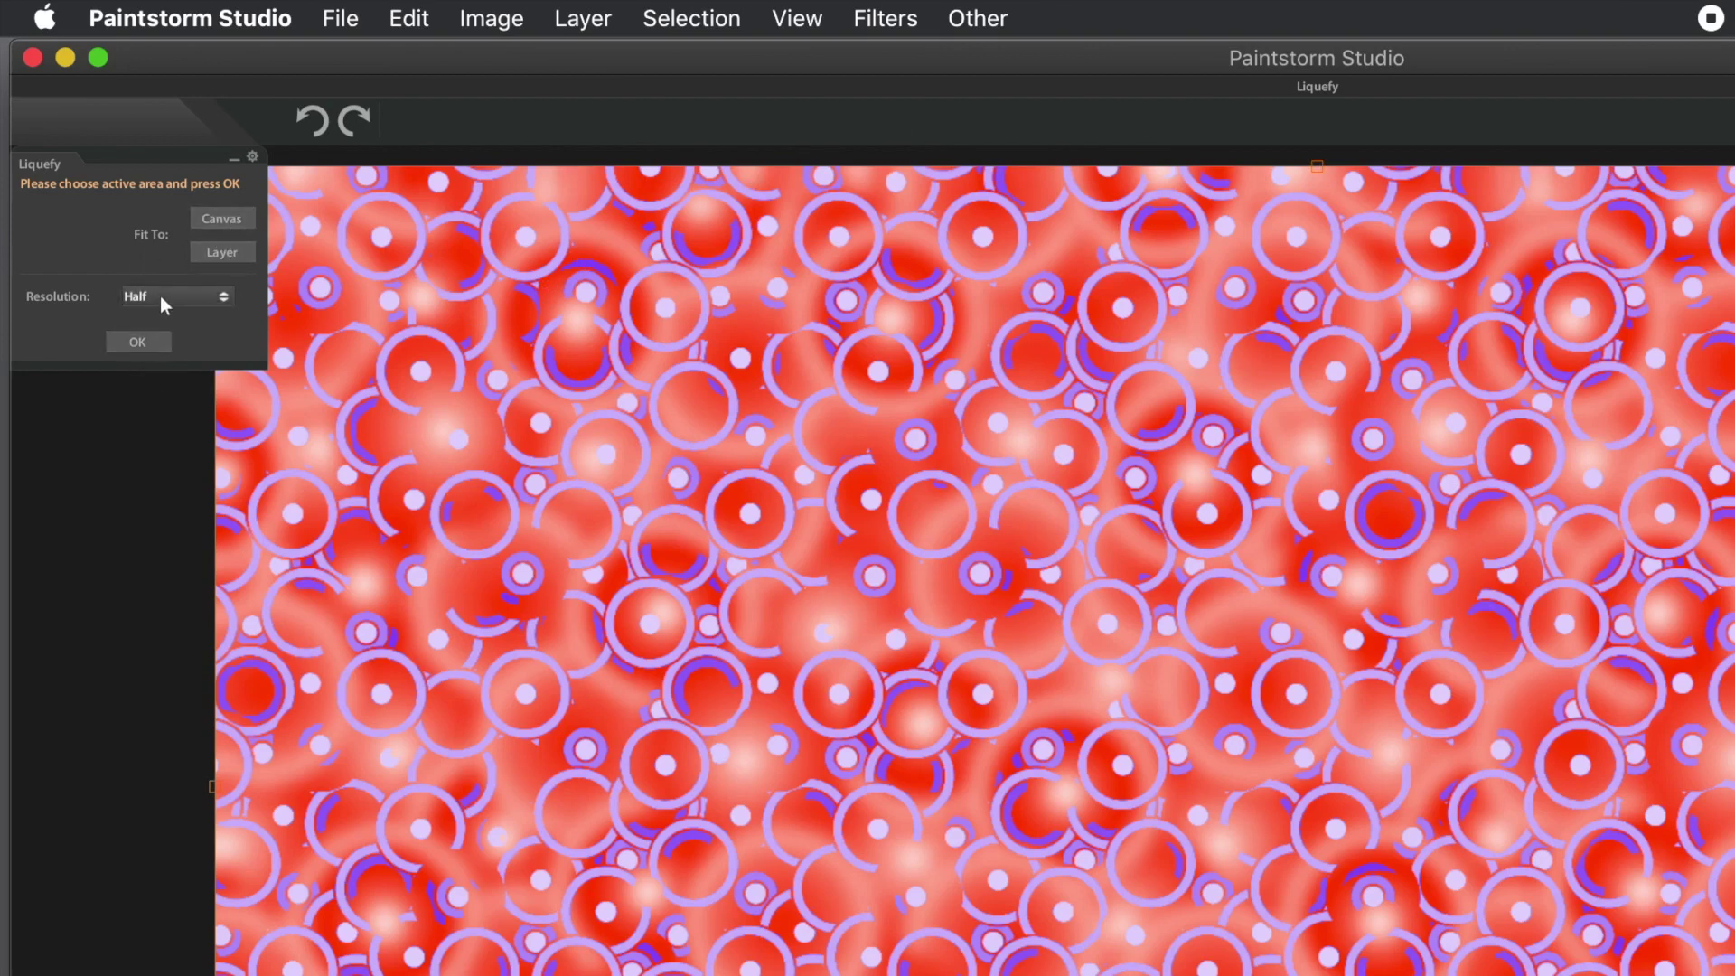
left_click(137, 343)
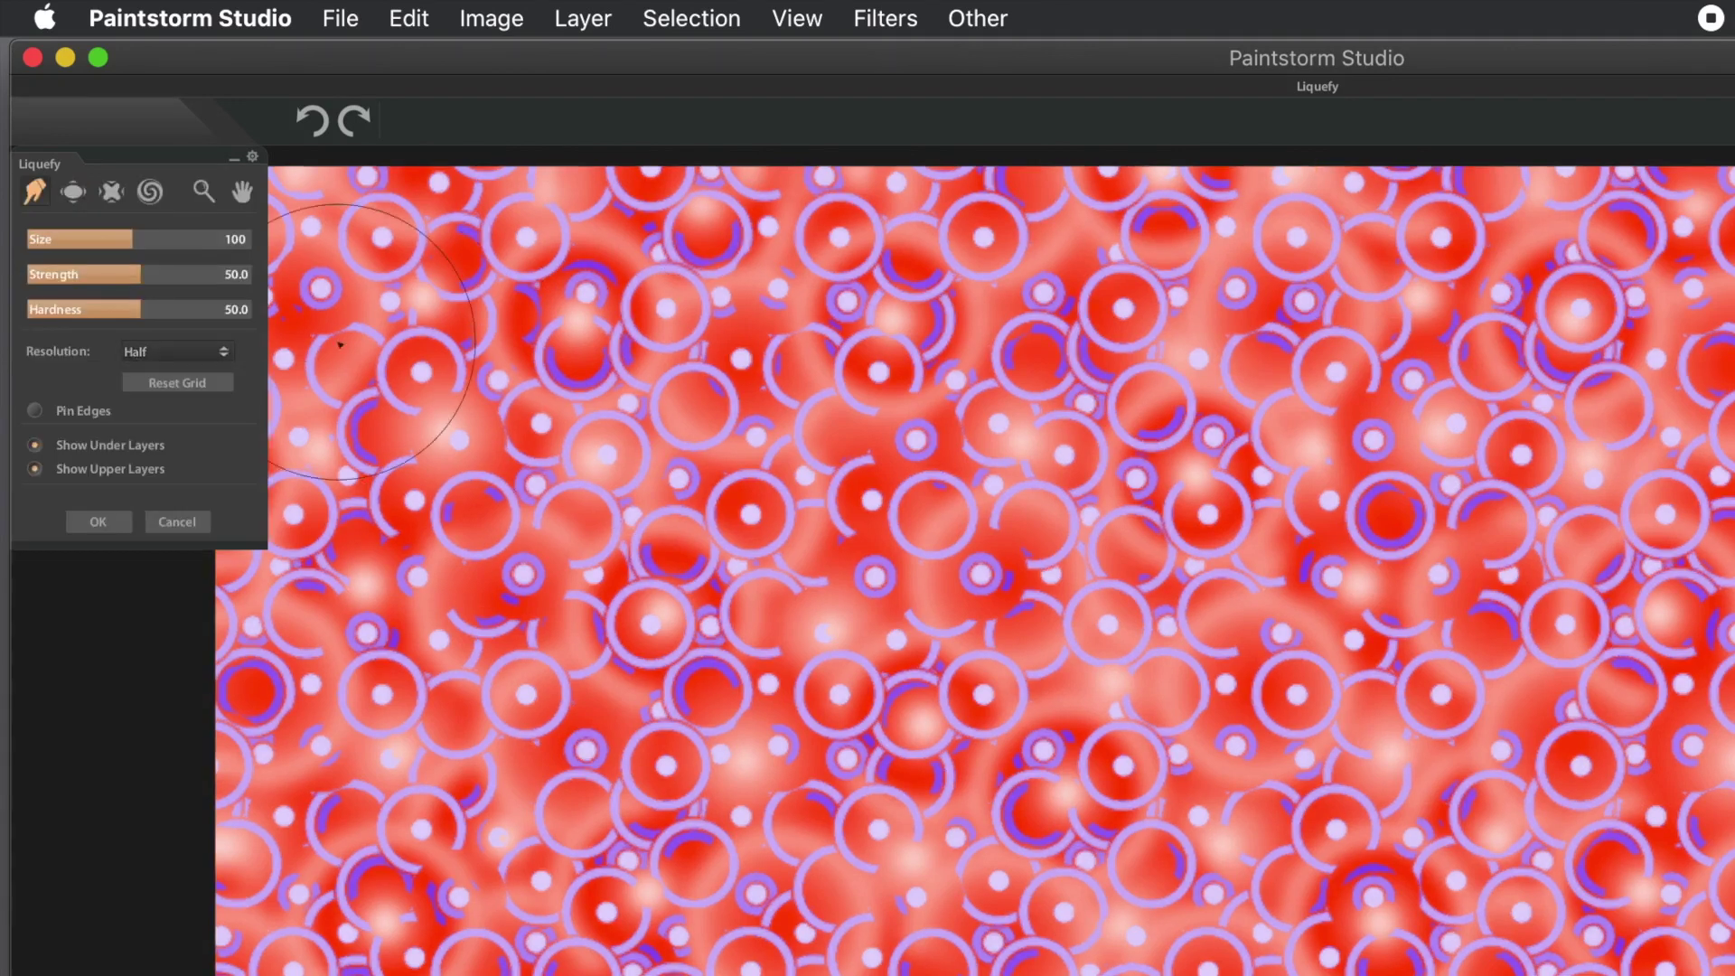
mouse_move(590, 395)
left_mouse_down()
mouse_move(1068, 652)
mouse_move(612, 487)
mouse_move(886, 588)
mouse_move(905, 614)
mouse_move(506, 425)
left_mouse_up()
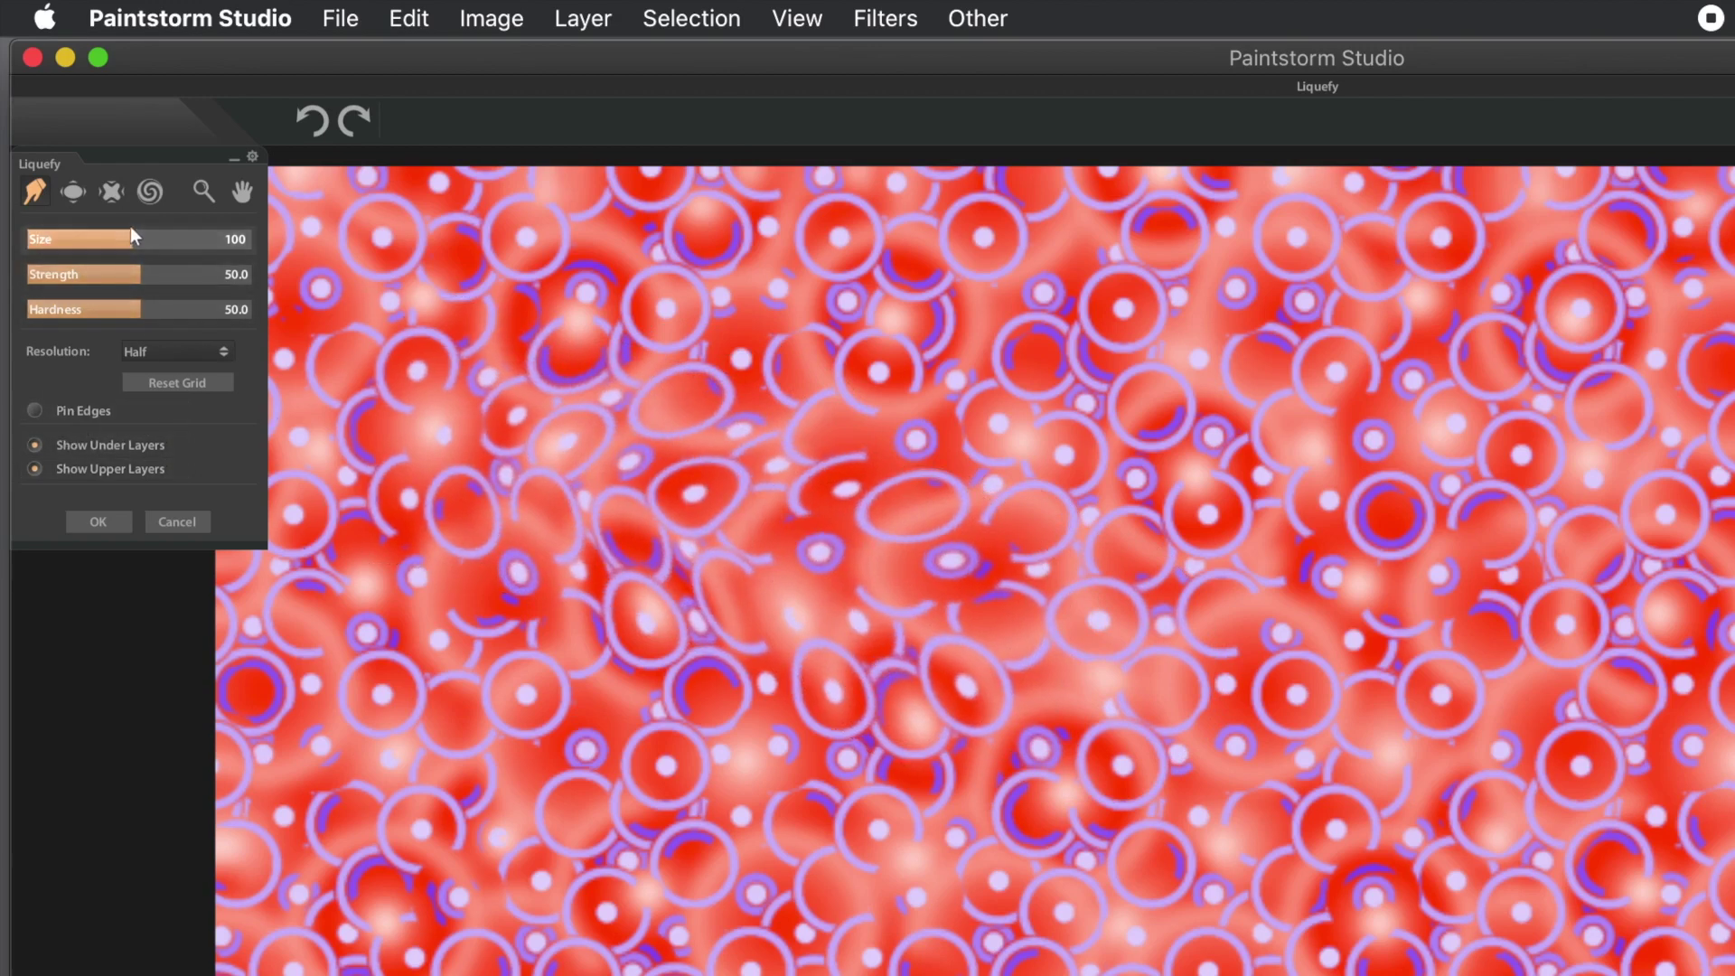
- Set the warp brush to size 194 and strength 72.2, distort a wide area of the pattern and apply the warp
mouse_move(138, 237)
left_mouse_down()
mouse_move(173, 244)
mouse_move(157, 235)
mouse_move(178, 276)
left_mouse_up()
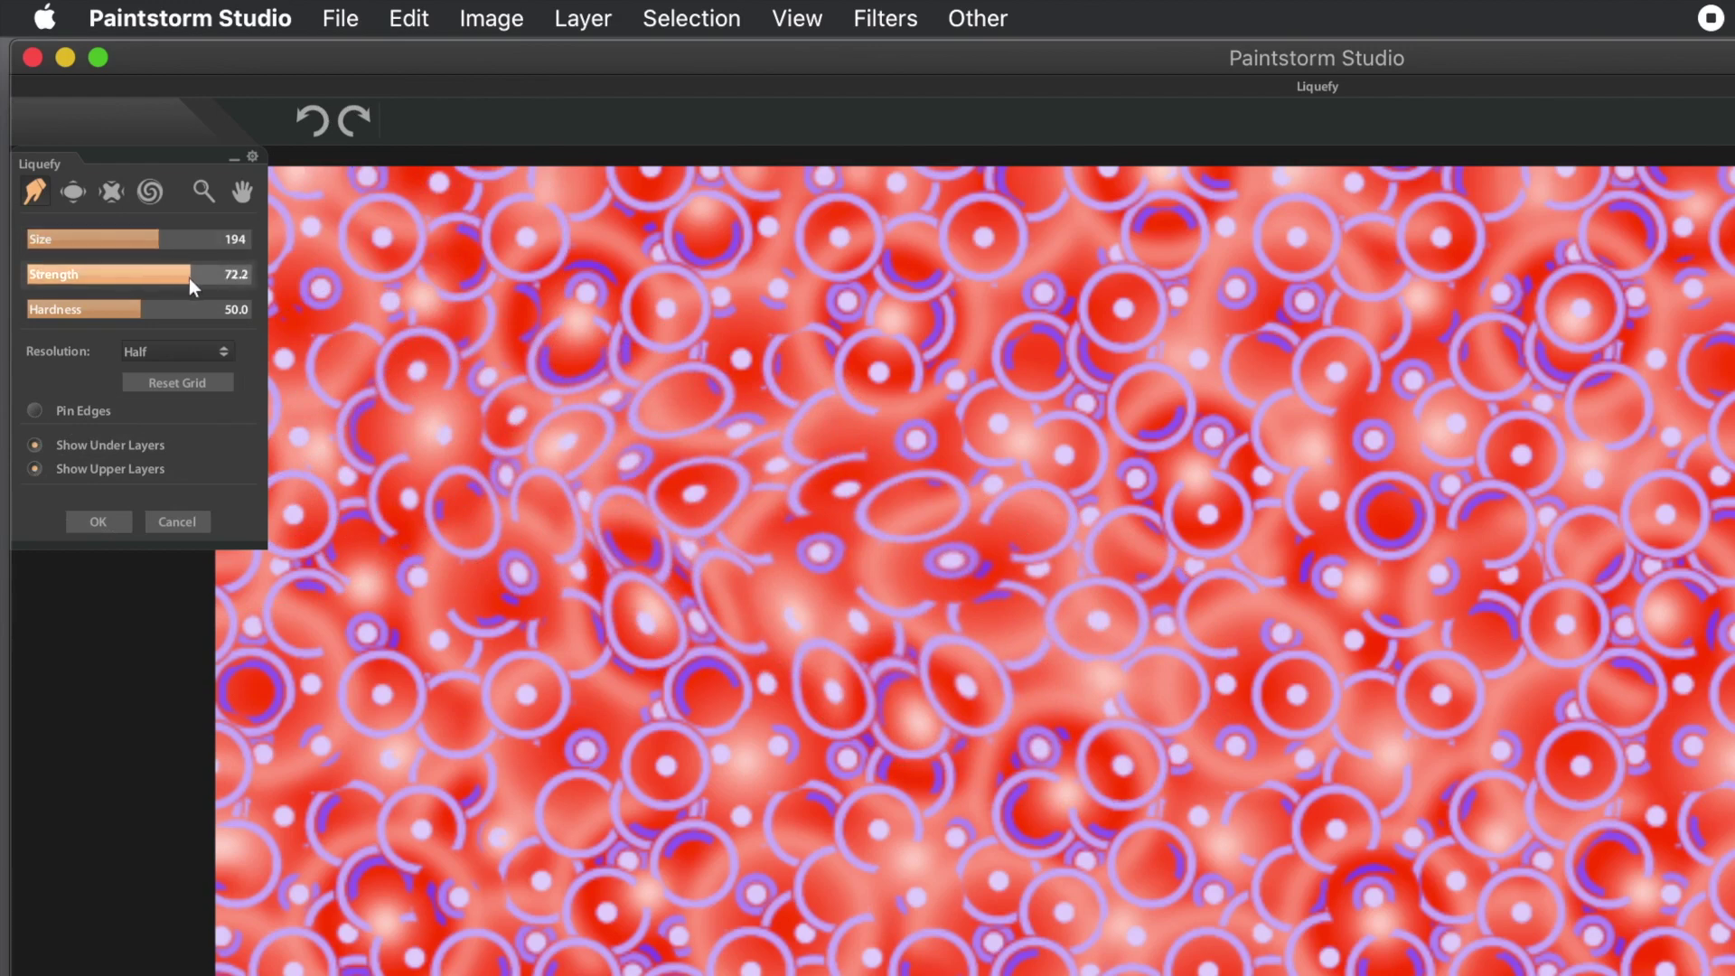
mouse_move(750, 625)
left_mouse_down()
mouse_move(1129, 505)
mouse_move(1552, 422)
mouse_move(1193, 551)
mouse_move(905, 705)
mouse_move(750, 687)
mouse_move(852, 931)
mouse_move(1355, 858)
mouse_move(994, 905)
mouse_move(833, 945)
mouse_move(1385, 928)
mouse_move(1129, 842)
mouse_move(859, 814)
mouse_move(994, 777)
mouse_move(935, 776)
mouse_move(1040, 723)
mouse_move(261, 751)
mouse_move(323, 664)
left_mouse_up()
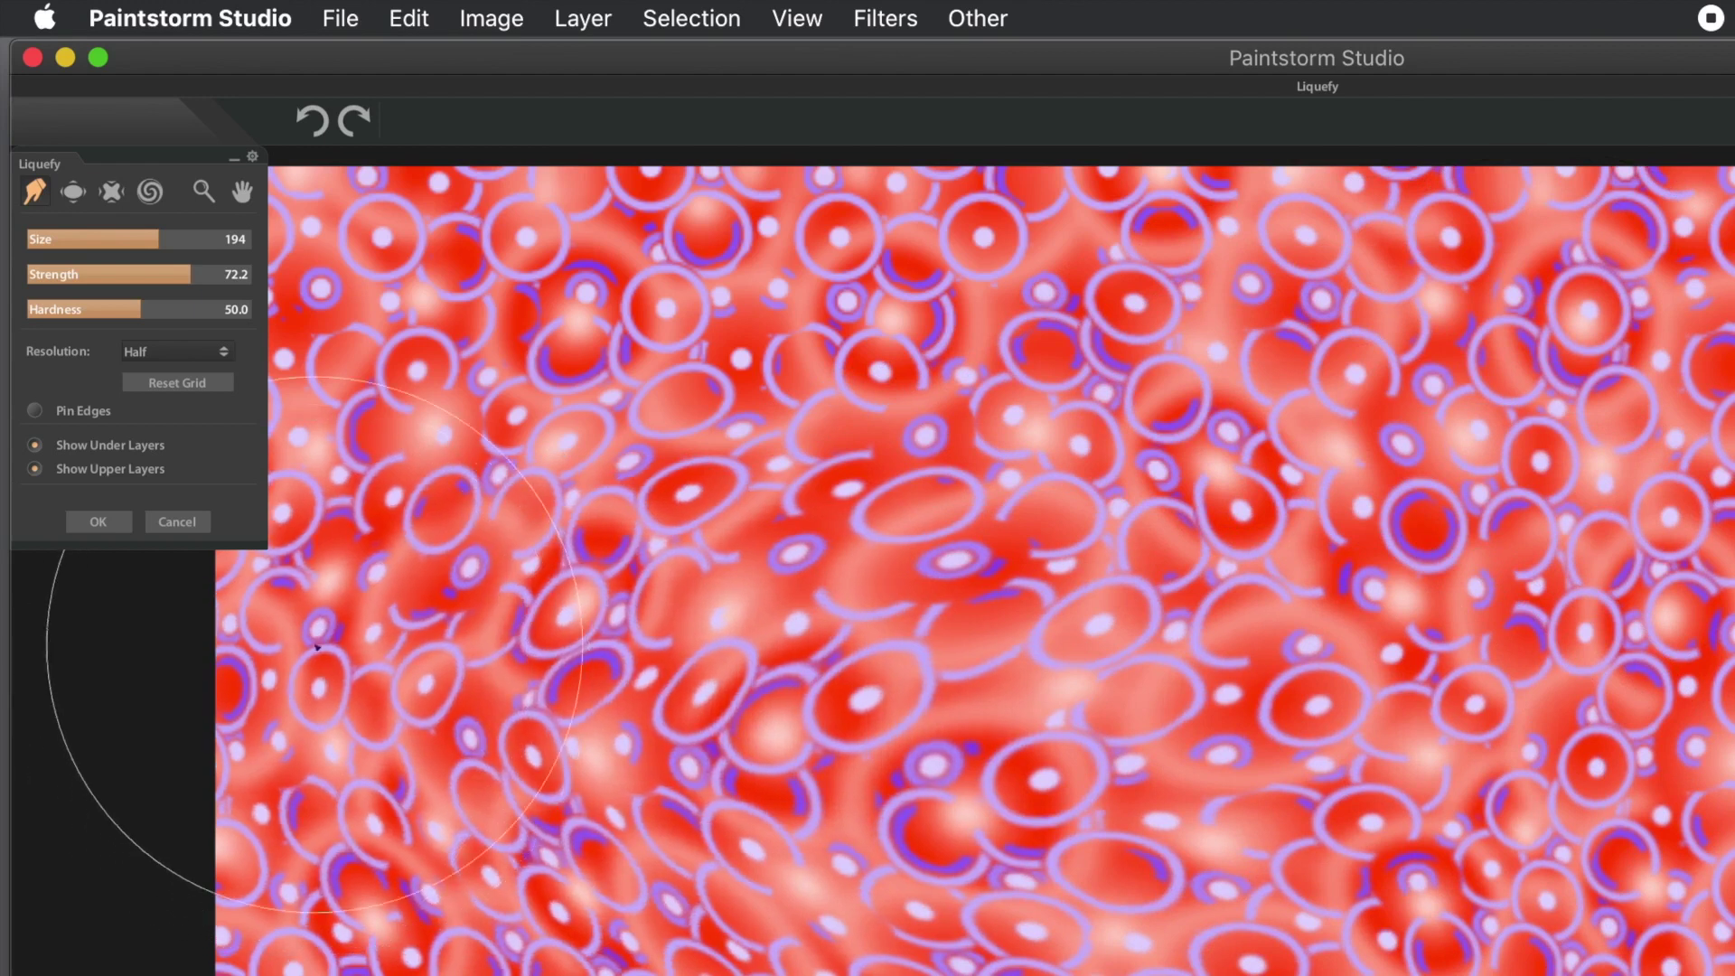
left_click(184, 523)
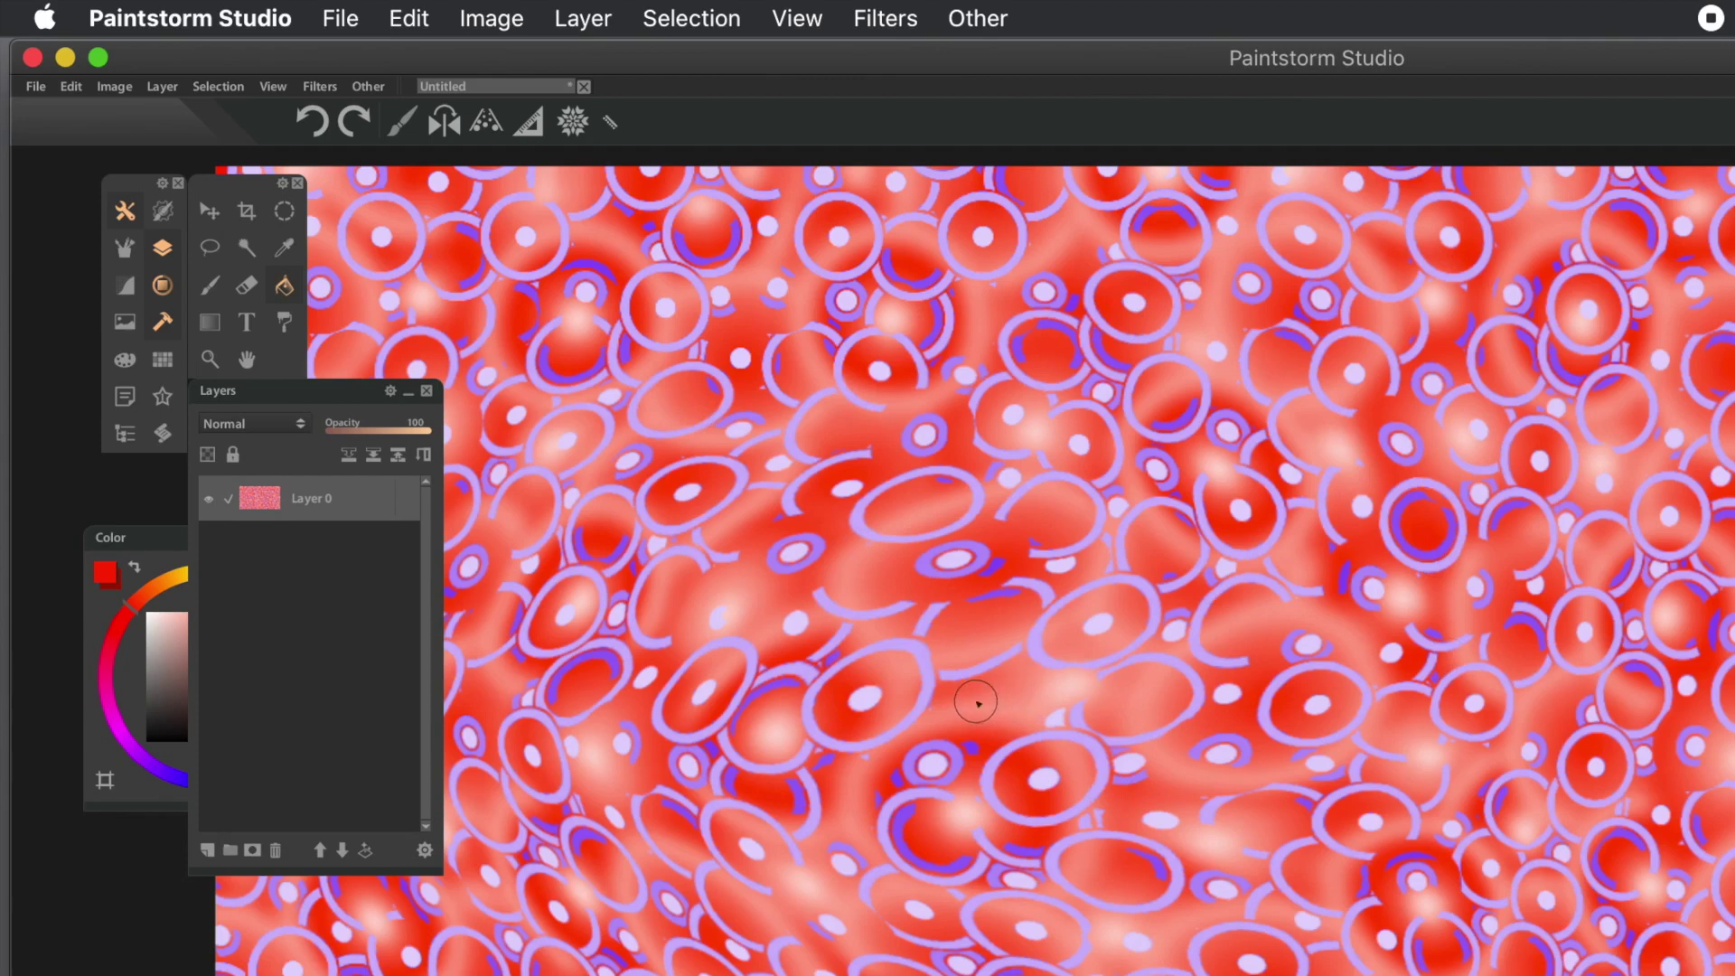
- Undo the warp and the layer merge, stepping back and forth through the history to compare
key("super+z")
key("super+shift+z")
key("super+shift+z")
key("super+z")
key("super+shift+z")
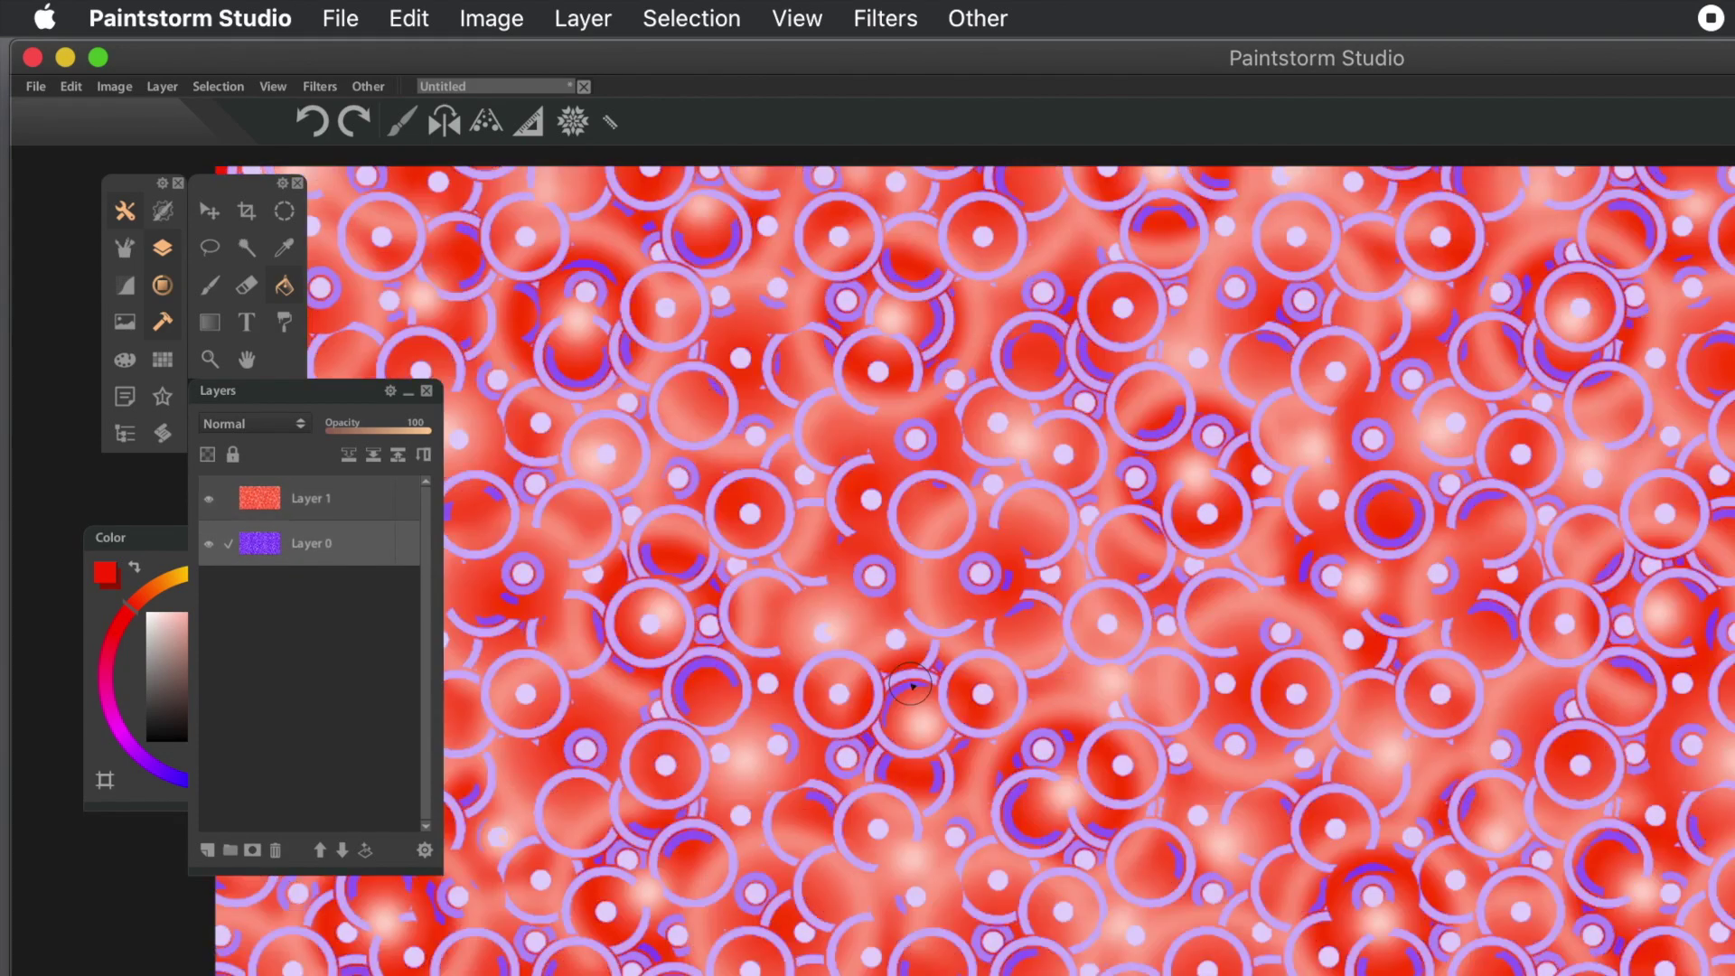
key("super+z")
key("super+shift+z")
key("super+z")
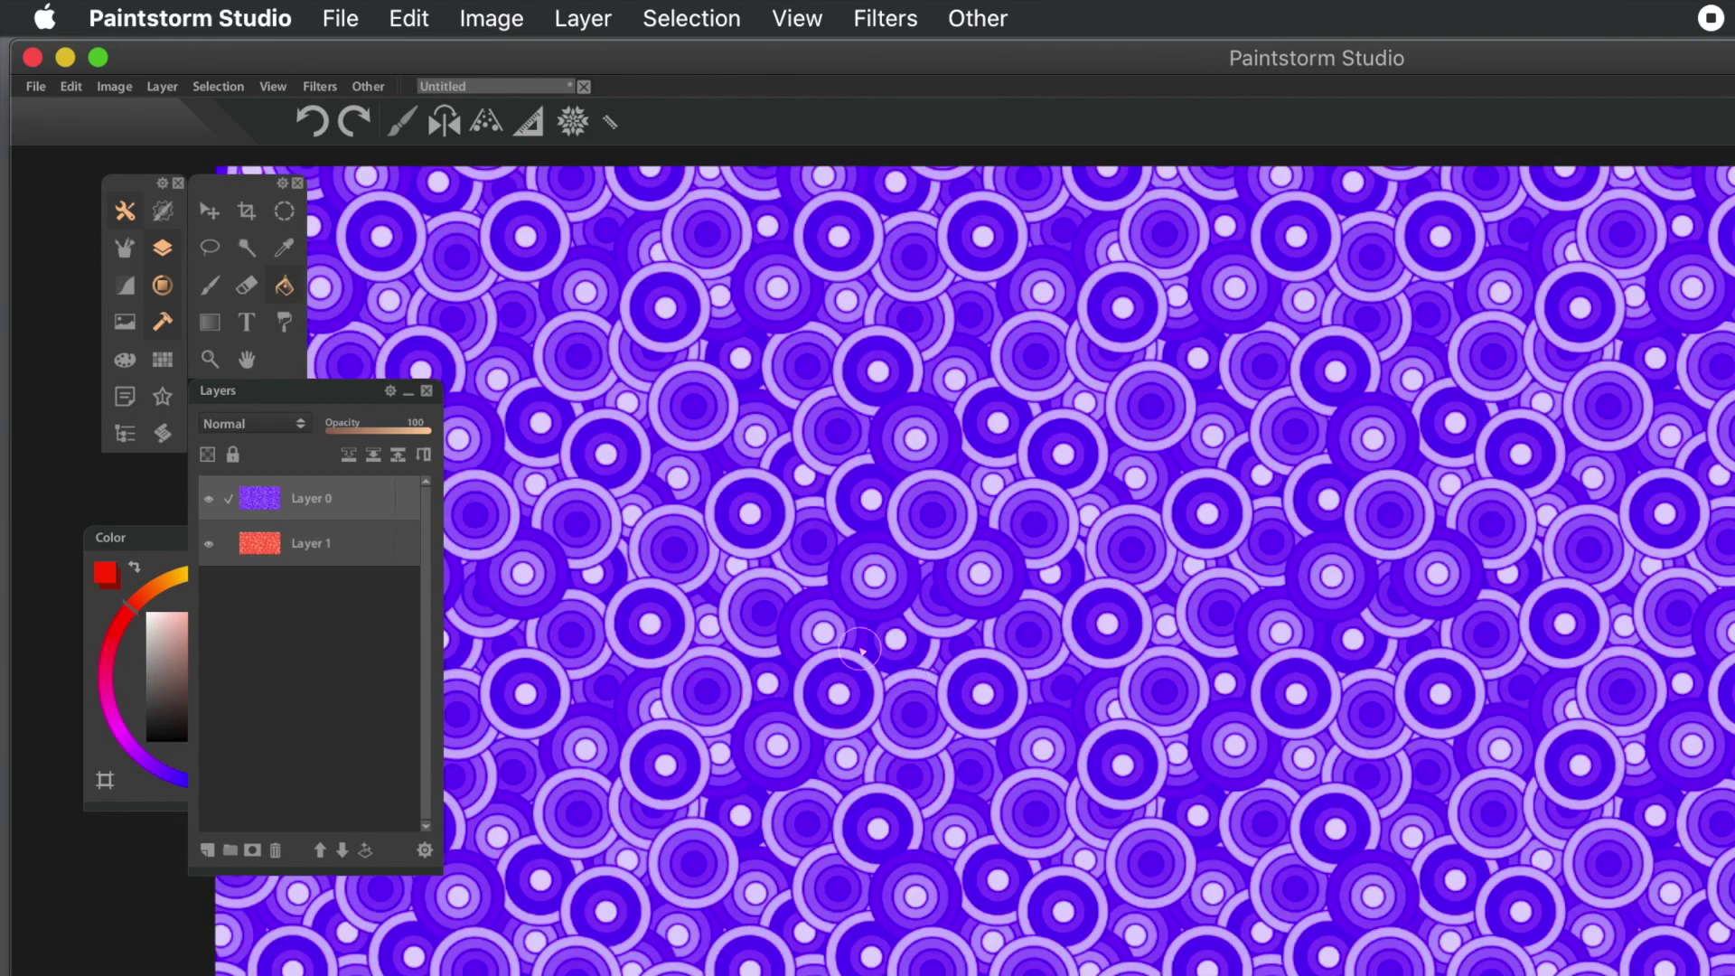
- Undo the layer reordering, the blur and Layer 1's blend mode changes, back to Normal
left_click(418, 19)
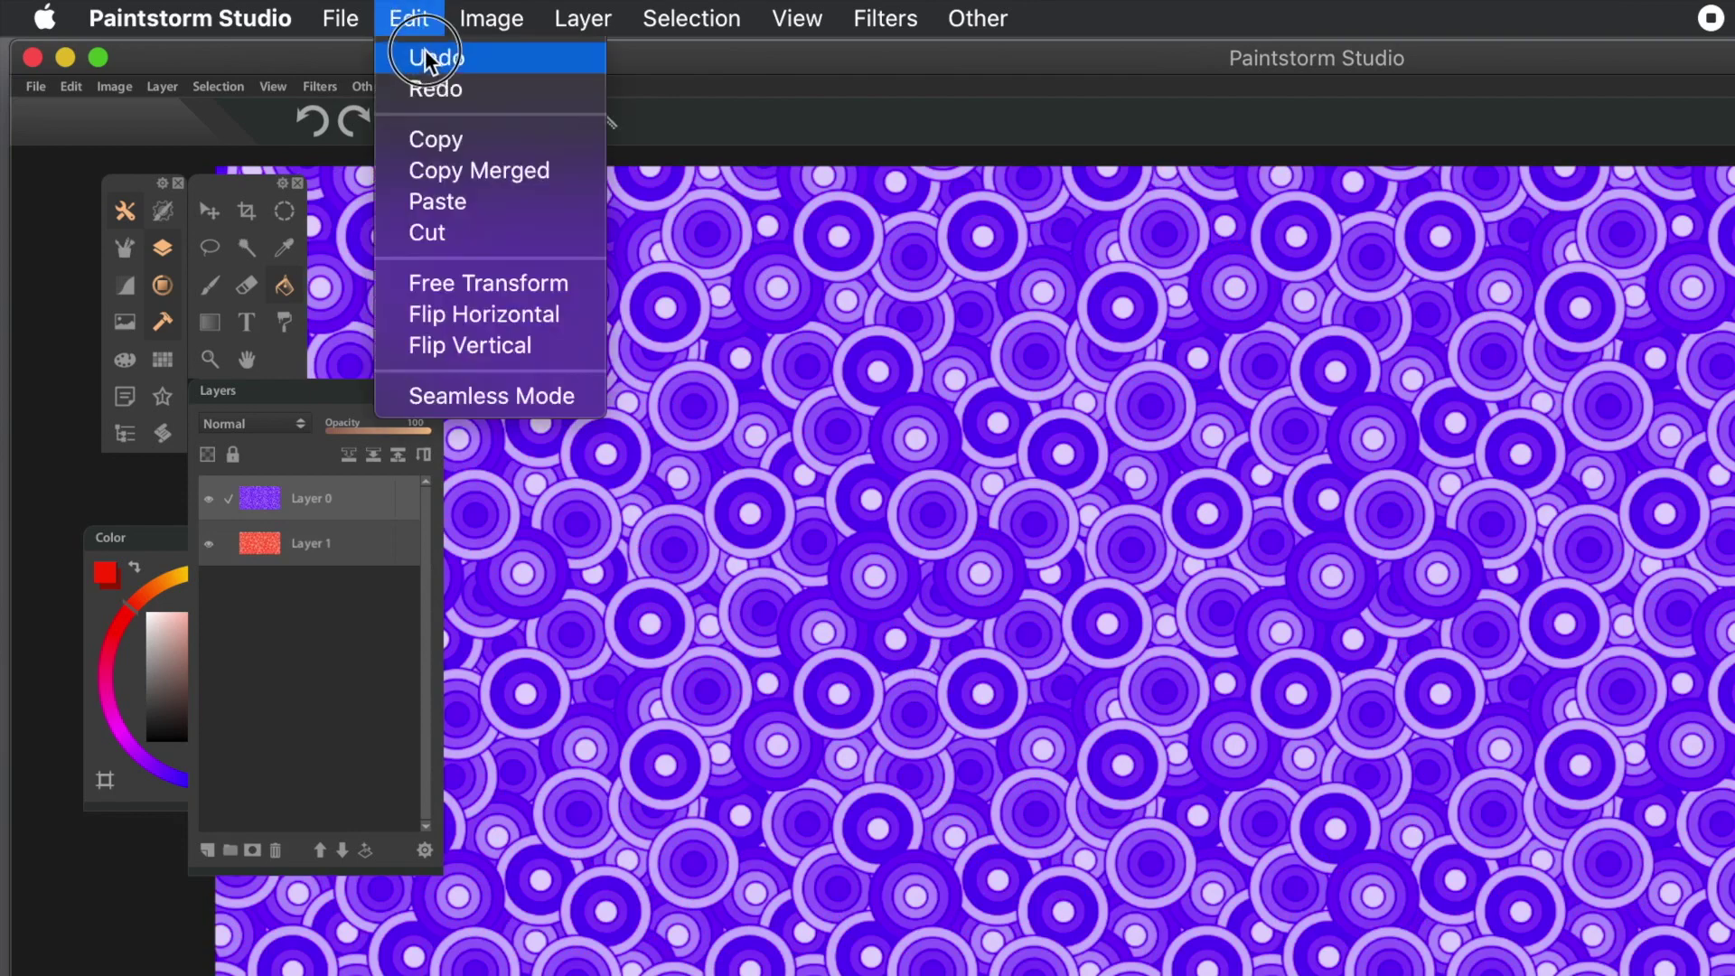
left_click(427, 55)
left_click(419, 20)
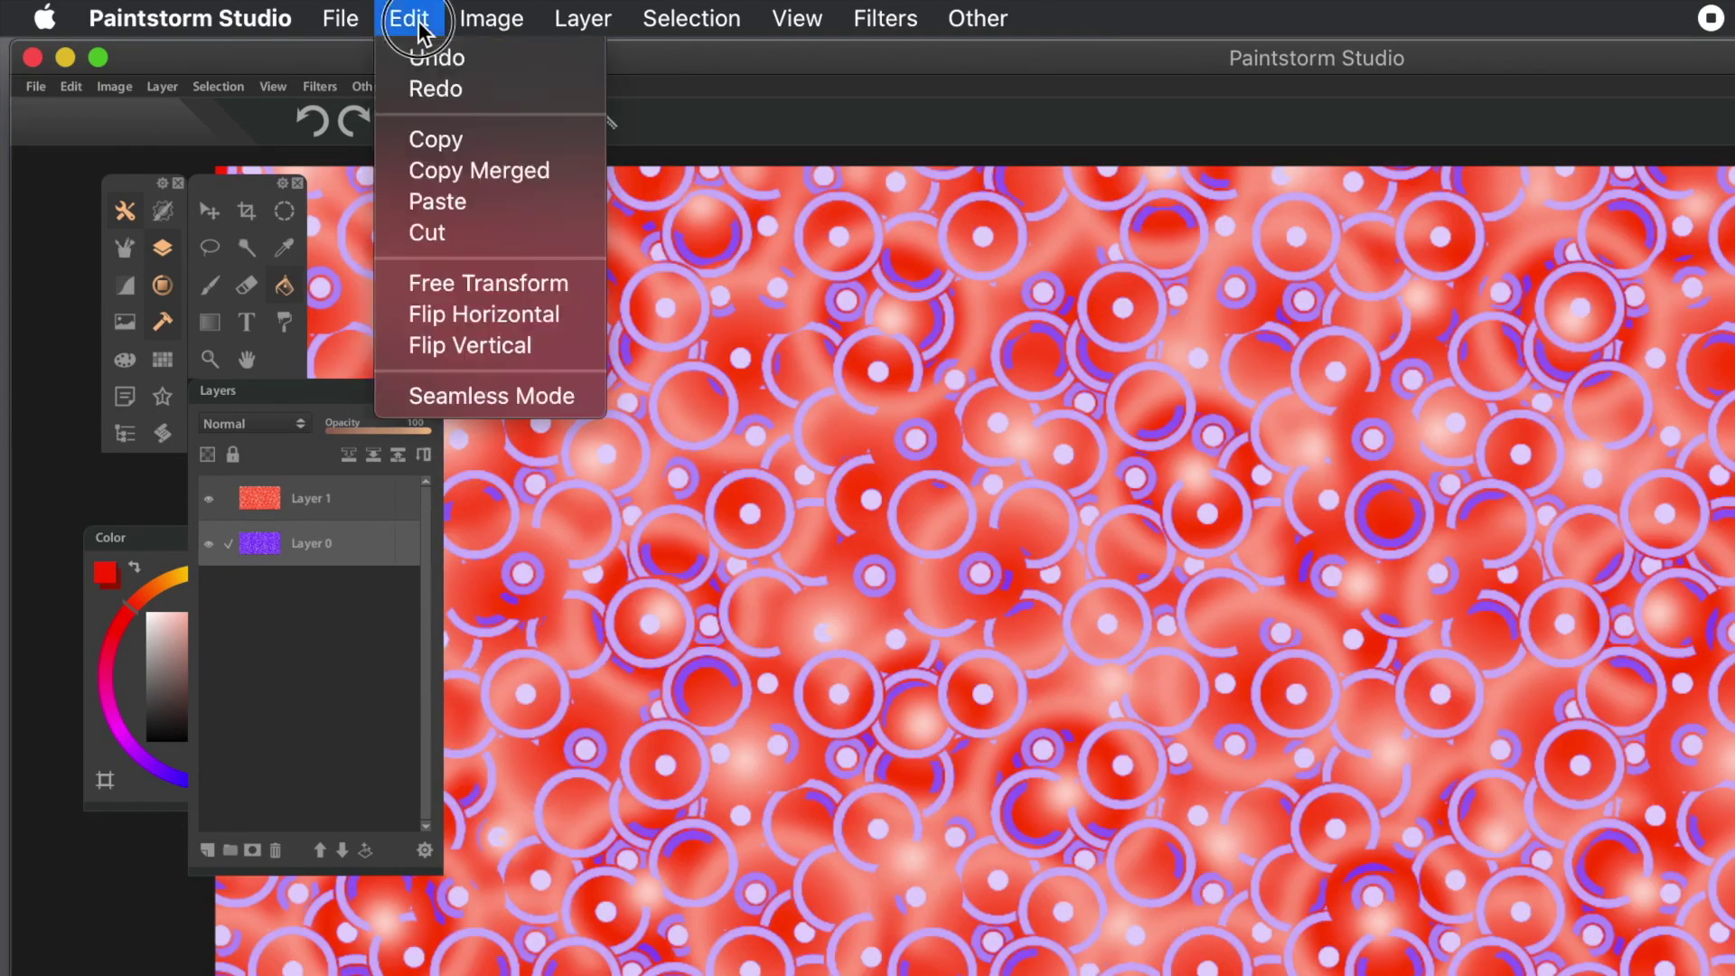
left_click(424, 60)
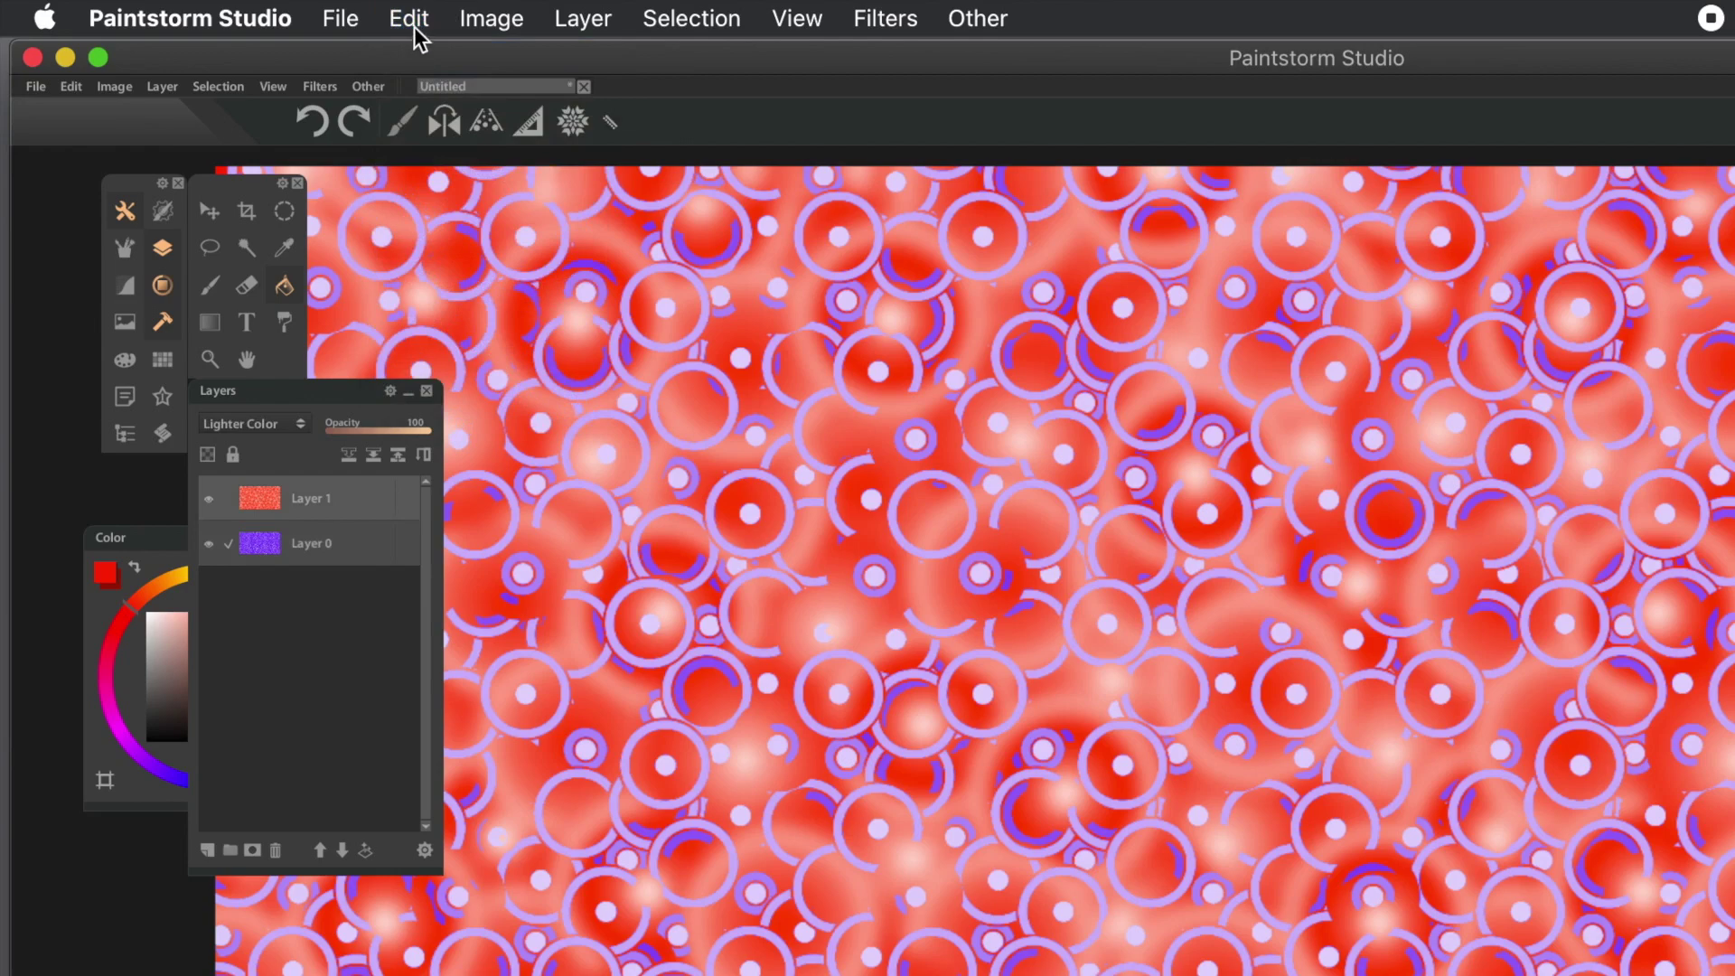
left_click(414, 26)
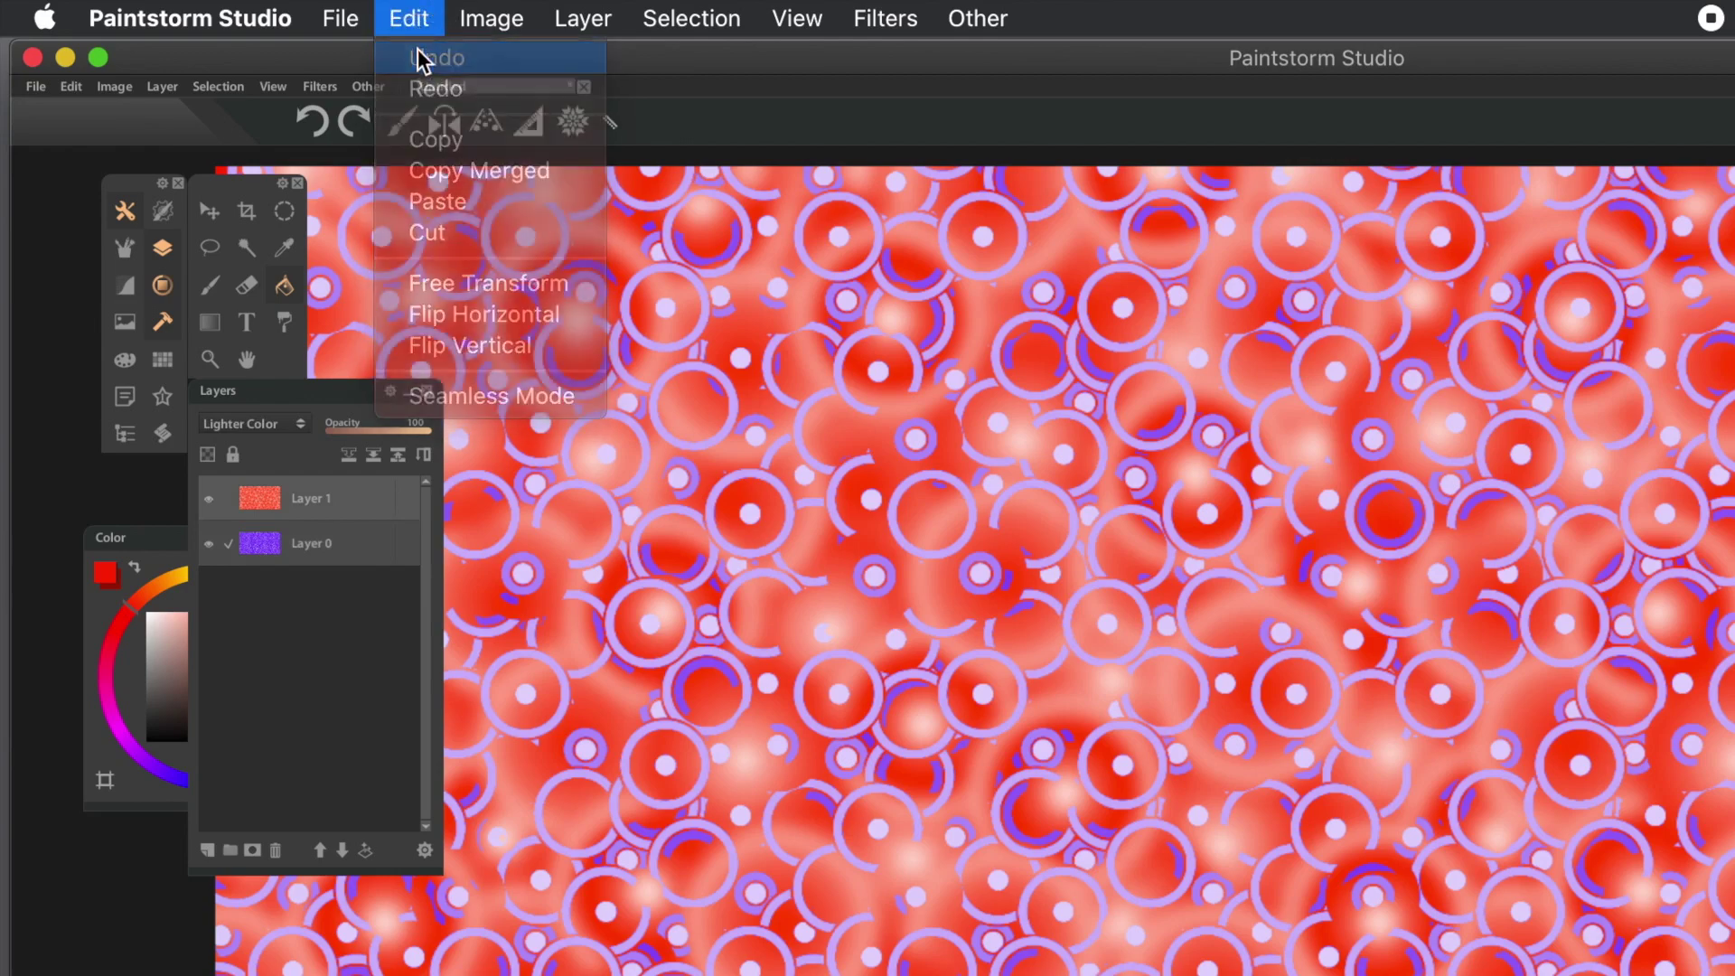
left_click(418, 54)
left_click(419, 22)
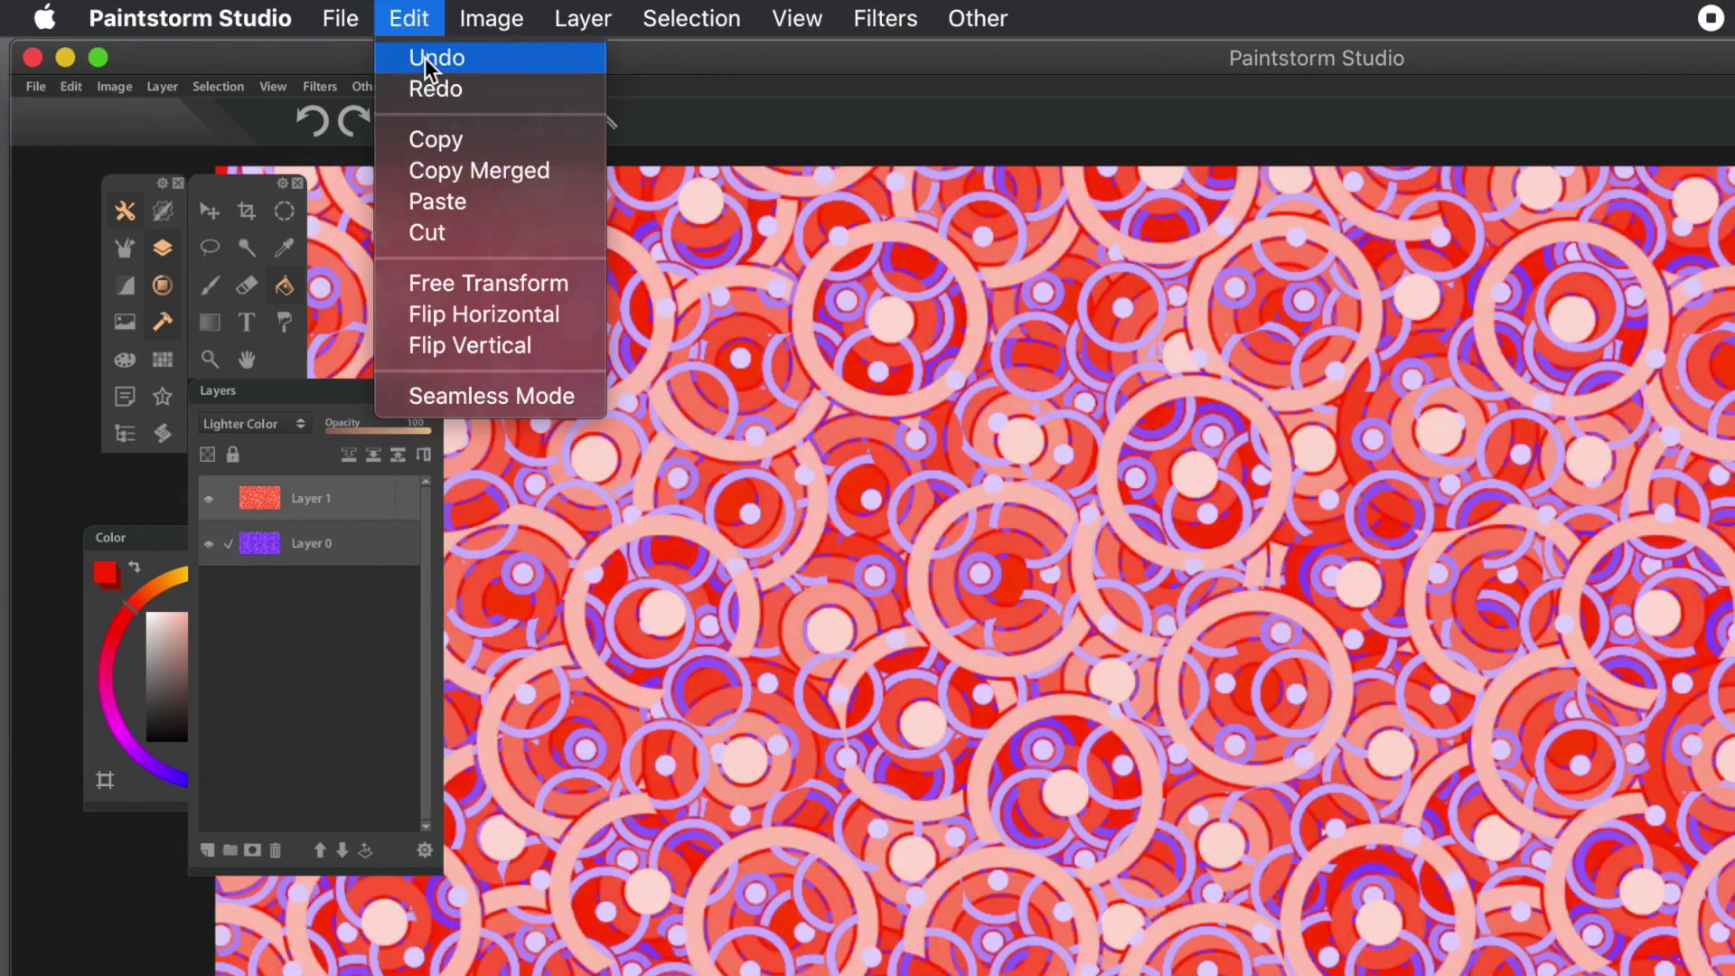
left_click(424, 59)
left_click(422, 29)
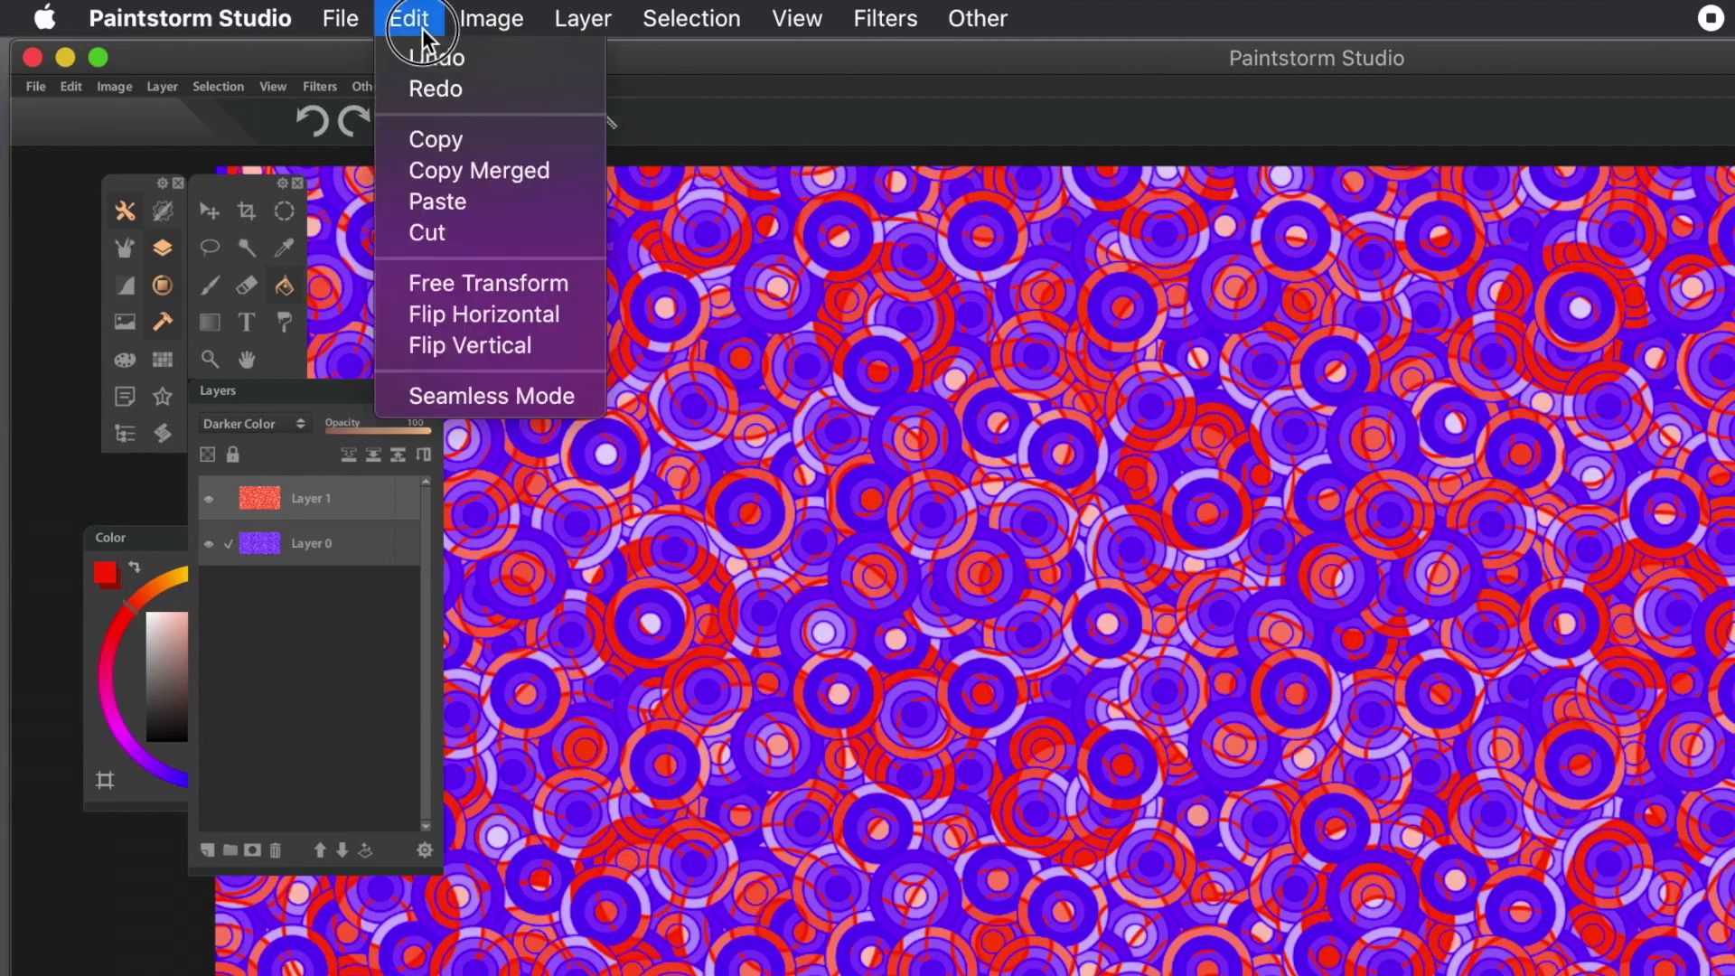
left_click(427, 53)
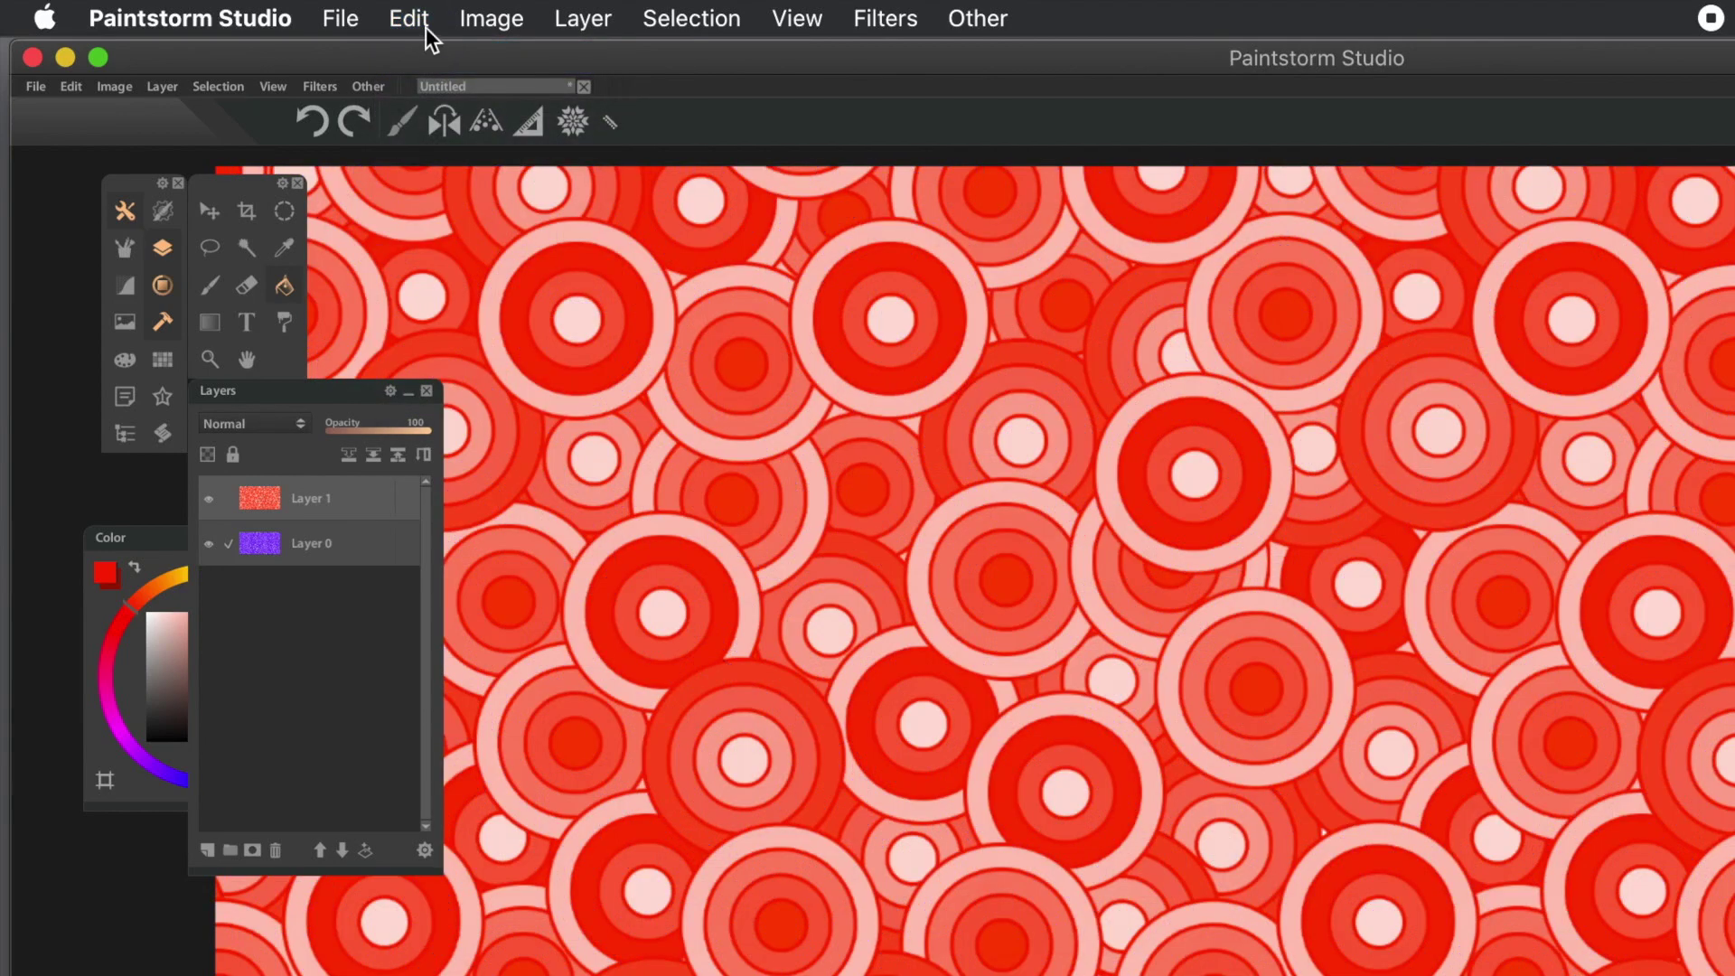
- Undo the red pattern fill, the added layer and the blue-violet pattern fill, back to a blank white canvas
left_click(425, 24)
left_click(430, 56)
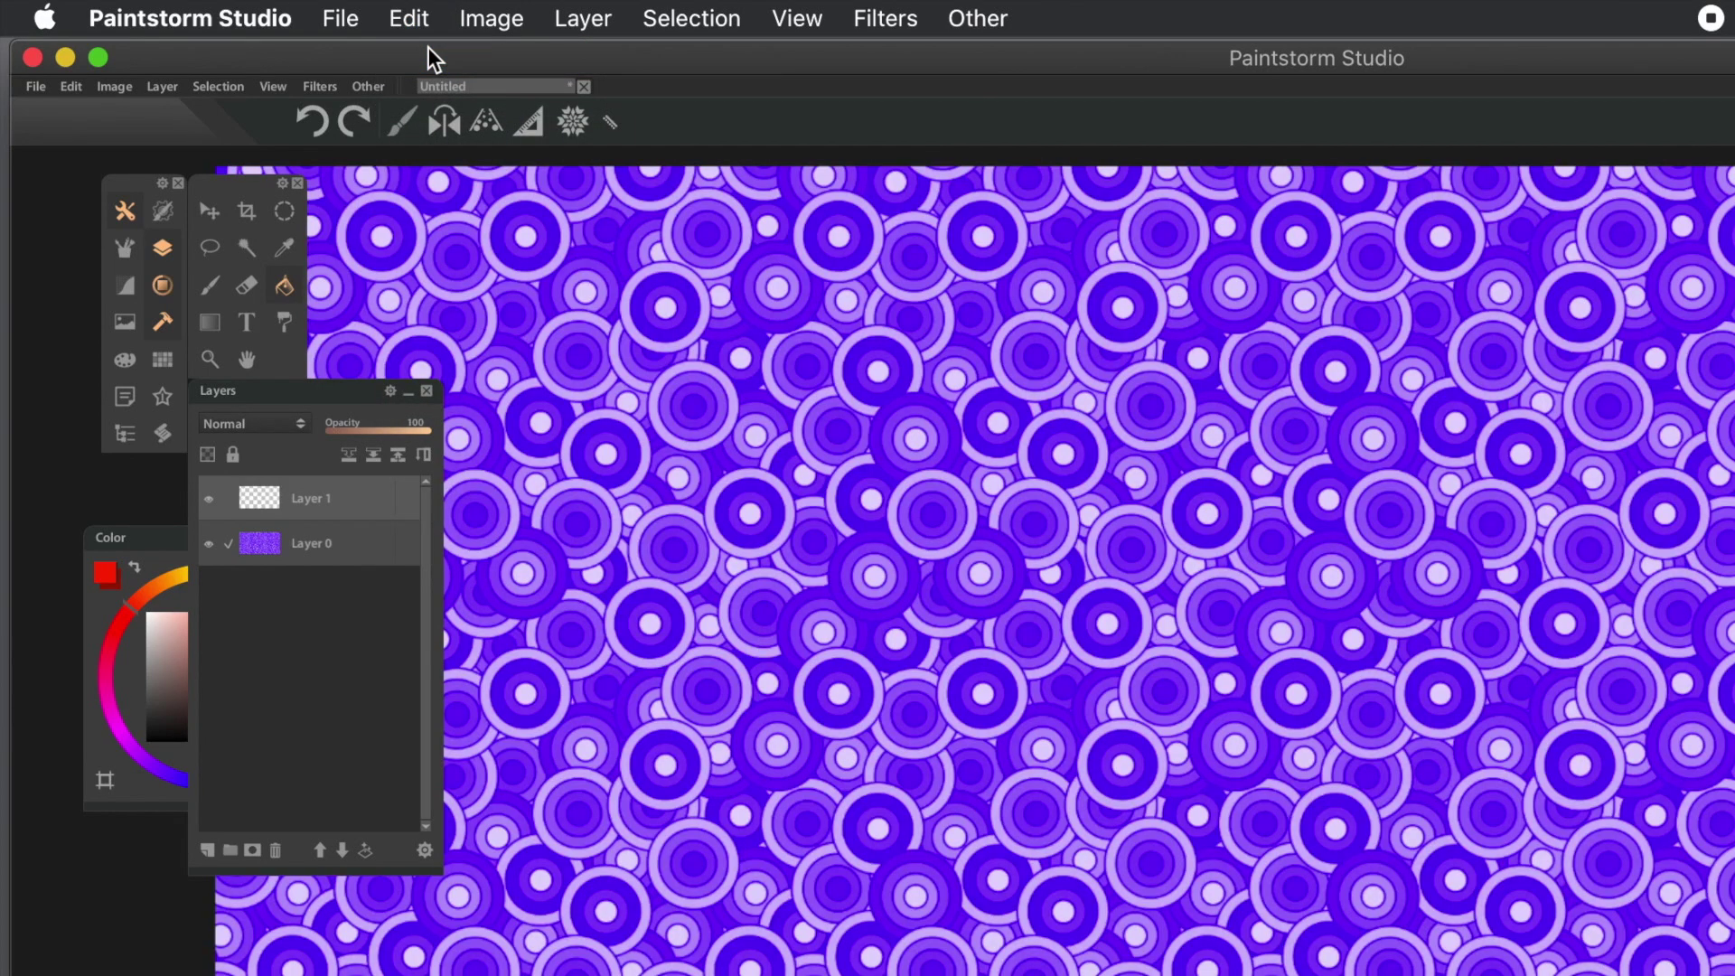
left_click(407, 22)
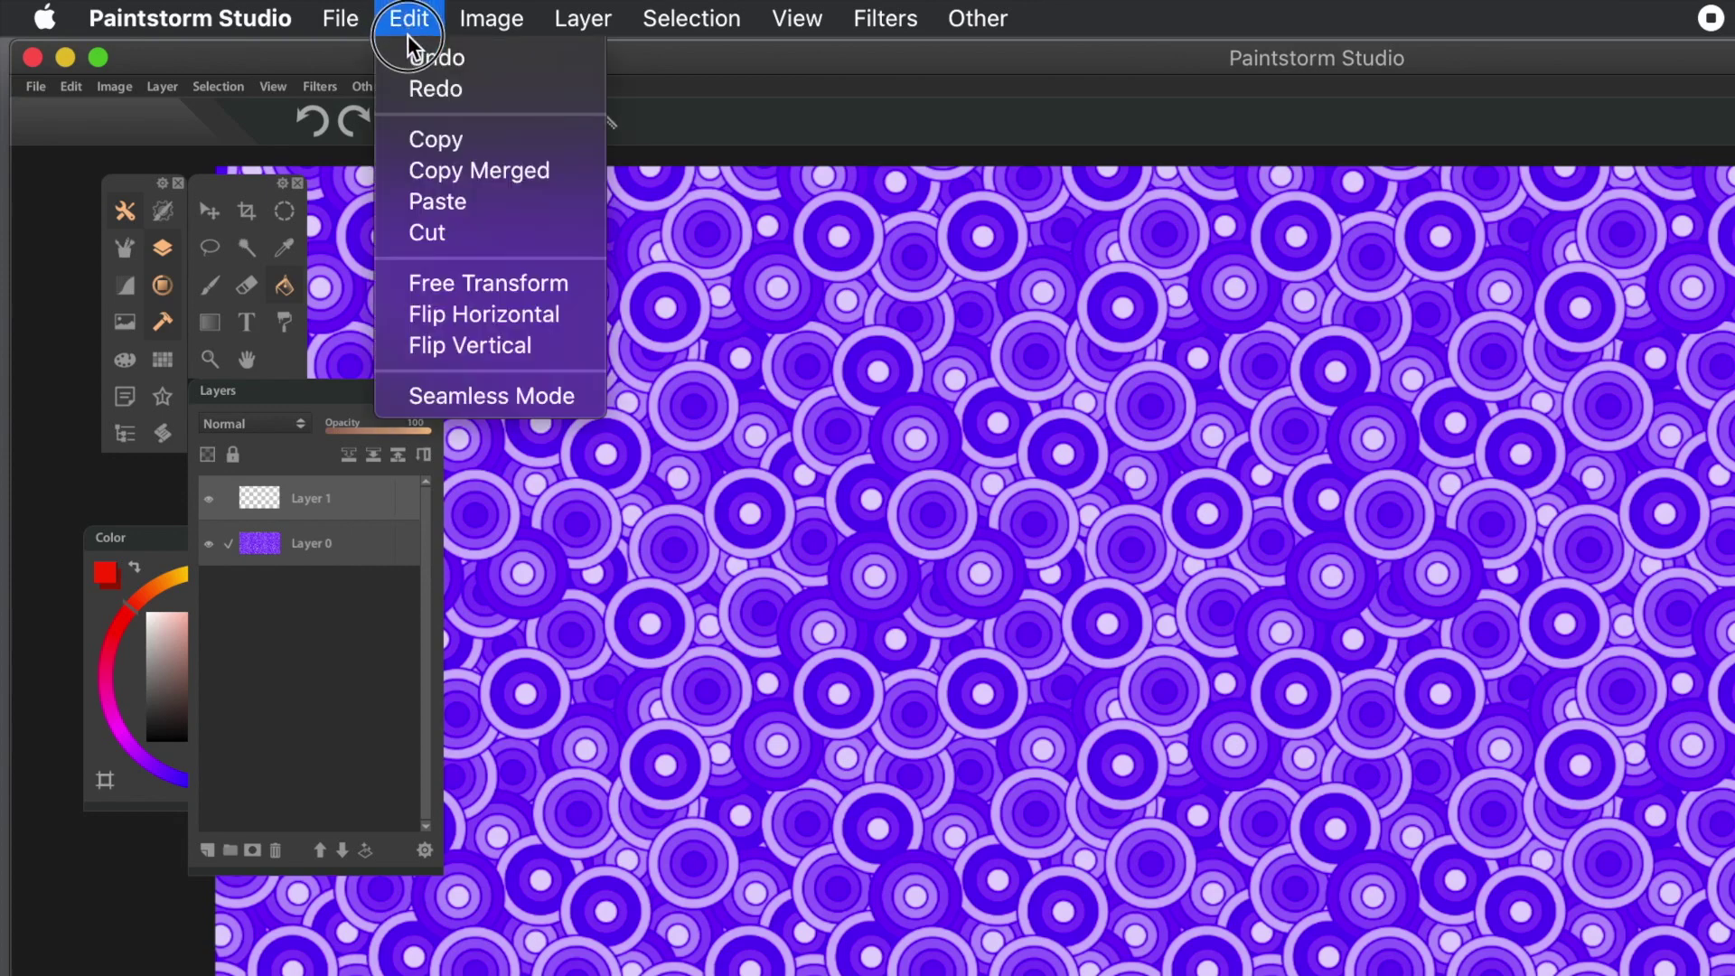
left_click(409, 51)
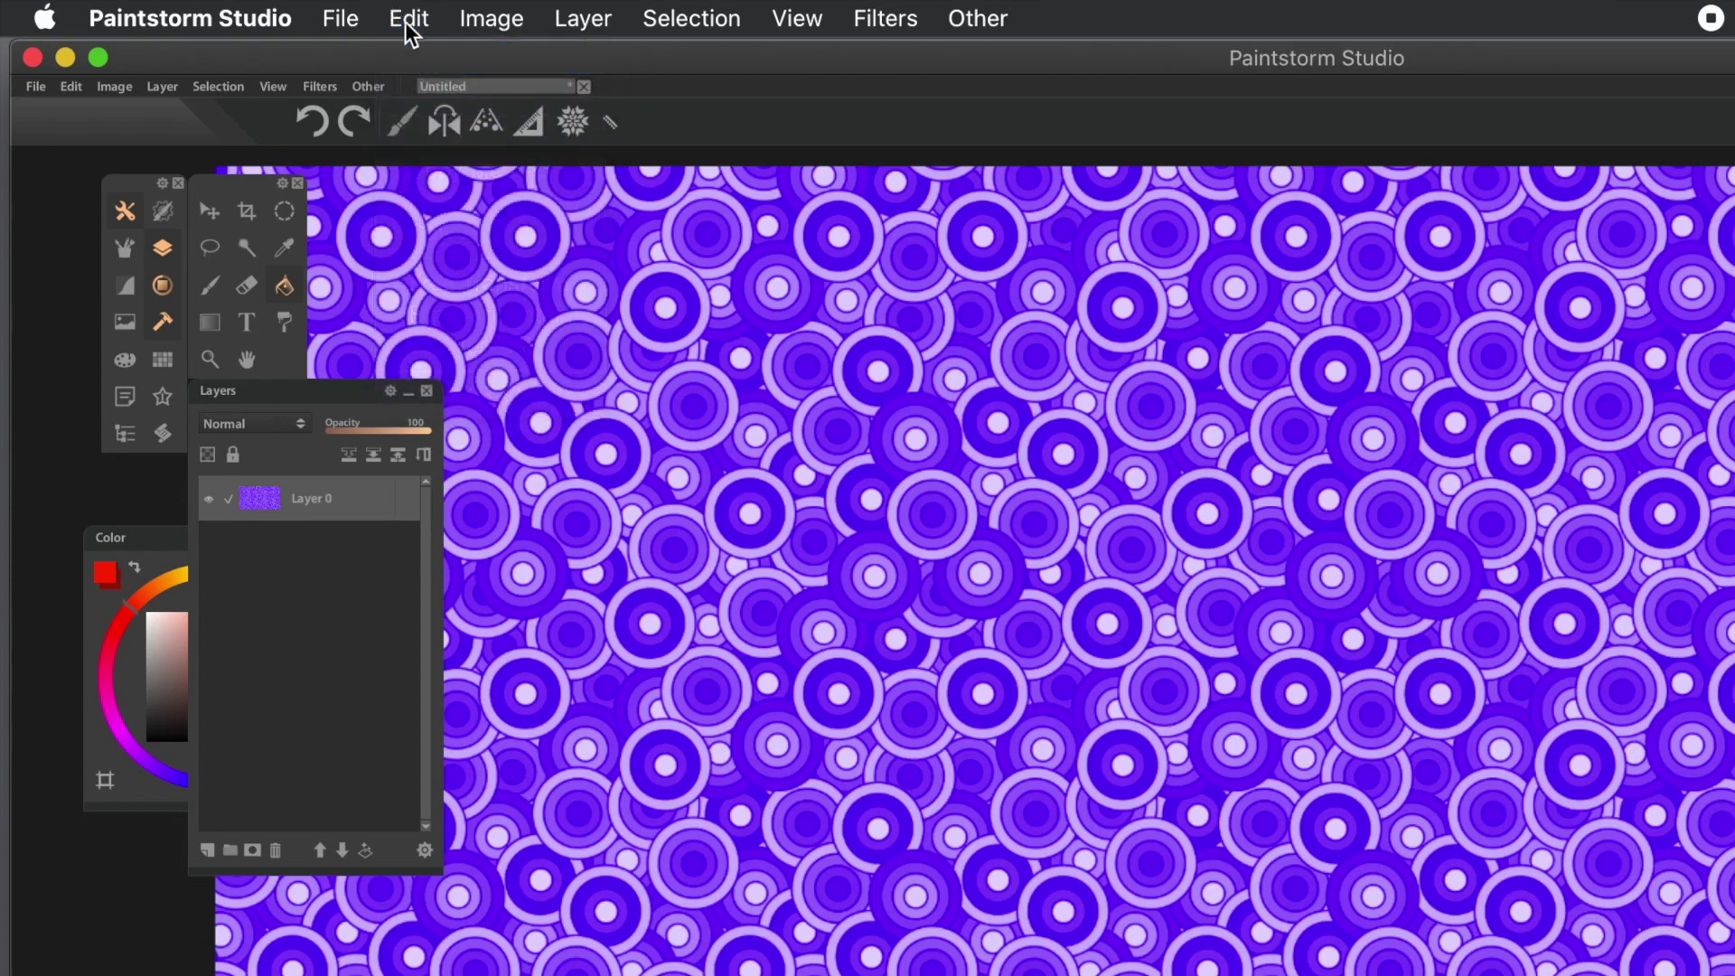
left_click(406, 21)
left_click(409, 55)
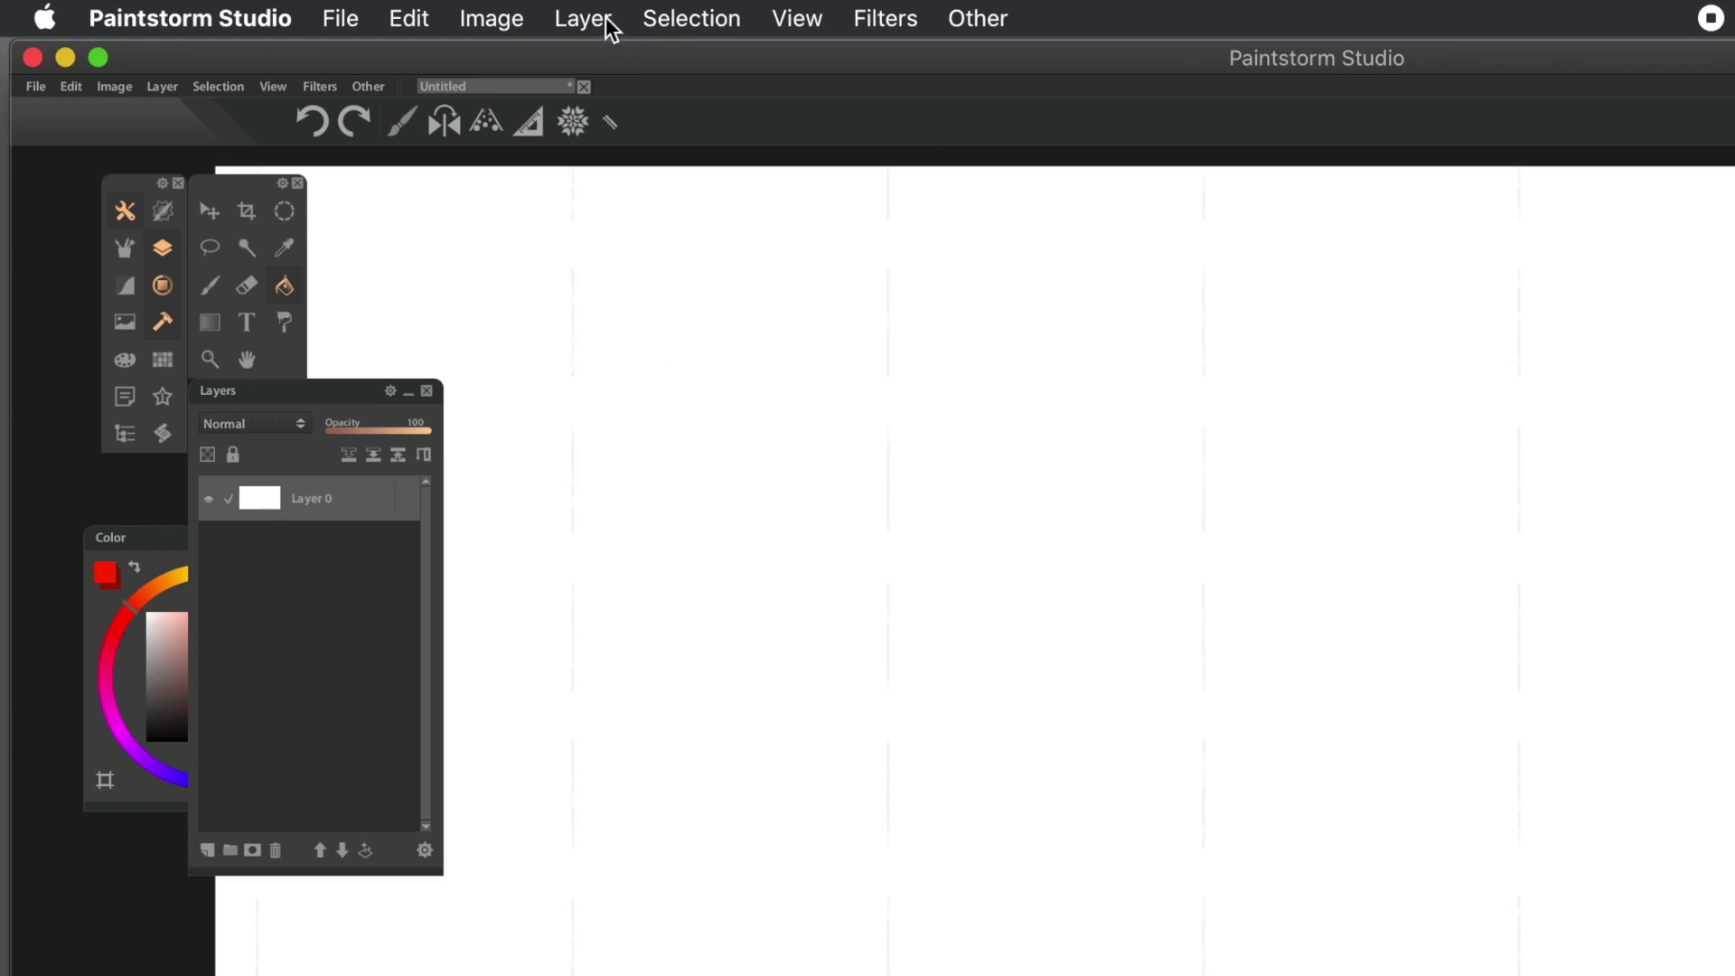
- Activate the bucket tool, open its pattern library and select the existing GX97_Antique diamond pattern
key("b")
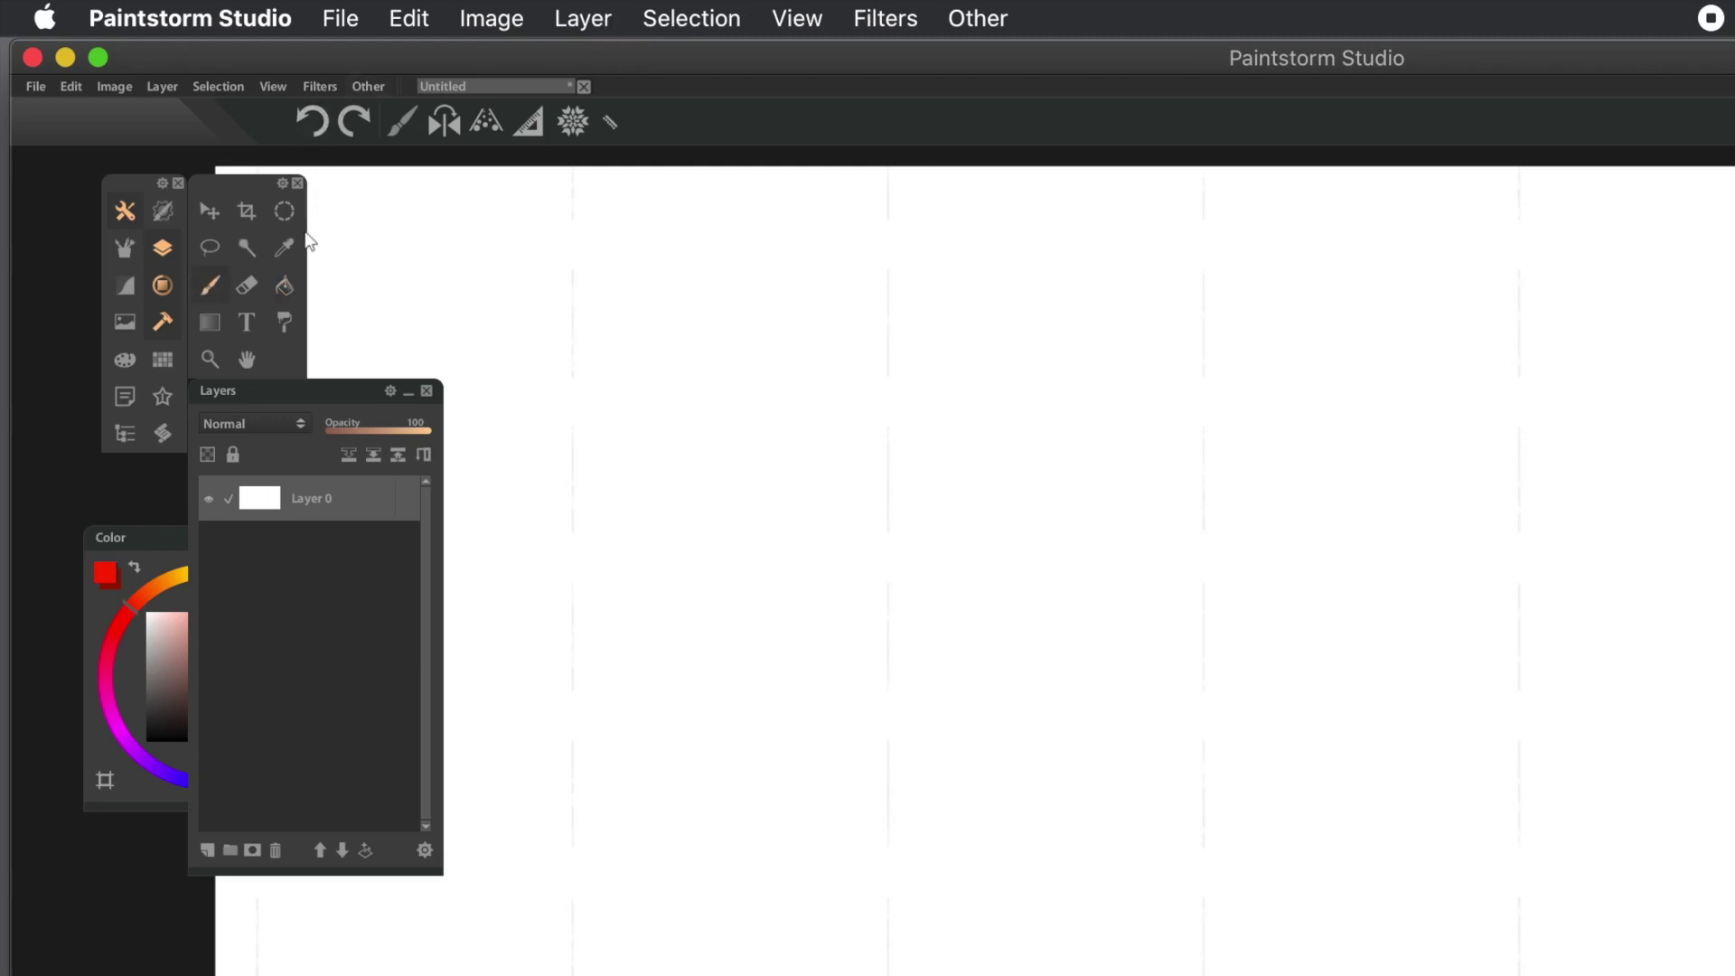
left_click(285, 286)
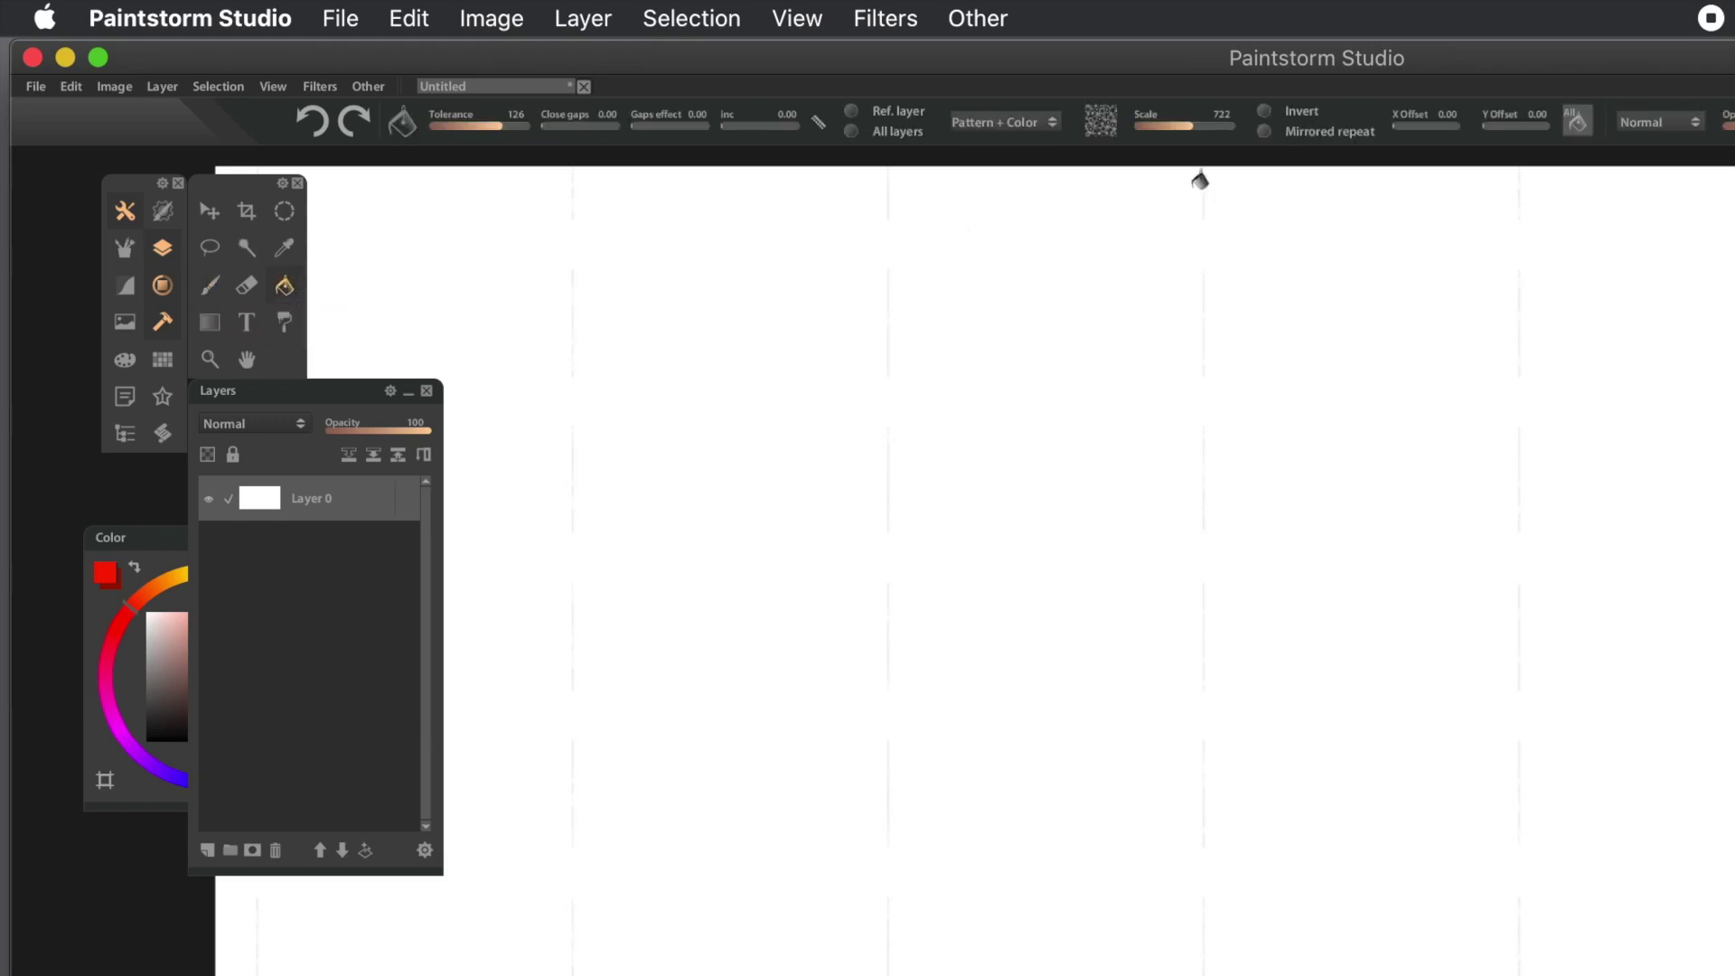
left_click(1101, 125)
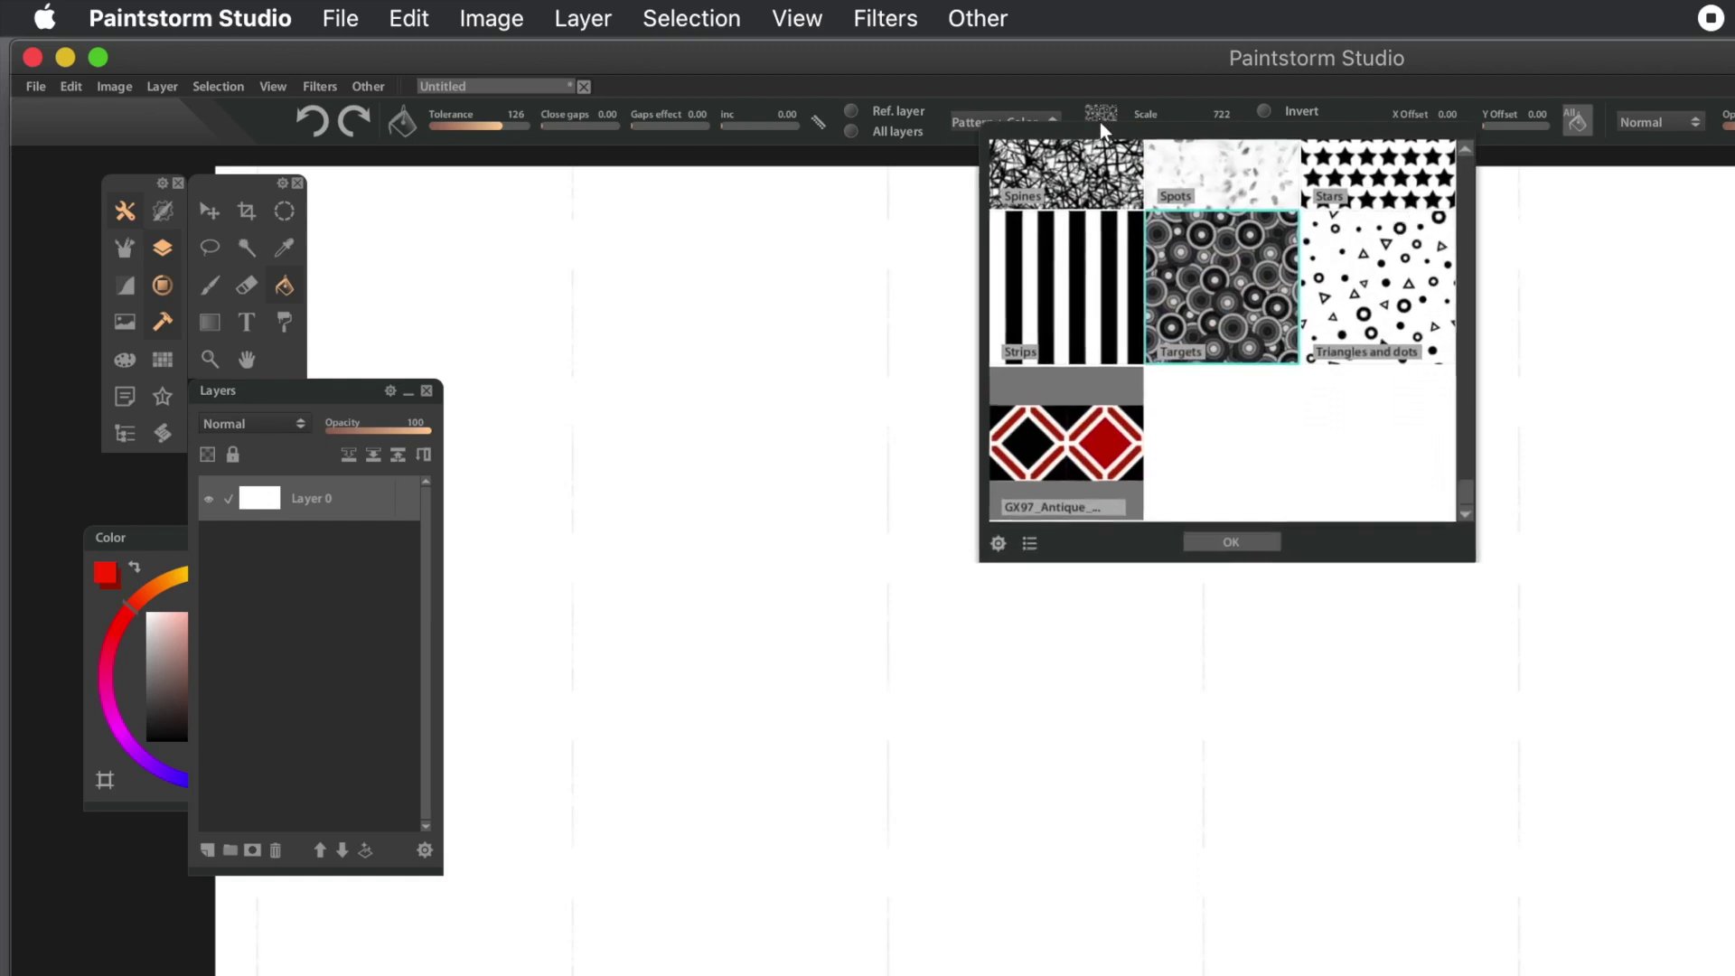
left_click(999, 552)
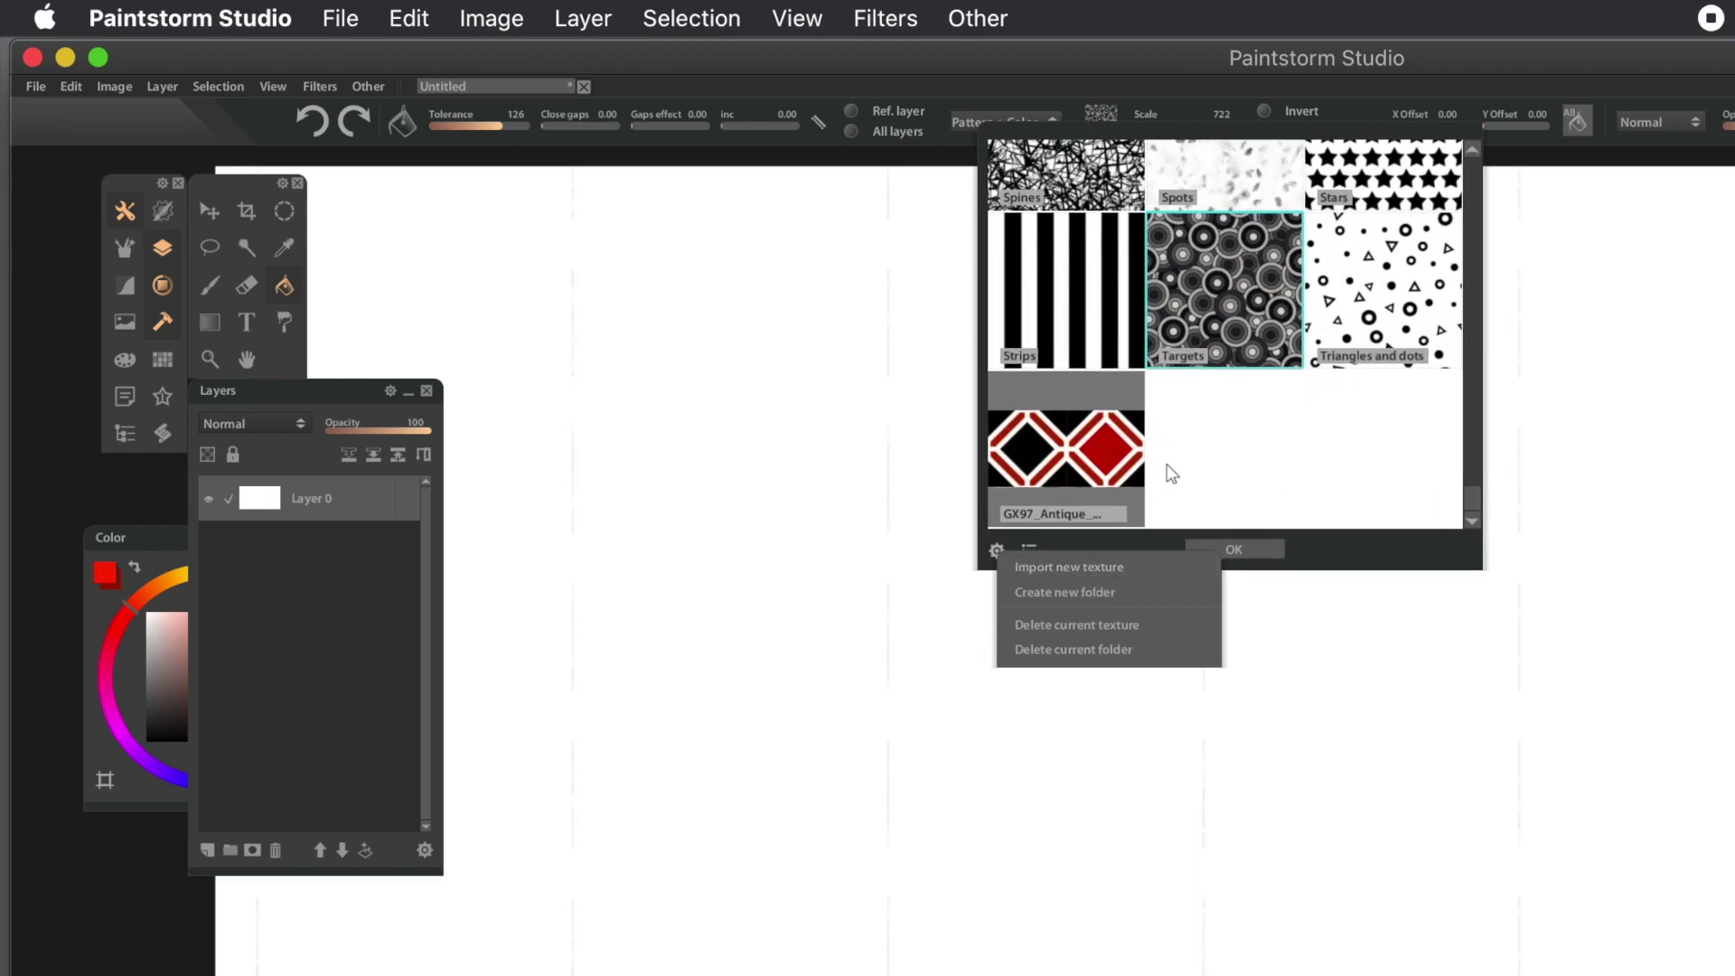
left_click(1089, 462)
left_click(1081, 463)
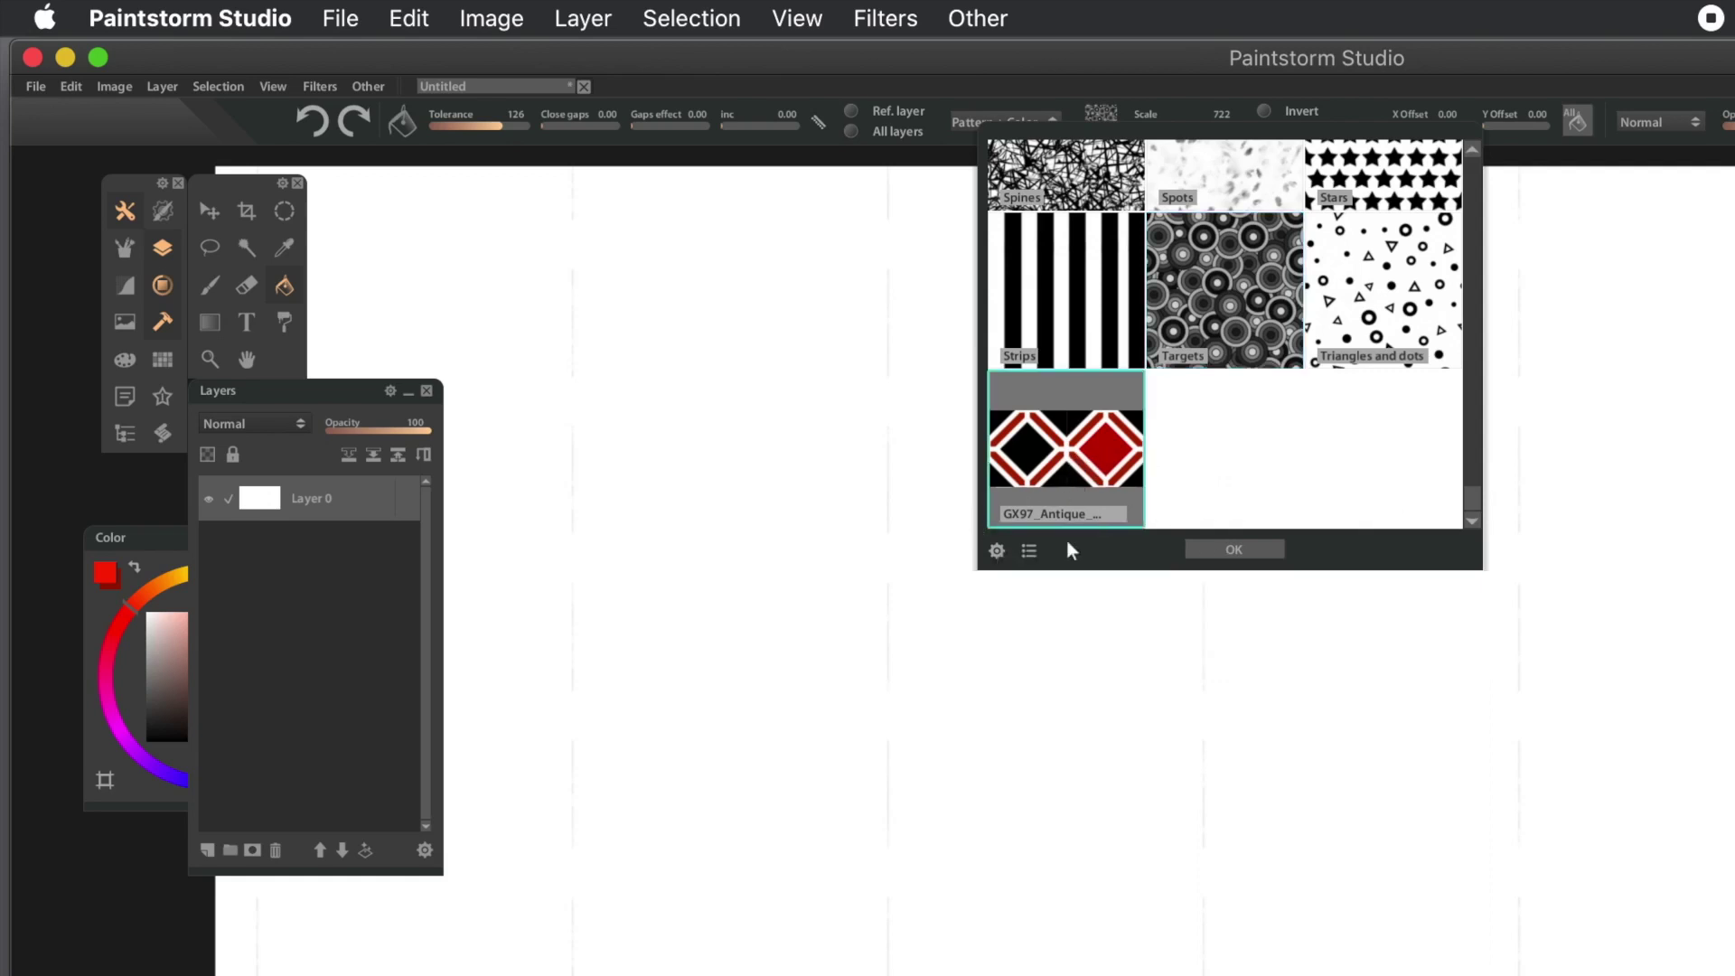
- Import GX97_Antique_Graphicxtras_073.png from the my graphicxtras products folder as a Color texture and accept it as the fill pattern
left_click(996, 551)
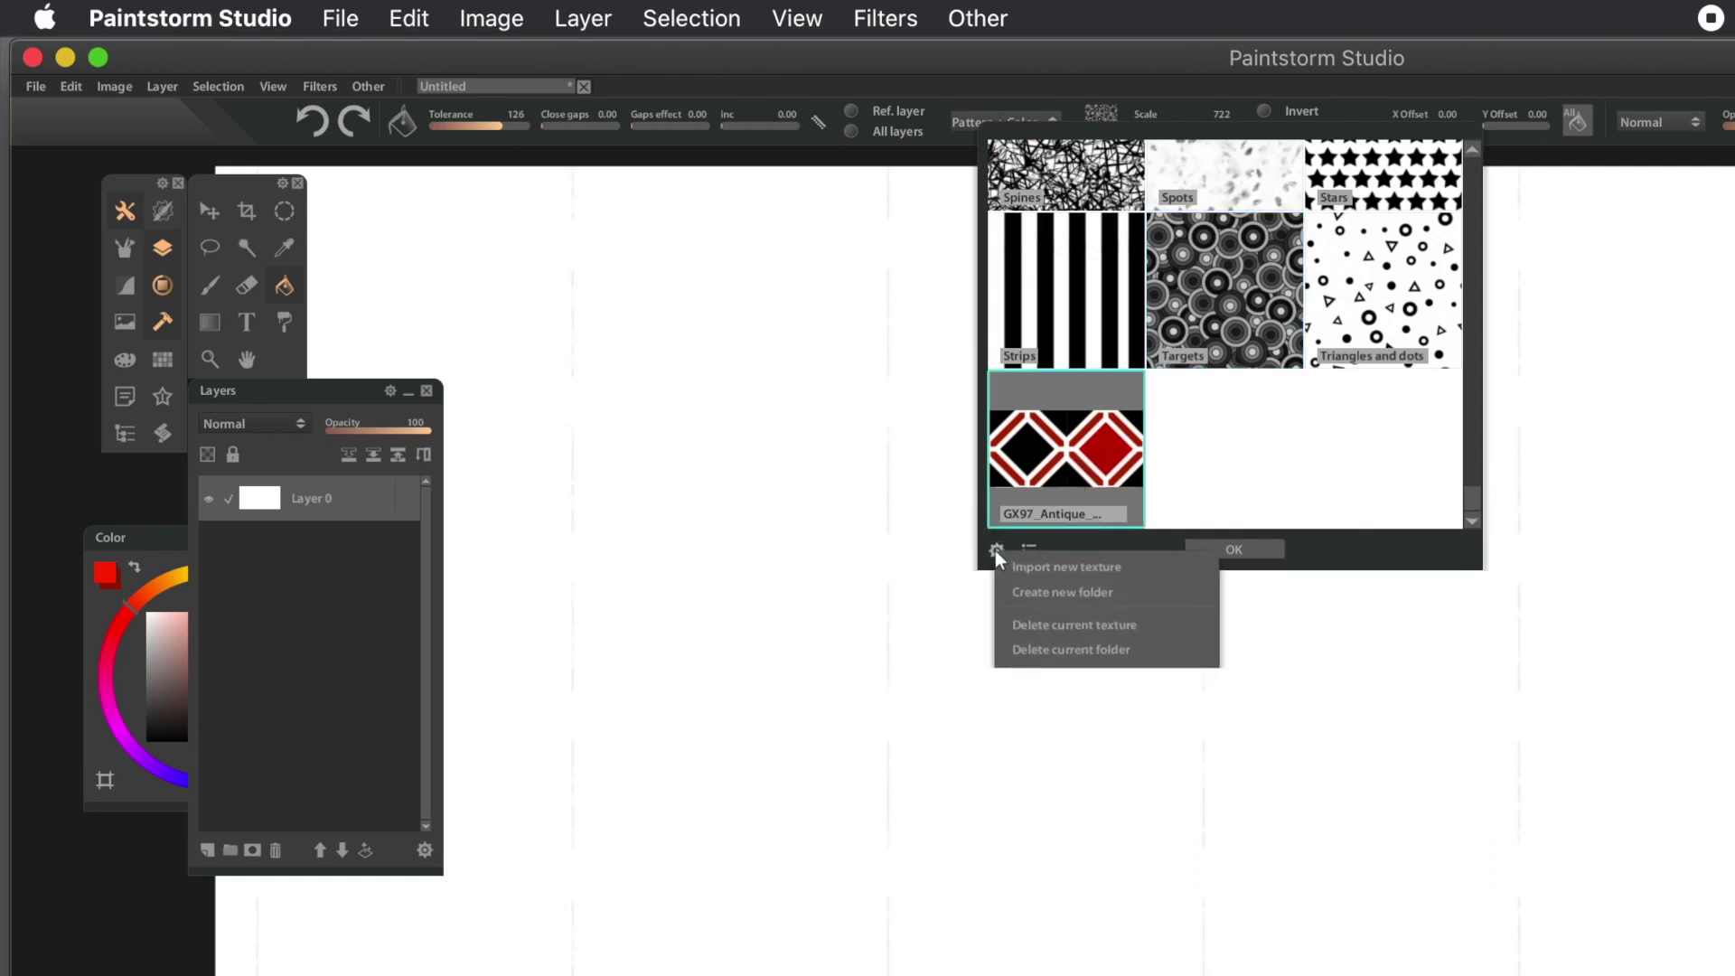
left_click(1066, 569)
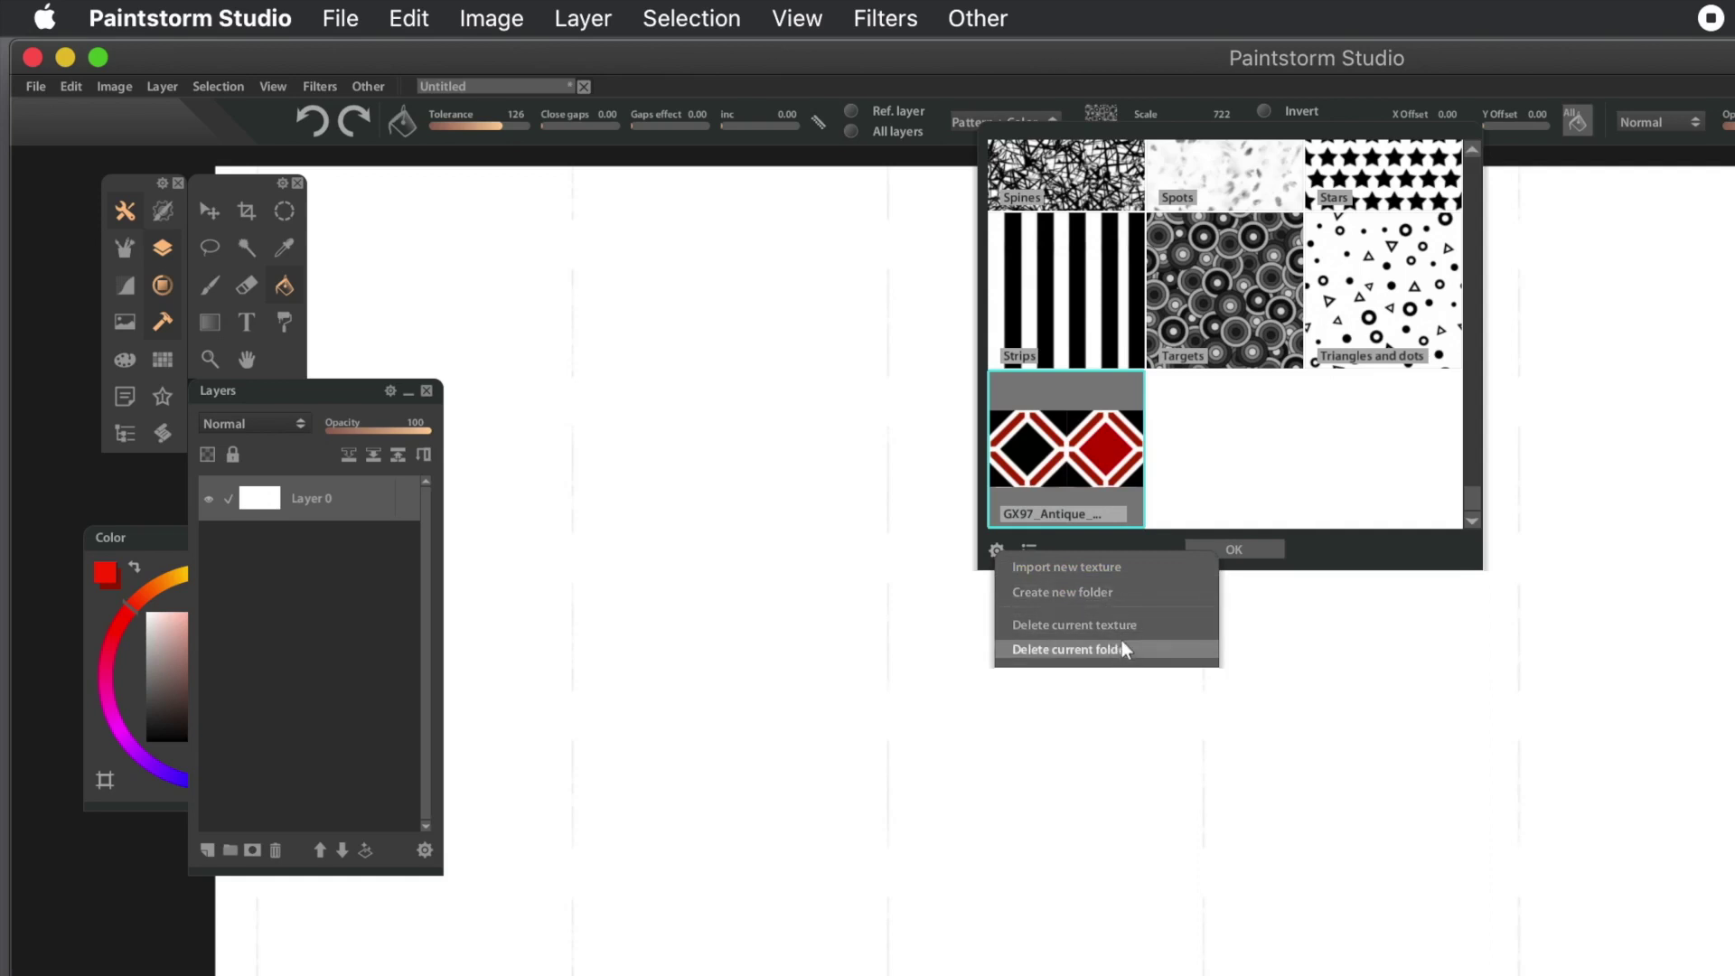
left_click(1073, 566)
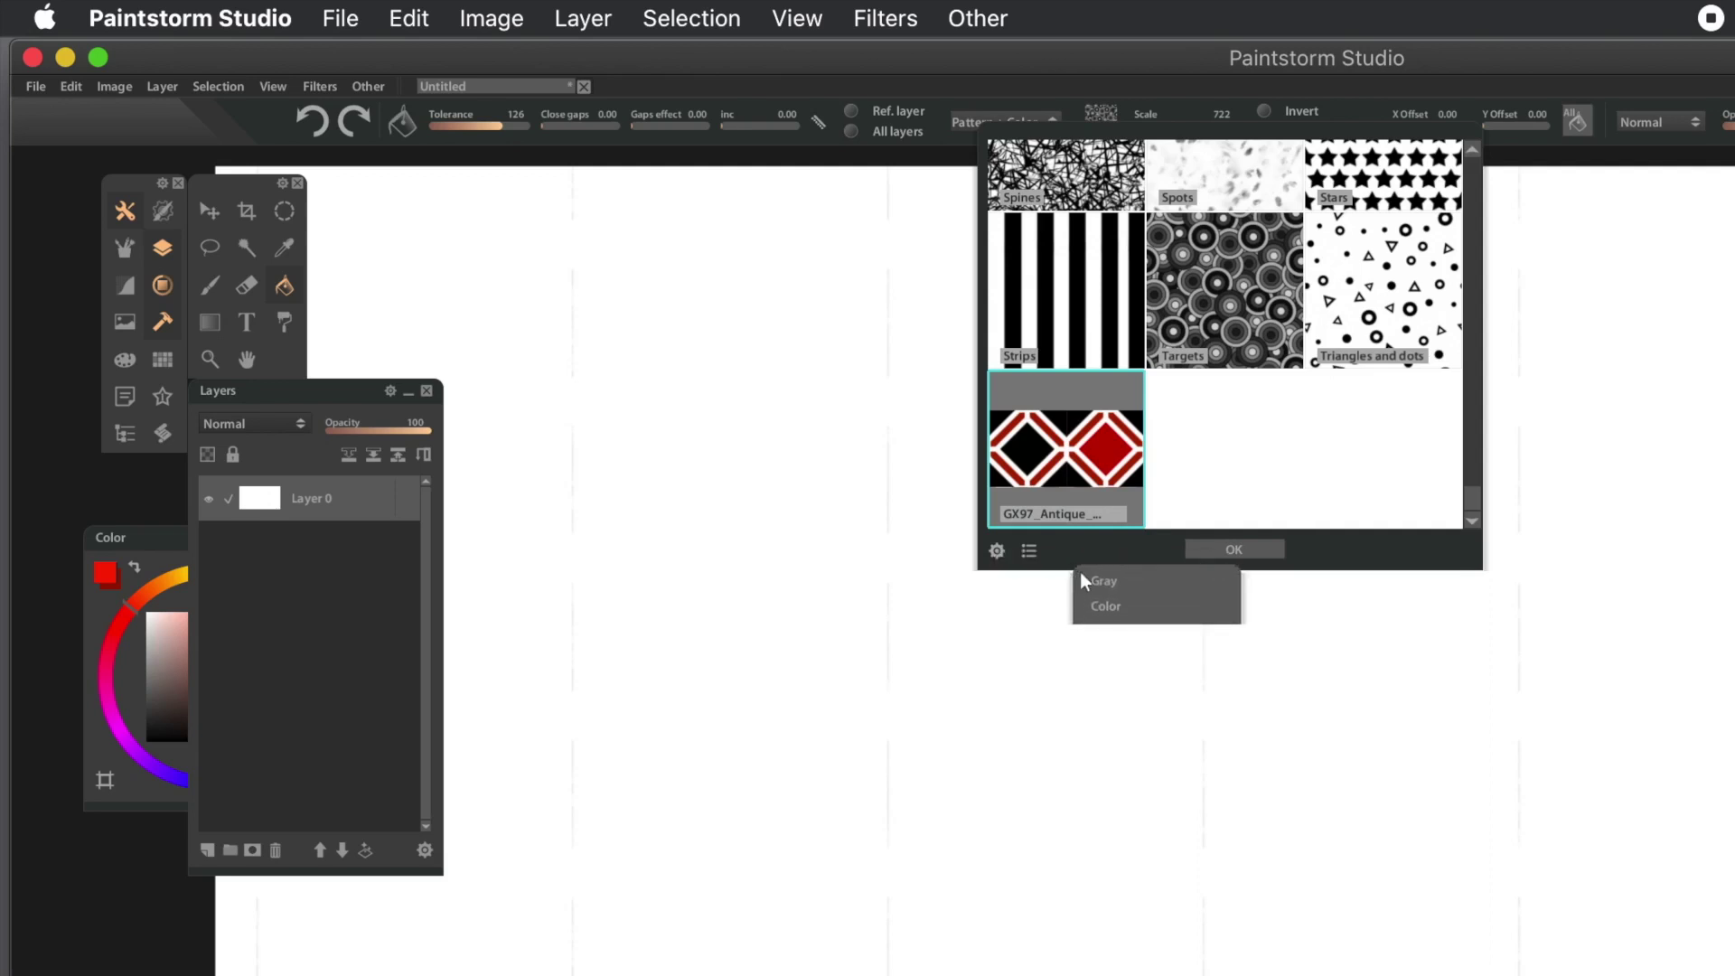
left_click(1117, 607)
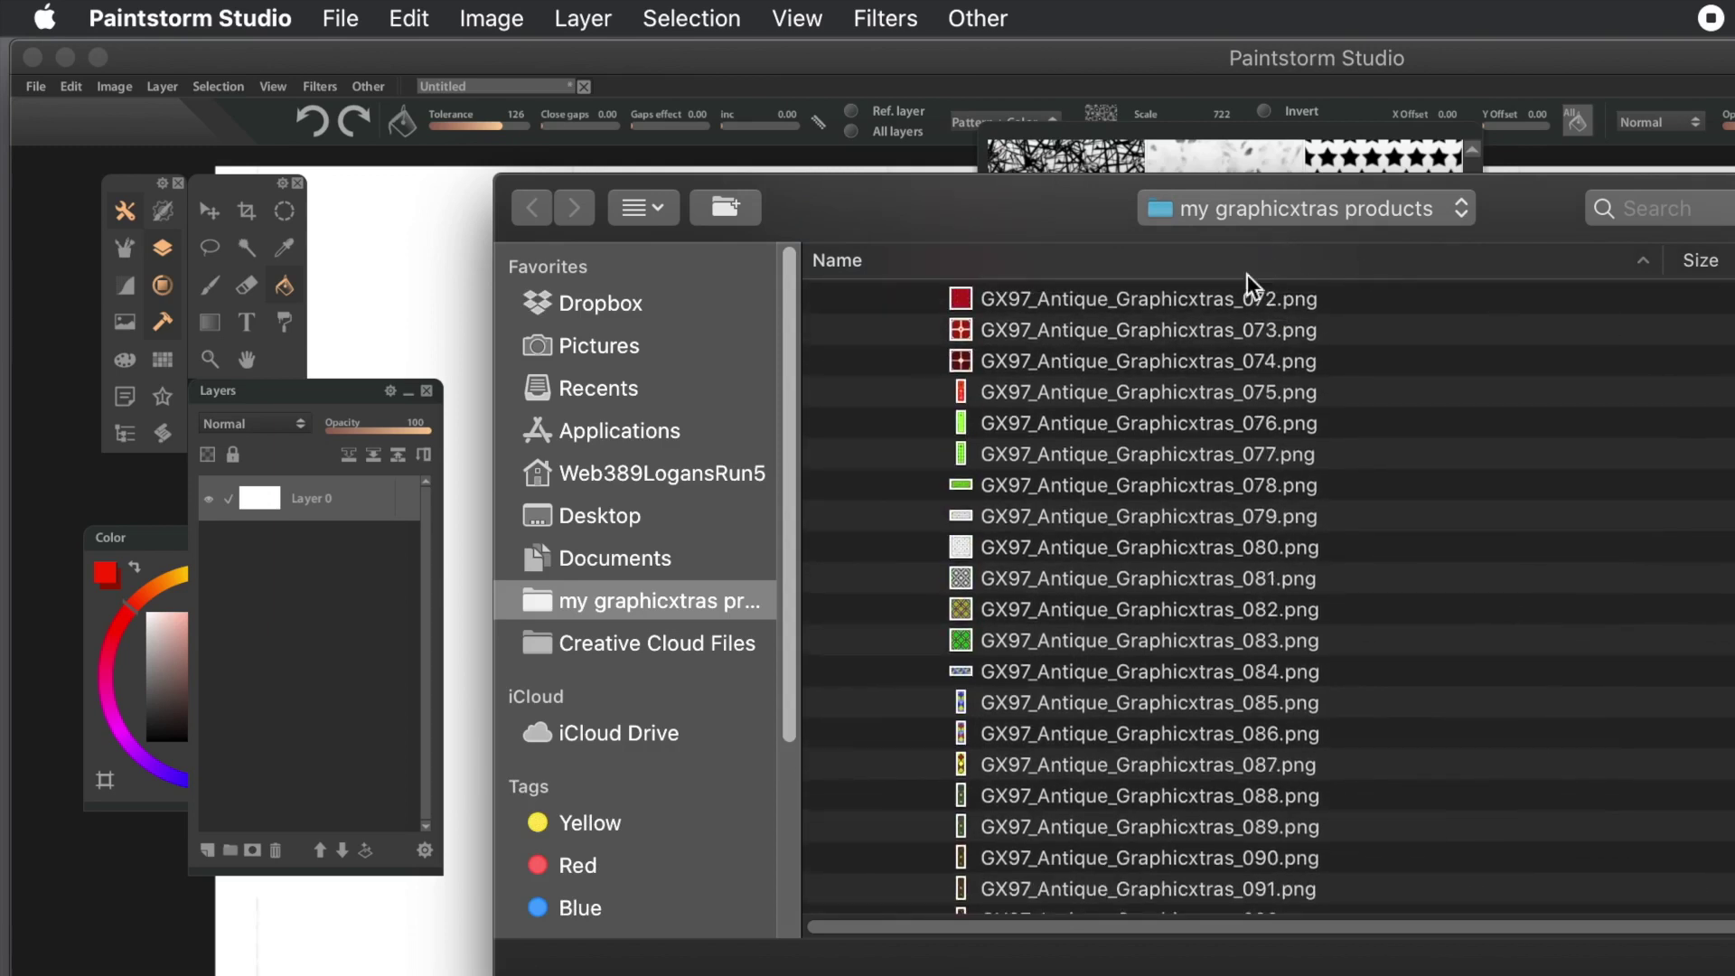
left_click(1036, 324)
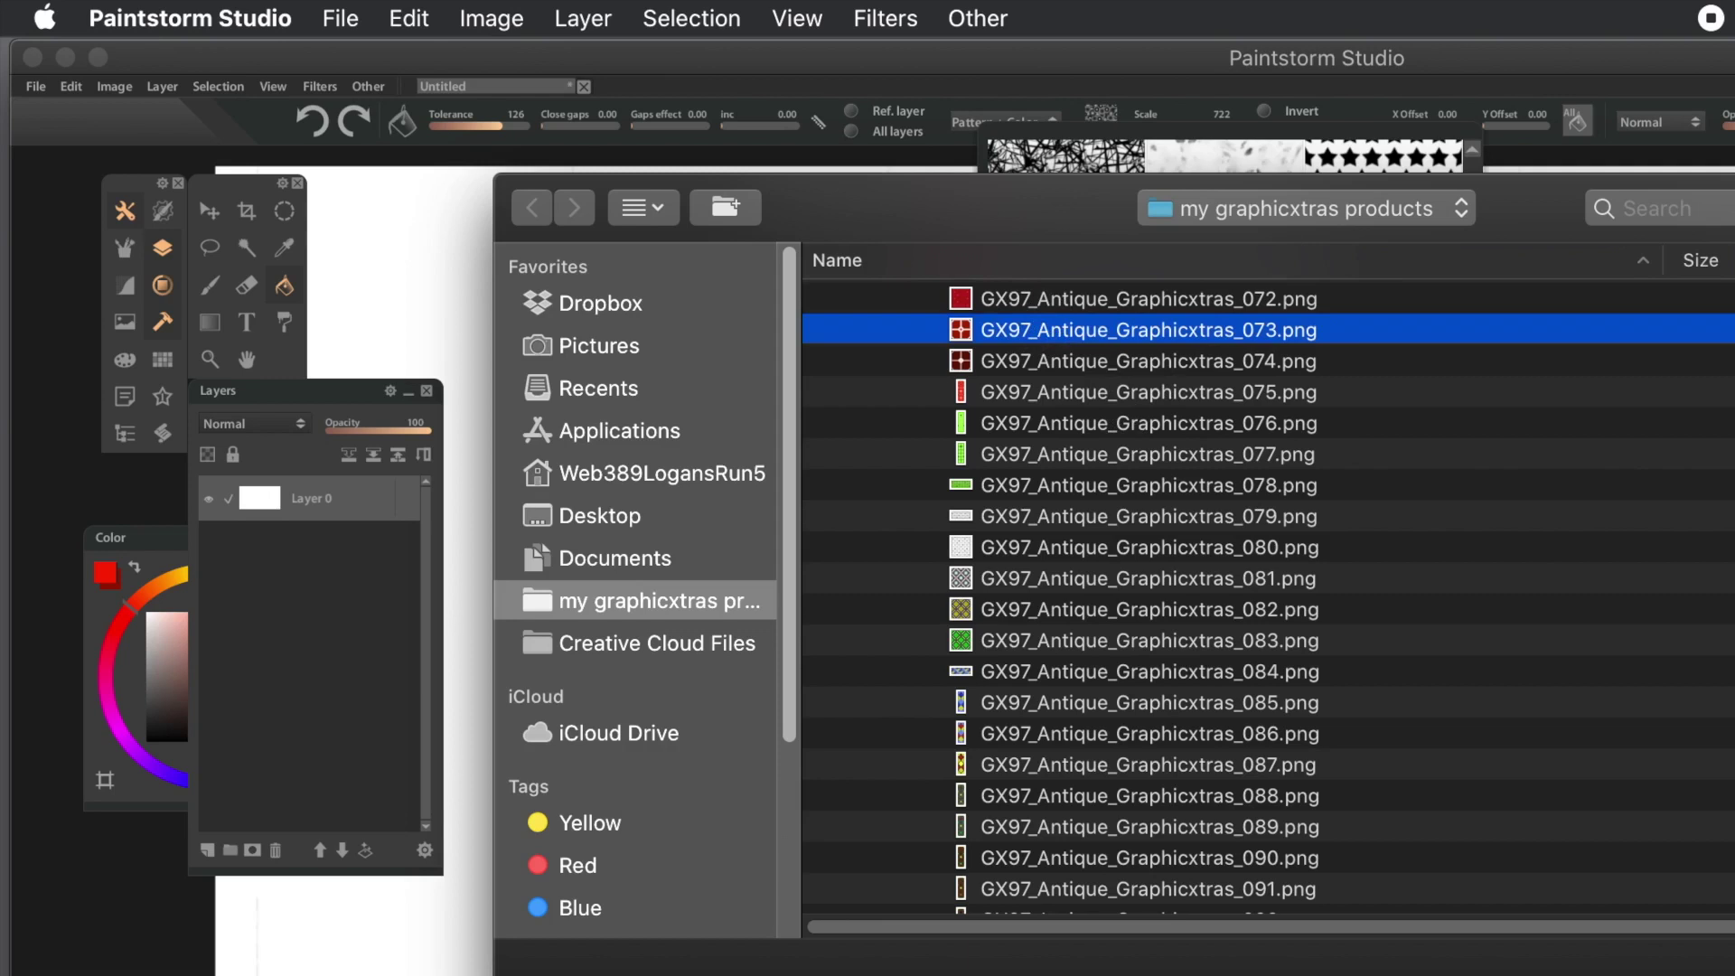
key("Return")
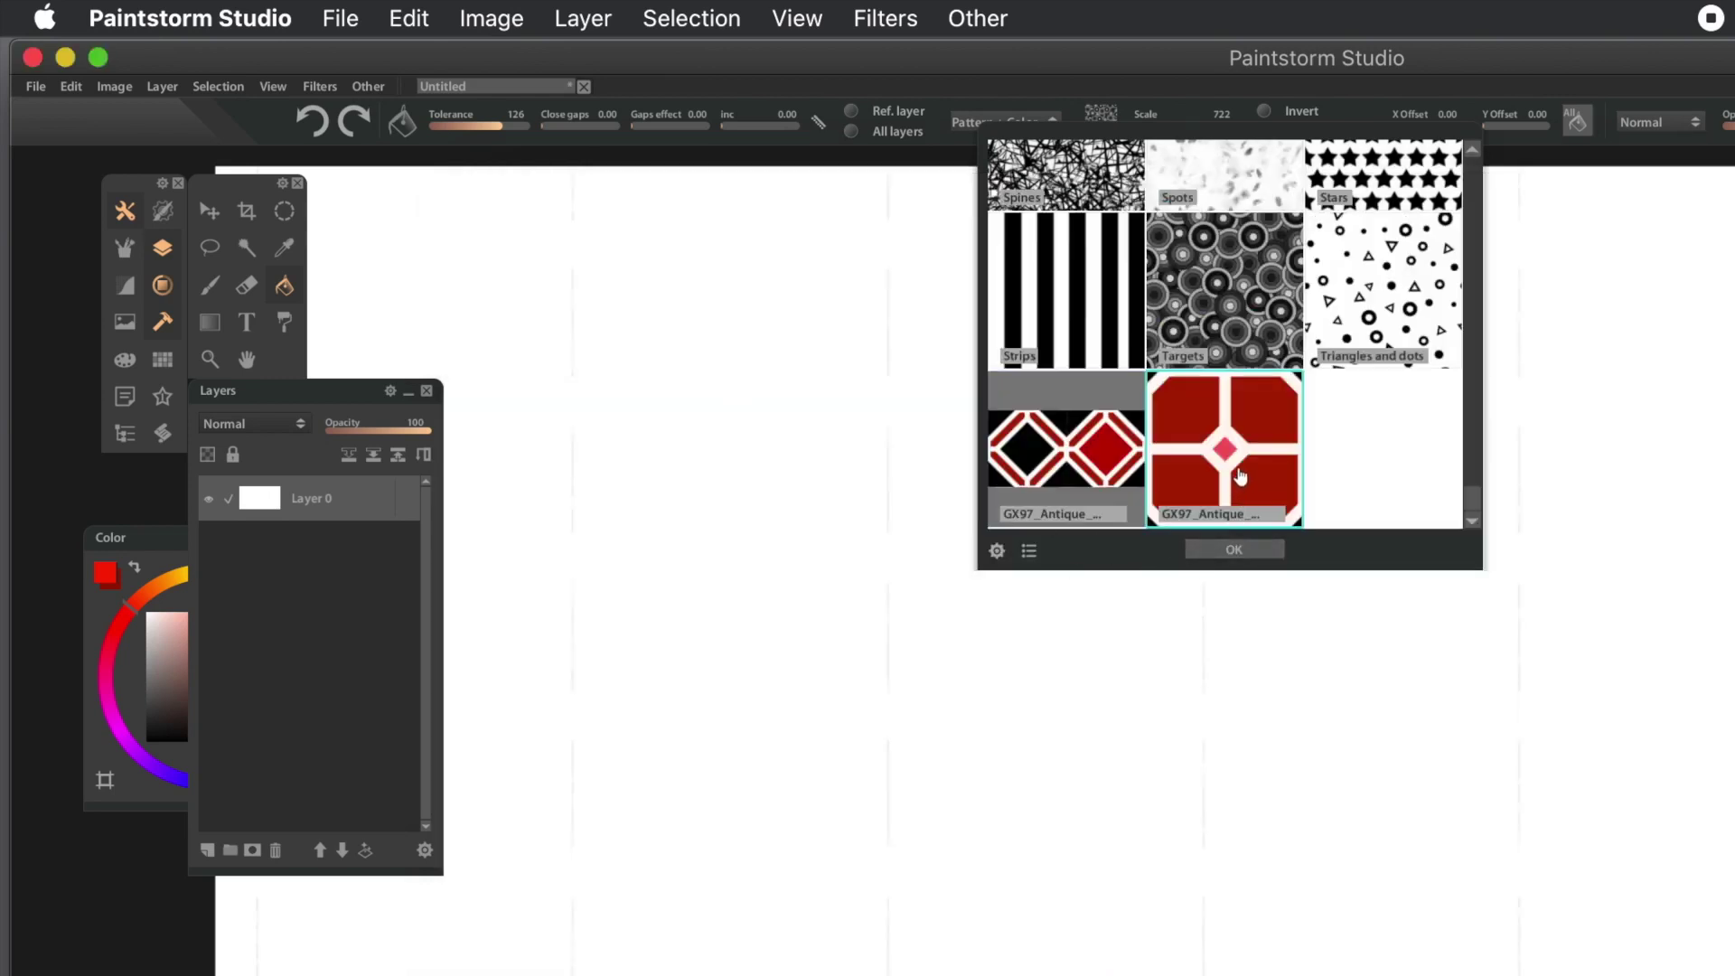
left_click(1234, 550)
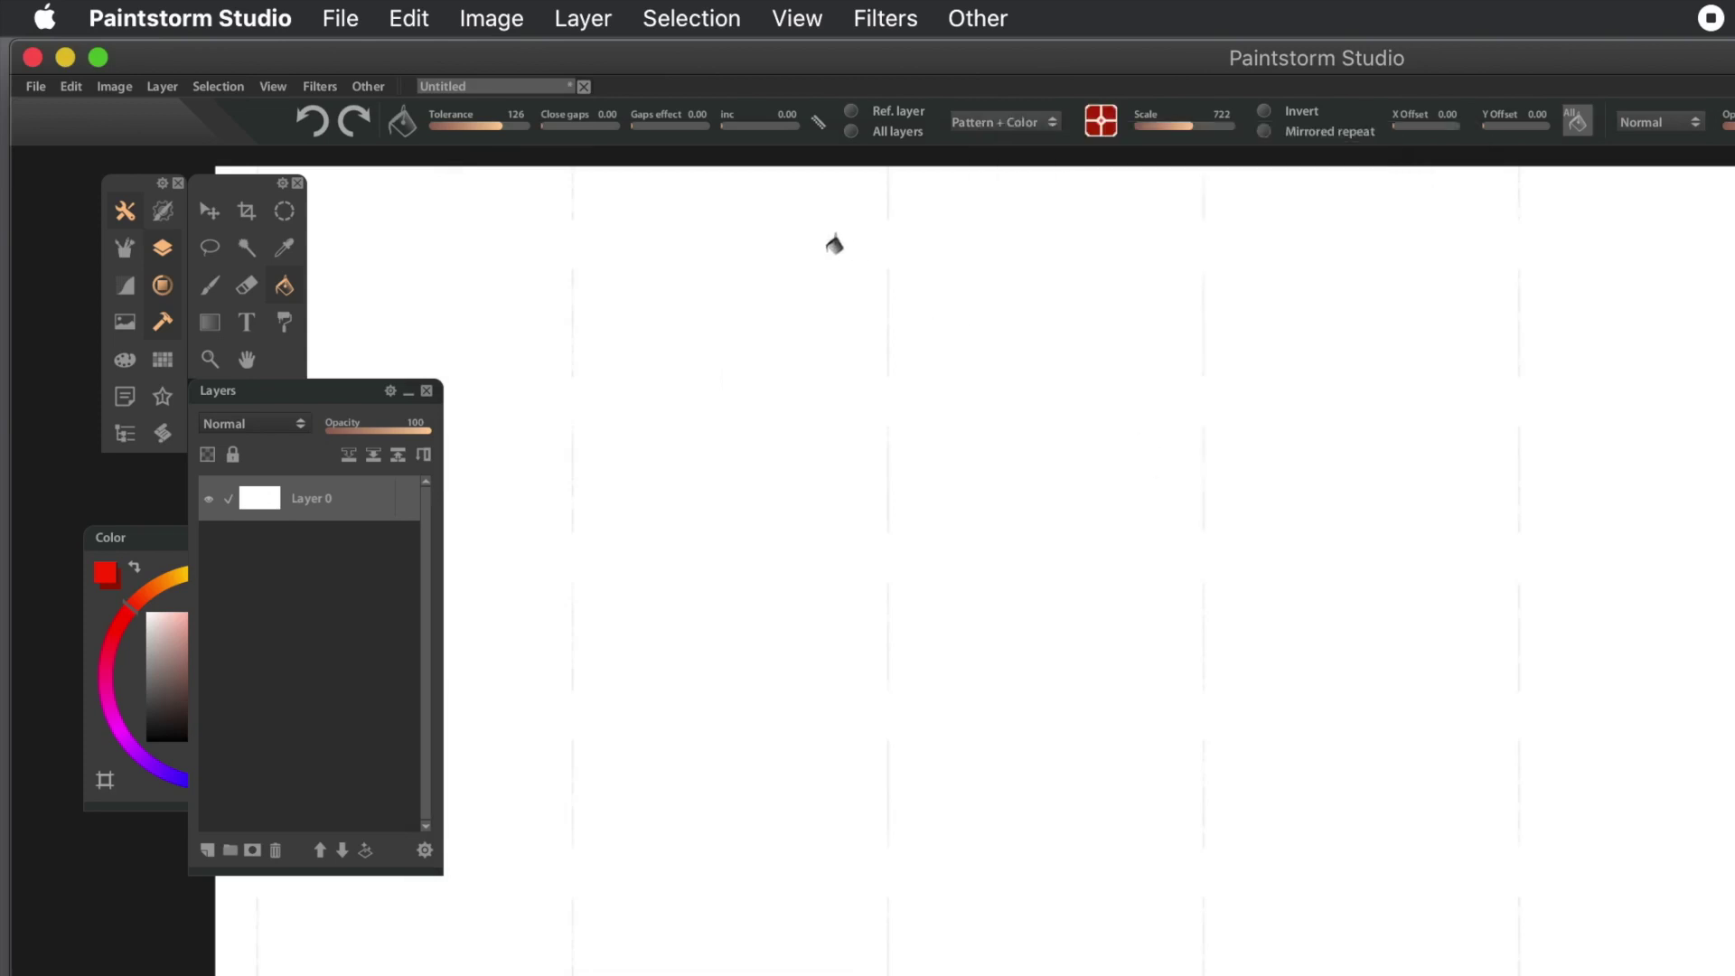
- Fill the canvas with the imported pattern in Pattern + Color mode, undo that fill and refill in Pattern mode
left_click(1155, 369)
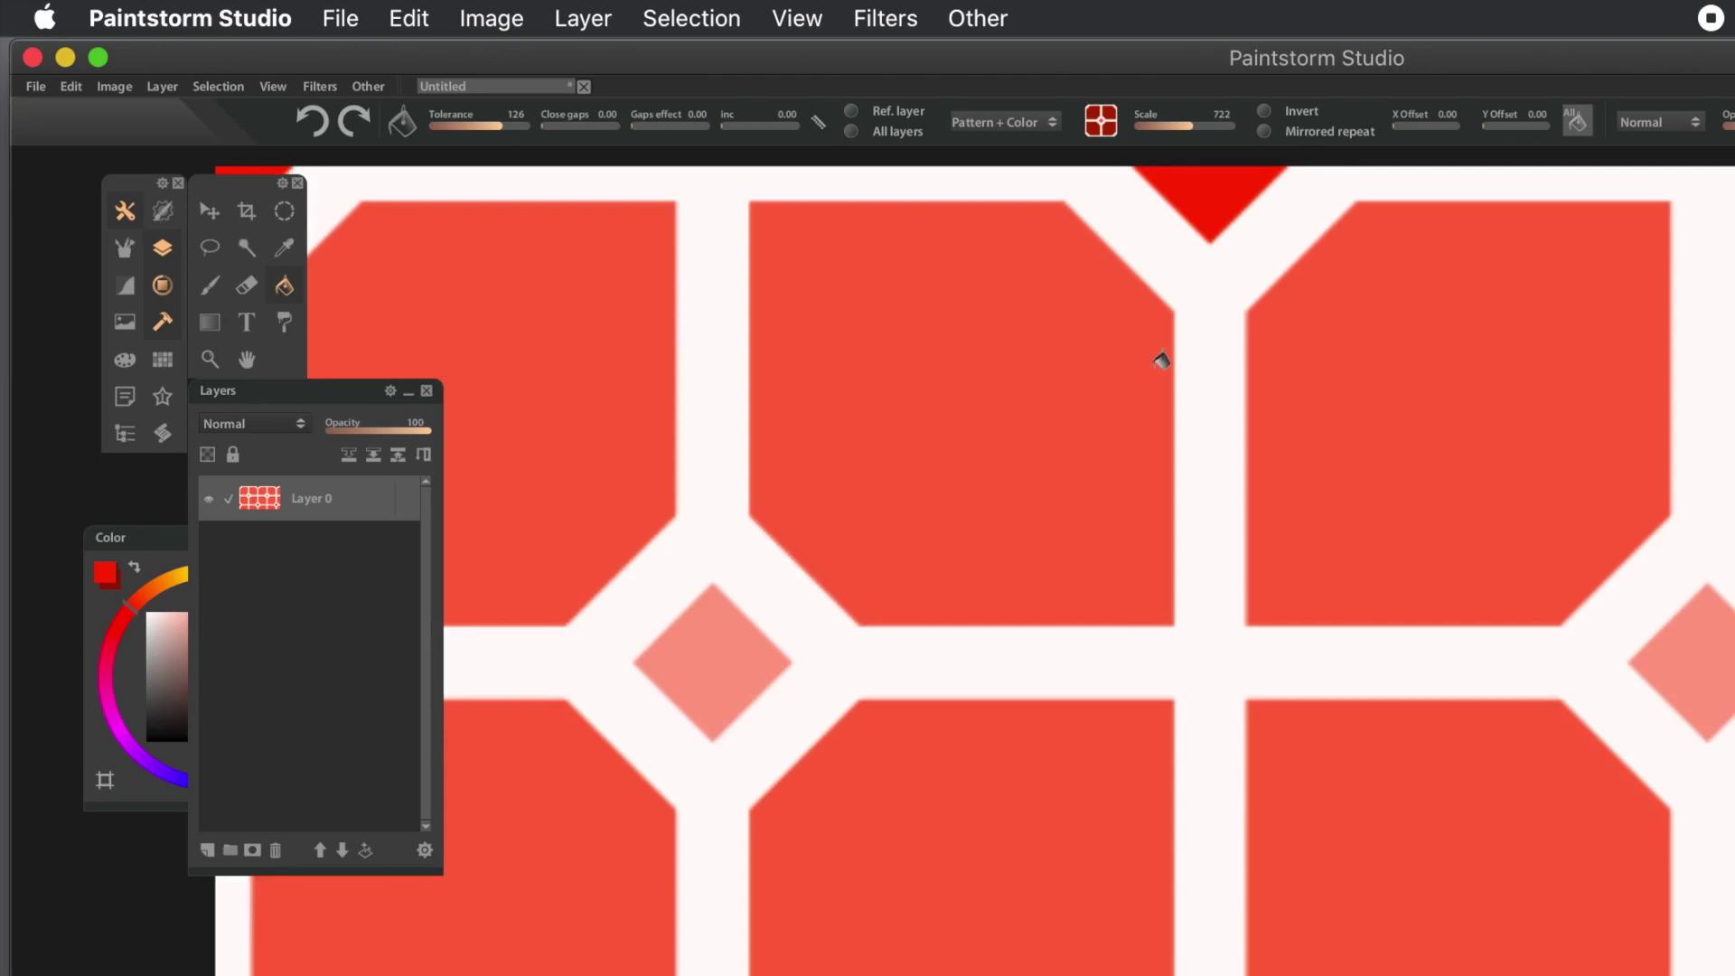
left_click(1021, 122)
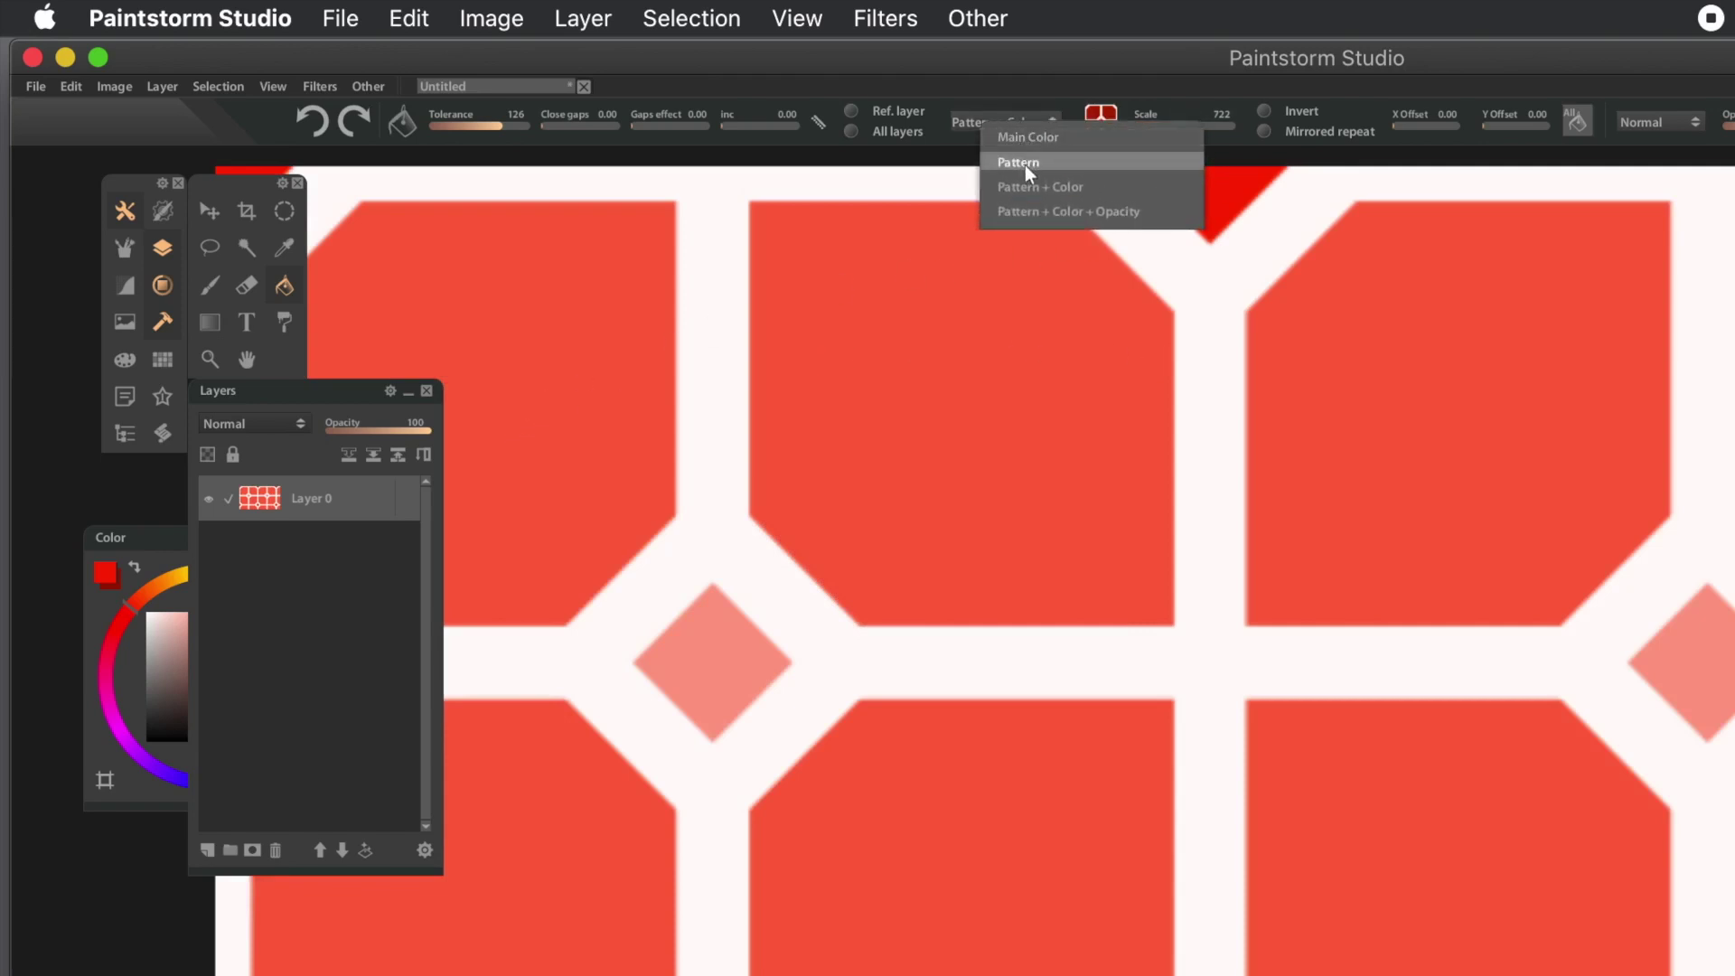
left_click(1025, 162)
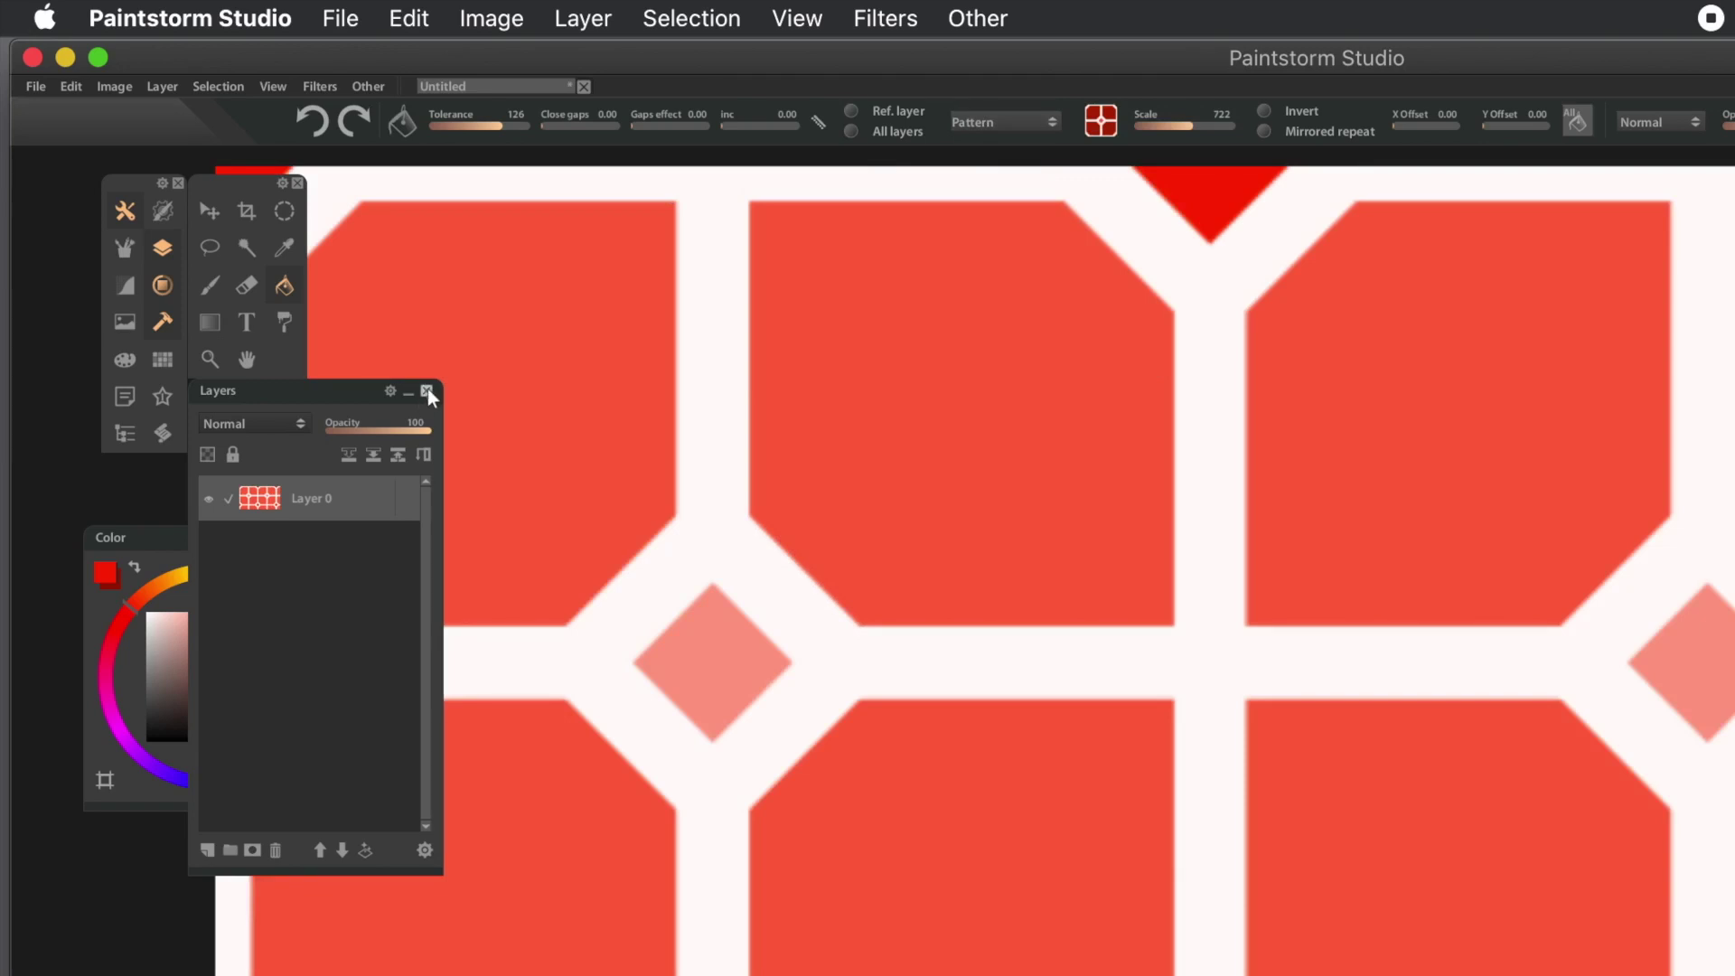
key("super+z")
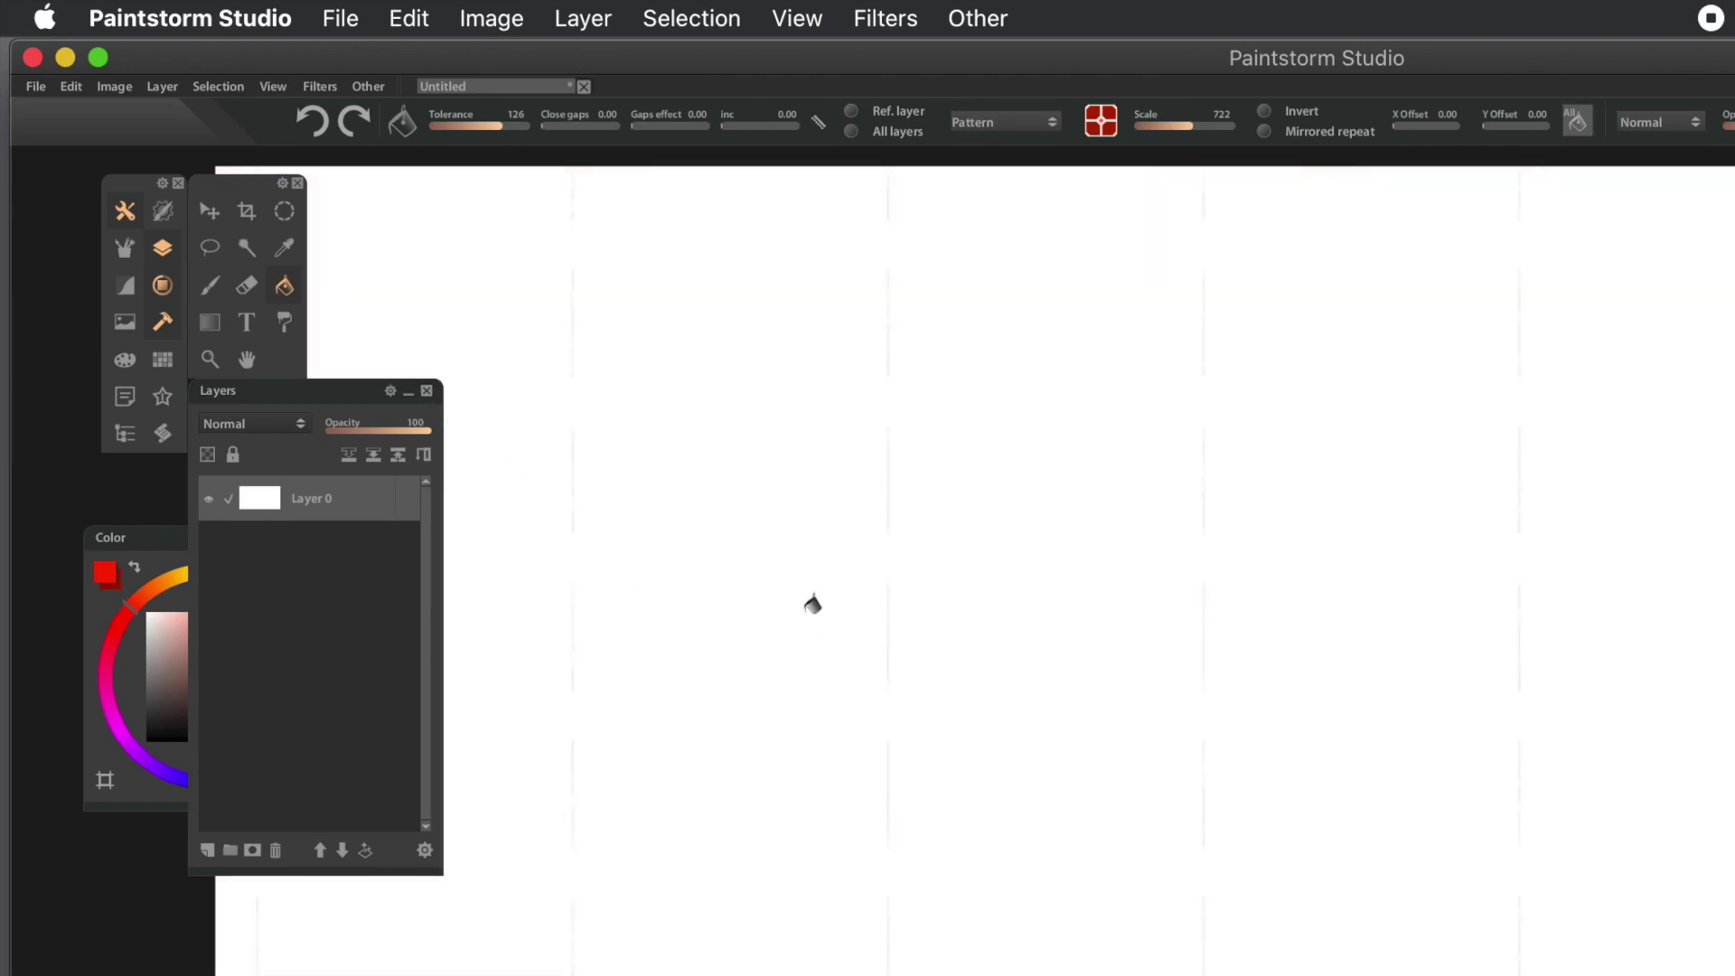
left_click(971, 552)
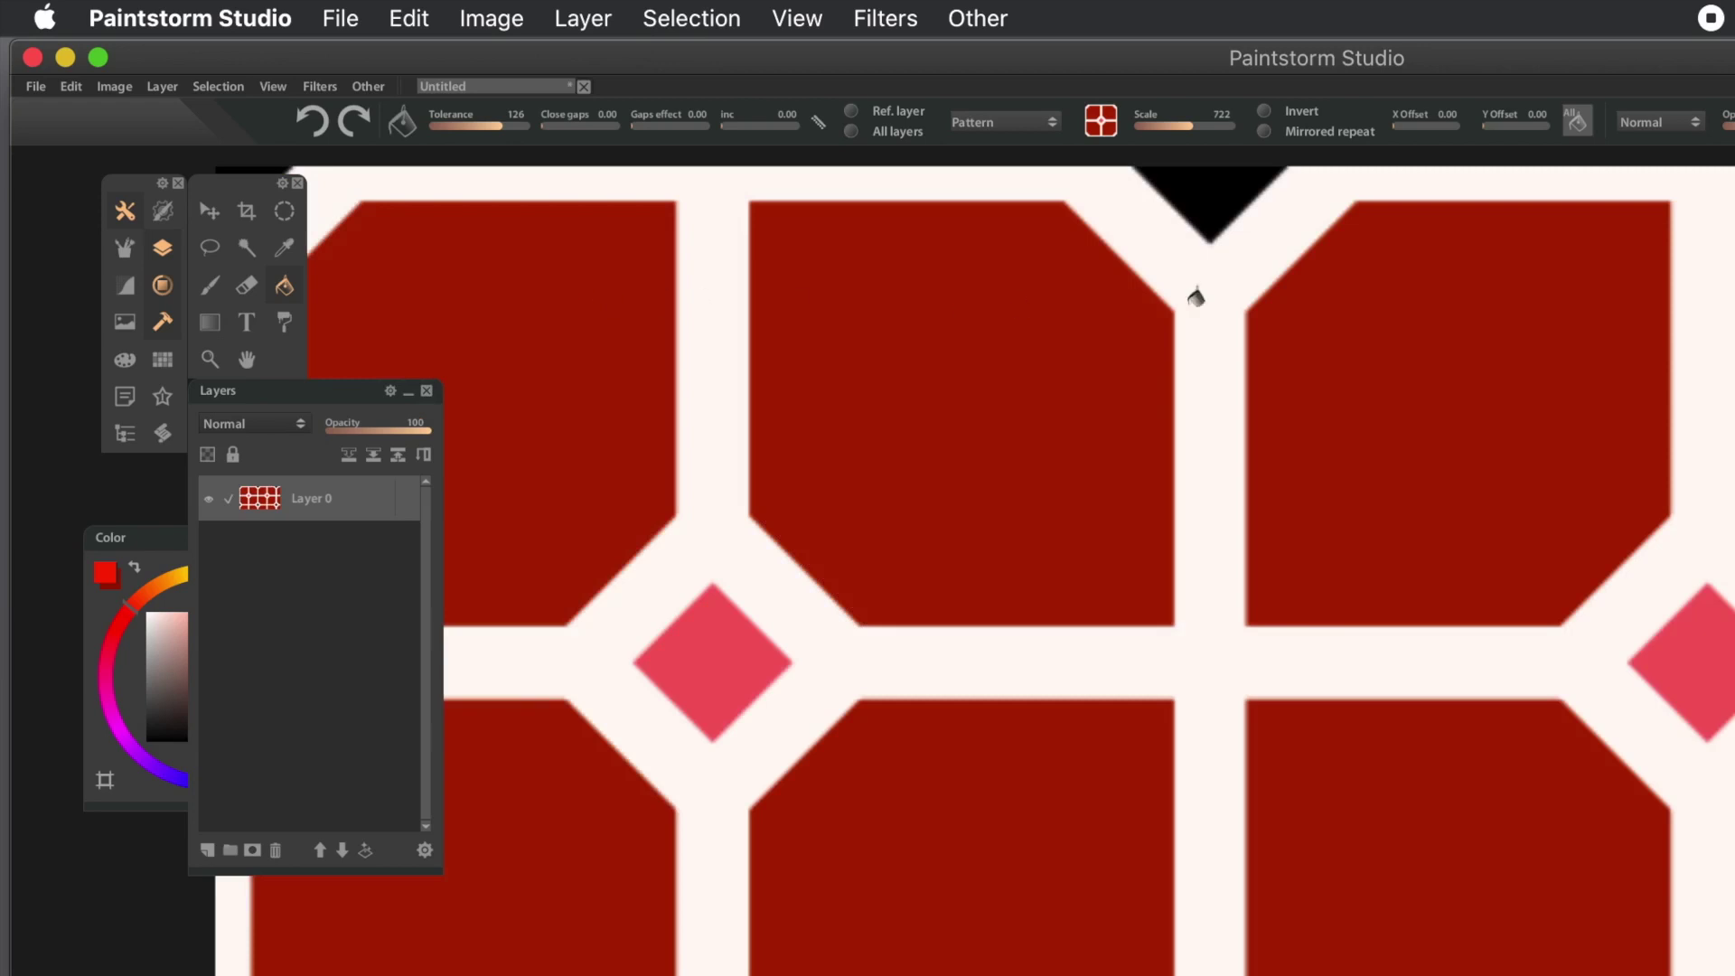
- Set the pattern scale to 62.3, undo the large-scale fill and fill the blank canvas again
left_click_drag(1189, 120, 1160, 124)
key("super+z")
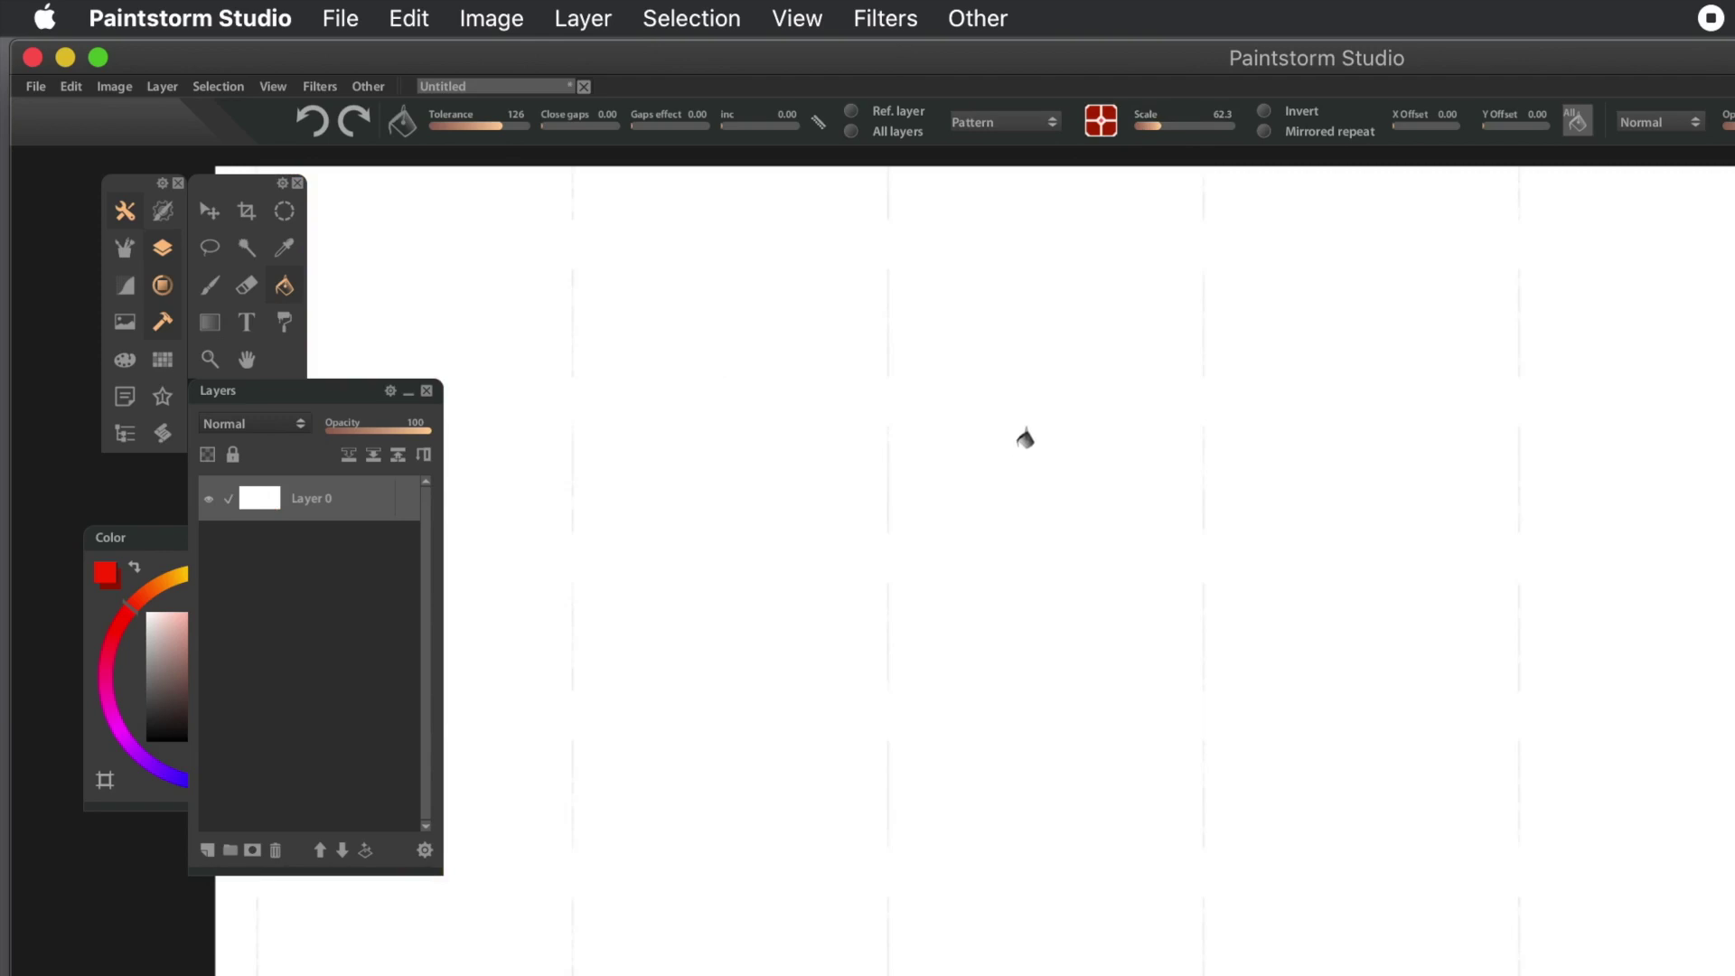
left_click(1023, 438)
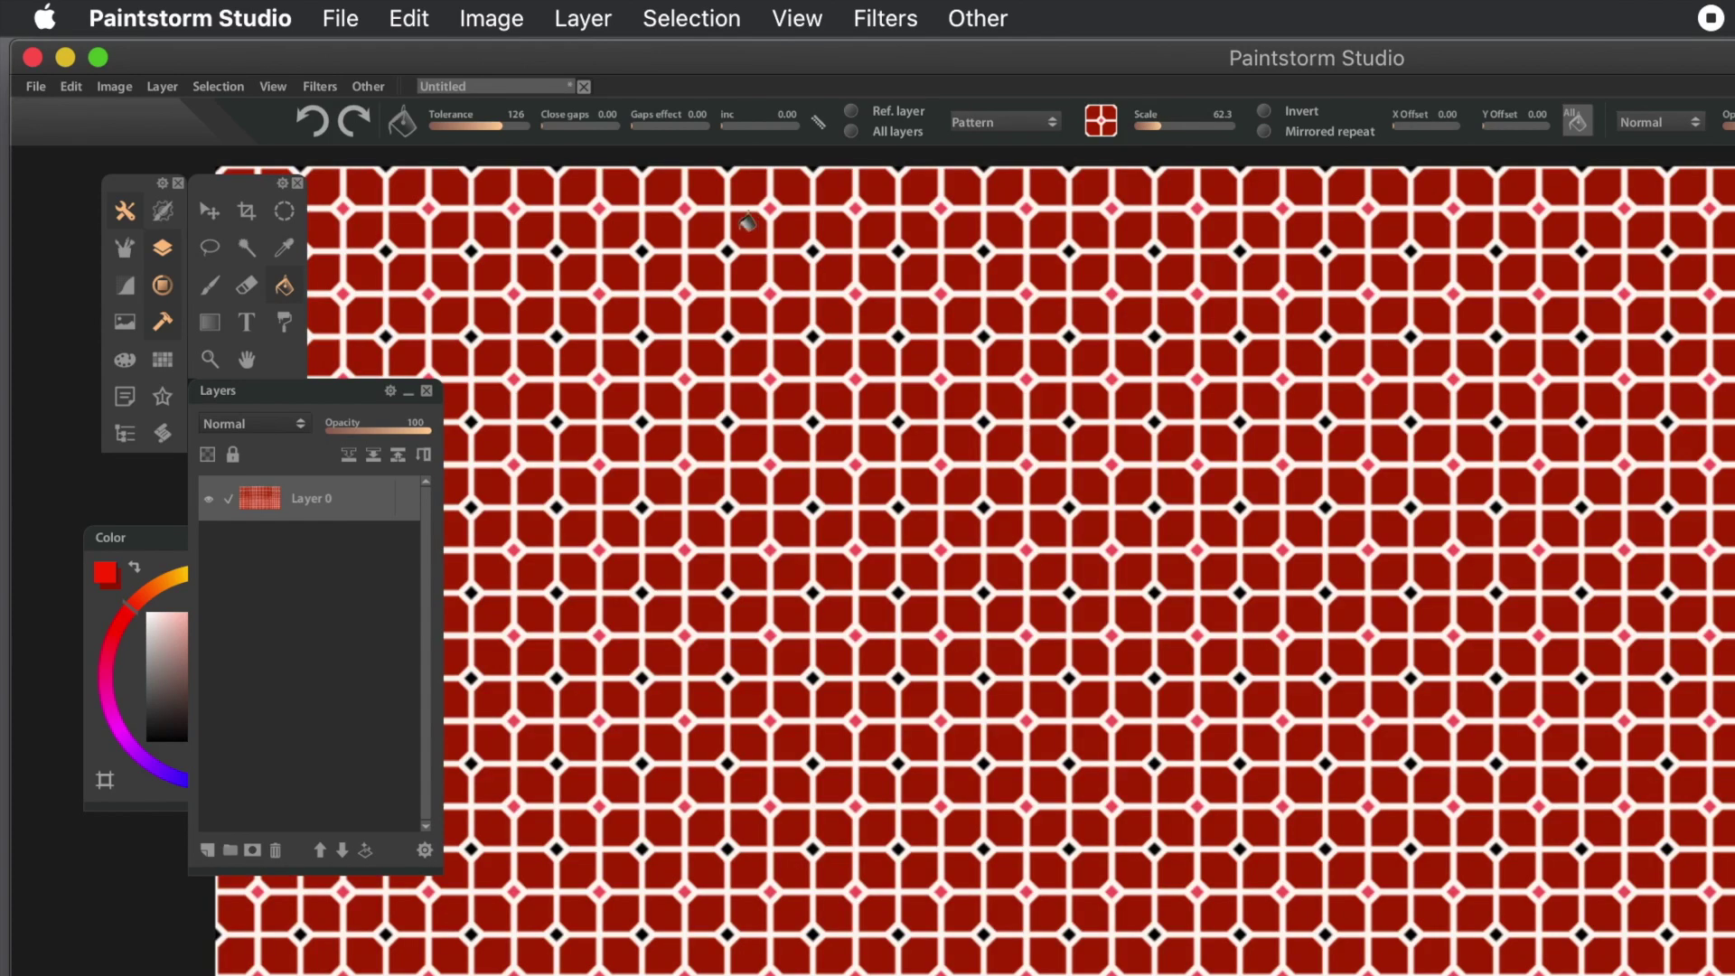